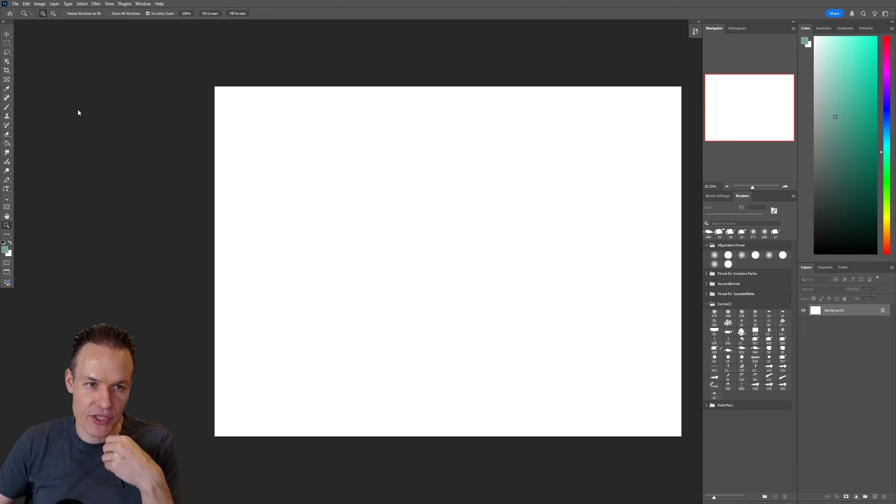
# Create a new landscape document of 4000 x 3000 pixels at 300 pixels/inch in 8 bit RGB Color with a white background
pyautogui.click(15, 4)
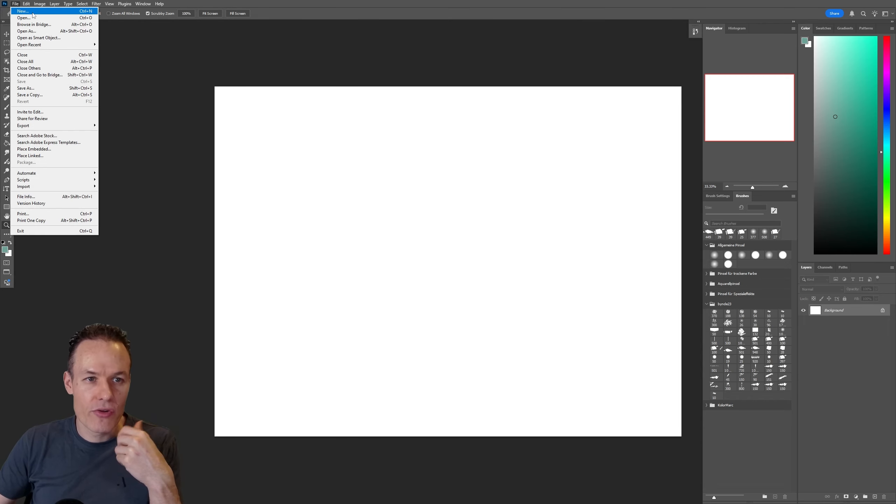
pyautogui.click(32, 12)
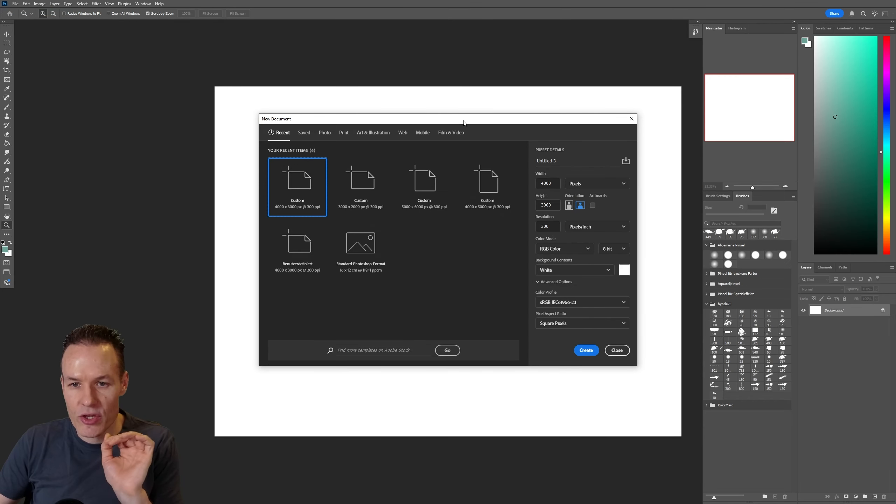
pyautogui.moveTo(463, 123); pyautogui.dragTo(413, 87)
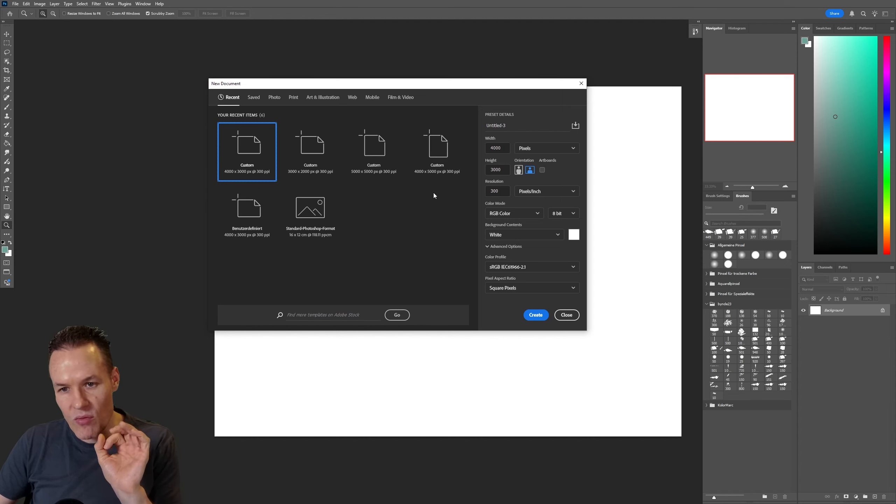
pyautogui.click(543, 150)
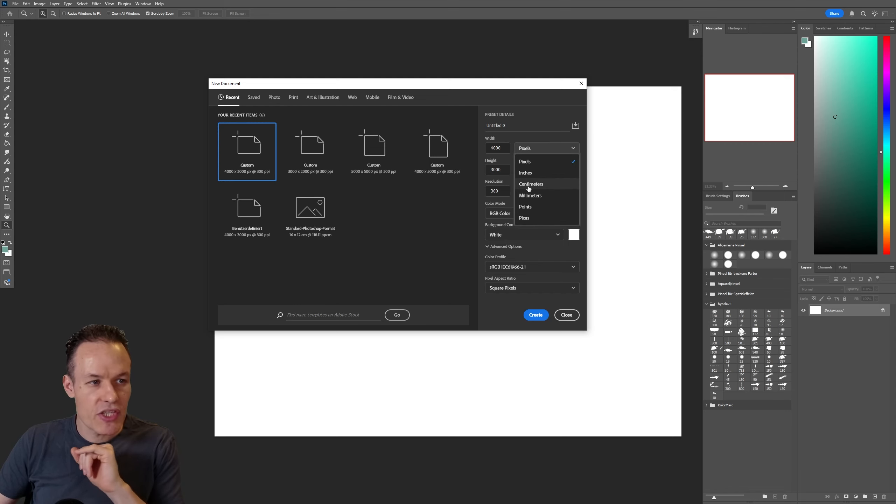
pyautogui.click(531, 163)
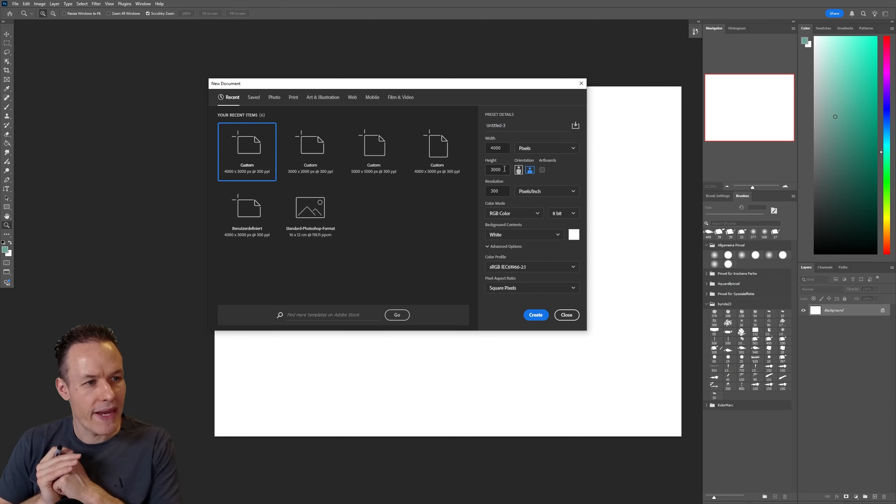
pyautogui.click(573, 268)
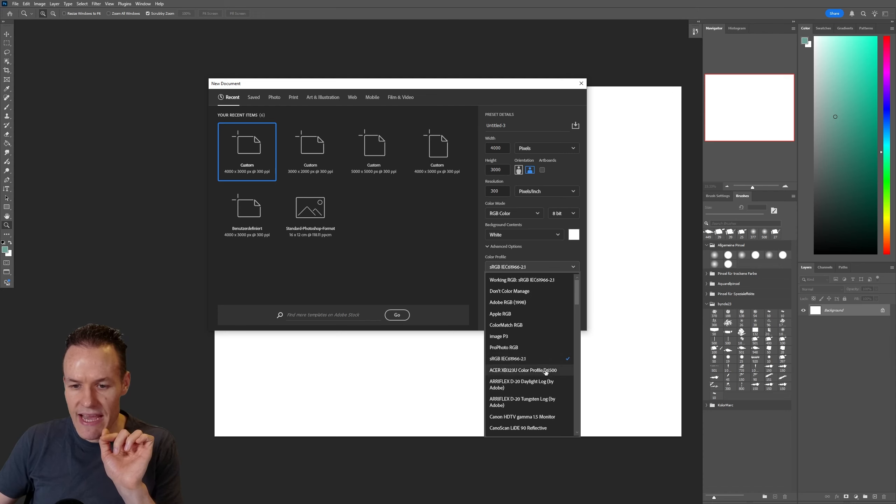
pyautogui.click(579, 252)
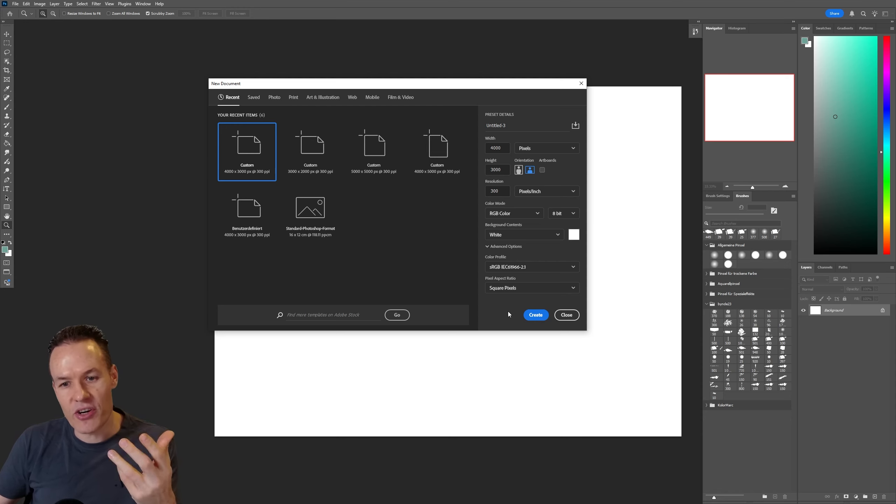
pyautogui.click(537, 315)
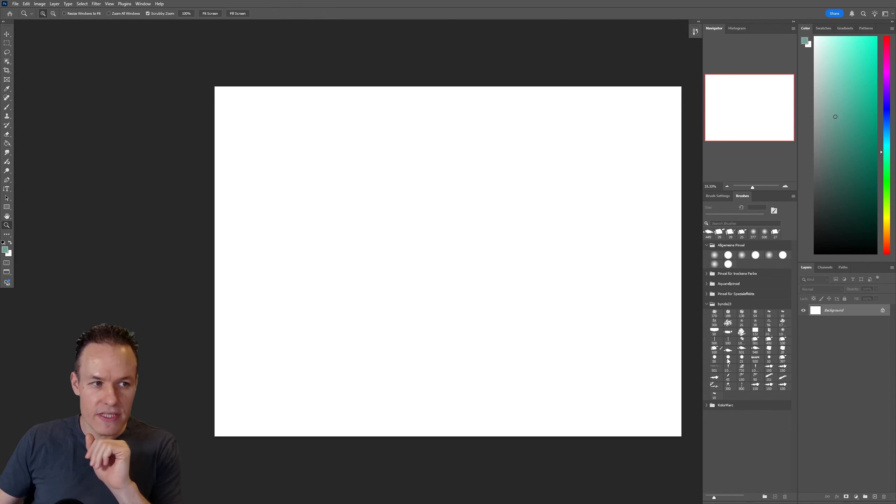
pyautogui.click(143, 4)
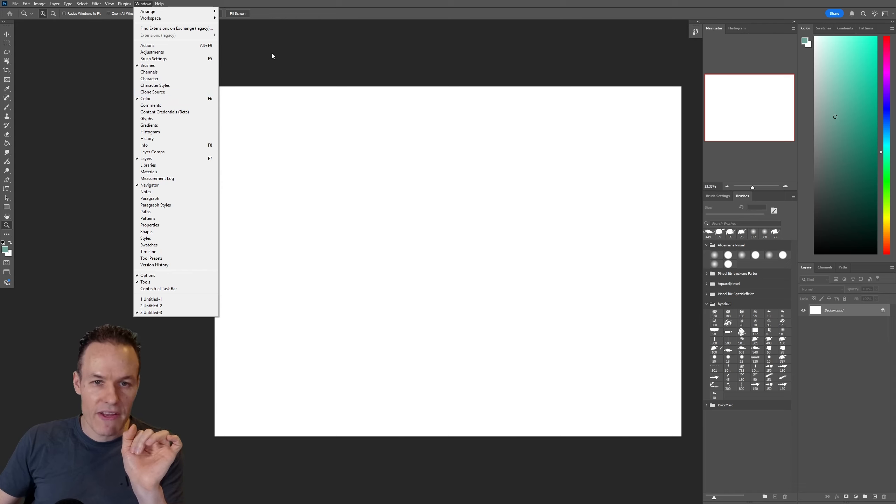
pyautogui.click(296, 14)
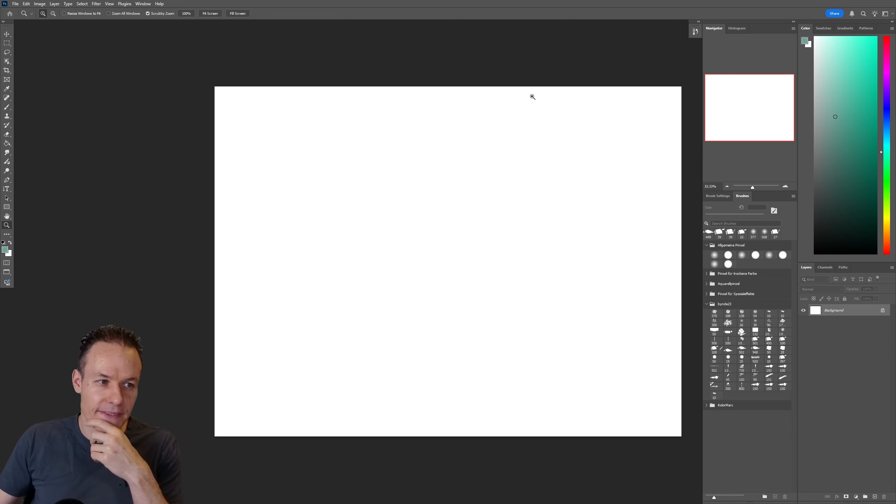
# Activate the Brush tool, collapse the expanded custom brush group, and try the round presets in the Allgemeine Pinsel group
pyautogui.press('b')
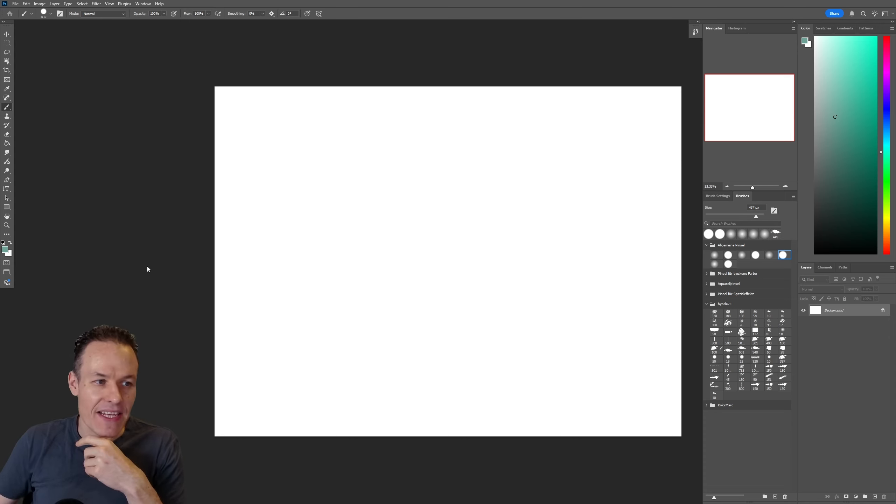
pyautogui.click(706, 304)
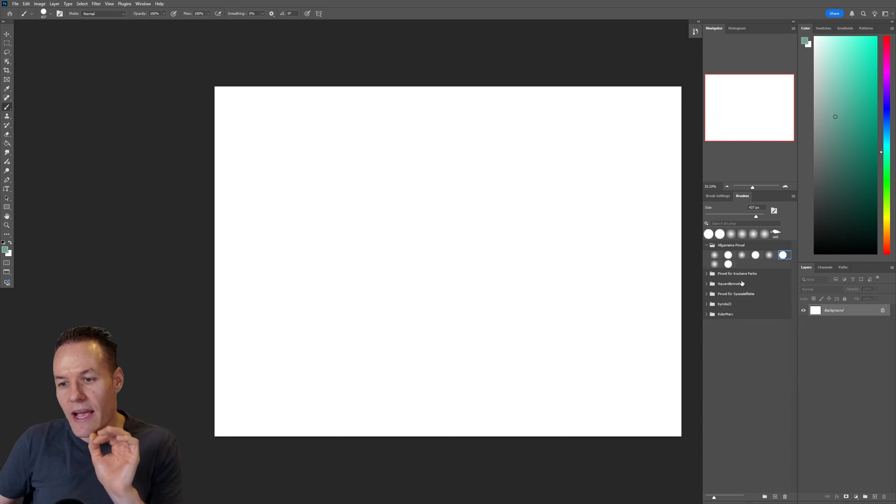
pyautogui.click(726, 246)
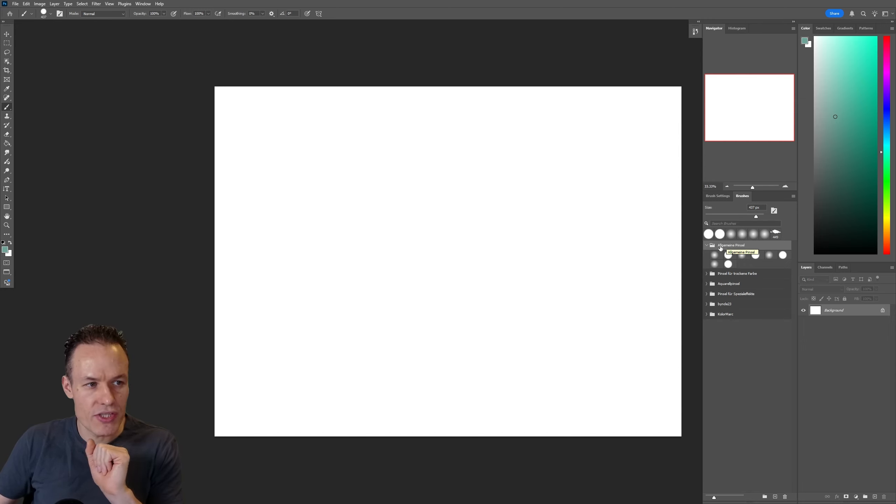
pyautogui.click(724, 256)
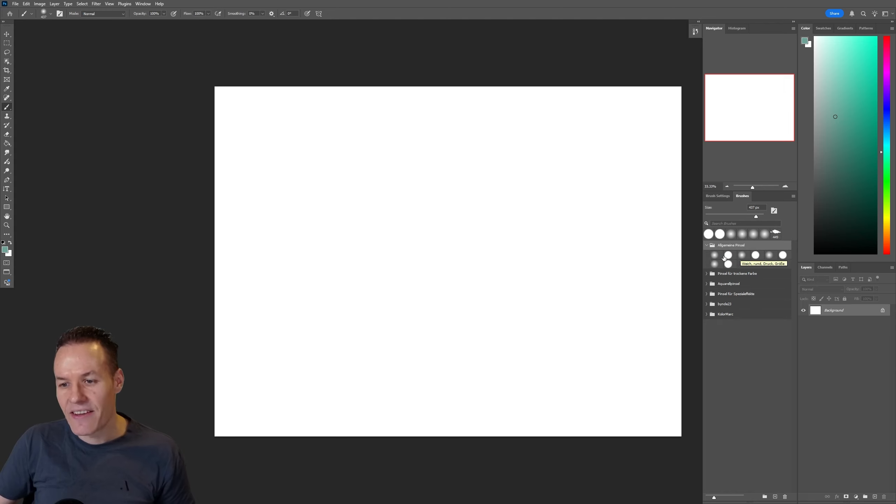
pyautogui.click(726, 255)
pyautogui.click(719, 267)
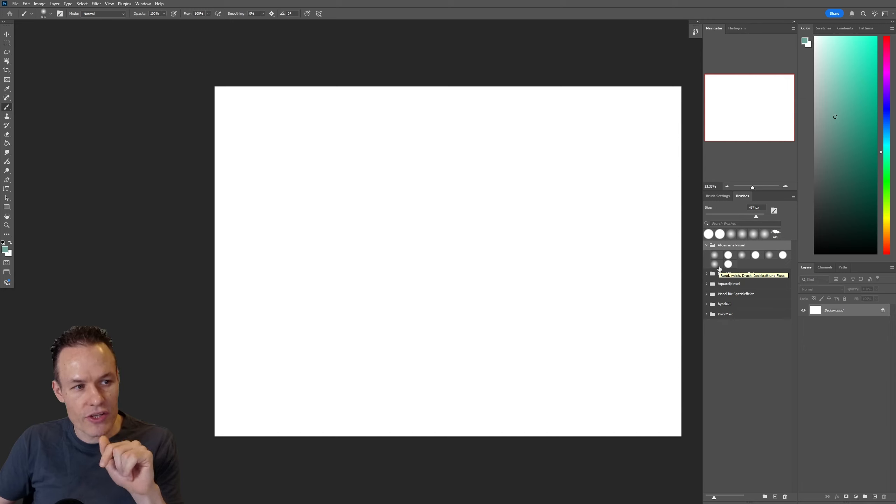
pyautogui.click(742, 256)
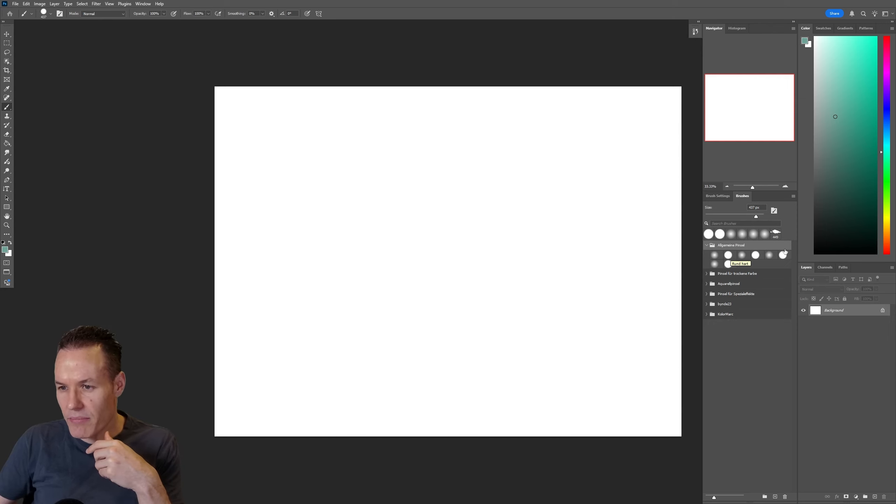
# Show the brush presets with stroke previews, select the hard round pressure-opacity brush, and set the foreground colour to black
pyautogui.click(792, 197)
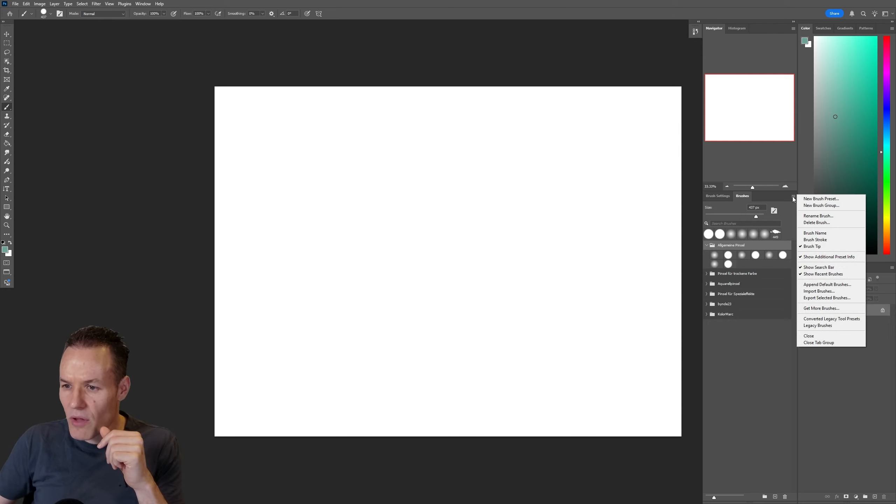
pyautogui.click(810, 241)
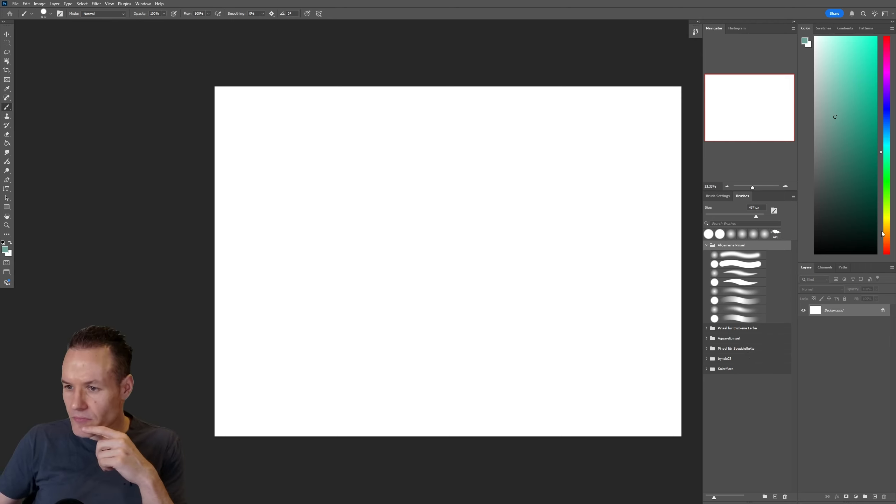
pyautogui.click(755, 300)
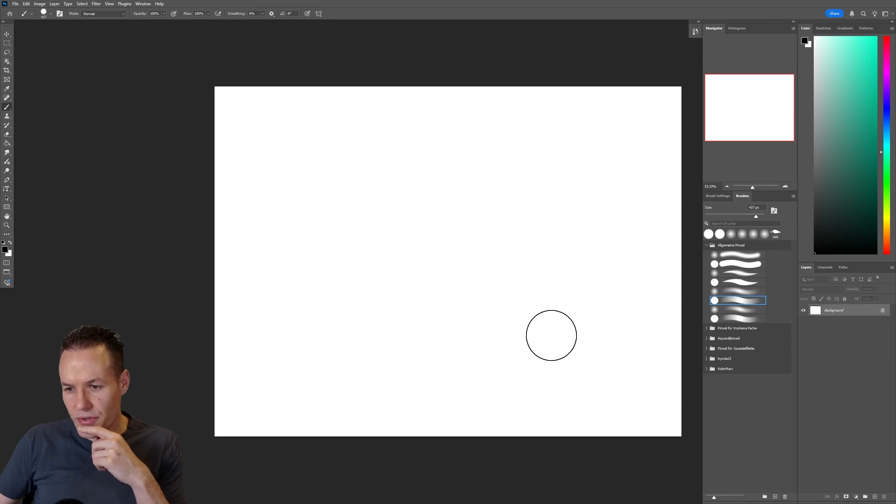
# Add a new layer and paint a black zigzag stroke with a dot on each side using the hard round brush at 183 px
pyautogui.click(875, 497)
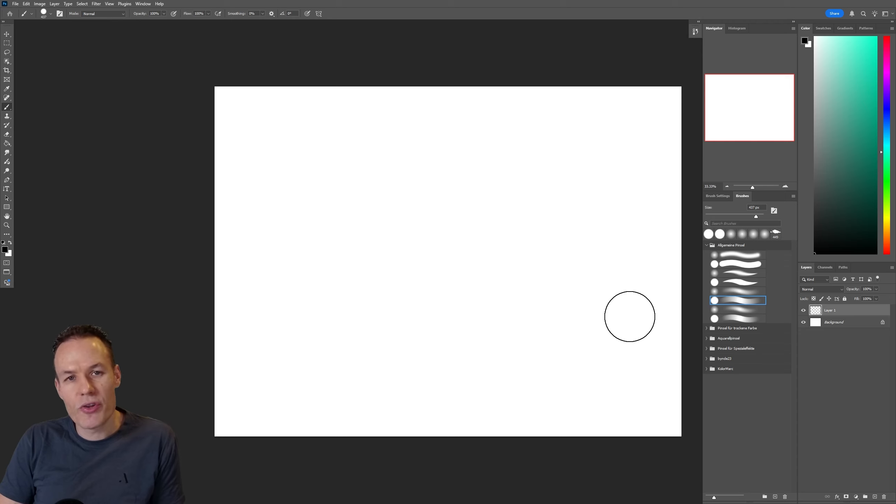
pyautogui.click(733, 266)
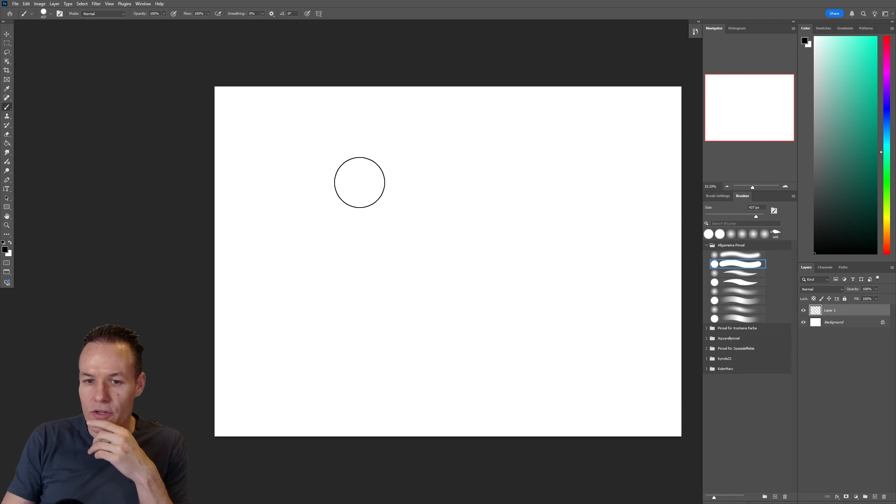
pyautogui.click(747, 213)
pyautogui.click(322, 184)
pyautogui.moveTo(361, 169)
pyautogui.mouseDown()
pyautogui.moveTo(482, 180)
pyautogui.moveTo(561, 166)
pyautogui.mouseUp()
pyautogui.click(611, 184)
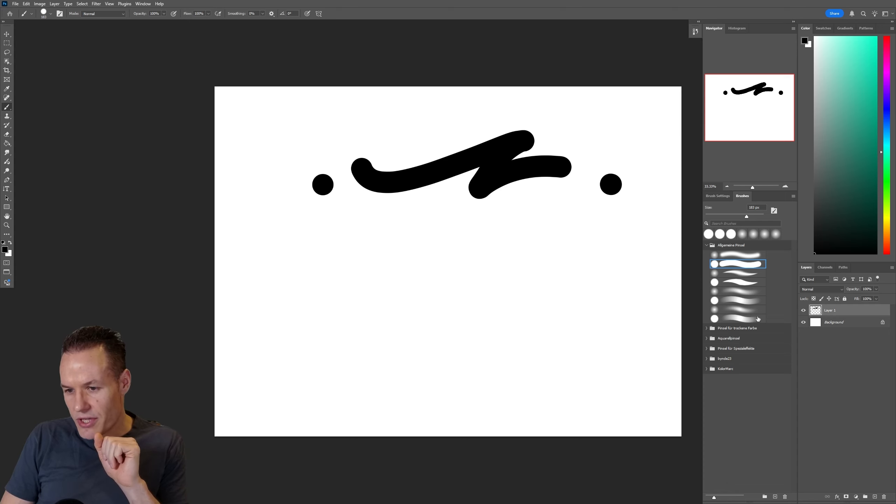
# With the soft round pressure-opacity brush at 472 px, paint a wavy fading stroke, a dark oval and a soft shaded patch below the zigzag
pyautogui.click(739, 290)
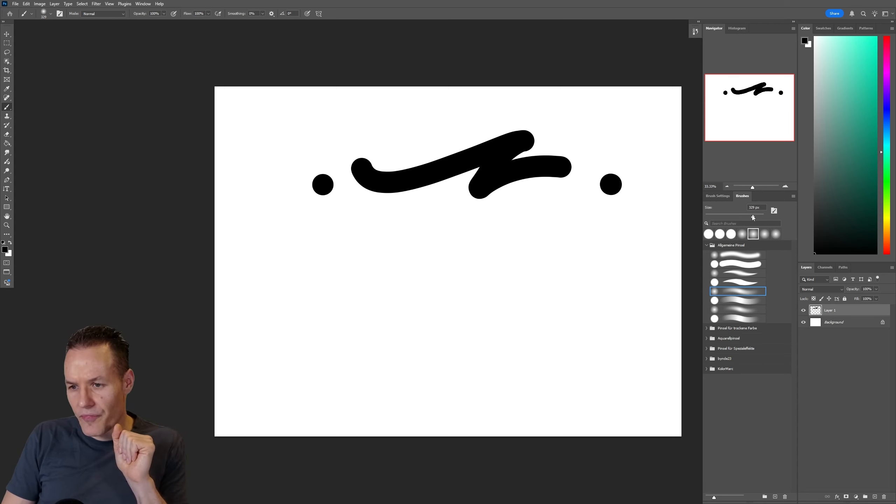
pyautogui.moveTo(277, 231)
pyautogui.mouseDown()
pyautogui.moveTo(338, 250)
pyautogui.moveTo(384, 238)
pyautogui.moveTo(467, 256)
pyautogui.moveTo(582, 252)
pyautogui.mouseUp()
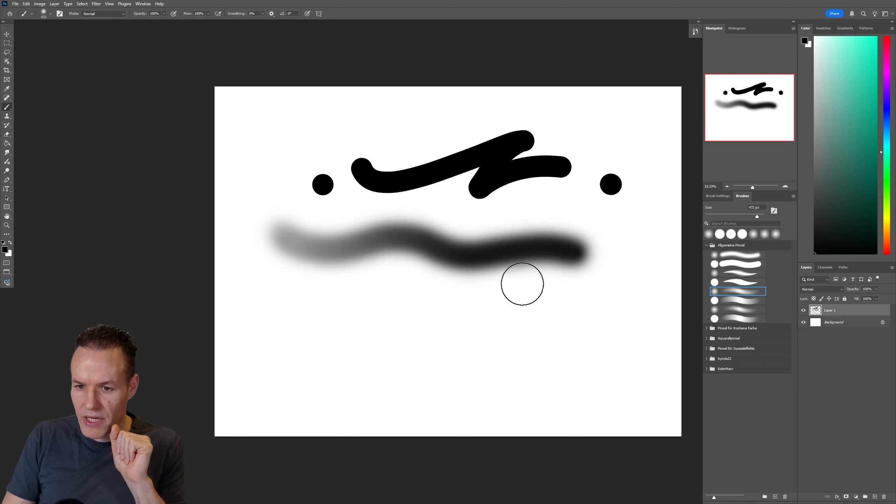
pyautogui.moveTo(310, 300)
pyautogui.mouseDown()
pyautogui.moveTo(415, 296)
pyautogui.moveTo(421, 302)
pyautogui.moveTo(408, 316)
pyautogui.moveTo(414, 304)
pyautogui.moveTo(463, 303)
pyautogui.moveTo(423, 300)
pyautogui.moveTo(450, 310)
pyautogui.moveTo(392, 314)
pyautogui.moveTo(469, 312)
pyautogui.mouseUp()
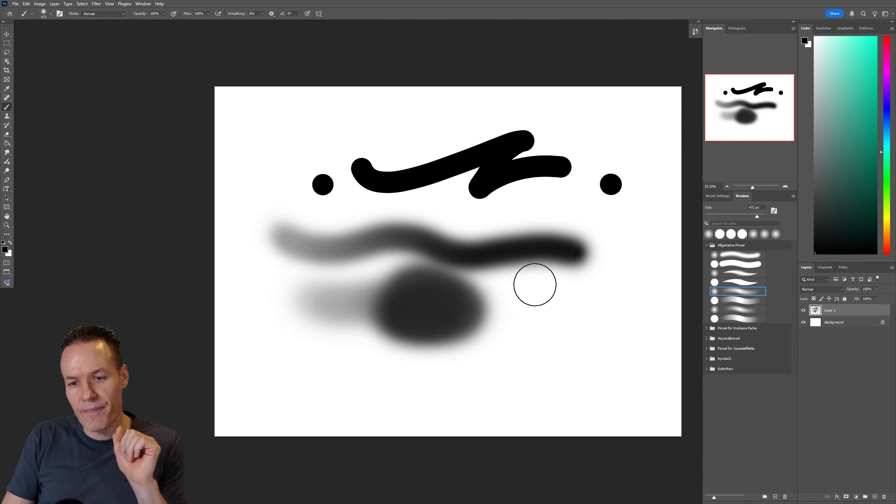
pyautogui.moveTo(526, 296)
pyautogui.mouseDown()
pyautogui.moveTo(624, 290)
pyautogui.moveTo(518, 320)
pyautogui.moveTo(636, 292)
pyautogui.moveTo(551, 297)
pyautogui.moveTo(657, 256)
pyautogui.moveTo(476, 306)
pyautogui.moveTo(608, 256)
pyautogui.moveTo(445, 336)
pyautogui.moveTo(586, 320)
pyautogui.moveTo(536, 320)
pyautogui.moveTo(514, 278)
pyautogui.moveTo(577, 264)
pyautogui.moveTo(494, 286)
pyautogui.mouseUp()
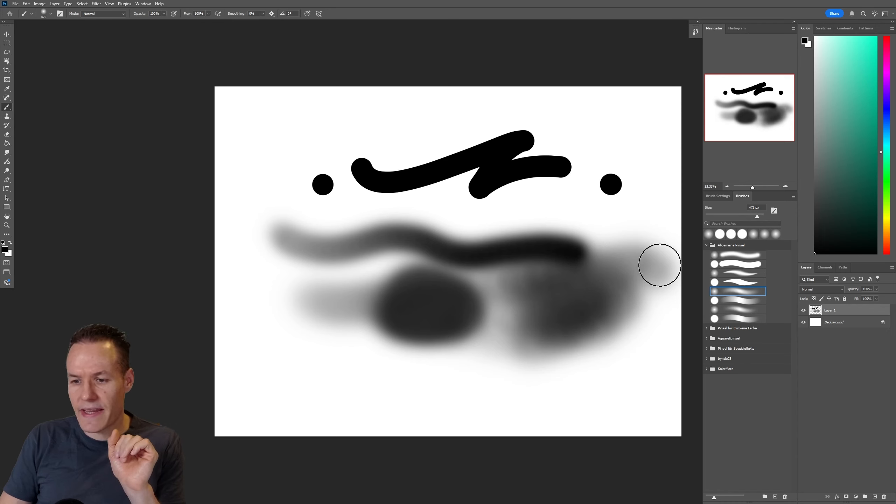
# Paint overlapping semi-transparent strokes along the bottom of the canvas with the hard round pressure-opacity brush at about 159 px
pyautogui.click(749, 310)
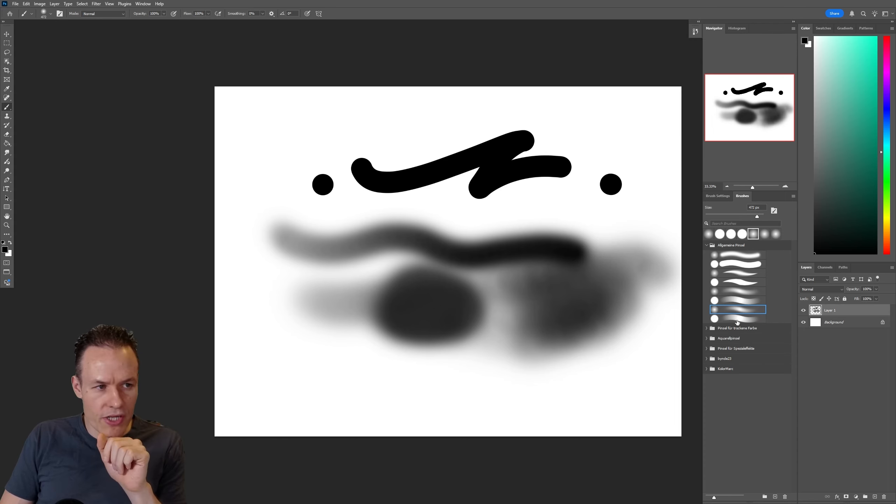
pyautogui.click(725, 300)
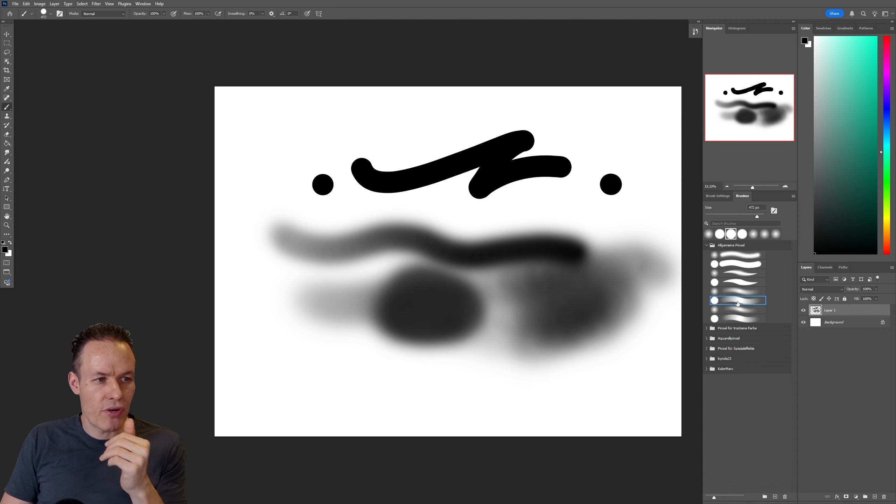
pyautogui.click(742, 216)
pyautogui.moveTo(262, 364)
pyautogui.mouseDown()
pyautogui.moveTo(290, 381)
pyautogui.moveTo(355, 371)
pyautogui.moveTo(366, 384)
pyautogui.moveTo(479, 401)
pyautogui.moveTo(622, 383)
pyautogui.moveTo(610, 401)
pyautogui.moveTo(557, 414)
pyautogui.moveTo(571, 406)
pyautogui.mouseUp()
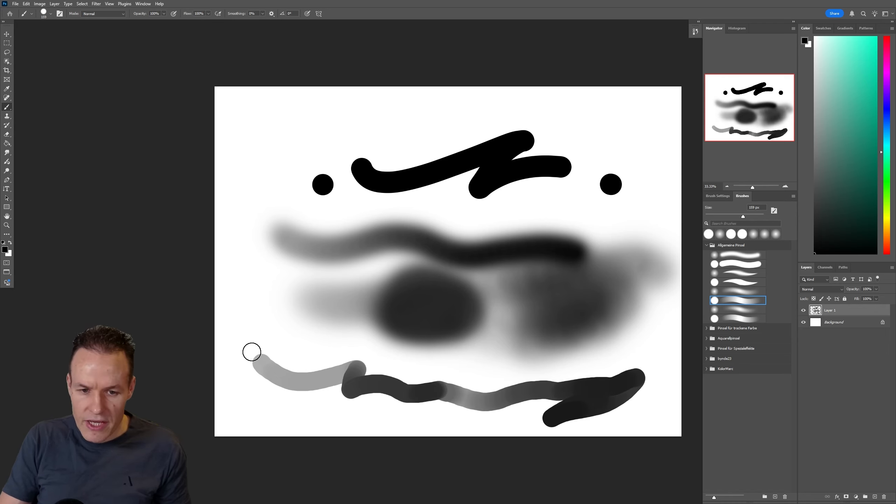
pyautogui.moveTo(252, 352)
pyautogui.mouseDown()
pyautogui.moveTo(279, 373)
pyautogui.moveTo(353, 364)
pyautogui.moveTo(317, 394)
pyautogui.moveTo(335, 384)
pyautogui.moveTo(355, 396)
pyautogui.moveTo(397, 377)
pyautogui.moveTo(378, 396)
pyautogui.moveTo(626, 378)
pyautogui.mouseUp()
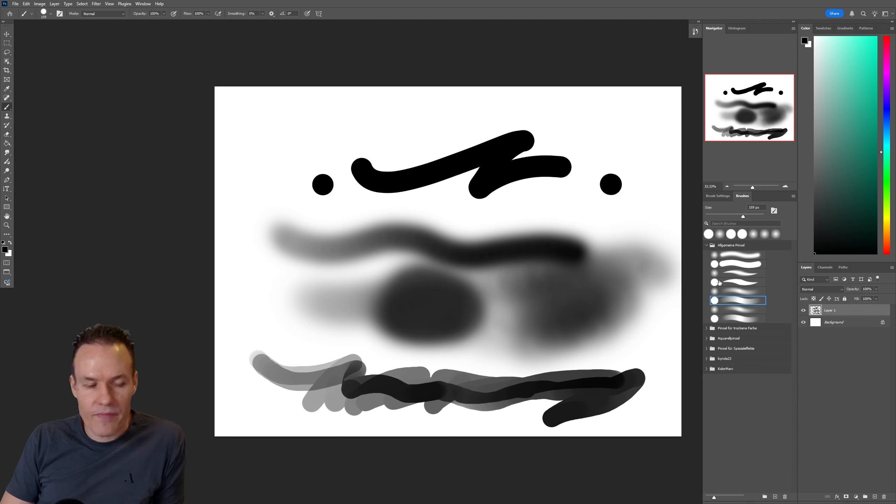
# Paint a short curved solid stroke above the zigzag with the plain hard round brush
pyautogui.click(733, 283)
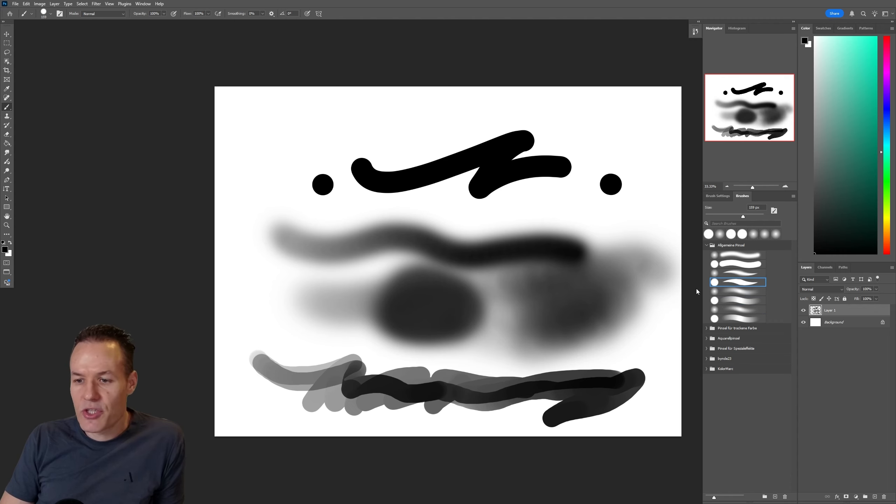
pyautogui.click(748, 267)
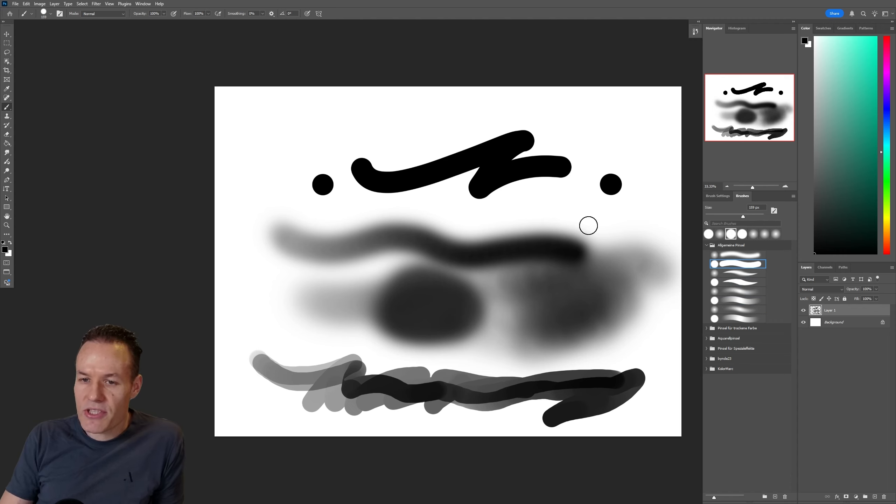
pyautogui.moveTo(349, 136)
pyautogui.mouseDown()
pyautogui.moveTo(413, 149)
pyautogui.moveTo(468, 125)
pyautogui.mouseUp()
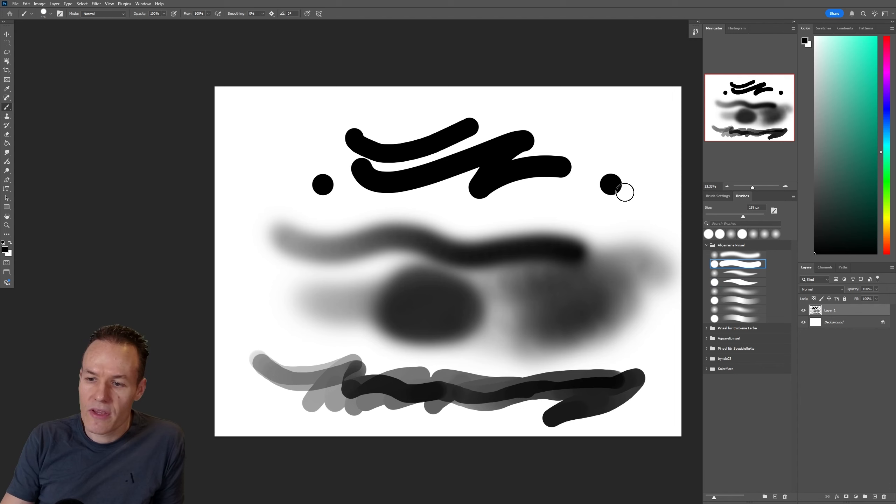
# With the hard round pressure-size brush, paint a tapered line across the top of the canvas and several thin hatching strokes at its right end
pyautogui.click(741, 282)
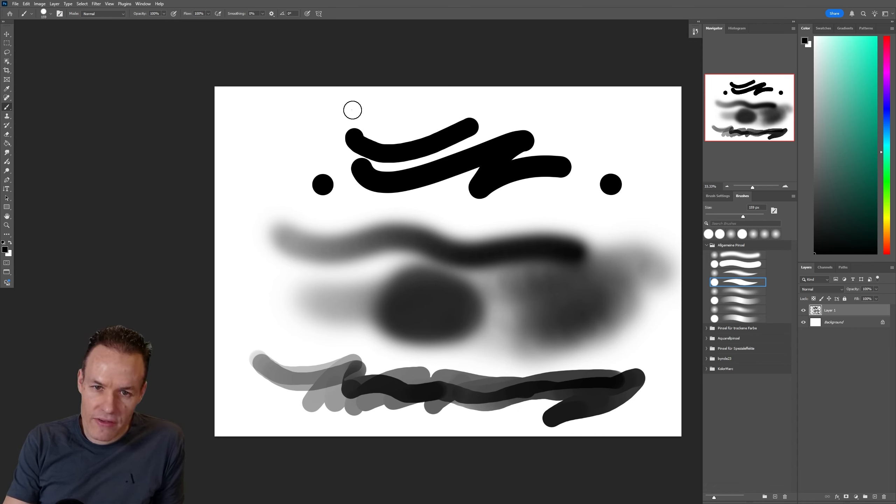
pyautogui.moveTo(355, 111); pyautogui.dragTo(446, 111)
pyautogui.moveTo(491, 107)
pyautogui.mouseDown()
pyautogui.moveTo(633, 112)
pyautogui.moveTo(588, 147)
pyautogui.mouseUp()
pyautogui.moveTo(612, 116)
pyautogui.mouseDown()
pyautogui.moveTo(593, 189)
pyautogui.moveTo(623, 136)
pyautogui.moveTo(607, 187)
pyautogui.moveTo(619, 183)
pyautogui.mouseUp()
pyautogui.moveTo(637, 127); pyautogui.dragTo(621, 210)
pyautogui.moveTo(639, 145); pyautogui.dragTo(631, 229)
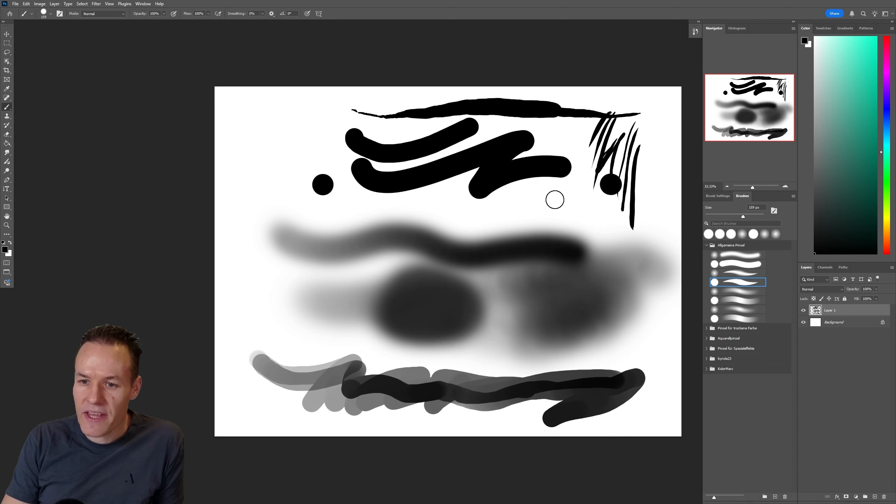
# Paint a short zigzag from thin to thick below and across the hatching with the hard round pressure-size brush
pyautogui.moveTo(554, 201)
pyautogui.mouseDown()
pyautogui.moveTo(590, 186)
pyautogui.moveTo(583, 214)
pyautogui.moveTo(632, 196)
pyautogui.mouseUp()
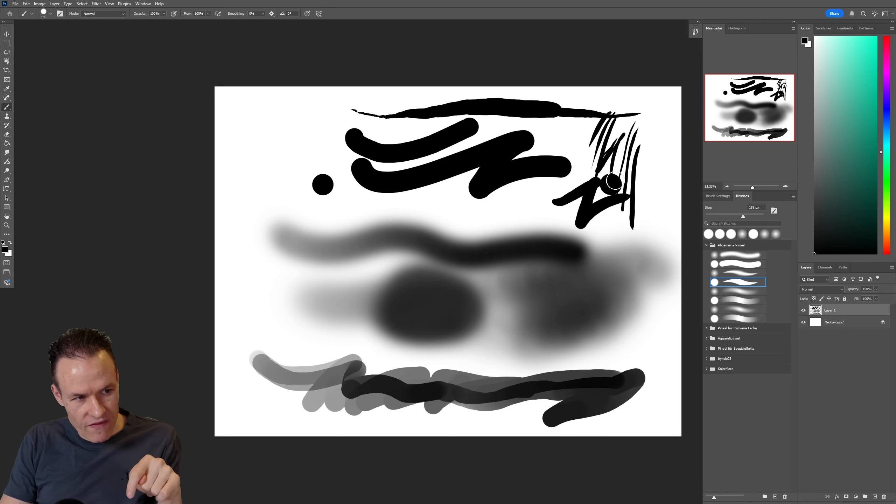
# Hide Layer 1 and, on a new layer, paint tapered strokes with the hard round pressure-size brush and a dark patch with the soft pressure-opacity brush
pyautogui.click(803, 310)
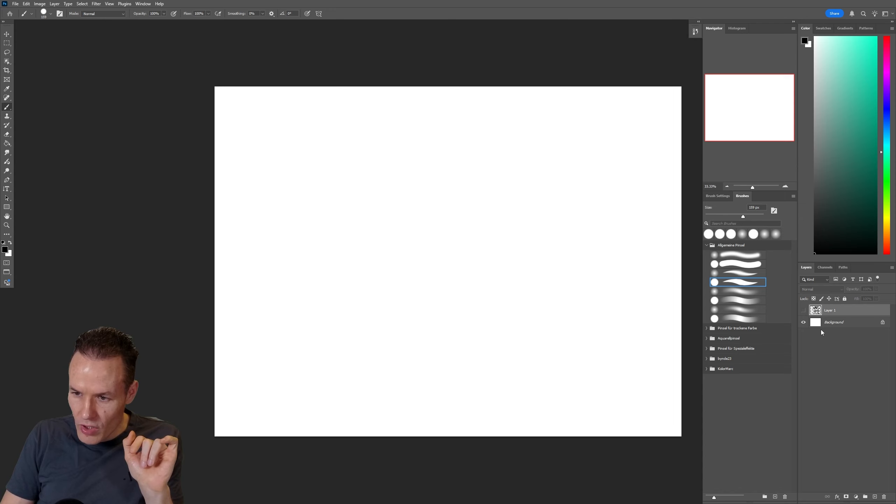
pyautogui.click(875, 497)
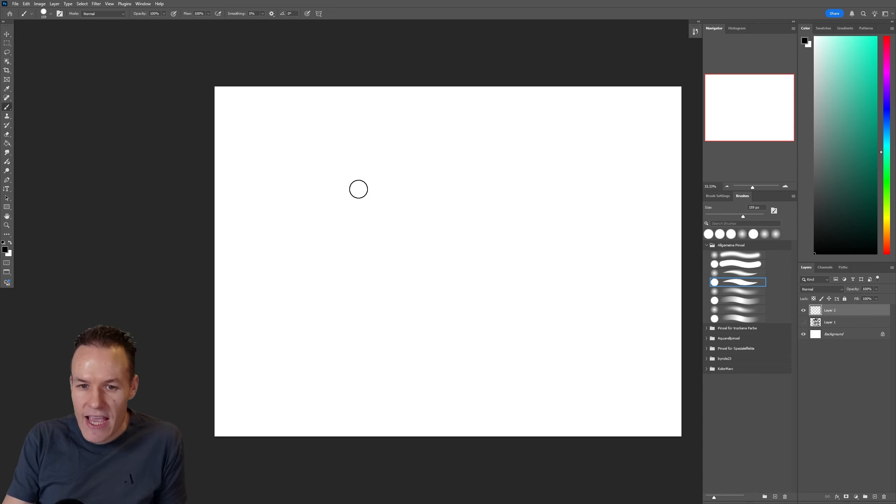
pyautogui.moveTo(358, 188)
pyautogui.mouseDown()
pyautogui.moveTo(459, 168)
pyautogui.moveTo(419, 238)
pyautogui.moveTo(477, 196)
pyautogui.moveTo(468, 224)
pyautogui.moveTo(515, 223)
pyautogui.moveTo(484, 233)
pyautogui.moveTo(468, 252)
pyautogui.moveTo(478, 270)
pyautogui.moveTo(518, 237)
pyautogui.moveTo(505, 251)
pyautogui.moveTo(517, 267)
pyautogui.moveTo(504, 261)
pyautogui.moveTo(520, 253)
pyautogui.moveTo(508, 232)
pyautogui.moveTo(529, 251)
pyautogui.moveTo(513, 274)
pyautogui.moveTo(501, 235)
pyautogui.moveTo(485, 272)
pyautogui.moveTo(503, 212)
pyautogui.moveTo(536, 243)
pyautogui.moveTo(513, 189)
pyautogui.moveTo(496, 194)
pyautogui.moveTo(515, 212)
pyautogui.moveTo(486, 233)
pyautogui.moveTo(541, 221)
pyautogui.moveTo(533, 265)
pyautogui.moveTo(558, 226)
pyautogui.moveTo(541, 293)
pyautogui.moveTo(566, 245)
pyautogui.mouseUp()
pyautogui.click(744, 293)
pyautogui.click(748, 216)
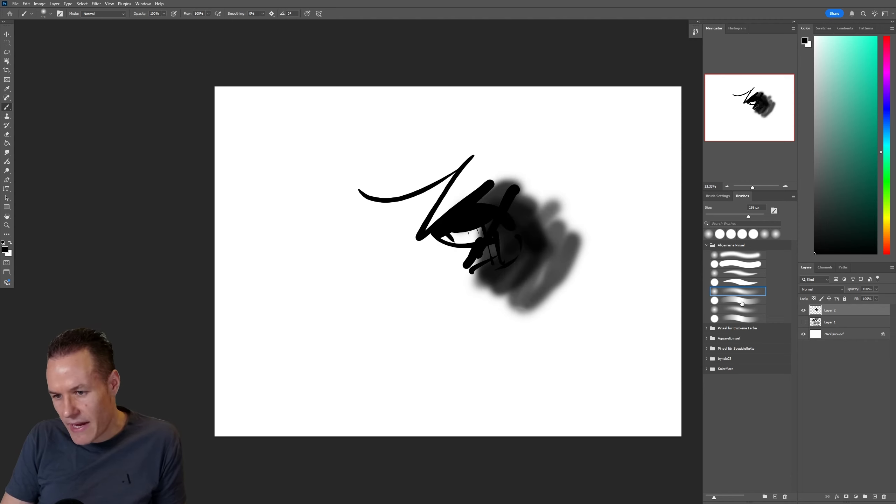
# Paint broad overlapping semi-transparent strokes across the middle of the canvas with the last hard round pressure brush in the general set
pyautogui.click(741, 321)
pyautogui.moveTo(259, 228)
pyautogui.mouseDown()
pyautogui.moveTo(288, 261)
pyautogui.moveTo(343, 259)
pyautogui.moveTo(371, 245)
pyautogui.moveTo(360, 284)
pyautogui.moveTo(489, 258)
pyautogui.mouseUp()
pyautogui.moveTo(381, 293)
pyautogui.mouseDown()
pyautogui.moveTo(472, 279)
pyautogui.moveTo(388, 335)
pyautogui.moveTo(568, 295)
pyautogui.mouseUp()
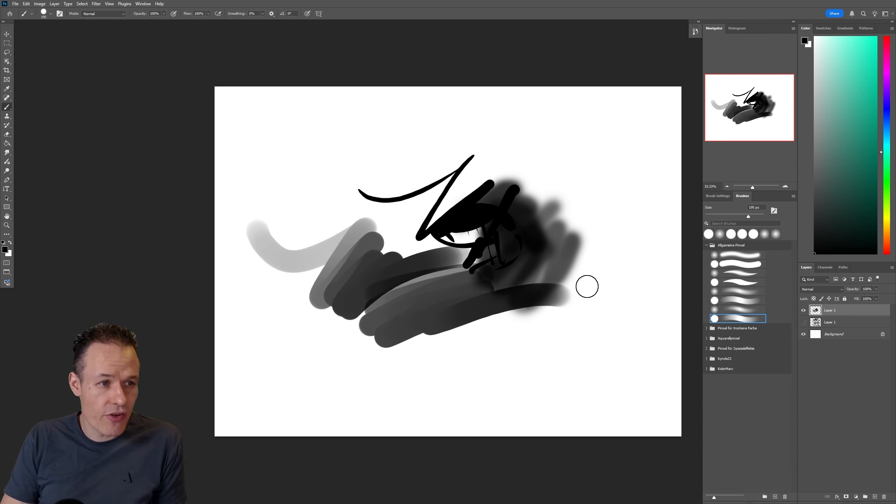
pyautogui.moveTo(492, 314)
pyautogui.mouseDown()
pyautogui.moveTo(600, 229)
pyautogui.moveTo(562, 310)
pyautogui.moveTo(490, 329)
pyautogui.moveTo(523, 356)
pyautogui.moveTo(546, 317)
pyautogui.moveTo(573, 295)
pyautogui.mouseUp()
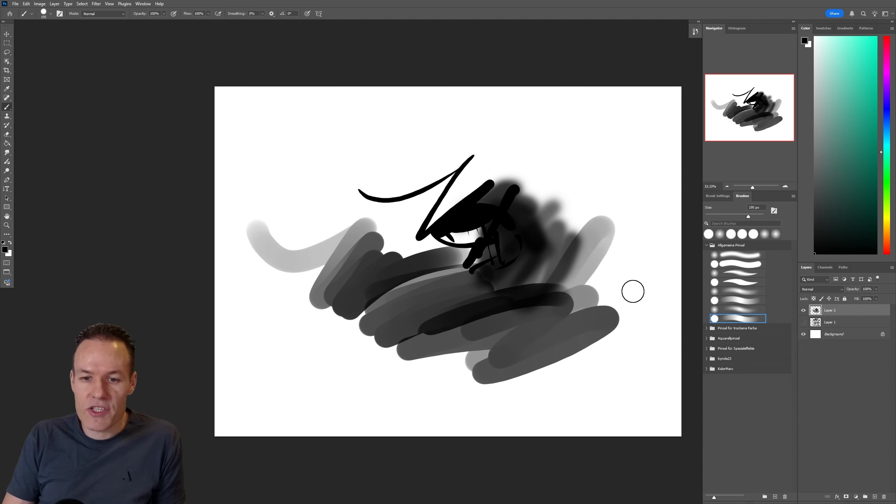
# Paint solid angular strokes at the canvas's lower right with the plain hard round brush and semi-transparent strokes beneath them with the hard pressure-opacity brush
pyautogui.click(749, 264)
pyautogui.moveTo(578, 218)
pyautogui.mouseDown()
pyautogui.moveTo(618, 275)
pyautogui.moveTo(560, 302)
pyautogui.moveTo(590, 268)
pyautogui.moveTo(603, 300)
pyautogui.moveTo(620, 308)
pyautogui.moveTo(614, 348)
pyautogui.moveTo(495, 399)
pyautogui.moveTo(482, 373)
pyautogui.moveTo(495, 387)
pyautogui.moveTo(614, 318)
pyautogui.mouseUp()
pyautogui.click(747, 301)
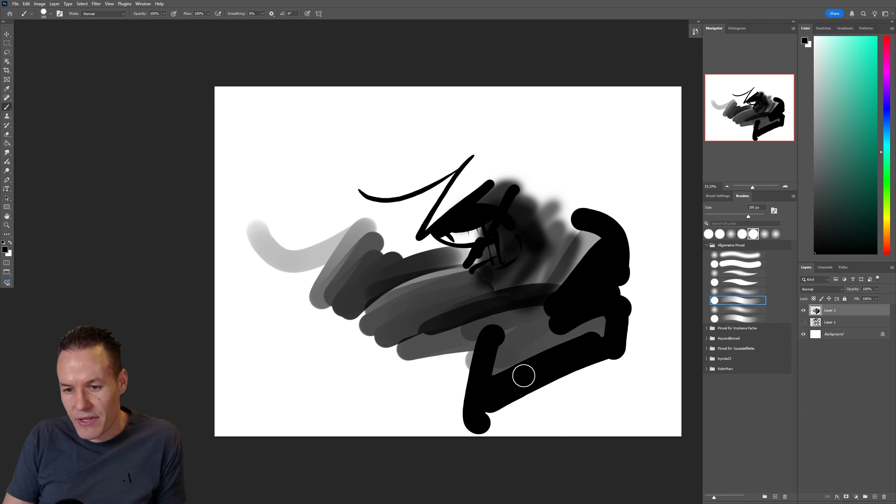
pyautogui.moveTo(487, 402)
pyautogui.mouseDown()
pyautogui.moveTo(572, 366)
pyautogui.moveTo(584, 378)
pyautogui.moveTo(627, 325)
pyautogui.mouseUp()
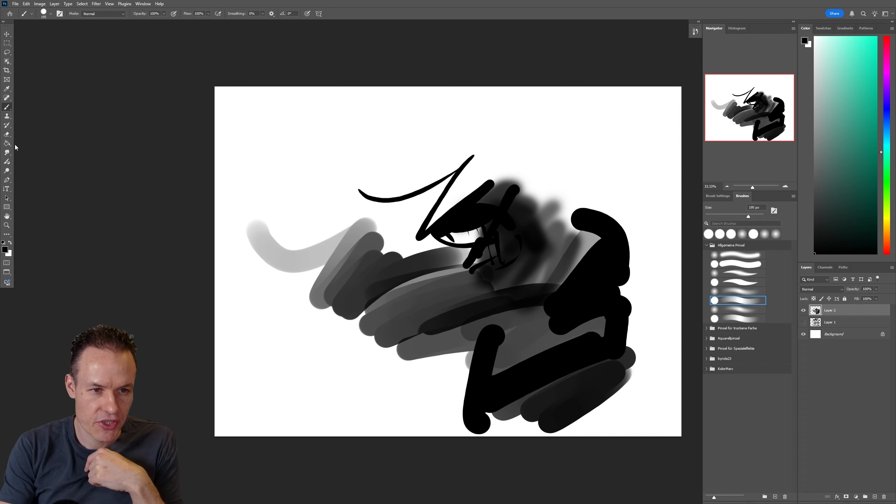
pyautogui.click(7, 136)
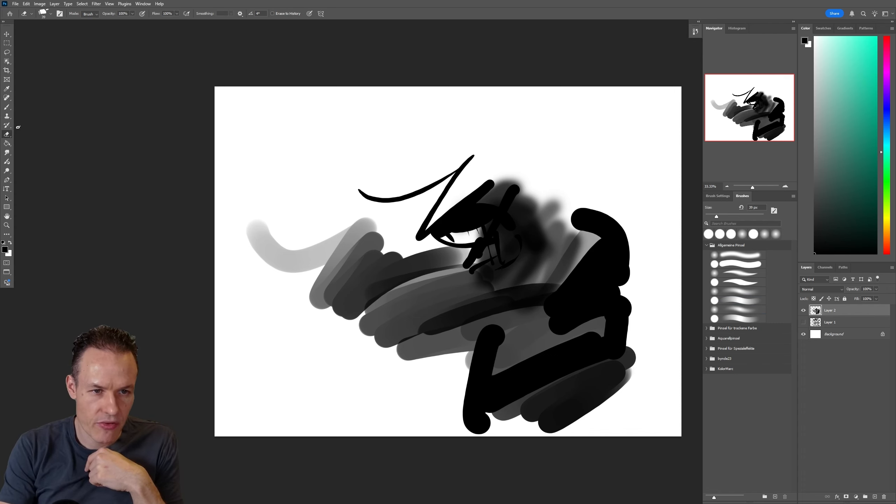
pyautogui.click(7, 107)
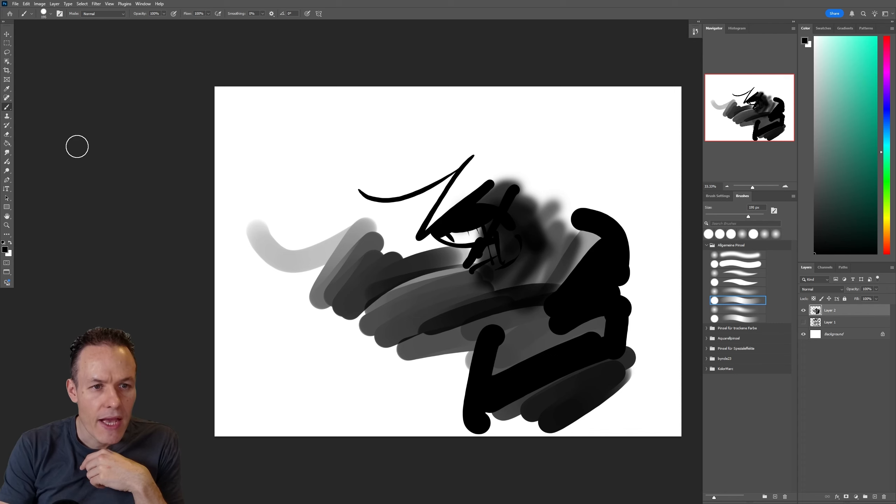
# Sample dark grey from the overlapping strokes with the Eyedropper and paint two short semi-transparent strokes in the canvas's upper left
pyautogui.click(8, 89)
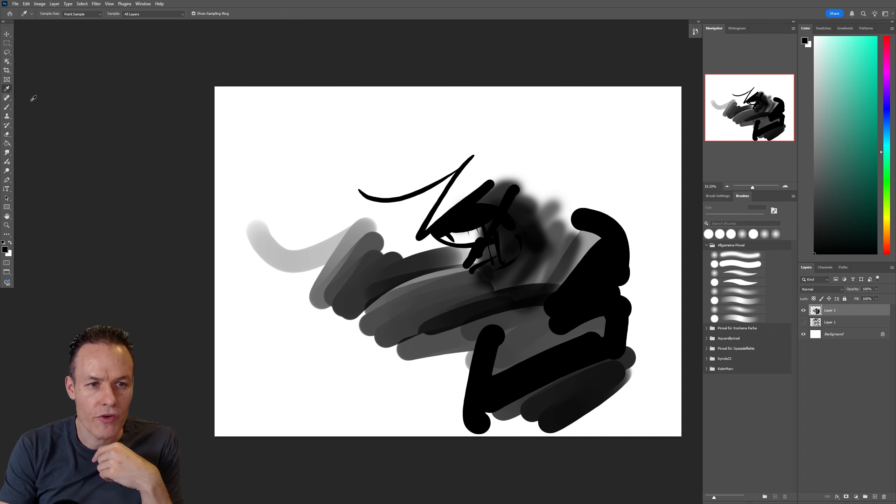
pyautogui.click(370, 238)
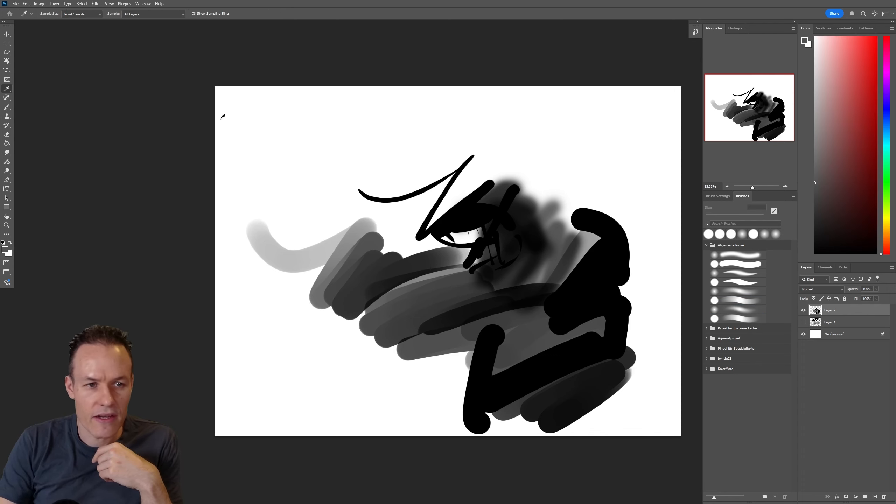
pyautogui.click(6, 107)
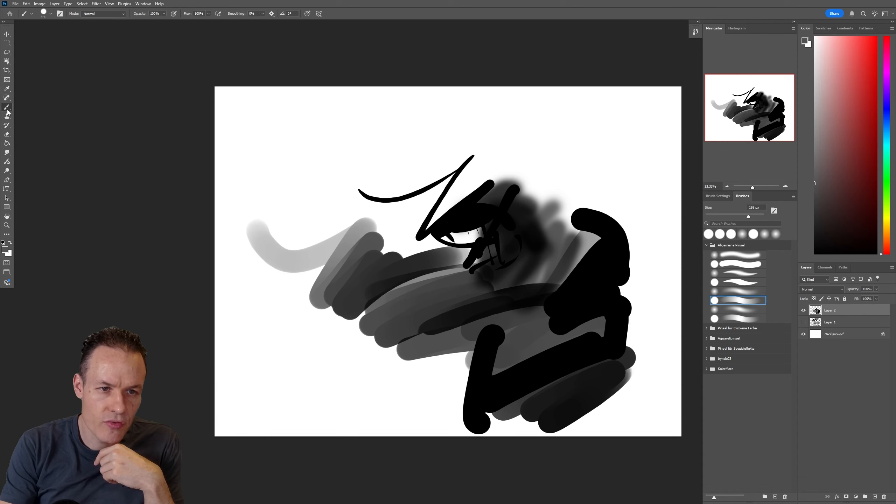
pyautogui.moveTo(309, 186); pyautogui.dragTo(377, 155)
pyautogui.moveTo(341, 204); pyautogui.dragTo(416, 170)
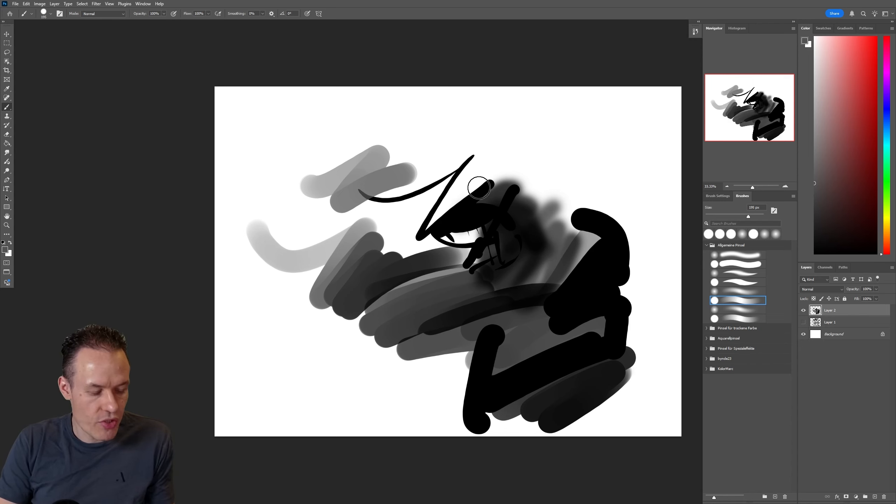
# Sample tones from the soft dark patch and the upper-left grey stroke, and paint a short lighter stroke above the tapered line
pyautogui.press('i')
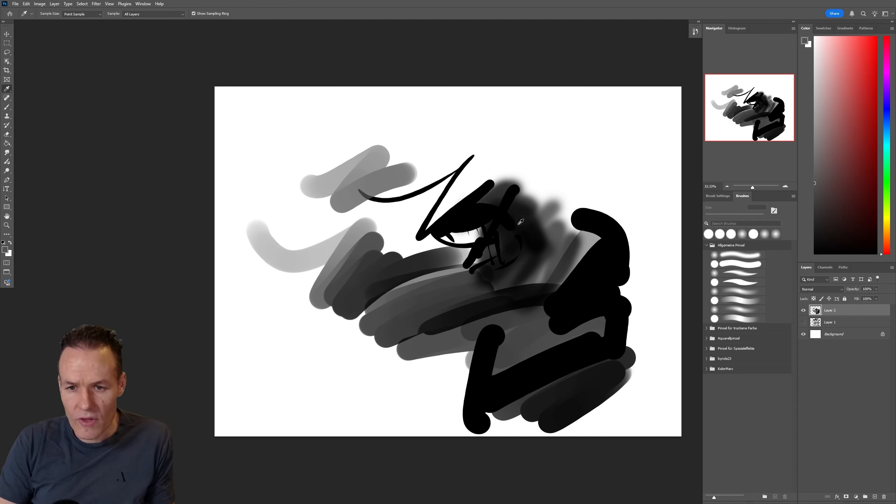
pyautogui.click(540, 228)
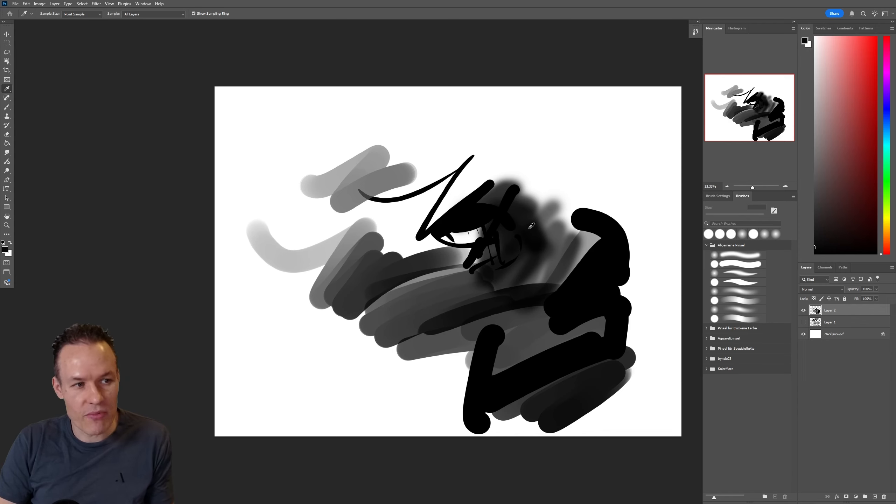
pyautogui.click(535, 227)
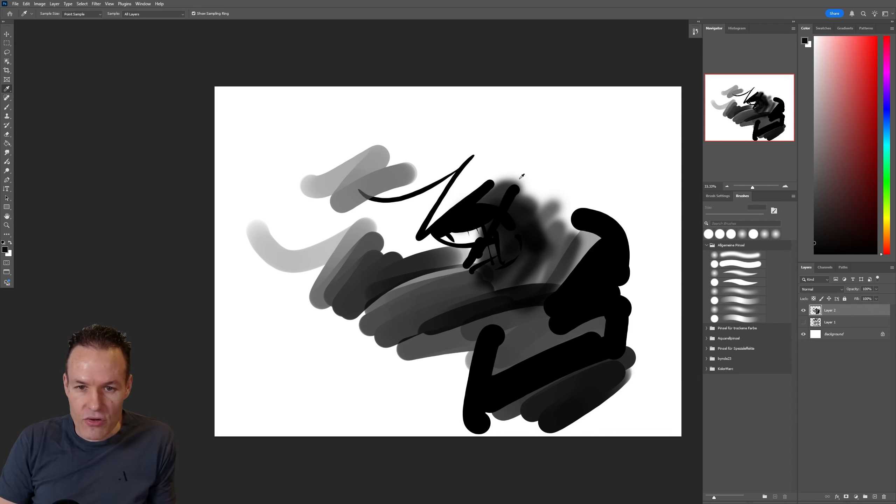
pyautogui.click(387, 177)
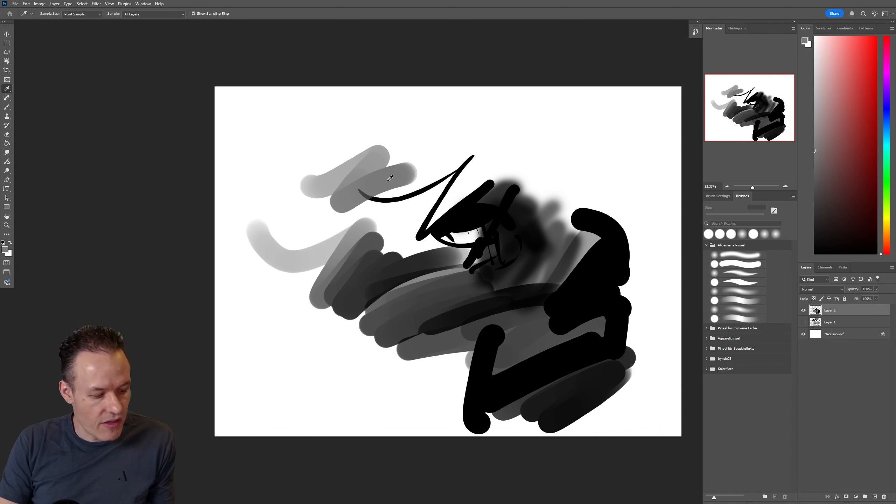
pyautogui.press('b')
pyautogui.moveTo(430, 148); pyautogui.dragTo(468, 140)
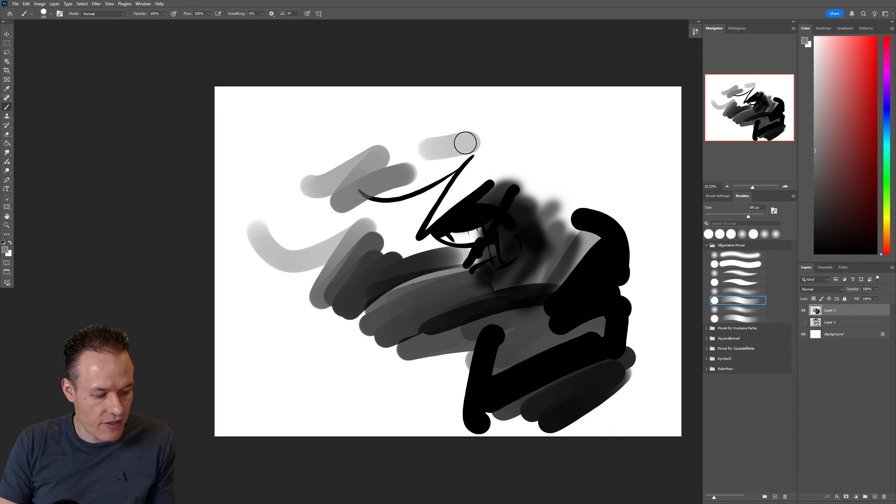
# Sample the light grey of the newest short stroke and paint a longer, paler stroke to its right
pyautogui.press('i')
pyautogui.click(458, 143)
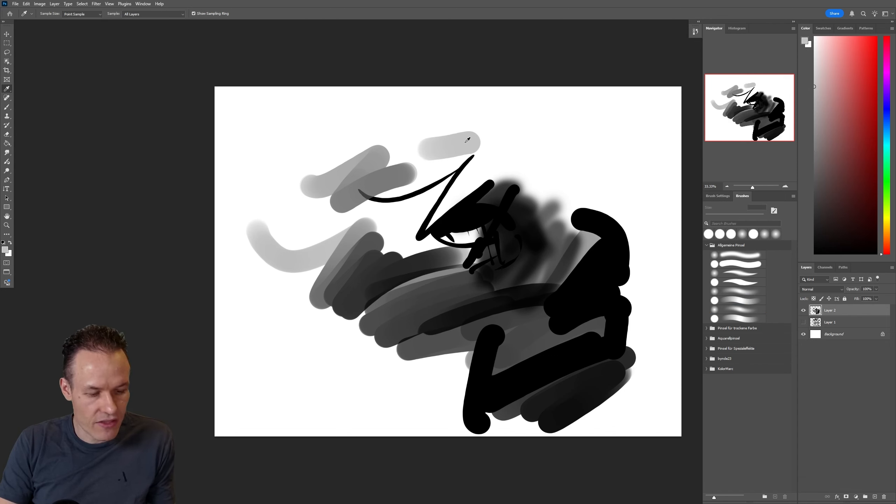
pyautogui.press('b')
pyautogui.moveTo(506, 133); pyautogui.dragTo(570, 123)
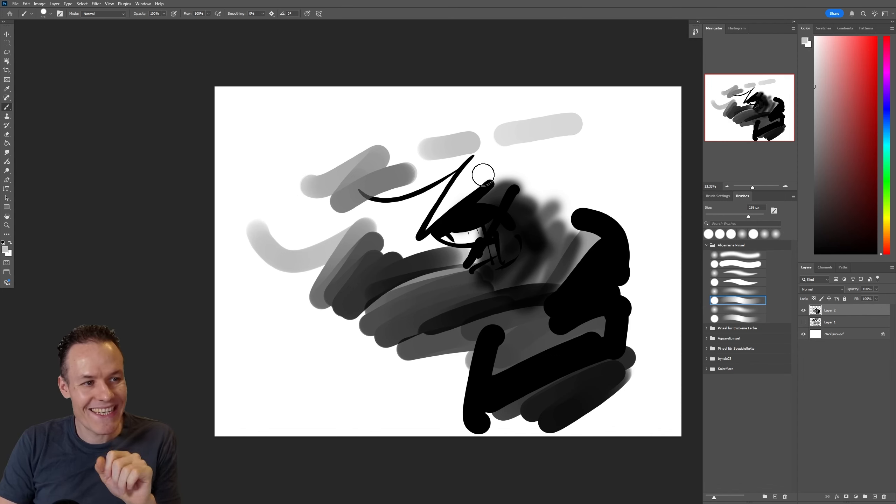
# Erase a gap in the pale stroke and crossing lines through the black shapes with the hard round tip, plus tapered lines with the pressure-size tip
pyautogui.press('e')
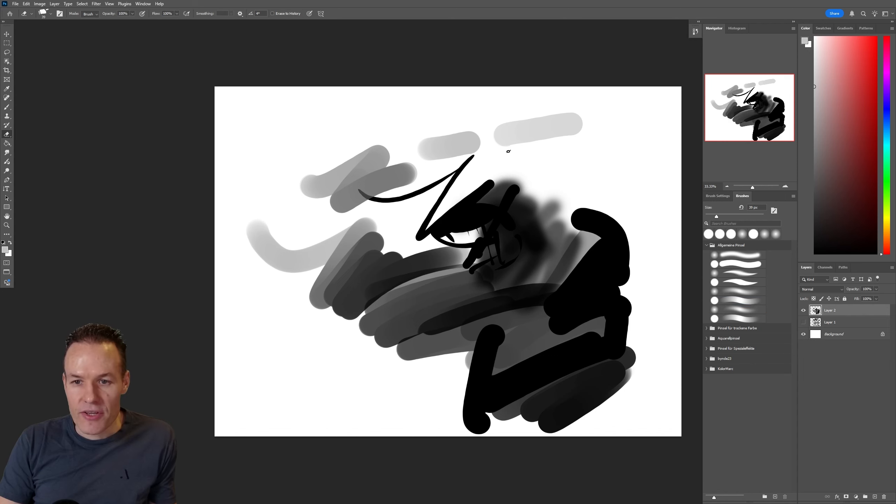
pyautogui.click(740, 265)
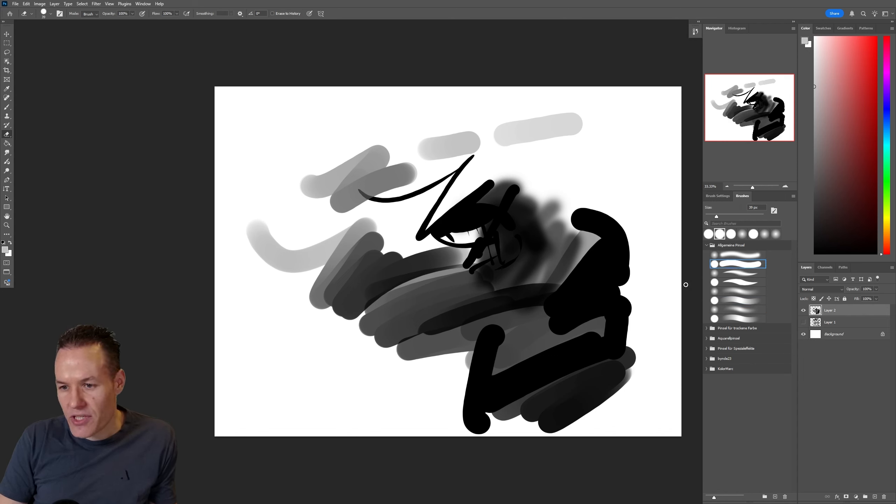
pyautogui.moveTo(553, 110); pyautogui.dragTo(531, 157)
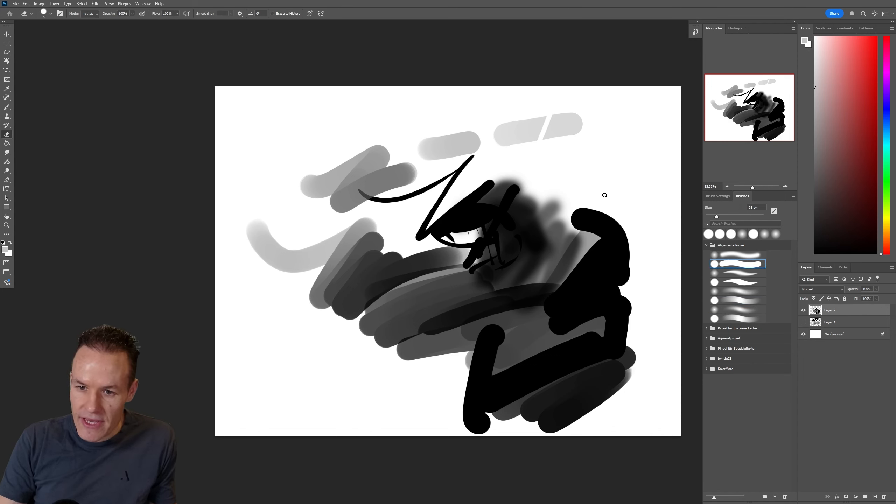
pyautogui.moveTo(605, 195)
pyautogui.mouseDown()
pyautogui.moveTo(450, 324)
pyautogui.moveTo(598, 246)
pyautogui.moveTo(565, 282)
pyautogui.moveTo(556, 254)
pyautogui.moveTo(517, 306)
pyautogui.moveTo(621, 229)
pyautogui.moveTo(503, 352)
pyautogui.mouseUp()
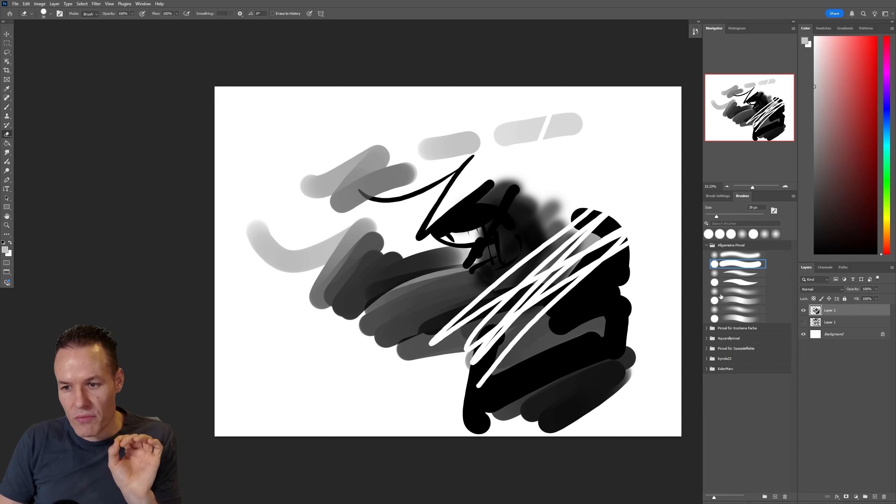
pyautogui.click(738, 281)
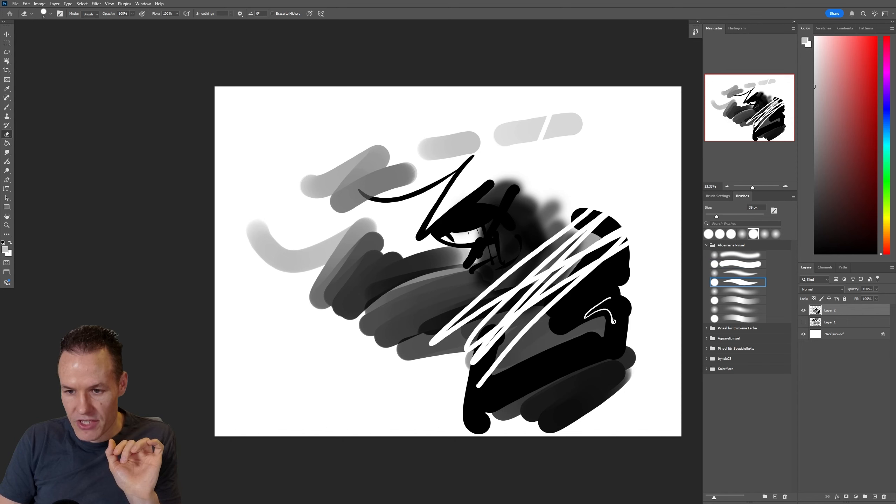
pyautogui.moveTo(613, 321); pyautogui.dragTo(578, 359)
# Erase a faded patch in the black shapes with an enlarged soft pressure-opacity tip and overlapping partial strokes below with the last hard pressure tip
pyautogui.click(738, 291)
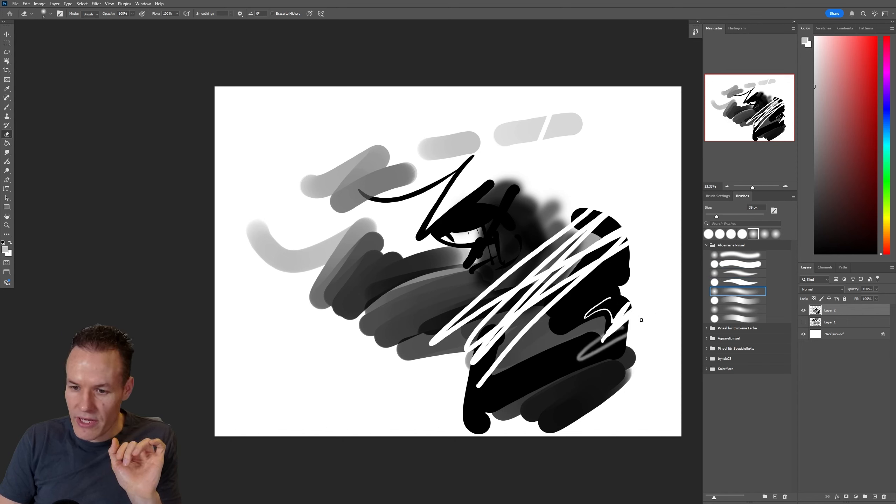
pyautogui.moveTo(628, 296)
pyautogui.mouseDown()
pyautogui.moveTo(543, 310)
pyautogui.moveTo(621, 282)
pyautogui.mouseUp()
pyautogui.click(741, 320)
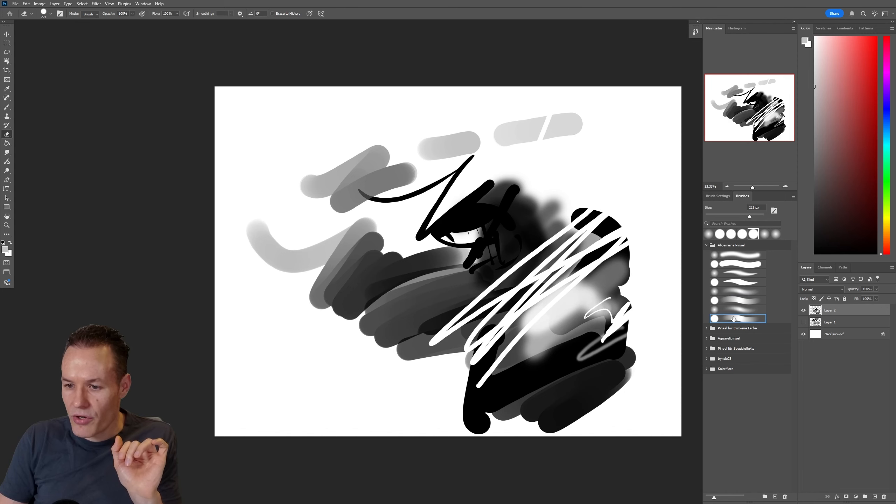
pyautogui.moveTo(635, 334)
pyautogui.mouseDown()
pyautogui.moveTo(539, 363)
pyautogui.moveTo(578, 371)
pyautogui.moveTo(543, 401)
pyautogui.moveTo(580, 391)
pyautogui.moveTo(574, 373)
pyautogui.moveTo(644, 354)
pyautogui.moveTo(555, 392)
pyautogui.moveTo(624, 319)
pyautogui.mouseUp()
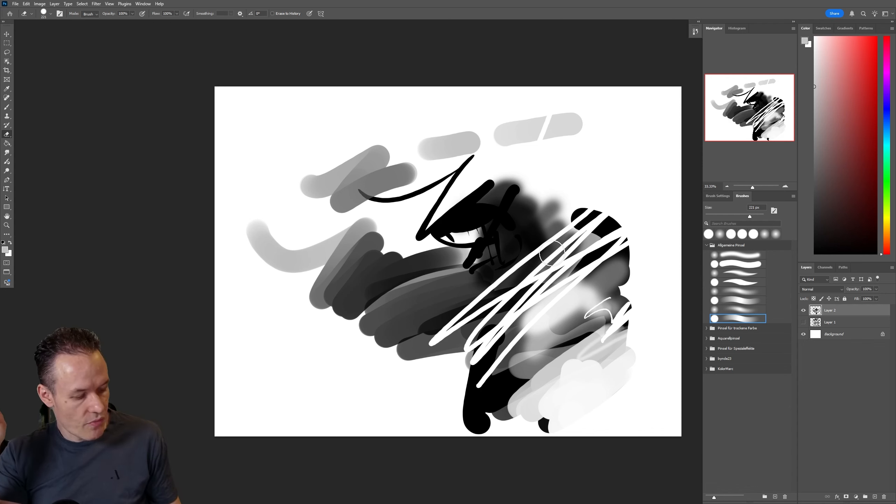
# Undo all erasing and brush strokes made on Layer 2 until the layer is empty
pyautogui.hotkey('ctrl', 'z')
pyautogui.hotkey('ctrl', 'z')
pyautogui.hotkey('ctrl', 'z')
pyautogui.hotkey('ctrl', 'z')
pyautogui.hotkey('ctrl', 'z')
pyautogui.hotkey('ctrl', 'z')
pyautogui.hotkey('ctrl', 'z')
pyautogui.hotkey('ctrl', 'z')
pyautogui.hotkey('ctrl', 'z')
pyautogui.hotkey('ctrl', 'z')
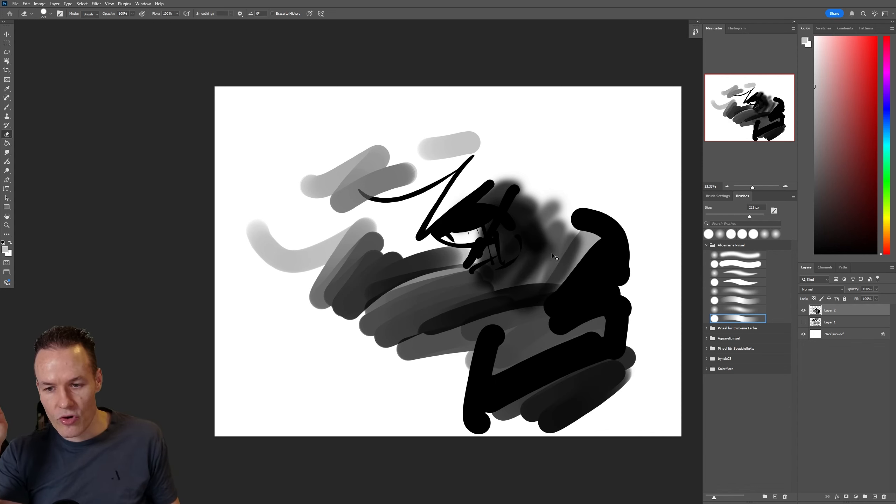
pyautogui.hotkey('ctrl', 'z')
pyautogui.hotkey('ctrl', 'z')
pyautogui.hotkey('ctrl', 'z')
pyautogui.hotkey('ctrl', 'z')
pyautogui.hotkey('ctrl', 'z')
pyautogui.hotkey('ctrl', 'z')
pyautogui.hotkey('ctrl', 'z')
pyautogui.hotkey('ctrl', 'z')
pyautogui.hotkey('ctrl', 'z')
pyautogui.hotkey('ctrl', 'z')
pyautogui.hotkey('ctrl', 'z')
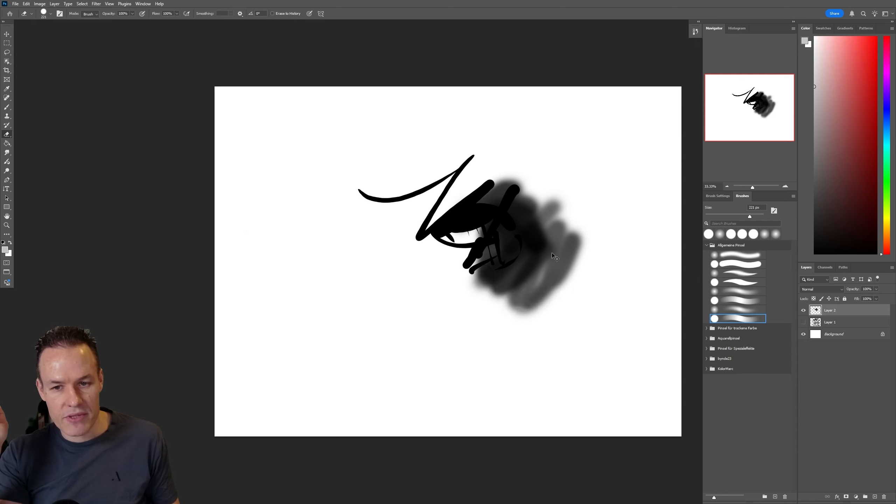
pyautogui.hotkey('ctrl', 'z')
pyautogui.hotkey('ctrl', 'z')
pyautogui.hotkey('ctrl', 'z')
pyautogui.hotkey('ctrl', 'z')
pyautogui.hotkey('ctrl', 'z')
pyautogui.hotkey('ctrl', 'z')
pyautogui.hotkey('ctrl', 'z')
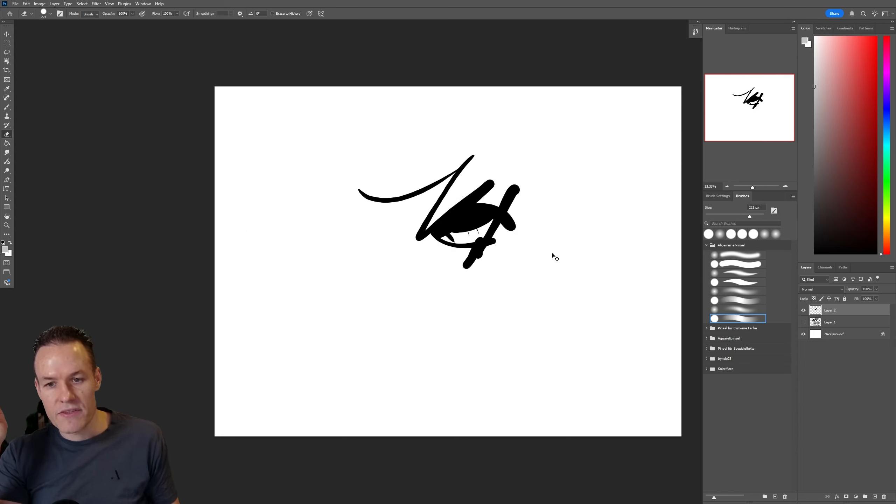
pyautogui.hotkey('ctrl', 'z')
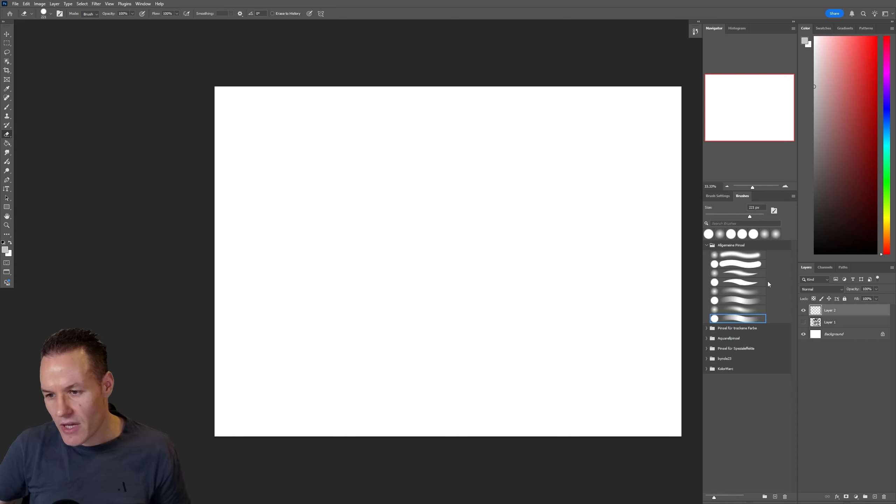
# Hide Layer 2 and delete it together with Layer 1
pyautogui.click(802, 310)
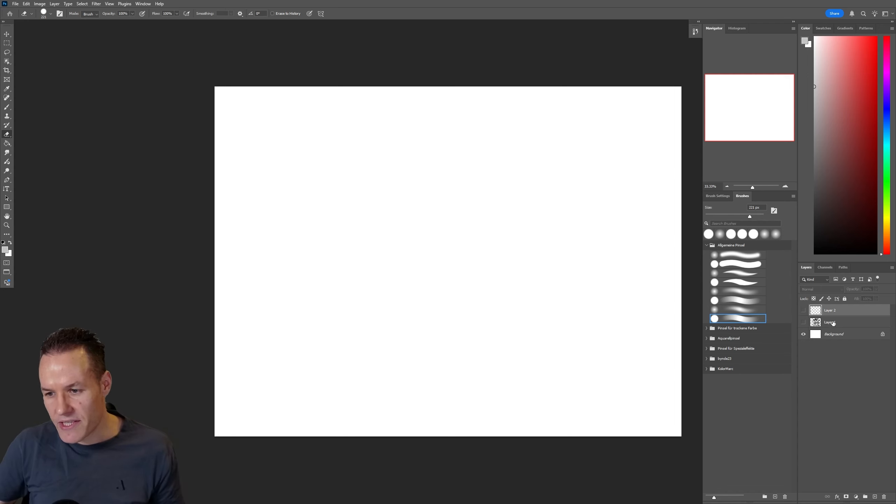
pyautogui.keyDown('shift'); pyautogui.click(832, 322); pyautogui.keyUp('shift')
pyautogui.rightClick(831, 322)
pyautogui.click(839, 351)
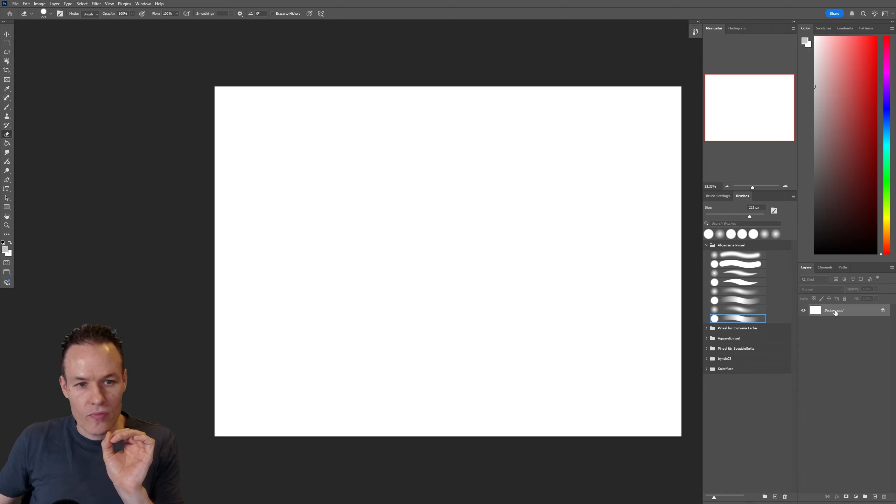
# Add three new empty layers above the Background
pyautogui.click(875, 497)
pyautogui.click(875, 497)
pyautogui.click(875, 497)
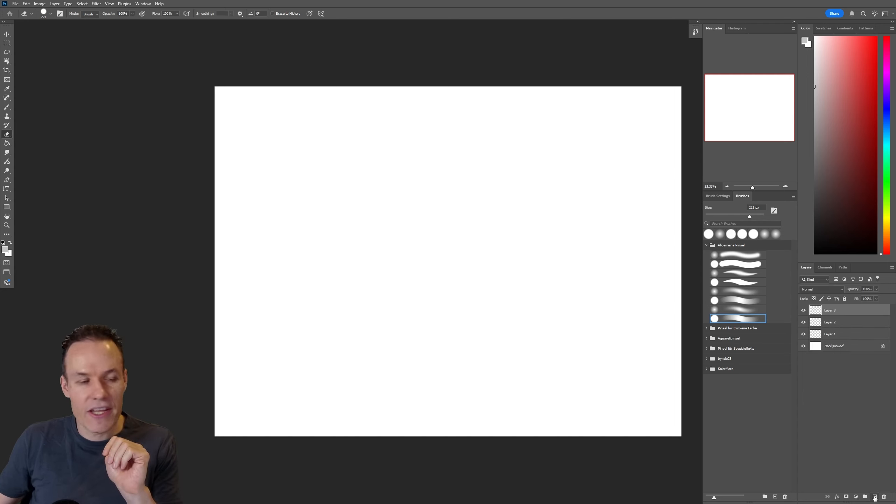
# Switch the active layer between the Background and the three new layers to show the stacking order
pyautogui.click(843, 348)
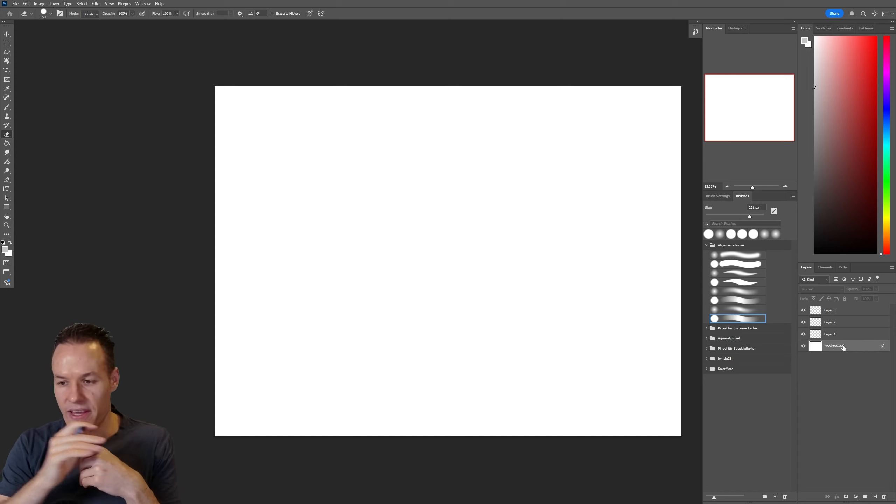
pyautogui.click(836, 312)
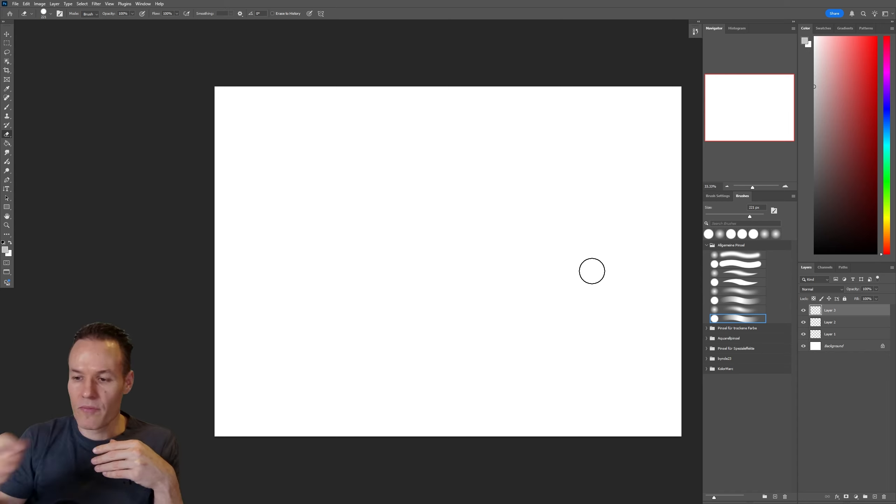
pyautogui.click(836, 346)
pyautogui.click(833, 310)
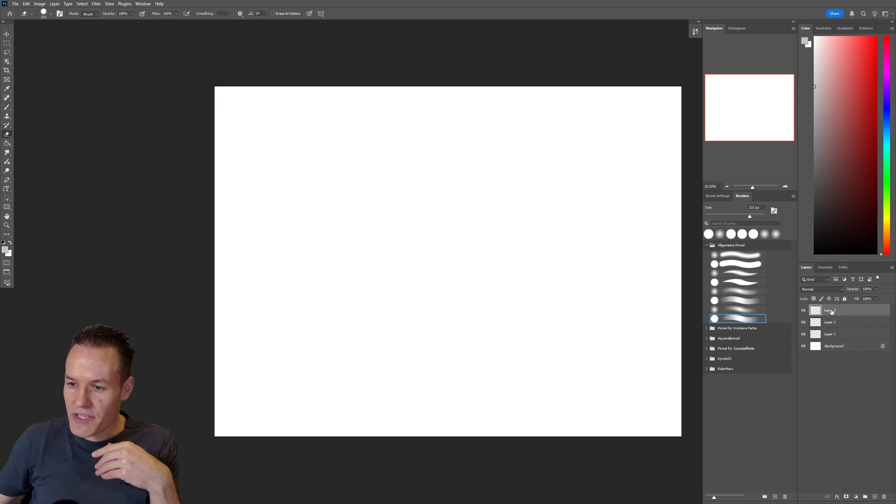
pyautogui.click(830, 324)
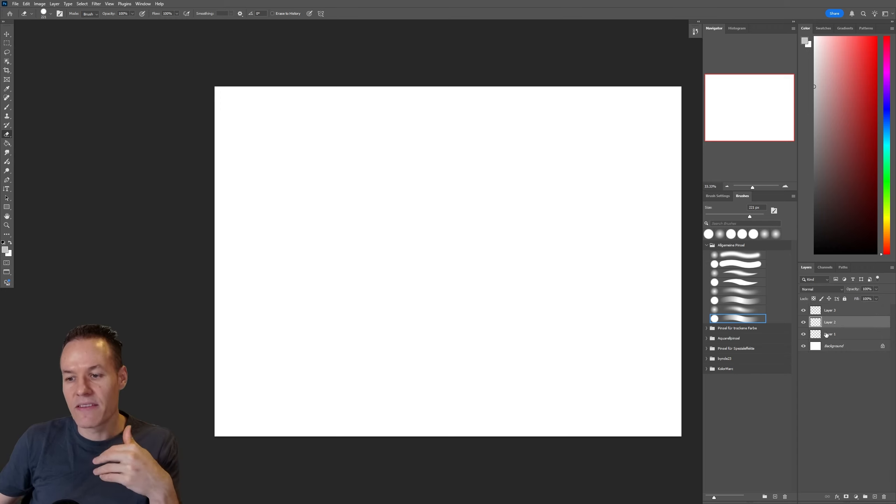
pyautogui.click(826, 335)
pyautogui.click(830, 347)
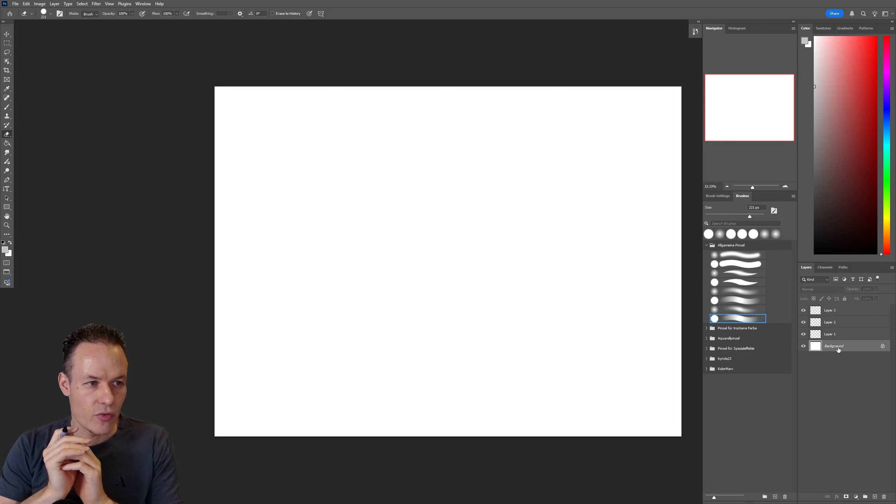
# Make Layer 1 active and look through its blend modes, keeping it on Normal
pyautogui.click(833, 335)
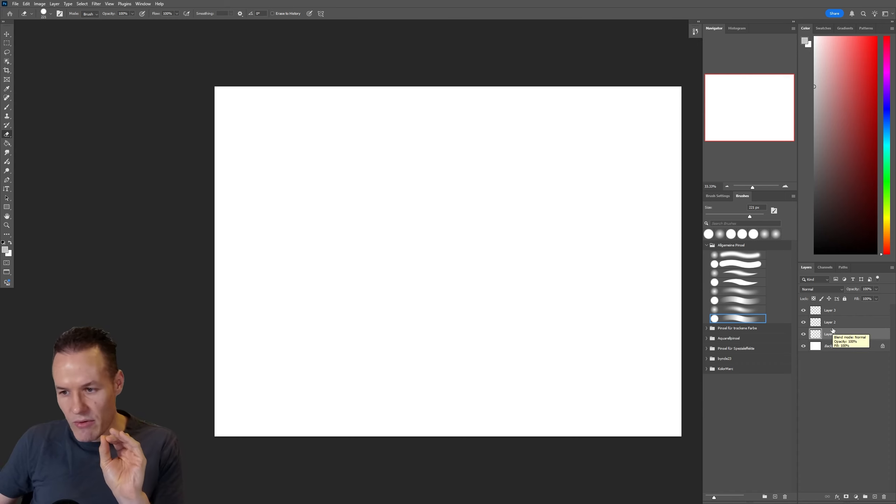
pyautogui.click(841, 290)
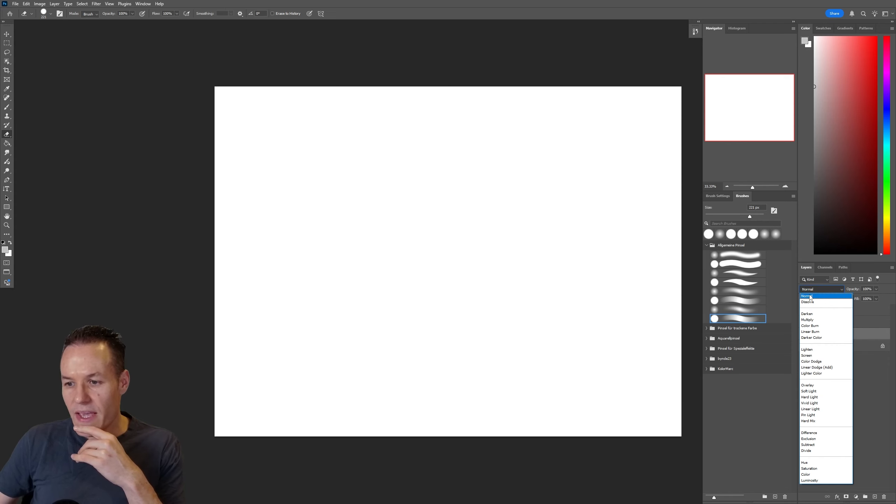
pyautogui.click(843, 288)
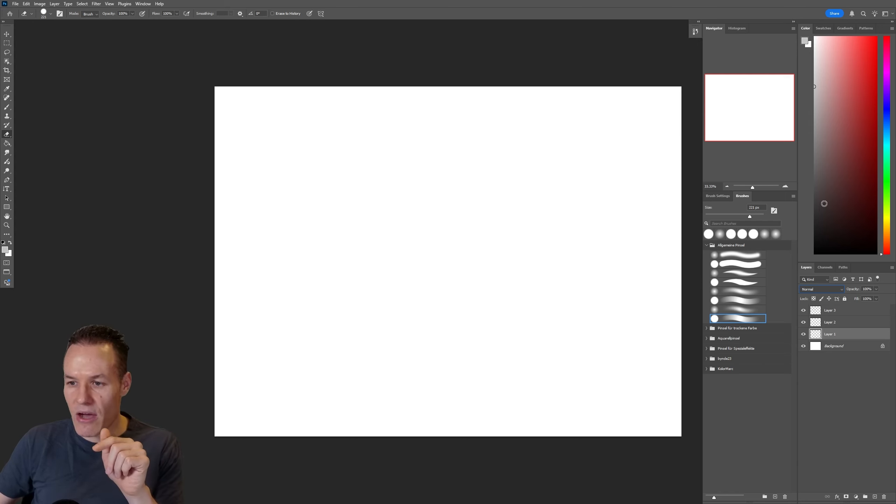
# Paint a thick near-black rising stroke across Layer 1 with the hard round brush, and hide and show the Background to check the transparency
pyautogui.moveTo(821, 202); pyautogui.dragTo(796, 232)
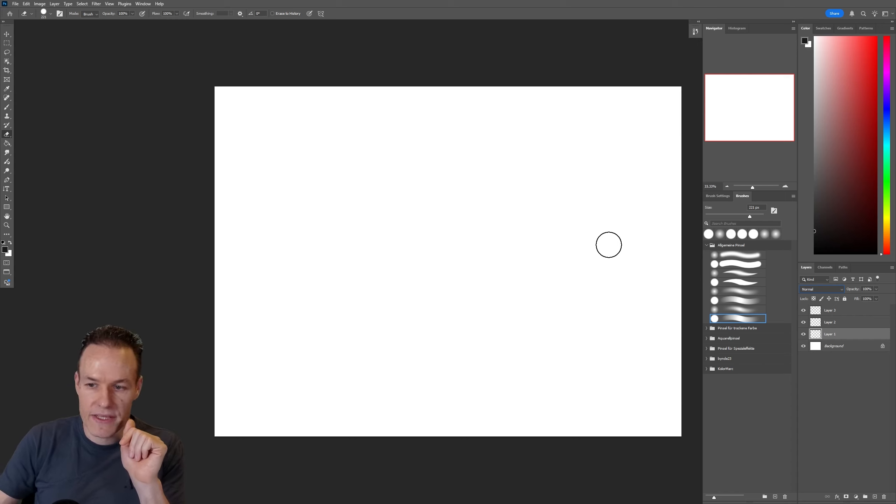
pyautogui.click(739, 264)
pyautogui.moveTo(325, 267)
pyautogui.mouseDown()
pyautogui.moveTo(467, 267)
pyautogui.moveTo(496, 254)
pyautogui.mouseUp()
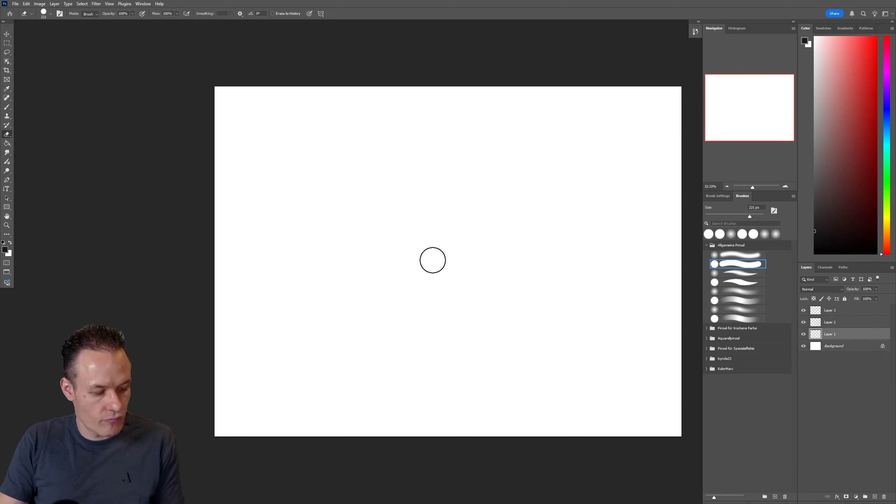
pyautogui.press('b')
pyautogui.click(729, 263)
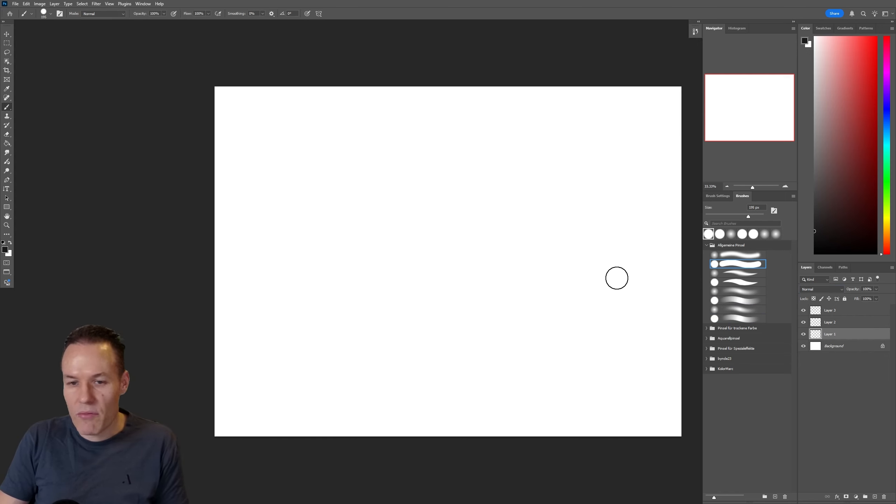
pyautogui.moveTo(337, 271); pyautogui.dragTo(560, 222)
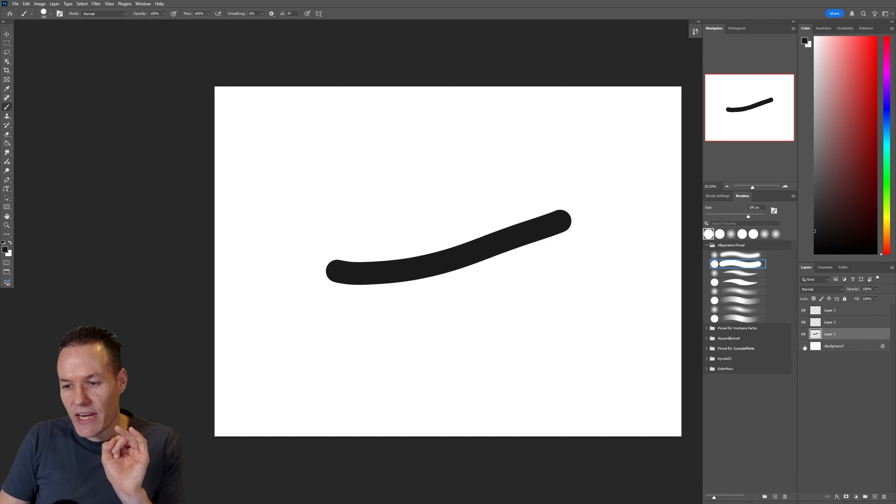
pyautogui.click(804, 346)
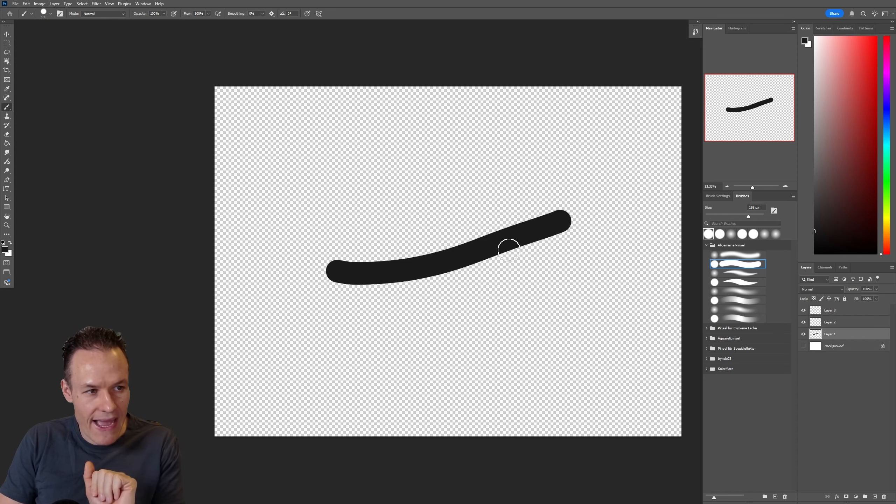
pyautogui.click(803, 346)
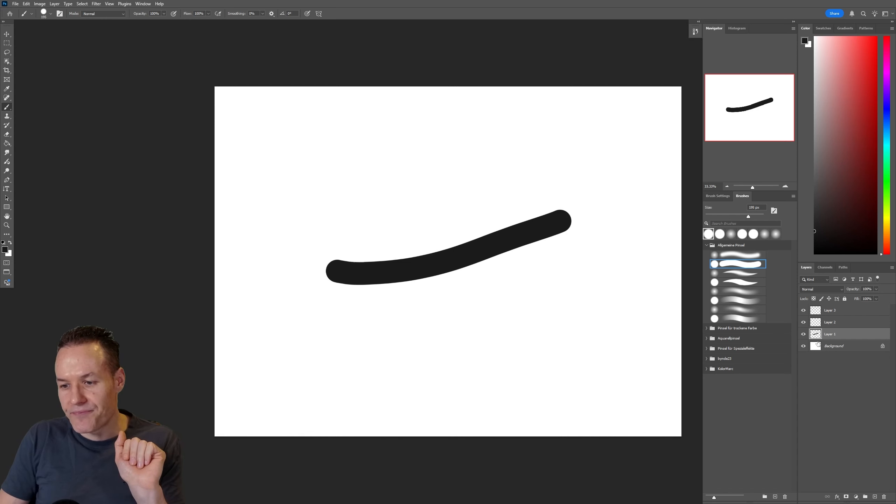
# Paint overlapping translucent near-black zigzag strokes above the solid stroke with the hard round pressure-opacity brush
pyautogui.click(737, 319)
pyautogui.click(727, 300)
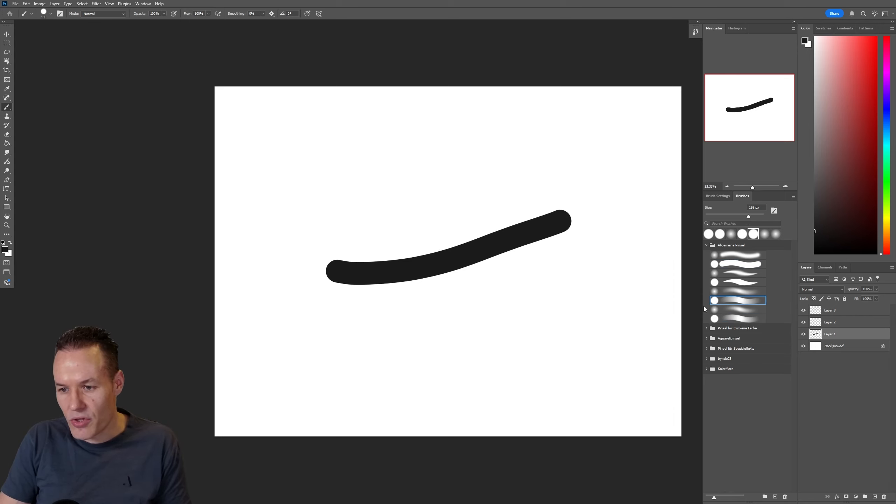
pyautogui.moveTo(355, 187)
pyautogui.mouseDown()
pyautogui.moveTo(444, 172)
pyautogui.moveTo(469, 155)
pyautogui.moveTo(415, 214)
pyautogui.moveTo(473, 172)
pyautogui.moveTo(442, 213)
pyautogui.moveTo(496, 181)
pyautogui.moveTo(449, 223)
pyautogui.moveTo(549, 173)
pyautogui.moveTo(530, 198)
pyautogui.moveTo(573, 180)
pyautogui.mouseUp()
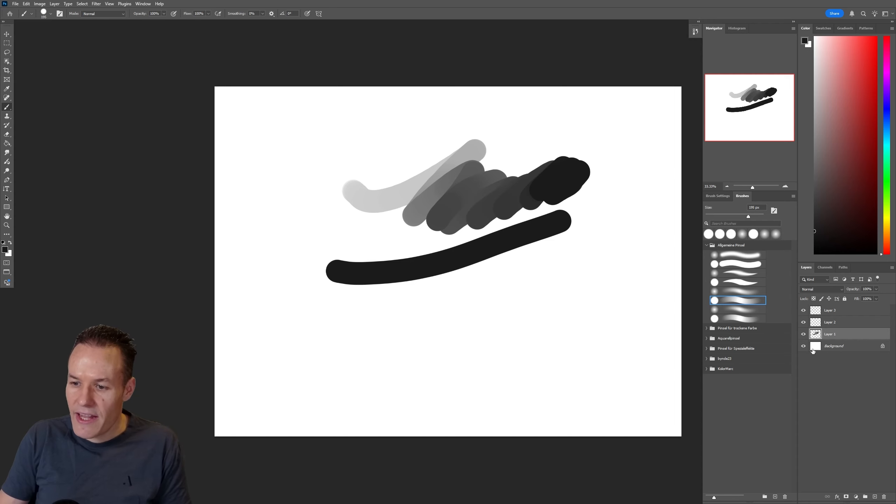
# Hide the Background and paint overlapping translucent red zigzag strokes above the grey ones on Layer 1
pyautogui.click(803, 346)
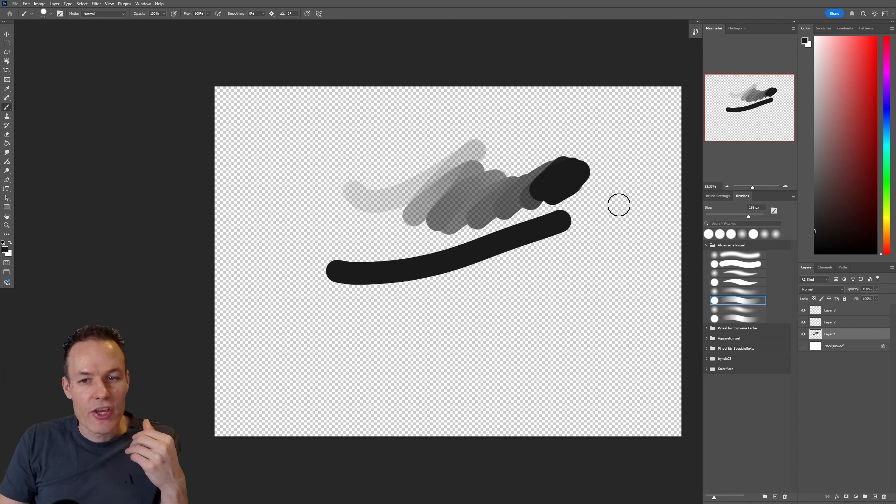
pyautogui.click(866, 77)
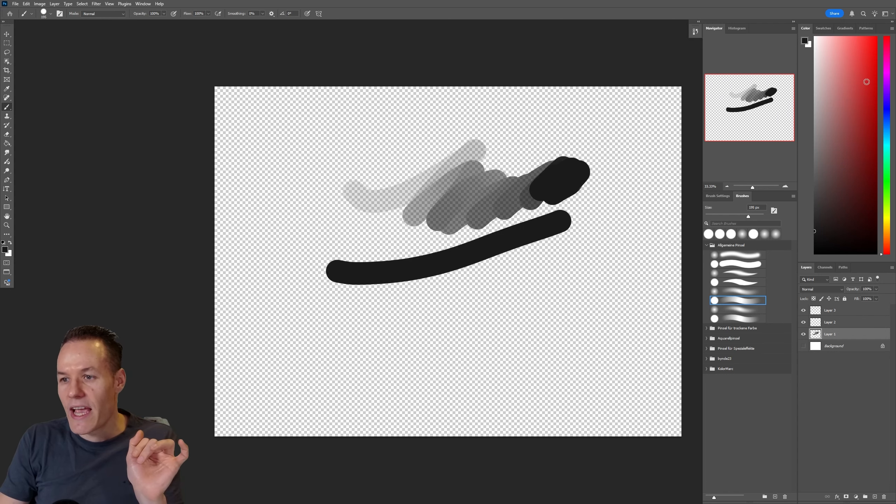
pyautogui.moveTo(298, 156)
pyautogui.mouseDown()
pyautogui.moveTo(312, 171)
pyautogui.moveTo(384, 142)
pyautogui.moveTo(413, 152)
pyautogui.moveTo(472, 130)
pyautogui.moveTo(516, 136)
pyautogui.mouseUp()
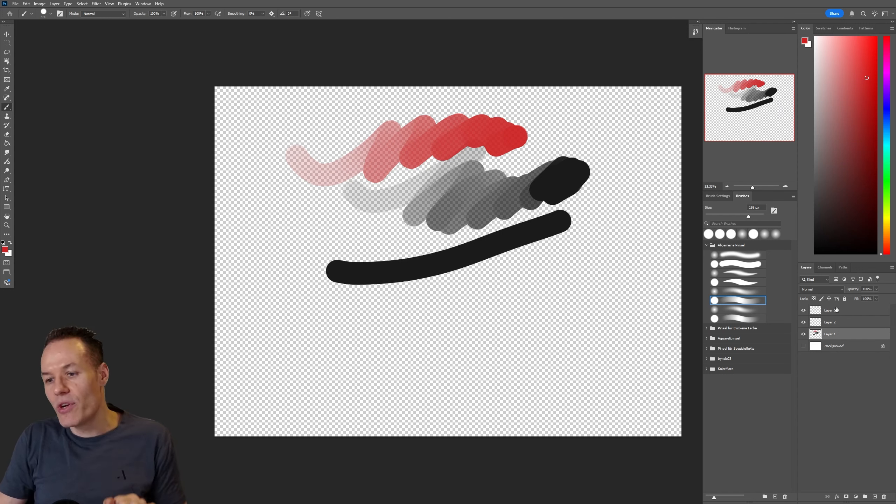
# Browse the blend modes for Layer 1, keep Normal, and show the Background again
pyautogui.click(839, 289)
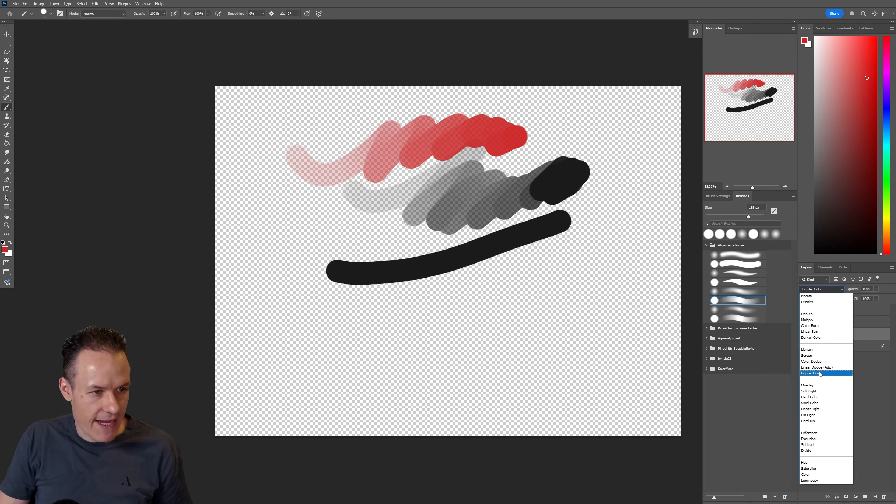
pyautogui.click(842, 290)
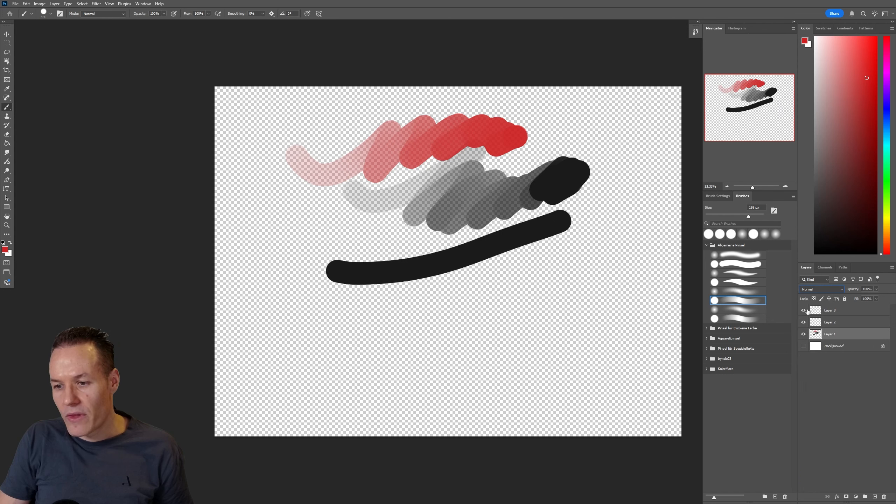
pyautogui.click(803, 346)
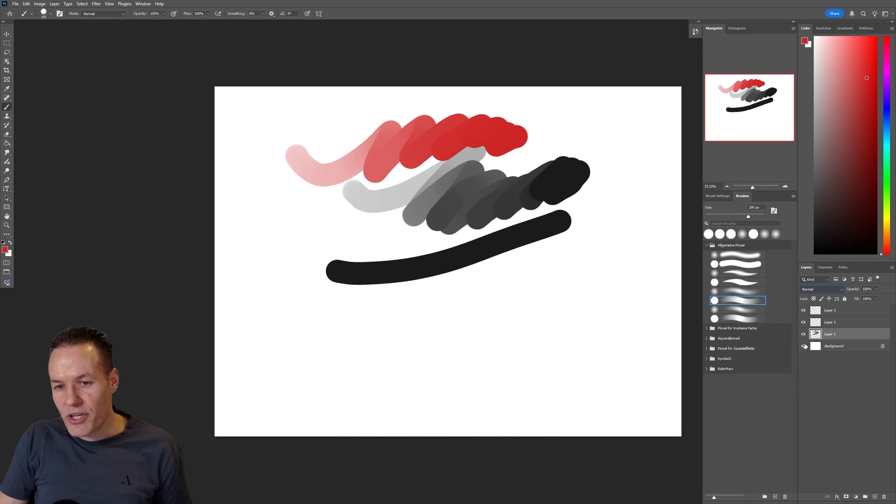
# Lock the transparent pixels of Layer 1 with its blend mode kept on Normal, and hide and show the layer to check its content
pyautogui.click(841, 289)
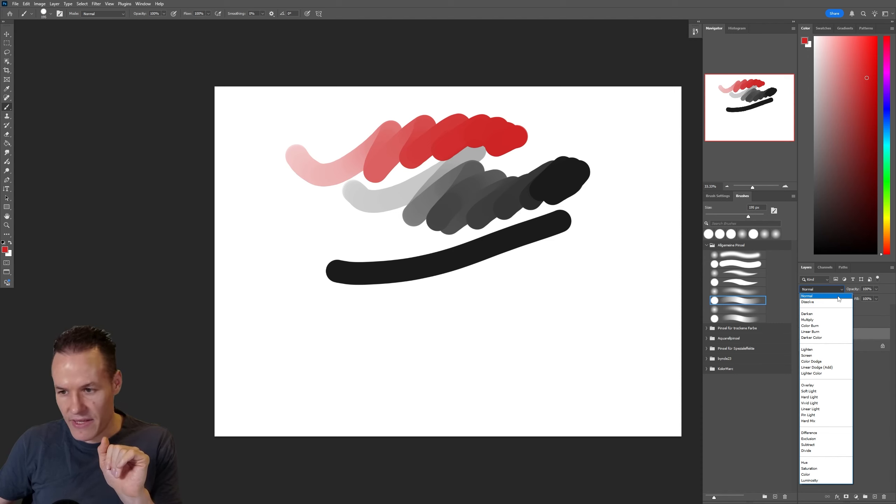
pyautogui.click(838, 296)
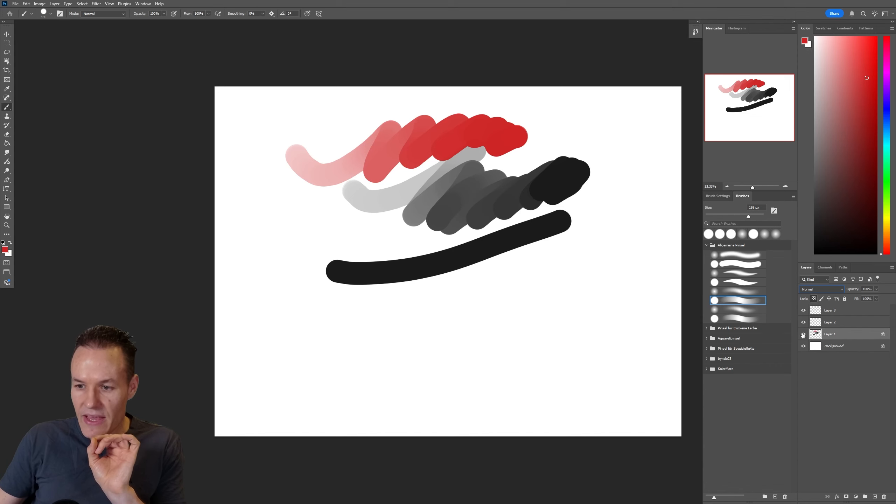
pyautogui.click(804, 334)
pyautogui.click(805, 334)
pyautogui.click(805, 334)
pyautogui.click(805, 334)
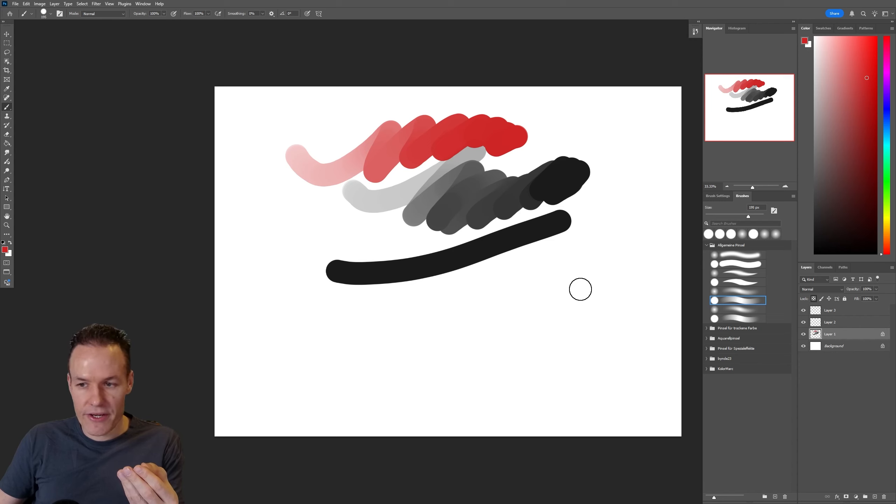
# Paint broad green diagonal strokes across the red, grey and black shapes on the transparency-locked Layer 1, and toggle visibility to check them
pyautogui.click(886, 188)
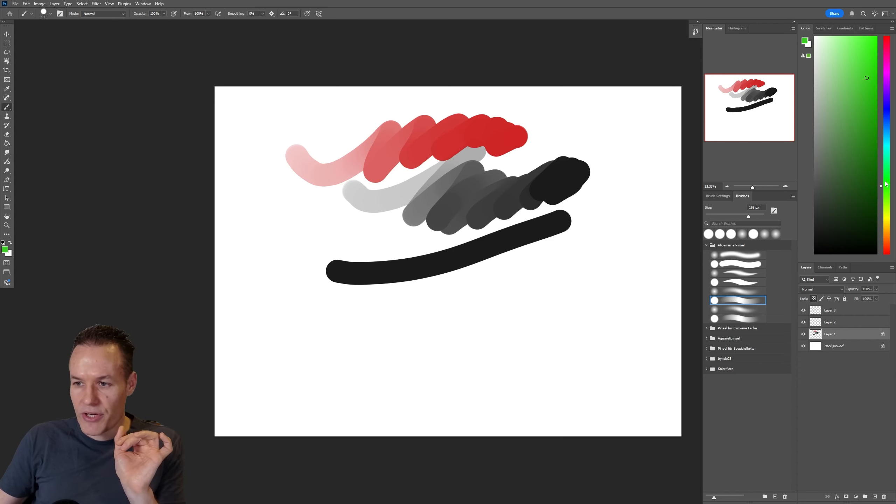
pyautogui.click(867, 97)
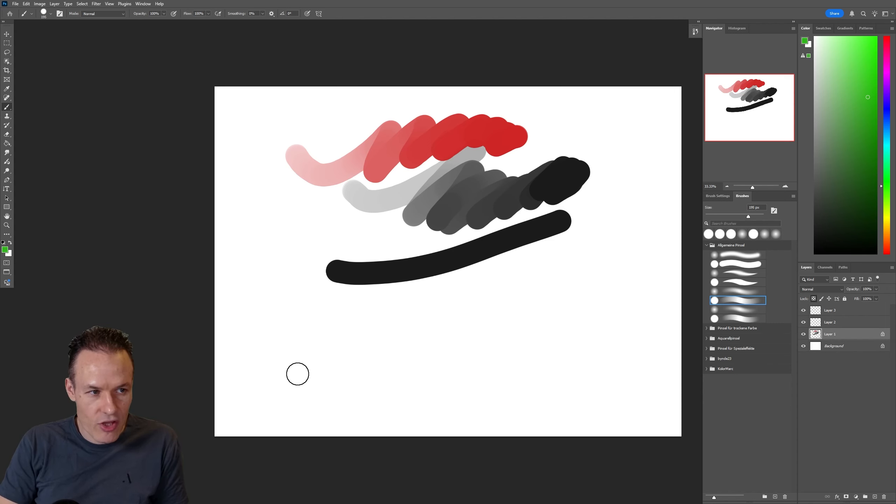
pyautogui.click(803, 346)
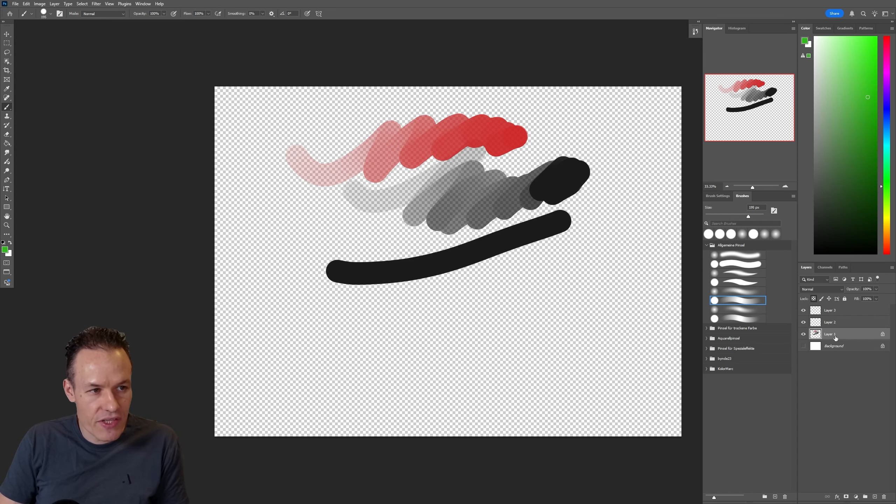
pyautogui.click(803, 346)
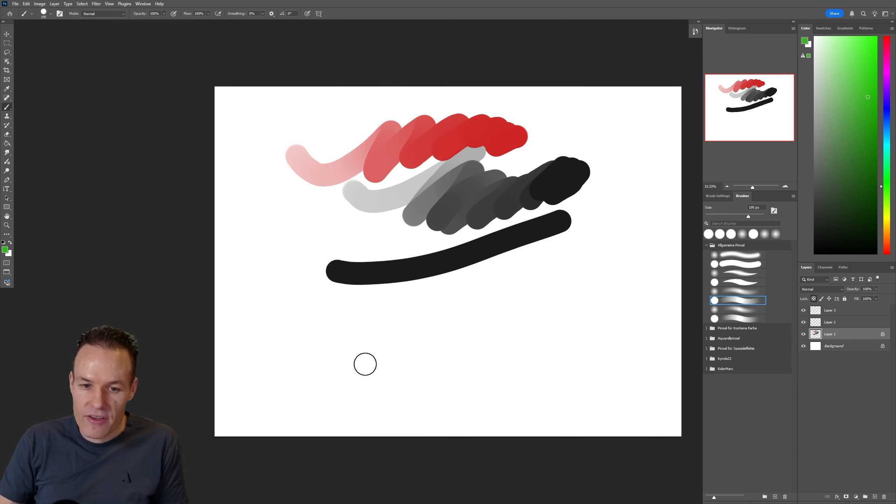
pyautogui.moveTo(346, 293)
pyautogui.mouseDown()
pyautogui.moveTo(618, 80)
pyautogui.moveTo(418, 391)
pyautogui.mouseUp()
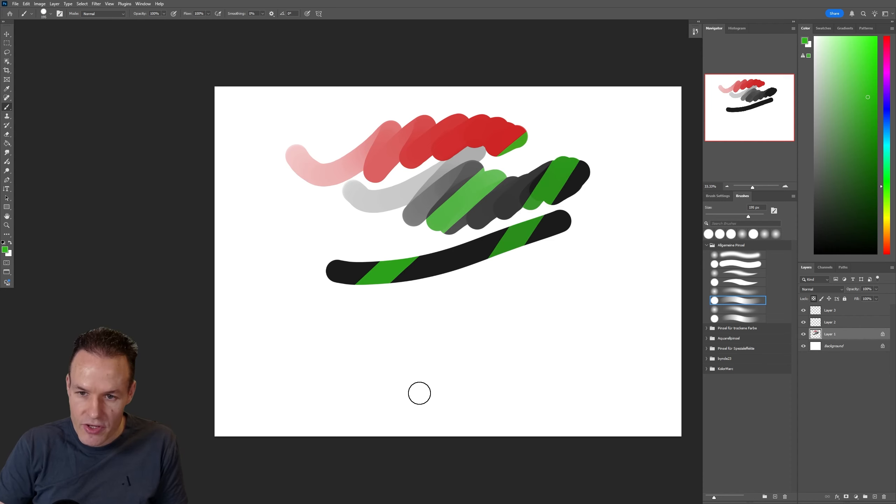
pyautogui.moveTo(406, 226); pyautogui.dragTo(404, 68)
pyautogui.moveTo(424, 98)
pyautogui.mouseDown()
pyautogui.moveTo(499, 382)
pyautogui.moveTo(526, 16)
pyautogui.mouseUp()
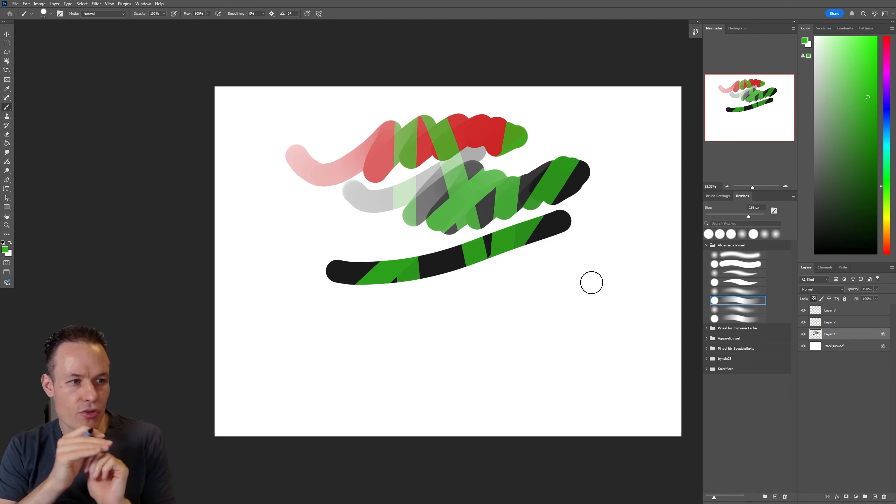
pyautogui.click(803, 334)
pyautogui.click(803, 334)
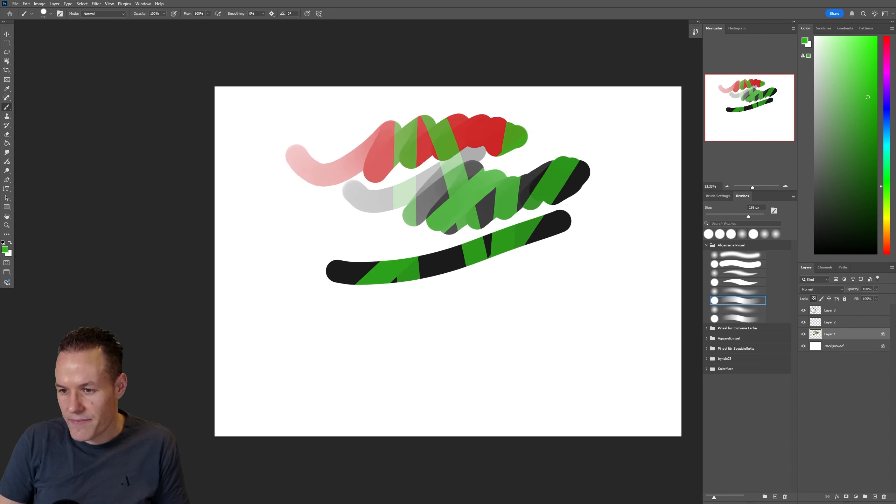
# Scribble thin lighter green lines over the painted shapes on Layer 1 with a much smaller brush size
pyautogui.click(854, 71)
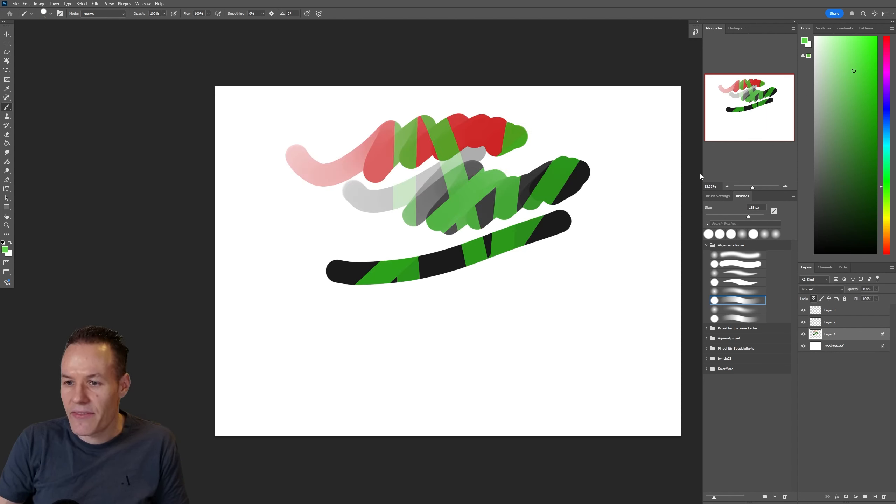
pyautogui.click(712, 215)
pyautogui.moveTo(542, 240)
pyautogui.mouseDown()
pyautogui.moveTo(544, 212)
pyautogui.moveTo(557, 211)
pyautogui.moveTo(571, 249)
pyautogui.moveTo(437, 252)
pyautogui.moveTo(457, 278)
pyautogui.moveTo(446, 239)
pyautogui.moveTo(367, 196)
pyautogui.moveTo(329, 202)
pyautogui.moveTo(374, 180)
pyautogui.moveTo(381, 166)
pyautogui.moveTo(346, 234)
pyautogui.moveTo(384, 214)
pyautogui.moveTo(370, 213)
pyautogui.moveTo(425, 225)
pyautogui.moveTo(433, 218)
pyautogui.moveTo(426, 187)
pyautogui.moveTo(420, 238)
pyautogui.moveTo(411, 207)
pyautogui.moveTo(428, 206)
pyautogui.moveTo(417, 225)
pyautogui.mouseUp()
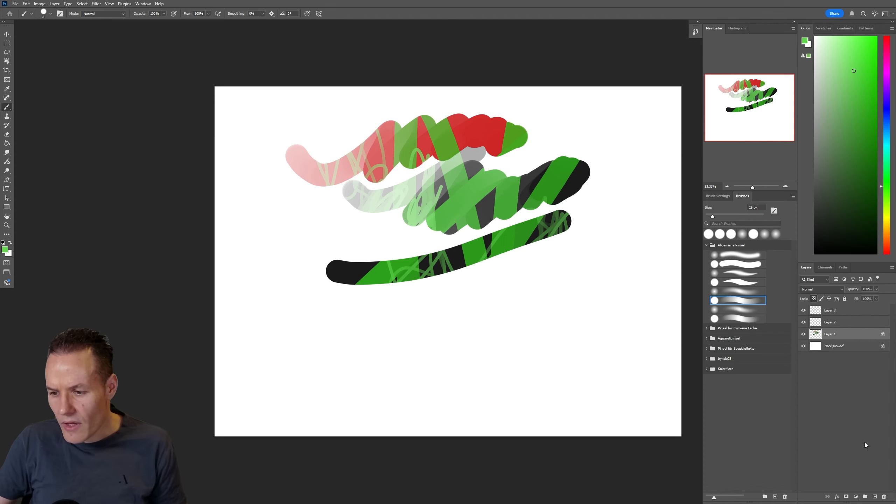
# Delete the painted Layer 1 and add a new empty layer directly above the Background
pyautogui.rightClick(843, 336)
pyautogui.click(841, 165)
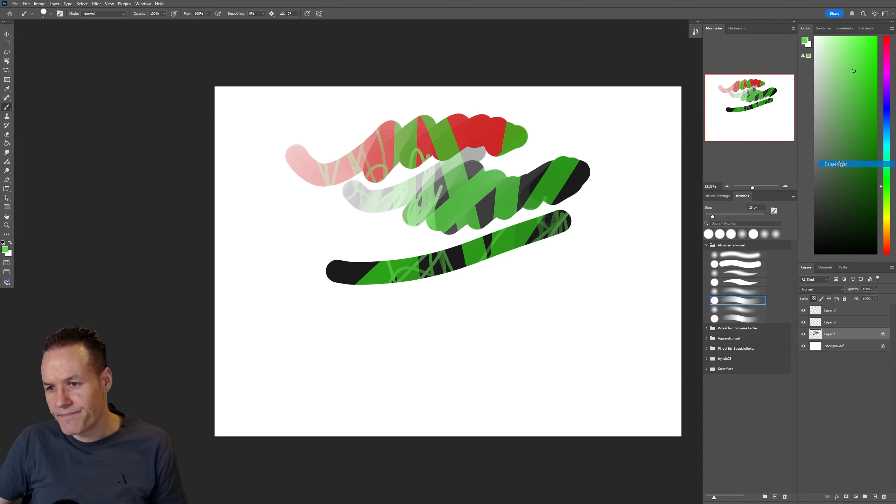
pyautogui.click(874, 496)
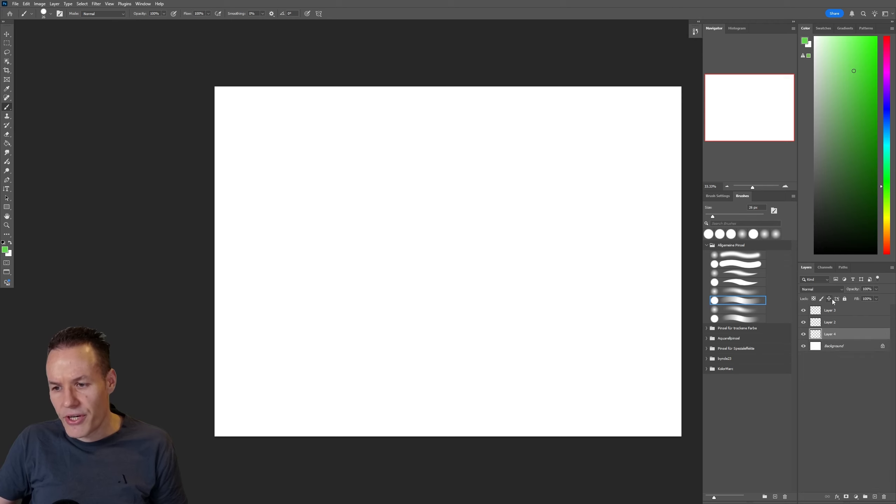
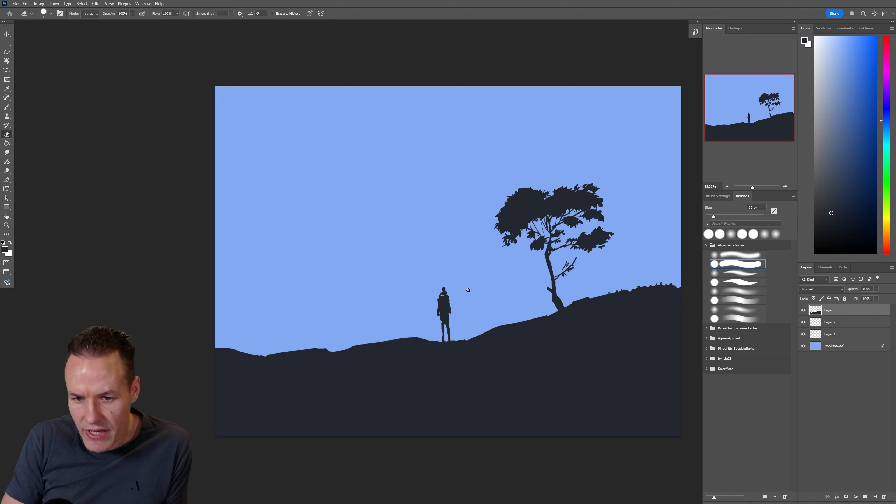
# Switch to the Brush, choose a lighter greyish blue as the painting colour, and make Layer 2 active
pyautogui.press('b')
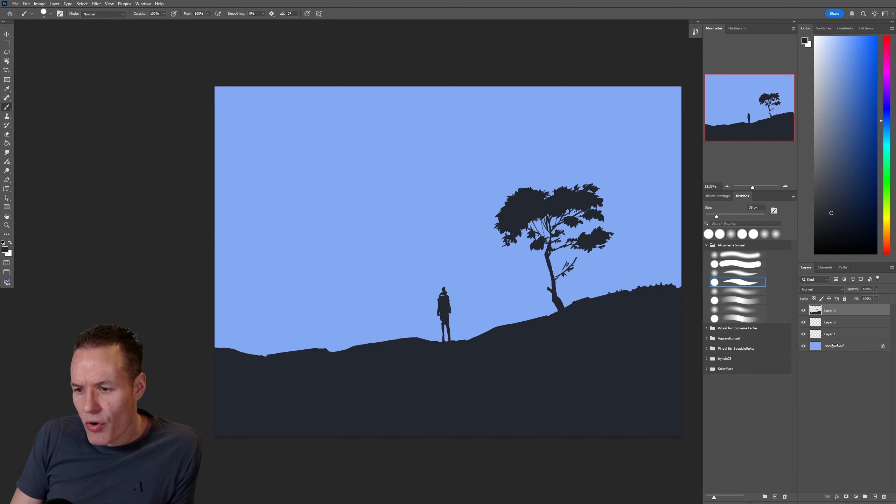
pyautogui.click(831, 330)
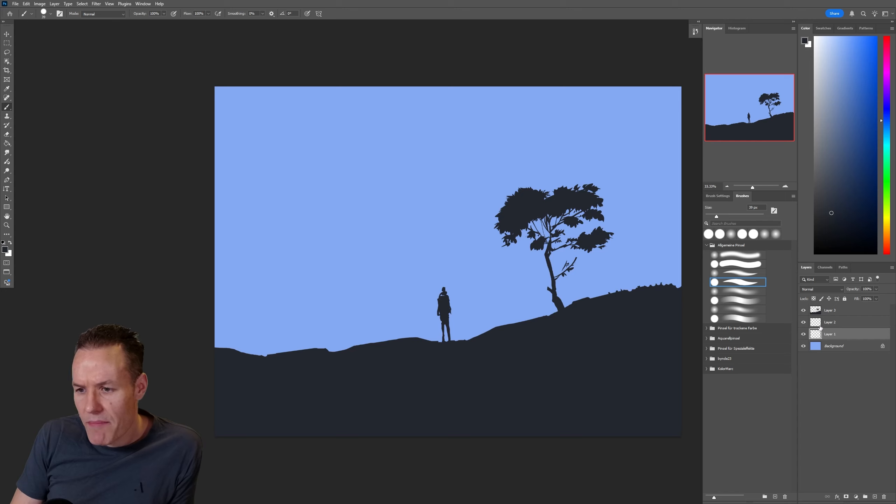
pyautogui.click(820, 325)
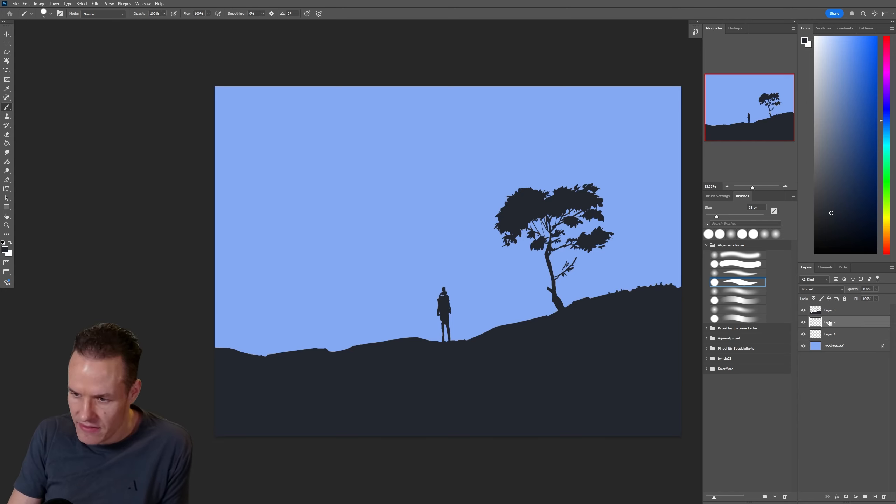
pyautogui.click(827, 171)
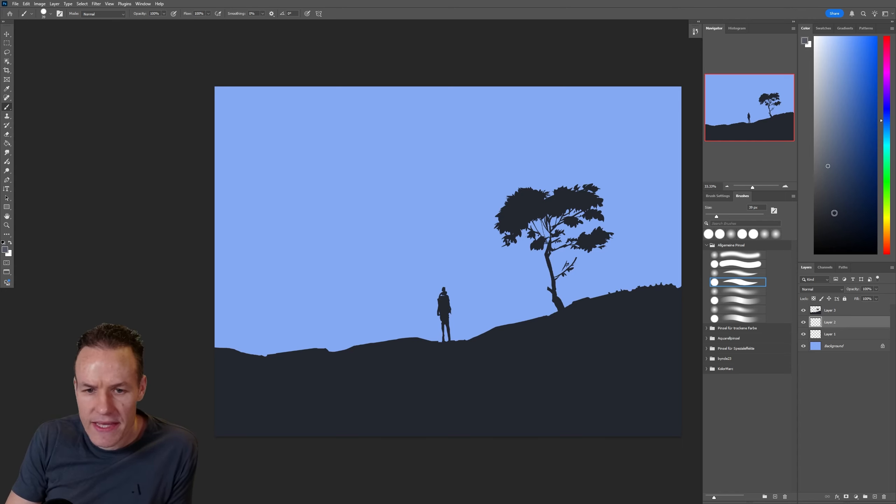
pyautogui.click(827, 310)
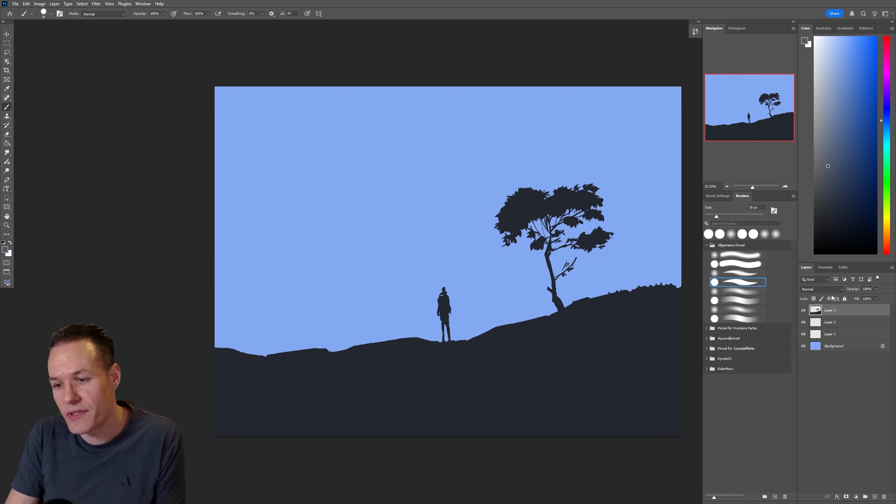
pyautogui.click(827, 323)
pyautogui.press('super+a')
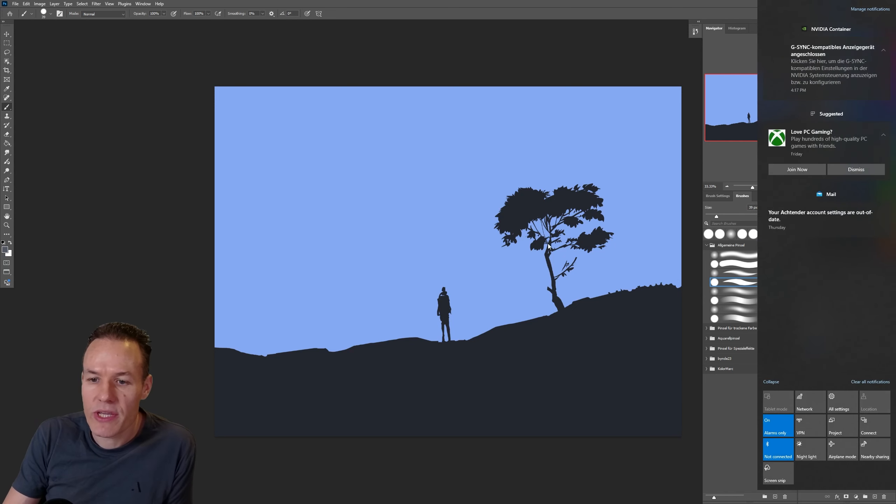
pyautogui.scroll(-1, 654, 183)
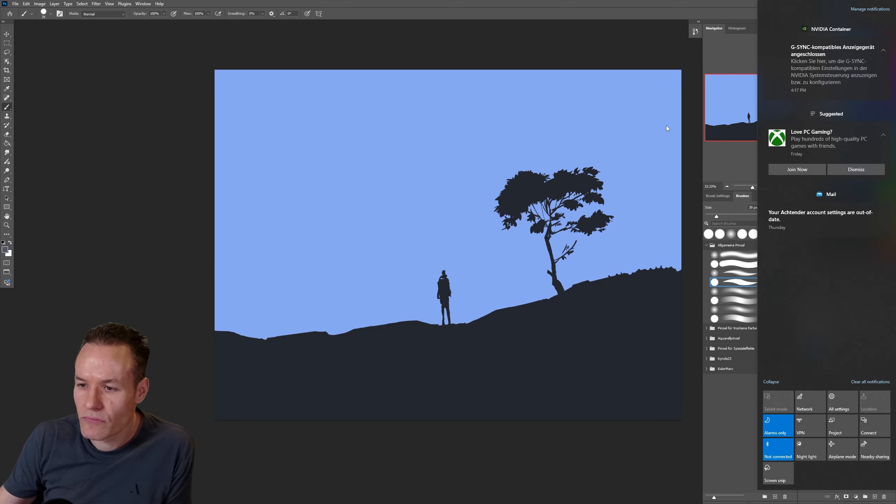
pyautogui.click(661, 47)
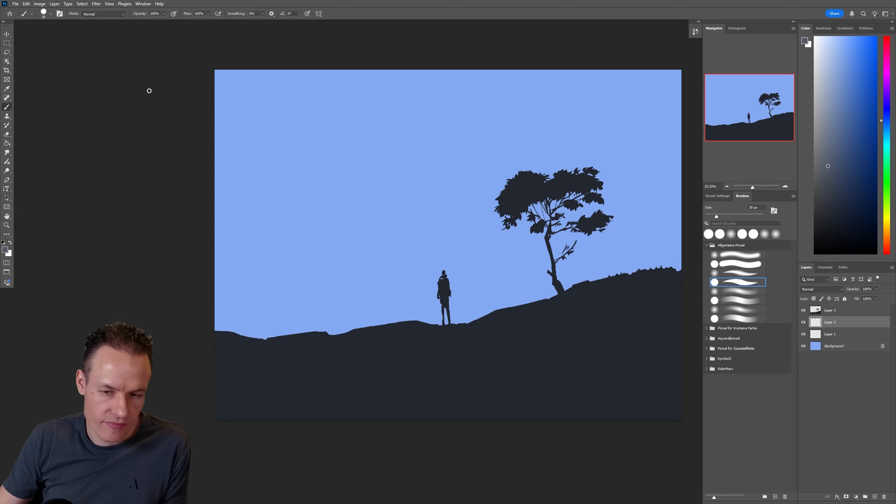
pyautogui.press('f')
pyautogui.press('f')
pyautogui.press('f')
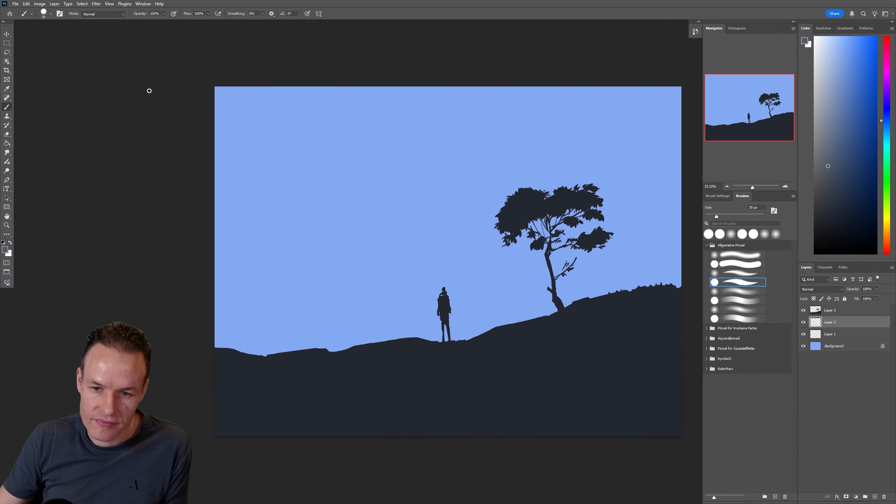
pyautogui.middleClick(148, 91)
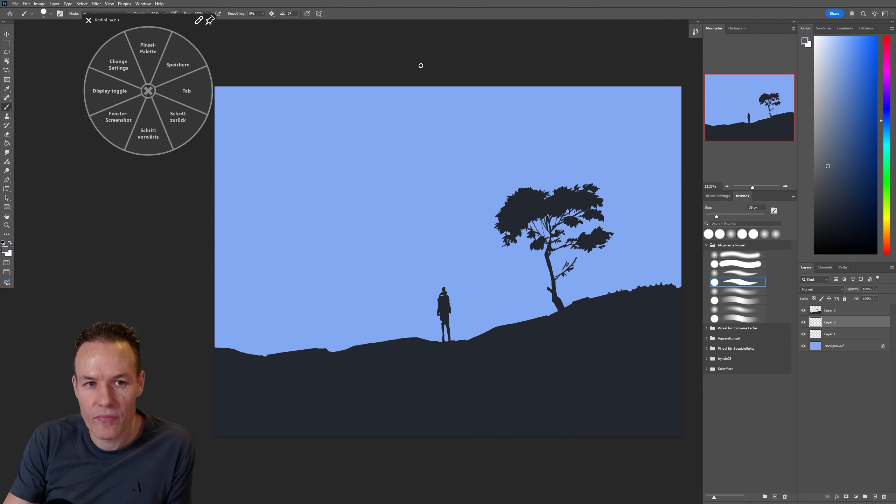
pyautogui.click(89, 20)
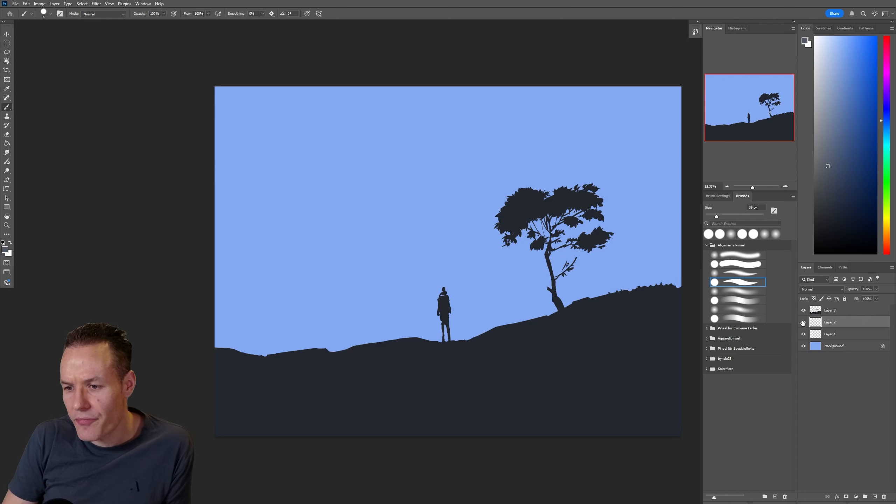
# Paint a thin straight horizontal line across the full canvas width on Layer 2 with the tapered round brush, above the hill
pyautogui.press('l')
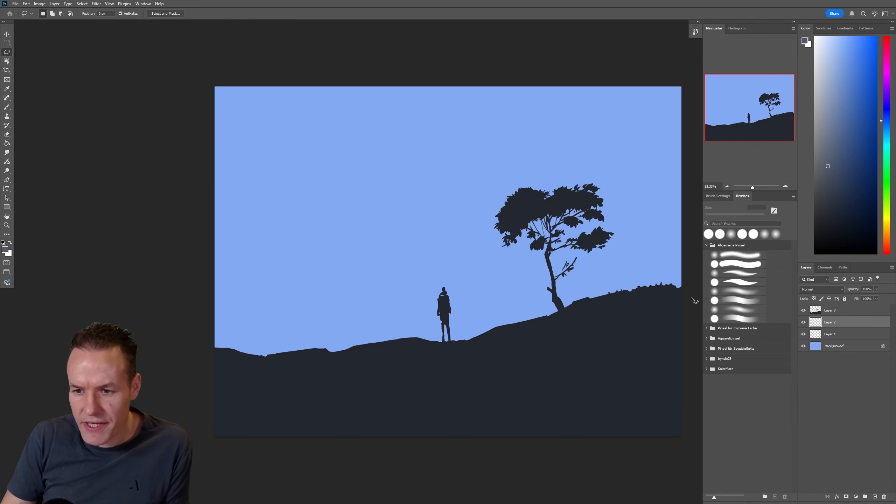
pyautogui.click(740, 282)
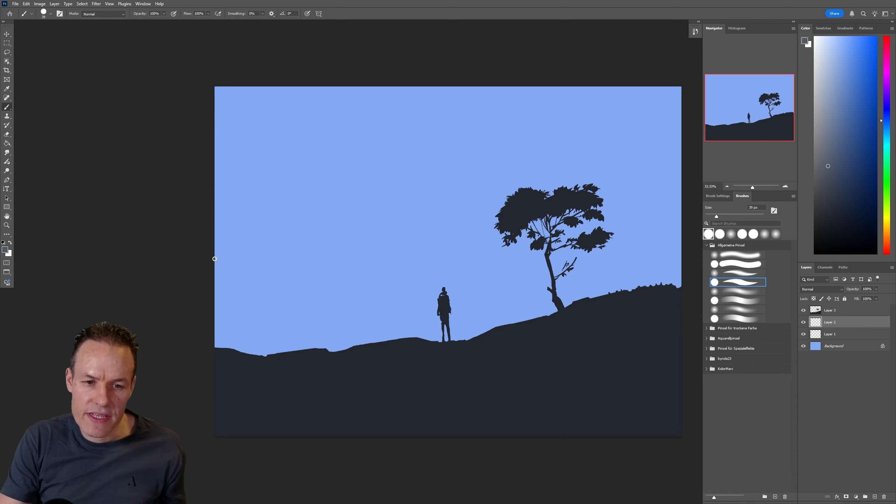
pyautogui.moveTo(219, 255)
pyautogui.mouseDown()
pyautogui.moveTo(516, 268)
pyautogui.moveTo(689, 259)
pyautogui.mouseUp()
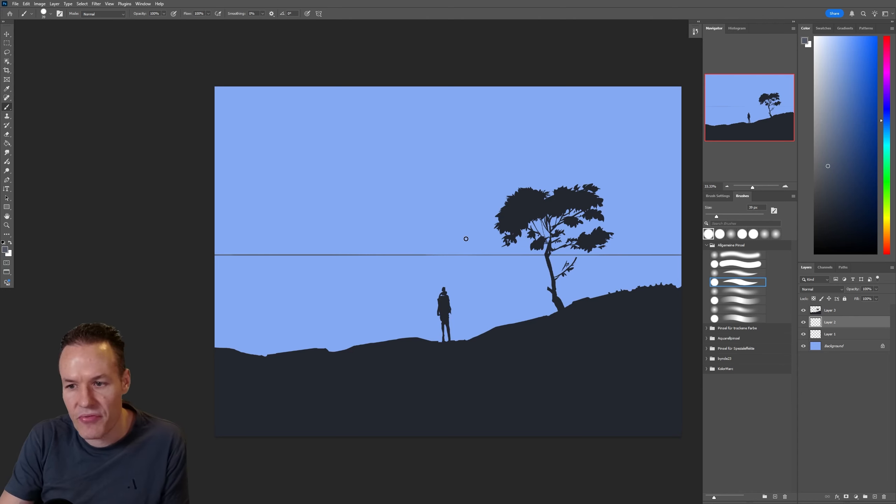
# Paint large rounded grey blocks along the horizontal line on Layer 2 with a big hard round brush, extending behind the tree
pyautogui.click(735, 265)
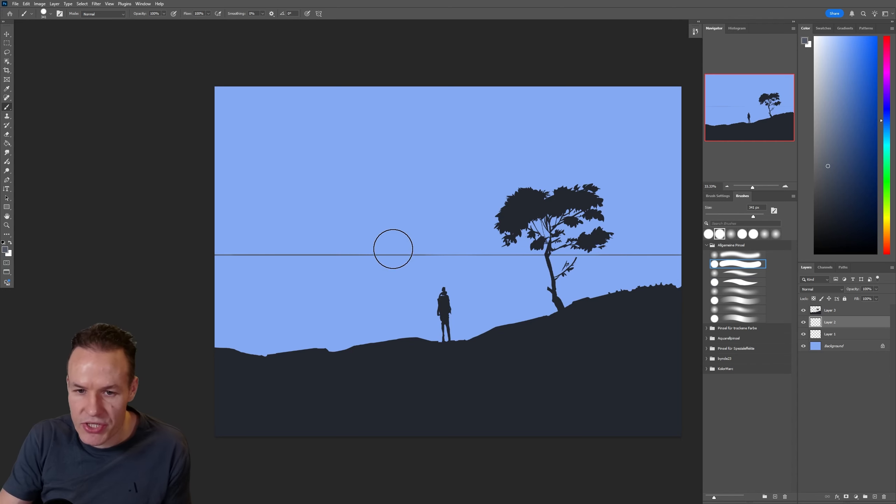
pyautogui.moveTo(374, 205); pyautogui.dragTo(374, 276)
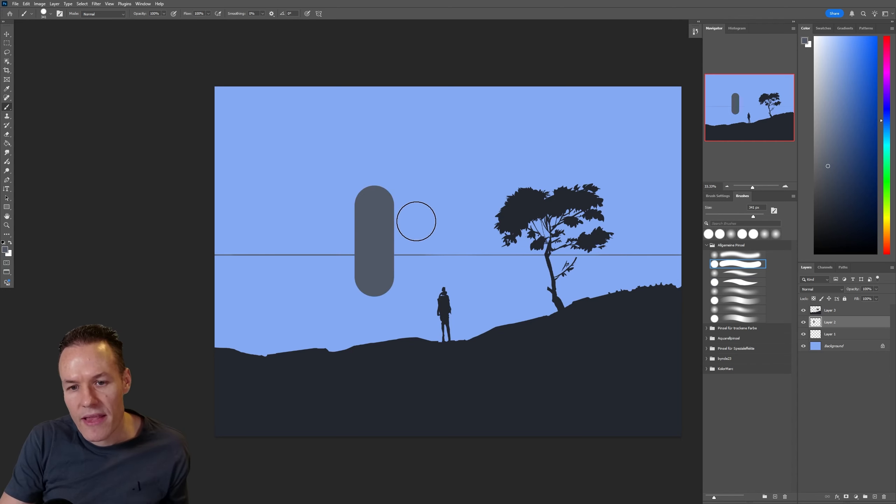
pyautogui.moveTo(416, 220); pyautogui.dragTo(416, 267)
pyautogui.click(434, 244)
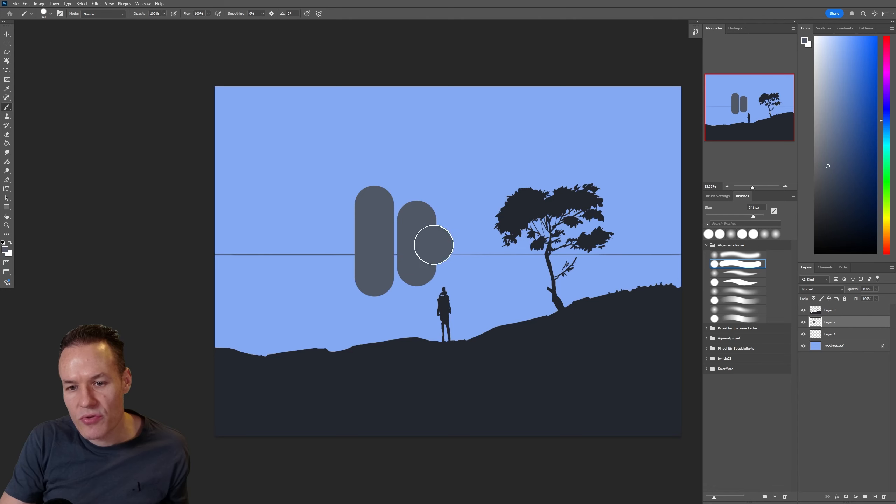
pyautogui.keyDown('shift'); pyautogui.click(522, 248); pyautogui.keyUp('shift')
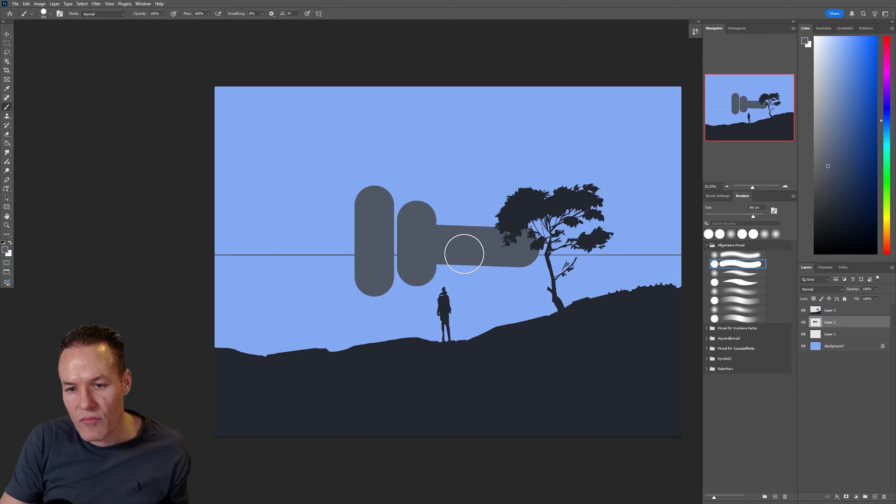
pyautogui.moveTo(464, 259)
pyautogui.mouseDown()
pyautogui.moveTo(494, 265)
pyautogui.moveTo(572, 257)
pyautogui.moveTo(560, 242)
pyautogui.moveTo(566, 257)
pyautogui.moveTo(591, 253)
pyautogui.mouseUp()
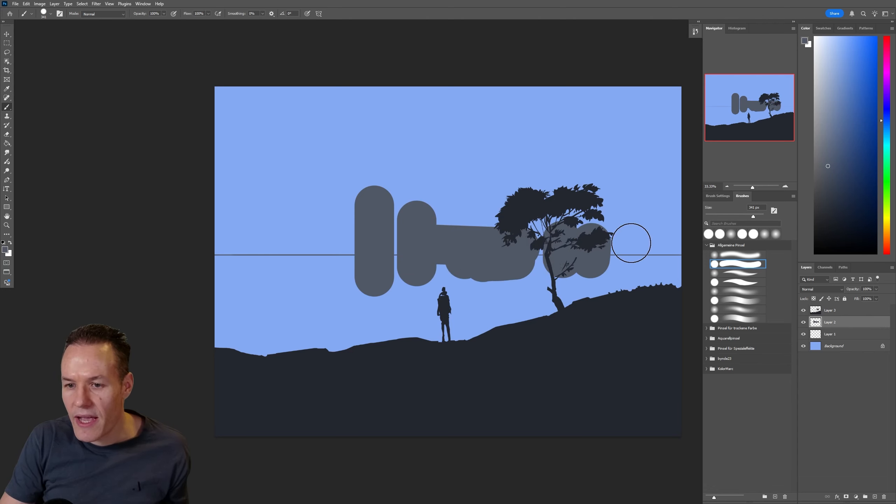
# Add narrower upright blocks at both ends of the grey skyline with a smaller brush, and fill the gap between the two tall blocks
pyautogui.click(737, 215)
pyautogui.click(744, 215)
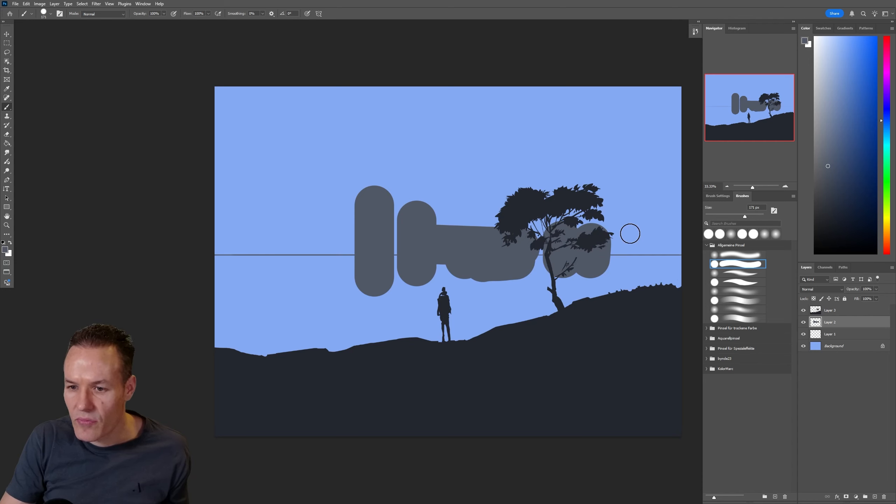
pyautogui.moveTo(621, 228)
pyautogui.mouseDown()
pyautogui.moveTo(620, 262)
pyautogui.moveTo(635, 258)
pyautogui.mouseUp()
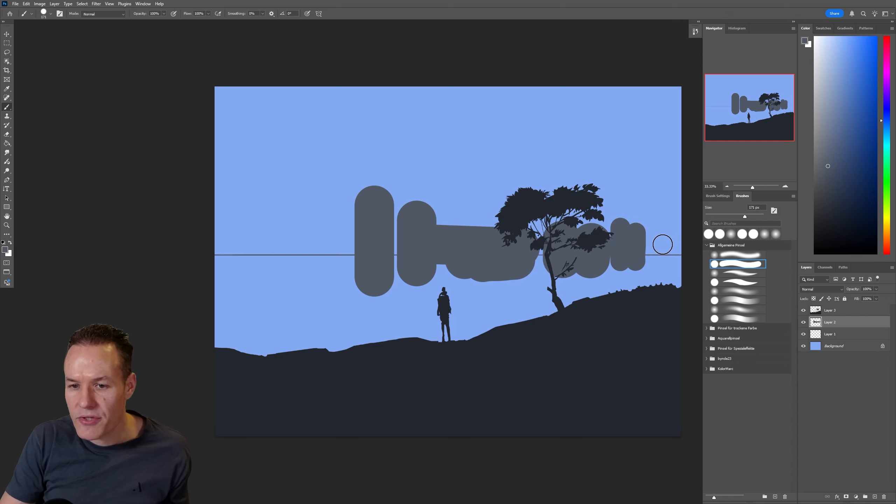
pyautogui.moveTo(340, 226); pyautogui.dragTo(341, 270)
pyautogui.moveTo(325, 240)
pyautogui.mouseDown()
pyautogui.moveTo(326, 232)
pyautogui.moveTo(326, 275)
pyautogui.mouseUp()
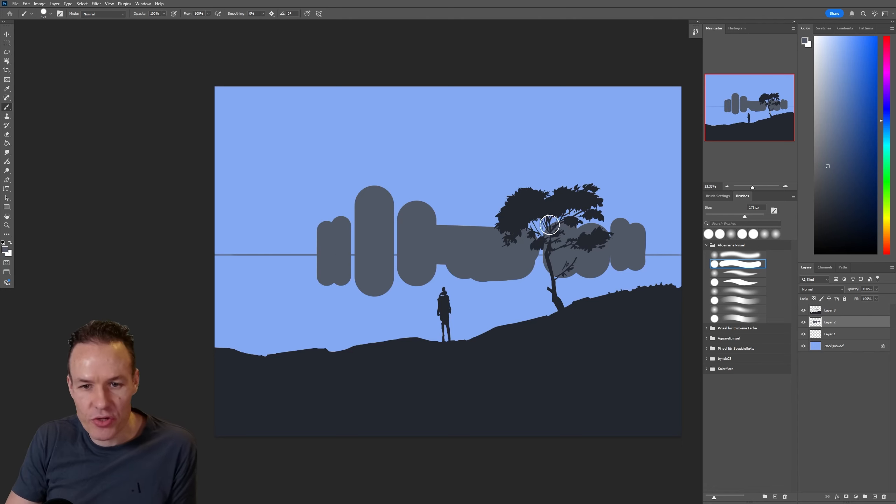
pyautogui.moveTo(408, 244)
pyautogui.mouseDown()
pyautogui.moveTo(396, 263)
pyautogui.moveTo(407, 244)
pyautogui.mouseUp()
# Trim the rounded tops of the grey blocks into flat, stepped roofs with a small hard Eraser, undoing the overlong straight cut
pyautogui.press('e')
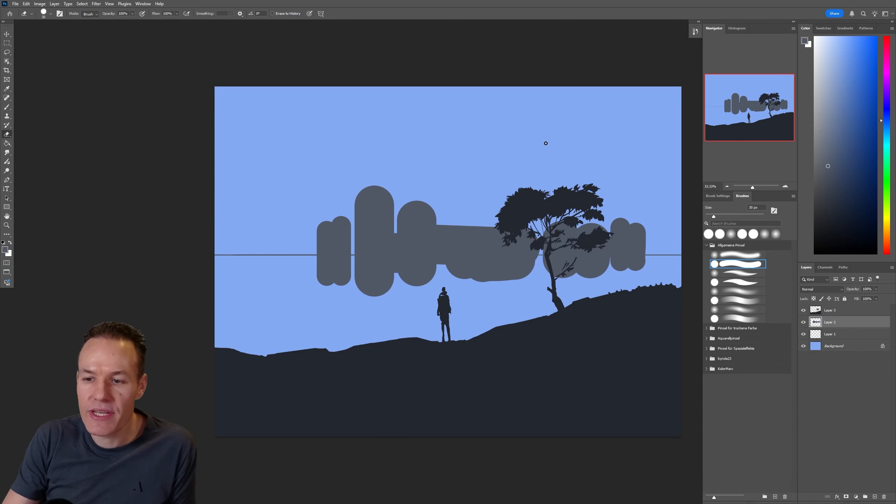
pyautogui.click(721, 216)
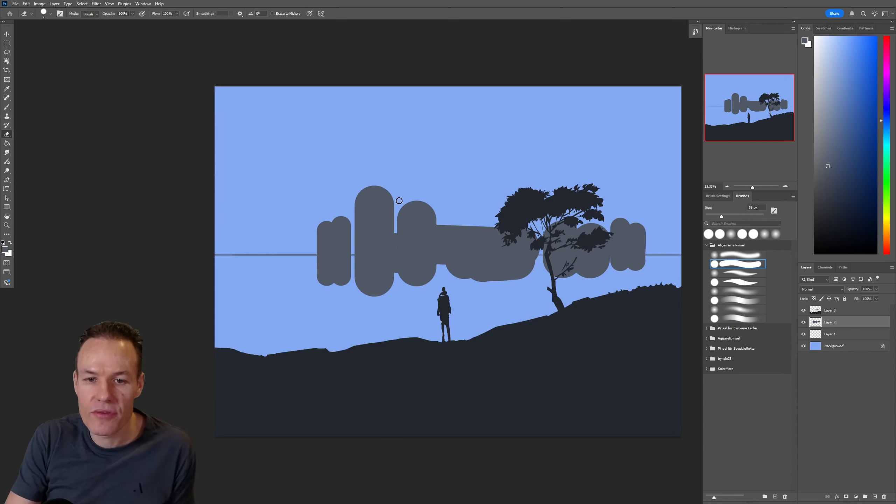
pyautogui.moveTo(348, 196)
pyautogui.mouseDown()
pyautogui.moveTo(395, 193)
pyautogui.moveTo(360, 190)
pyautogui.moveTo(441, 201)
pyautogui.moveTo(402, 208)
pyautogui.moveTo(434, 212)
pyautogui.mouseUp()
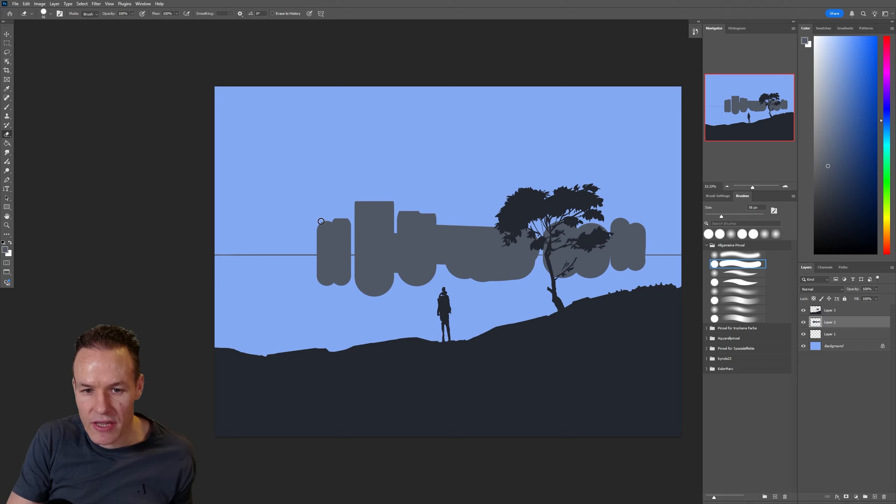
pyautogui.moveTo(330, 218); pyautogui.dragTo(310, 235)
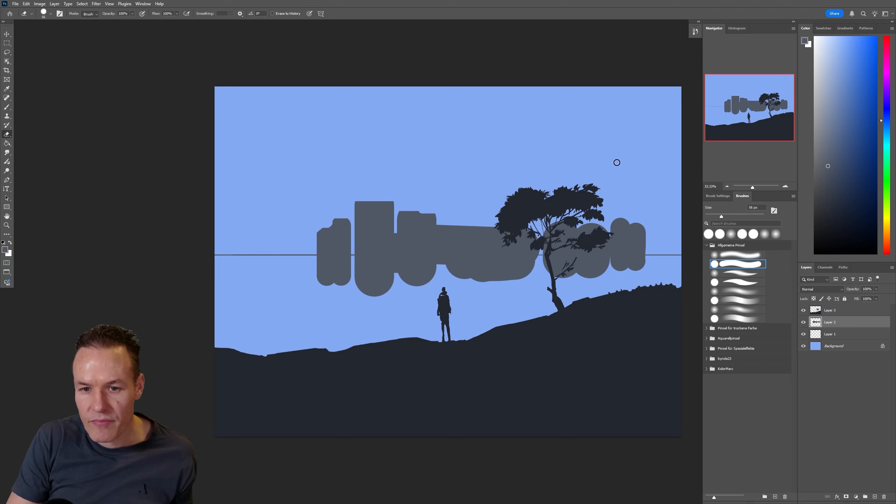
pyautogui.keyDown('shift'); pyautogui.click(646, 221); pyautogui.keyUp('shift')
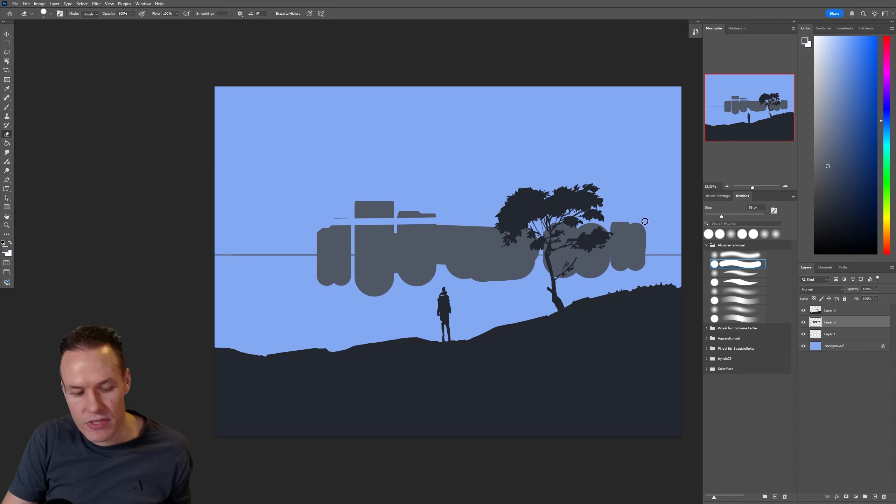
pyautogui.hotkey('ctrl', 'z')
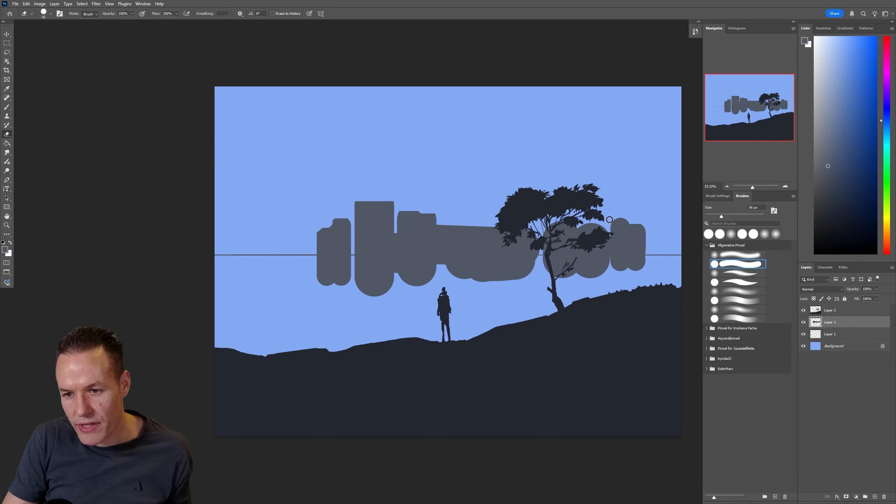
pyautogui.moveTo(609, 219); pyautogui.dragTo(640, 220)
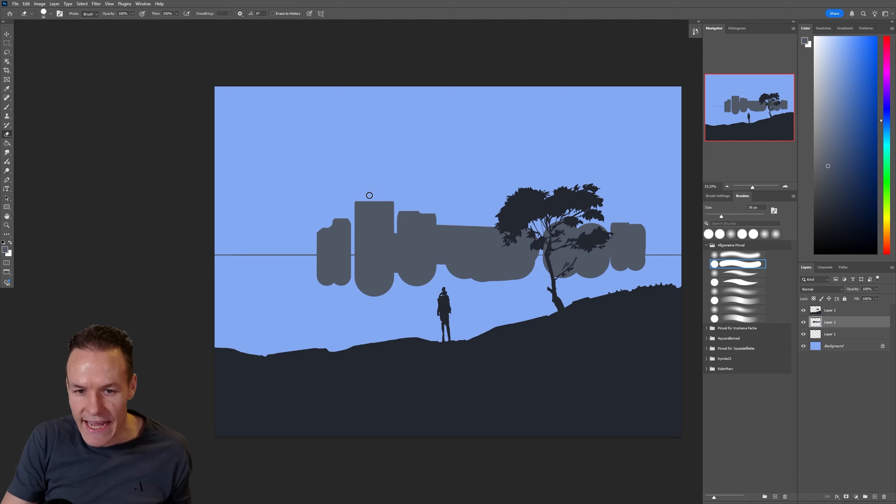
# Try erasing connected straight diagonal strips through the grey skyline blocks, and undo the cuts
pyautogui.moveTo(369, 195)
pyautogui.mouseDown()
pyautogui.moveTo(432, 264)
pyautogui.moveTo(478, 210)
pyautogui.moveTo(521, 260)
pyautogui.moveTo(511, 287)
pyautogui.mouseUp()
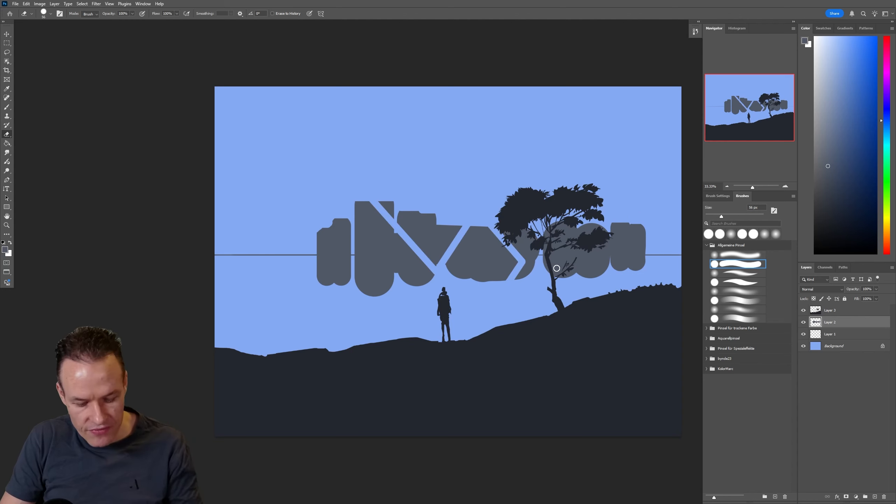
pyautogui.hotkey('ctrl', 'z')
pyautogui.hotkey('ctrl', 'z')
pyautogui.hotkey('ctrl', 'z')
pyautogui.hotkey('ctrl', 'z')
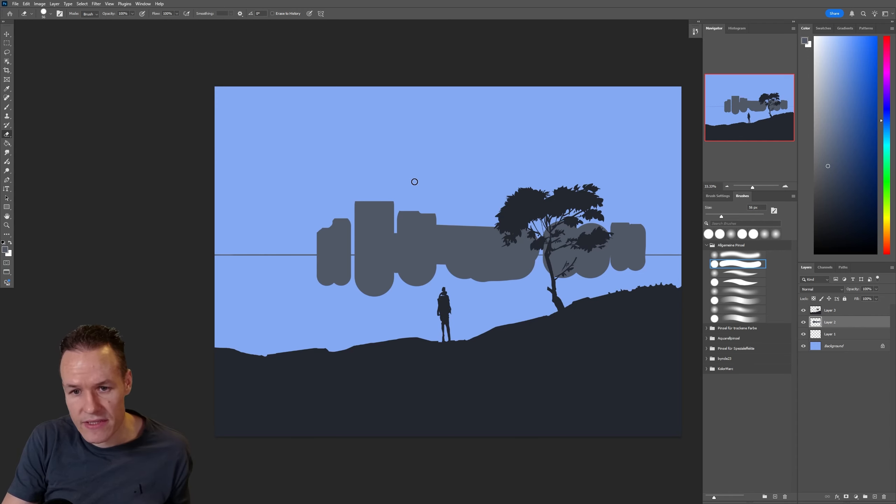
# Try a broad brush stroke in the sky above the tall grey blocks, and undo it
pyautogui.press('b')
pyautogui.moveTo(427, 182)
pyautogui.mouseDown()
pyautogui.moveTo(486, 181)
pyautogui.moveTo(356, 181)
pyautogui.mouseUp()
pyautogui.hotkey('ctrl', 'z')
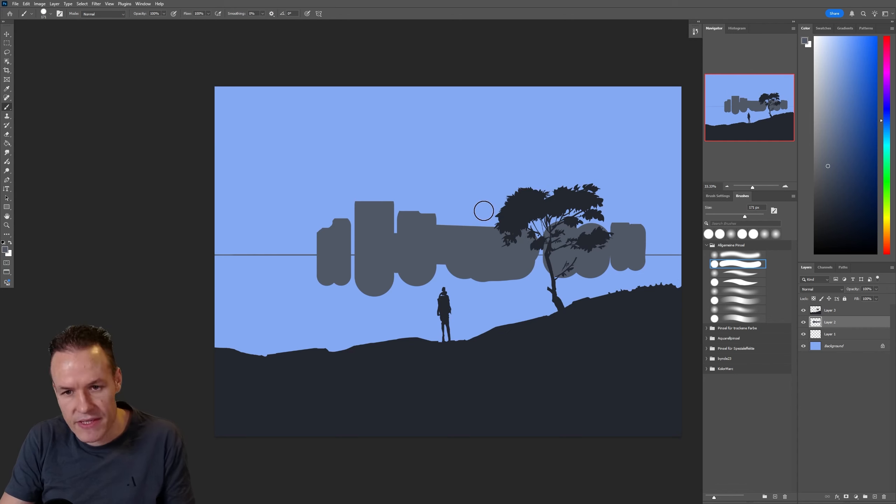
# Paint two grey shoreline strips from the canvas's left edge to the skyline base with an 87 px brush, filling gaps beneath the blocks
pyautogui.moveTo(737, 214); pyautogui.dragTo(730, 217)
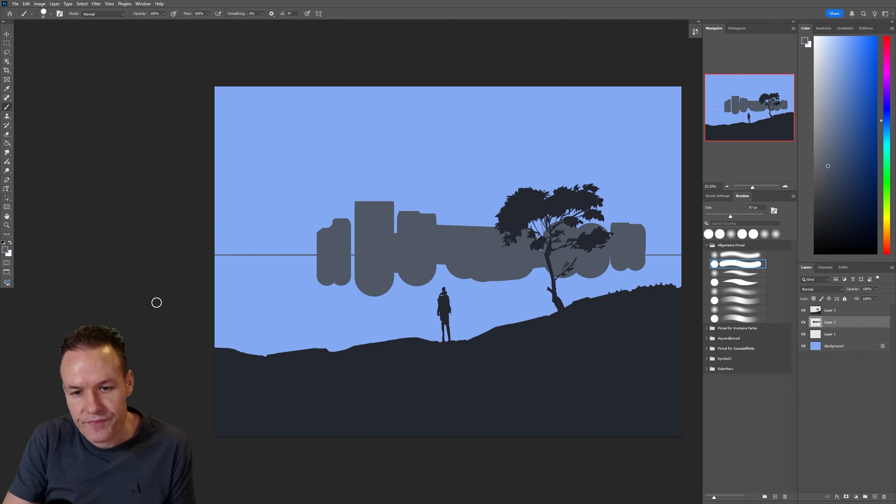
pyautogui.moveTo(157, 302)
pyautogui.mouseDown()
pyautogui.moveTo(485, 272)
pyautogui.moveTo(387, 284)
pyautogui.moveTo(285, 310)
pyautogui.moveTo(158, 320)
pyautogui.mouseUp()
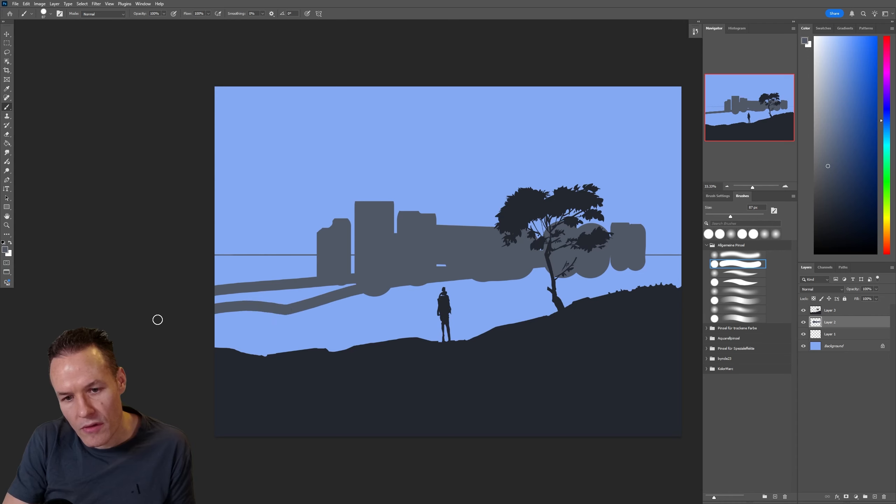
pyautogui.moveTo(330, 286)
pyautogui.mouseDown()
pyautogui.moveTo(612, 262)
pyautogui.moveTo(527, 269)
pyautogui.moveTo(586, 256)
pyautogui.moveTo(490, 257)
pyautogui.moveTo(431, 266)
pyautogui.moveTo(446, 257)
pyautogui.moveTo(347, 272)
pyautogui.mouseUp()
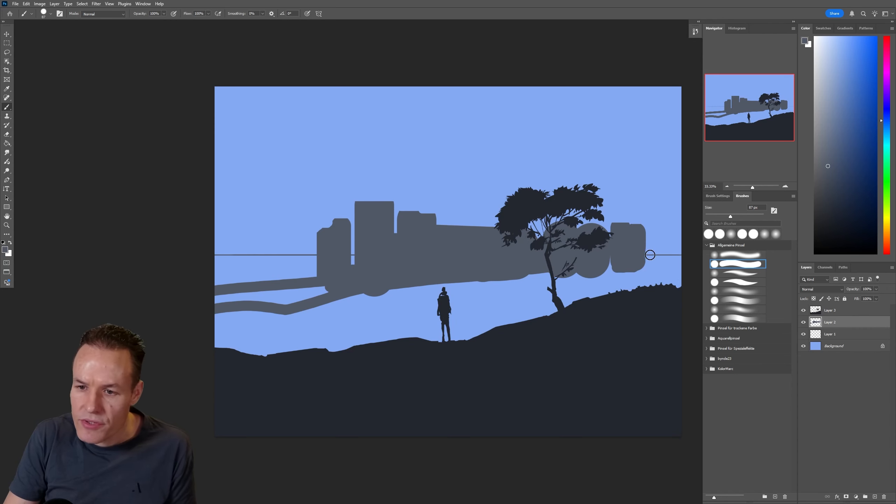
# Build a combined rectangular marquee selection of small building shapes along the rooftops from the skyline's middle to the canvas's right edge
pyautogui.click(6, 42)
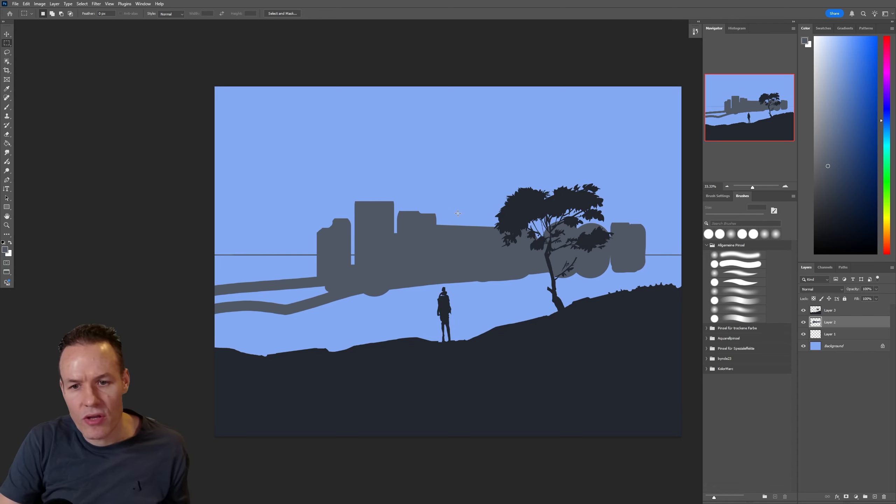
pyautogui.moveTo(468, 217); pyautogui.dragTo(558, 235)
pyautogui.hotkey('ctrl', 'z')
pyautogui.moveTo(582, 219); pyautogui.dragTo(587, 234)
pyautogui.moveTo(592, 222); pyautogui.dragTo(621, 227)
pyautogui.moveTo(622, 222); pyautogui.dragTo(625, 227)
pyautogui.moveTo(628, 222); pyautogui.dragTo(657, 264)
pyautogui.moveTo(655, 248); pyautogui.dragTo(690, 239)
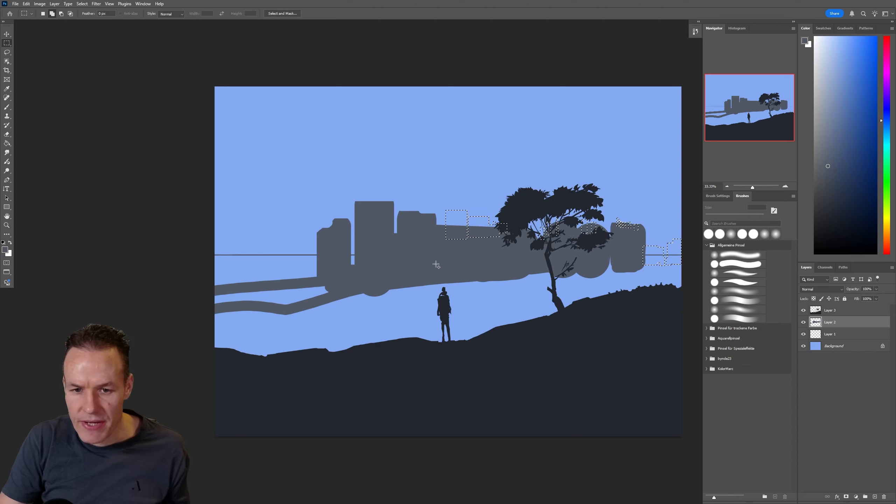
# Add rectangular building shapes around the skyline's left end and a stepped roof with antenna on the tallest block to the selection
pyautogui.moveTo(347, 243); pyautogui.dragTo(366, 274)
pyautogui.moveTo(320, 252); pyautogui.dragTo(299, 253)
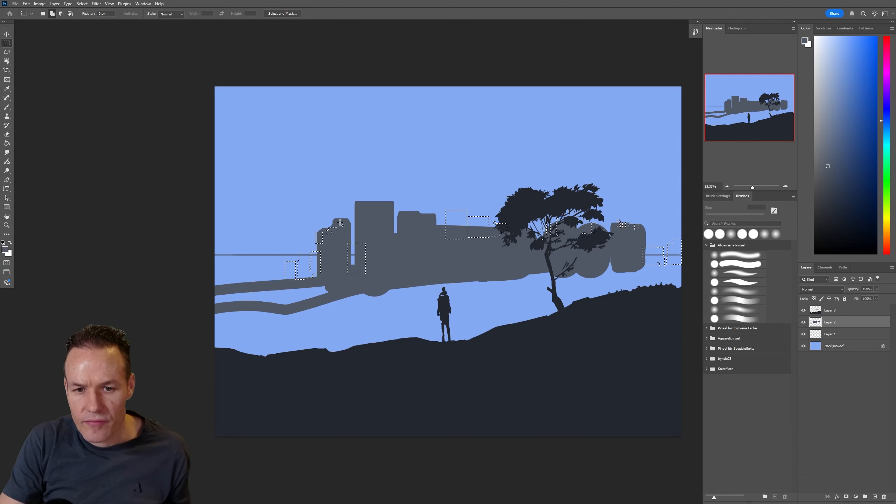
pyautogui.moveTo(366, 204)
pyautogui.mouseDown()
pyautogui.moveTo(387, 184)
pyautogui.moveTo(404, 194)
pyautogui.moveTo(360, 197)
pyautogui.moveTo(369, 197)
pyautogui.mouseUp()
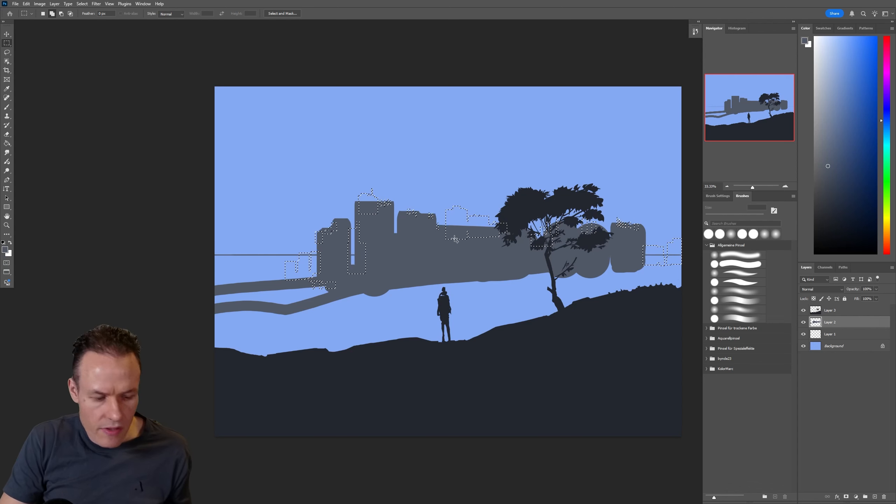
# Fill the selected building shapes with grey using a 233 px brush, and clear the selection
pyautogui.press('b')
pyautogui.moveTo(730, 216); pyautogui.dragTo(749, 216)
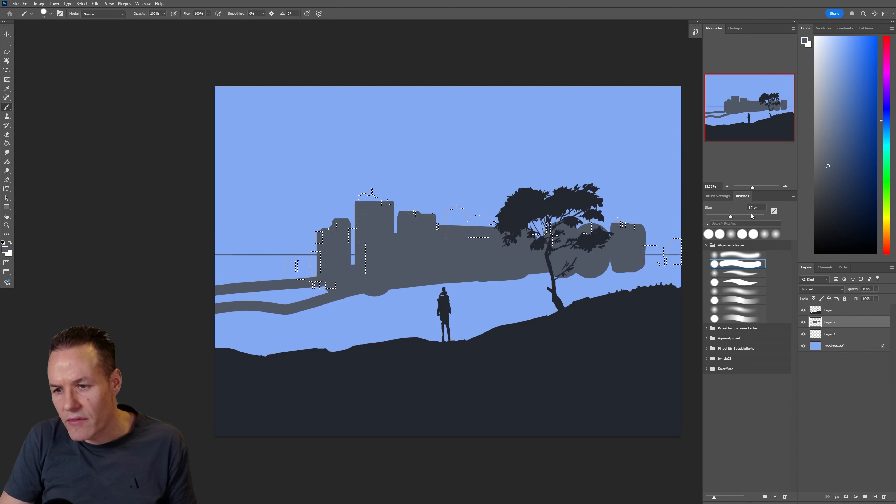
pyautogui.moveTo(389, 209)
pyautogui.mouseDown()
pyautogui.moveTo(300, 256)
pyautogui.moveTo(356, 259)
pyautogui.mouseUp()
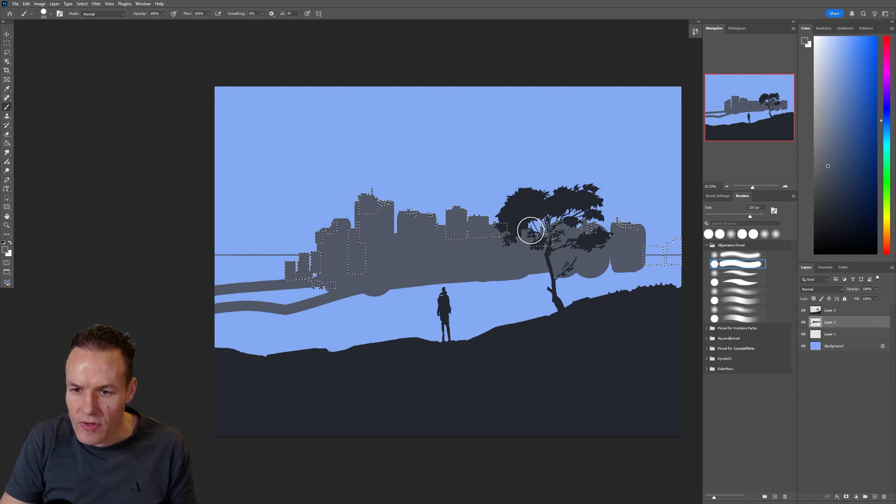
pyautogui.moveTo(530, 230)
pyautogui.mouseDown()
pyautogui.moveTo(659, 234)
pyautogui.moveTo(680, 250)
pyautogui.mouseUp()
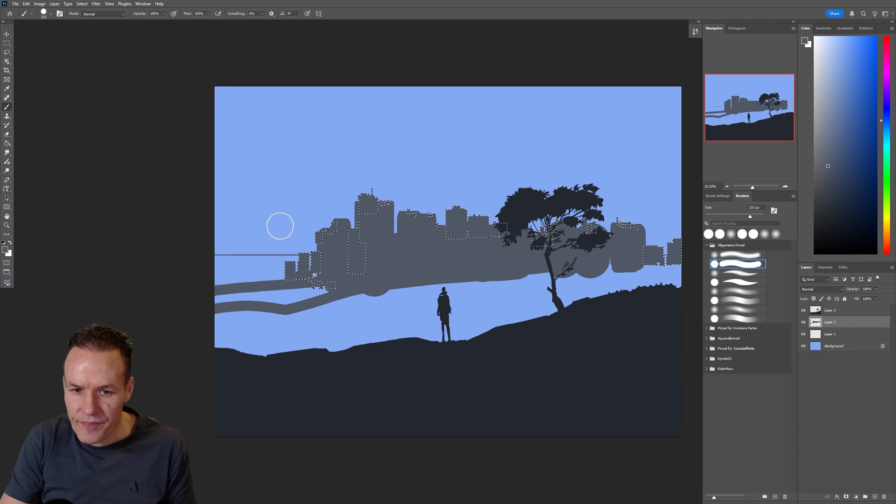
pyautogui.press('l')
pyautogui.hotkey('ctrl', 'd')
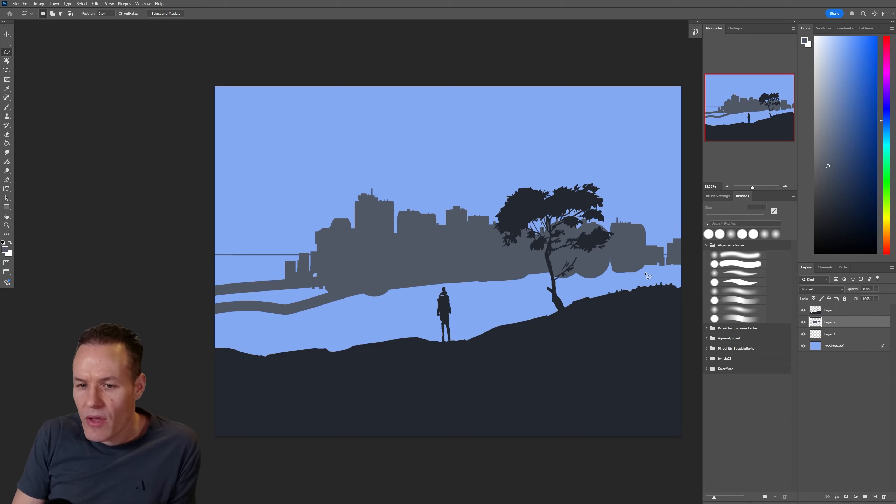
# Cut narrow vertical gaps into the lower skyline and thin horizontal notches along the shoreline using combined rectangular selections, and deselect
pyautogui.click(7, 42)
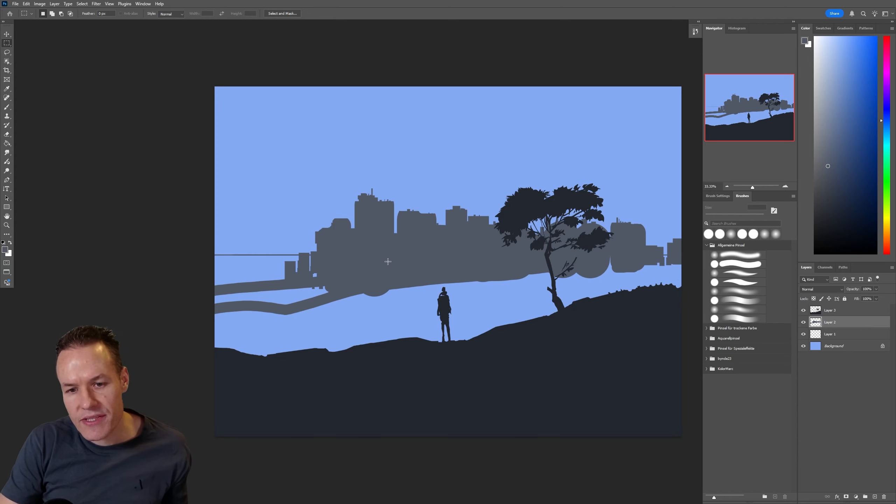
pyautogui.moveTo(385, 250); pyautogui.dragTo(452, 269)
pyautogui.moveTo(454, 260); pyautogui.dragTo(456, 270)
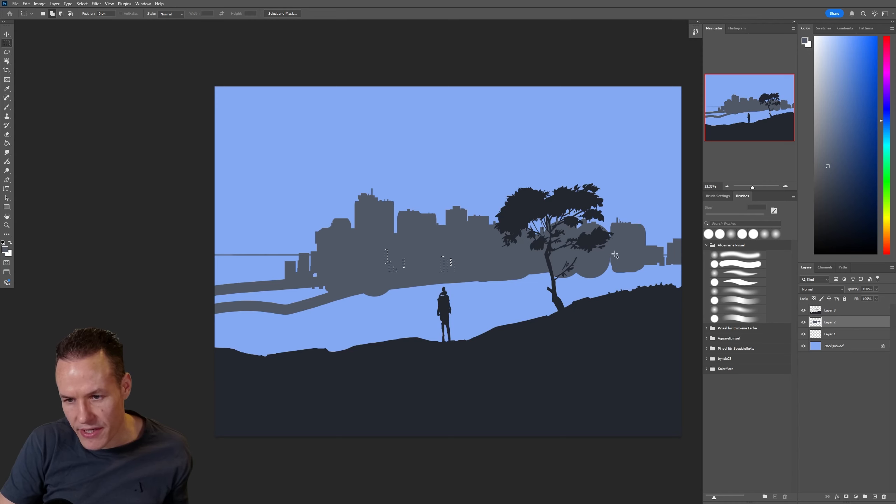
pyautogui.moveTo(609, 265); pyautogui.dragTo(644, 276)
pyautogui.moveTo(635, 267)
pyautogui.mouseDown()
pyautogui.moveTo(656, 272)
pyautogui.moveTo(649, 261)
pyautogui.mouseUp()
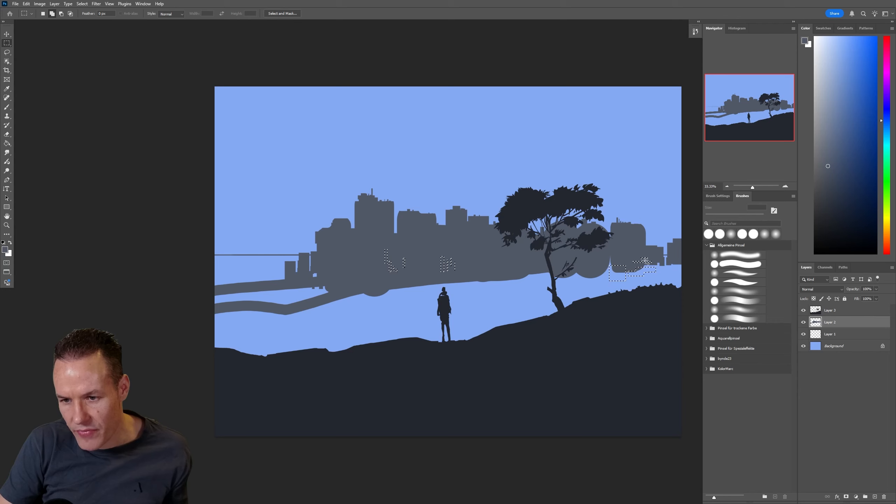
pyautogui.moveTo(496, 281); pyautogui.dragTo(540, 273)
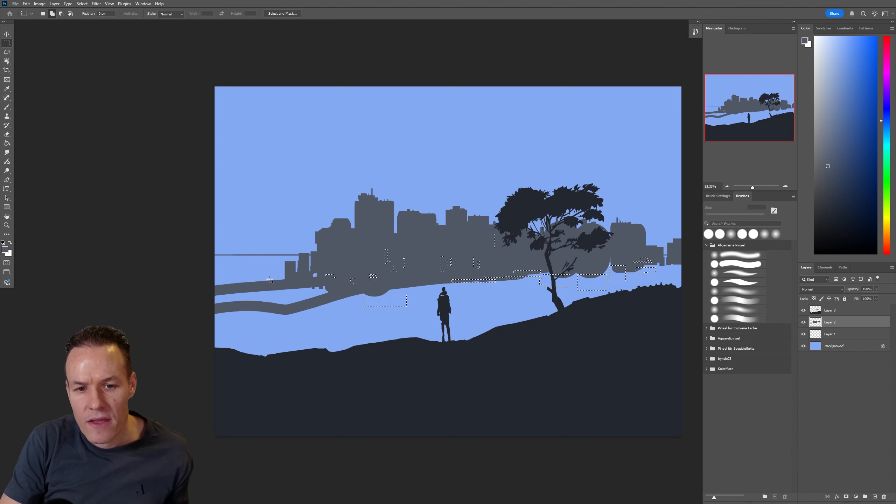
pyautogui.moveTo(242, 282); pyautogui.dragTo(313, 284)
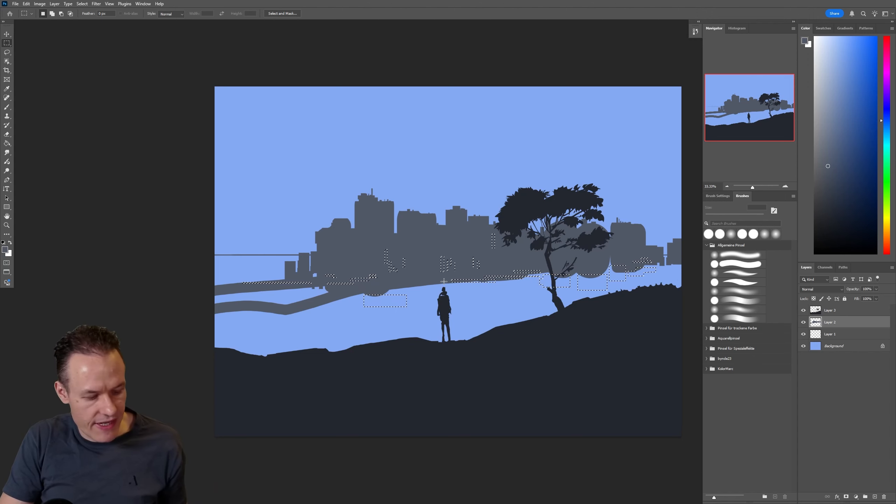
pyautogui.hotkey('ctrl', 'd')
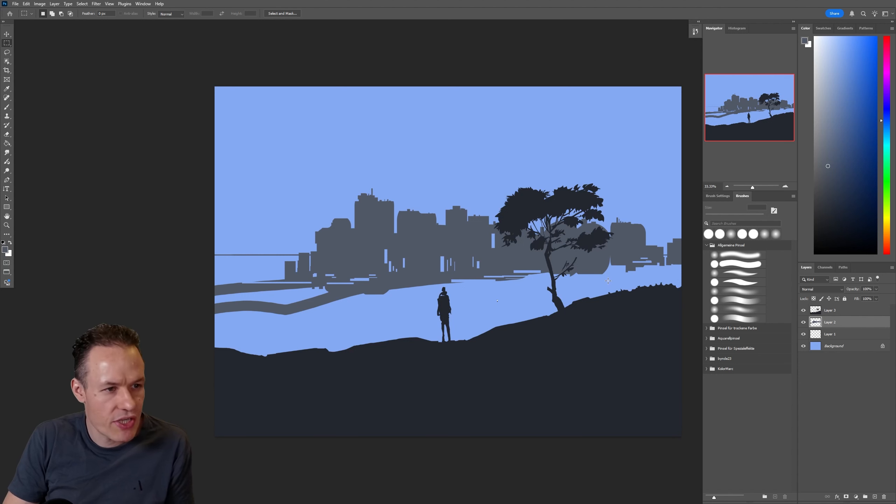
# Check the skyline silhouette by hiding and showing Layer 1, the Background and Layer 2
pyautogui.click(803, 334)
pyautogui.click(804, 346)
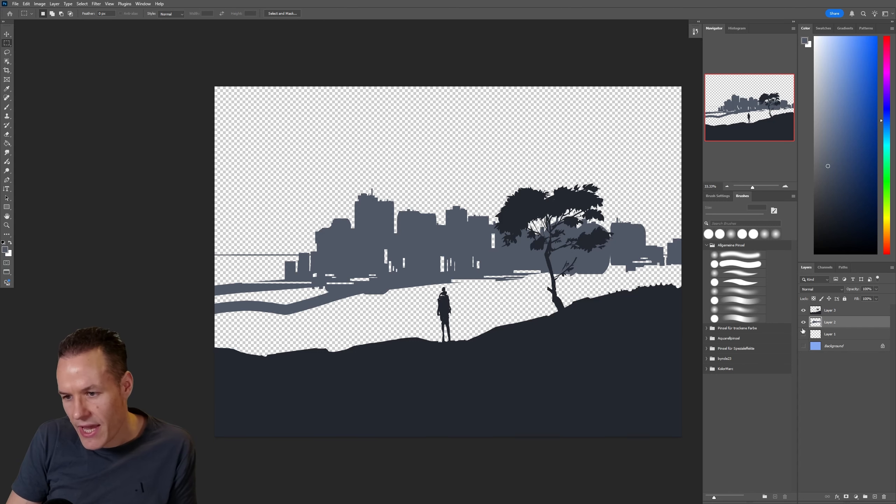
pyautogui.click(803, 345)
pyautogui.click(803, 322)
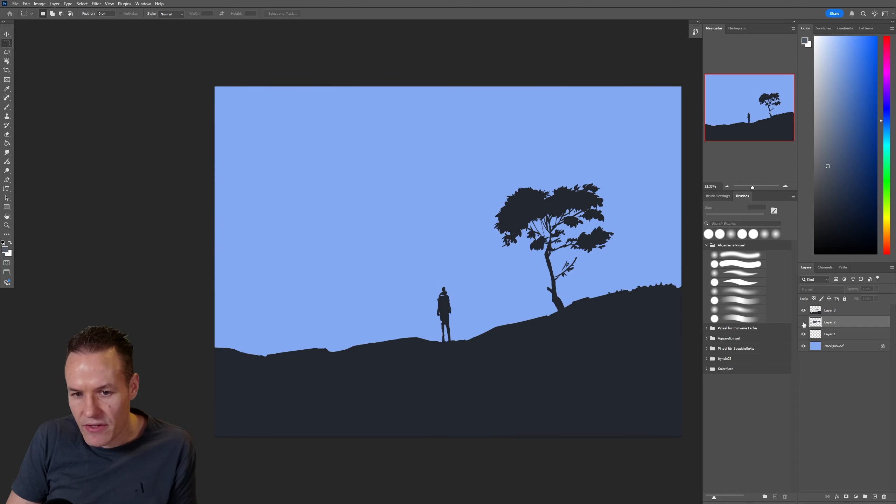
pyautogui.click(803, 322)
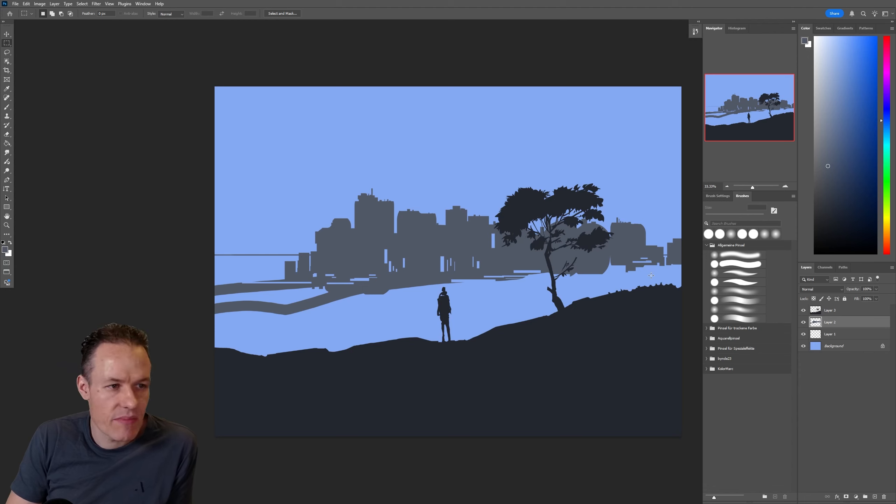
# Create a new layer between Layer 1 and Layer 2, pick a muted blue, and paint behind the skyline's narrow vertical gaps
pyautogui.click(825, 335)
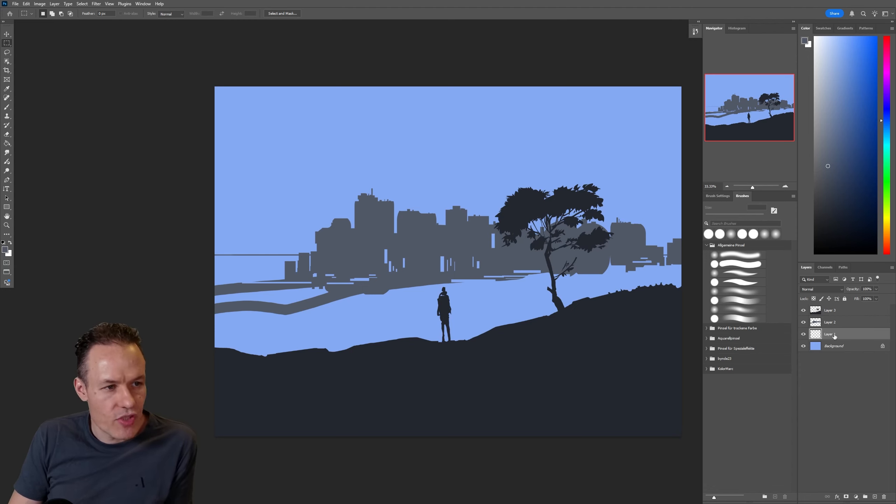
pyautogui.click(874, 496)
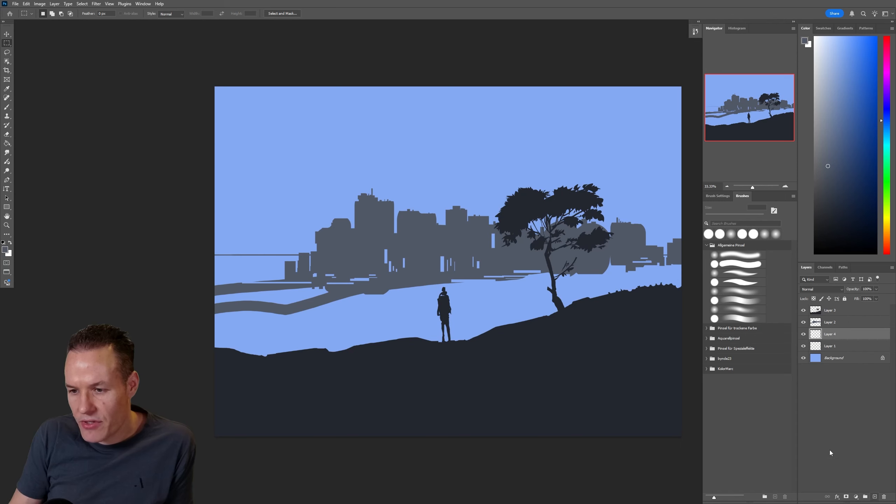
pyautogui.press('b')
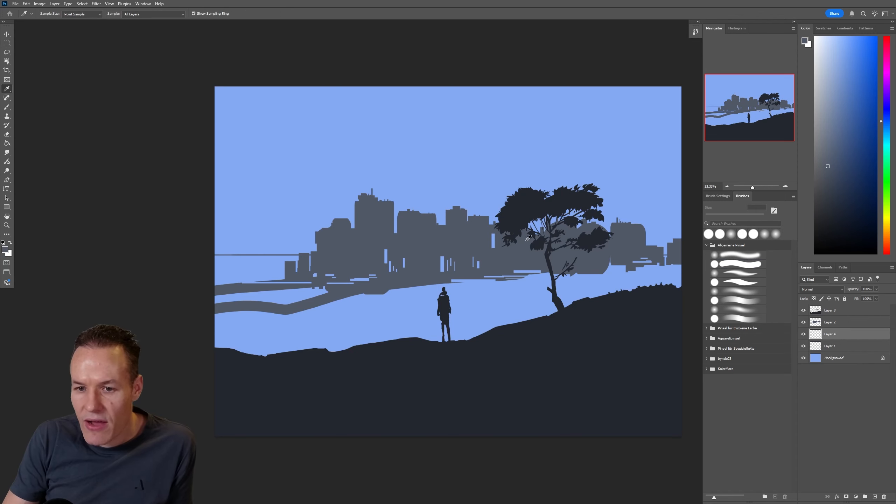
pyautogui.press('alt')
pyautogui.keyDown('alt'); pyautogui.click(495, 171); pyautogui.keyUp('alt')
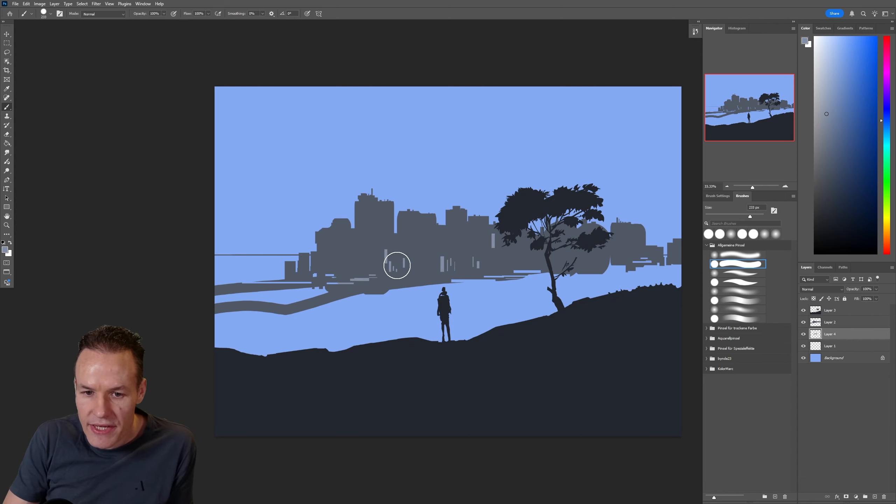
pyautogui.keyDown('alt'); pyautogui.click(547, 231); pyautogui.keyUp('alt')
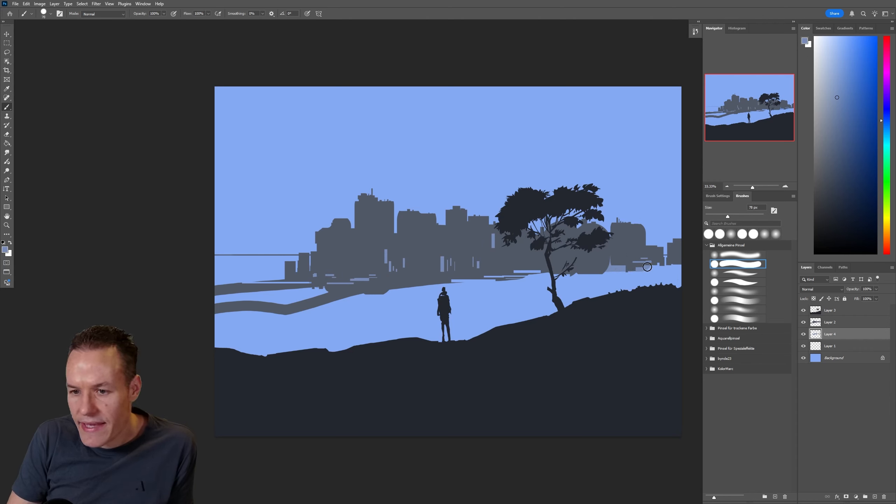
# Paint muted blue strips on Layer 4 along the waterline, from the left bank to the right end of the skyline, with a 78 px brush
pyautogui.moveTo(664, 260)
pyautogui.mouseDown()
pyautogui.moveTo(637, 266)
pyautogui.moveTo(682, 266)
pyautogui.mouseUp()
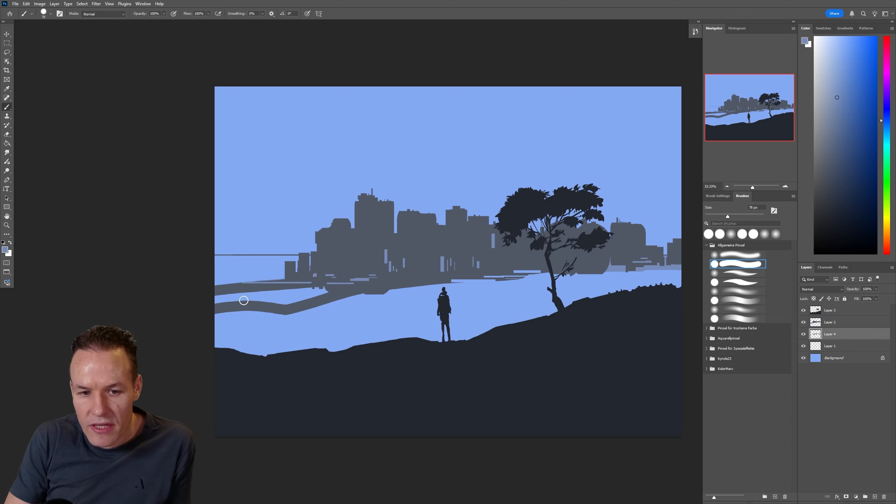
pyautogui.moveTo(207, 297)
pyautogui.mouseDown()
pyautogui.moveTo(363, 284)
pyautogui.moveTo(258, 291)
pyautogui.moveTo(328, 282)
pyautogui.mouseUp()
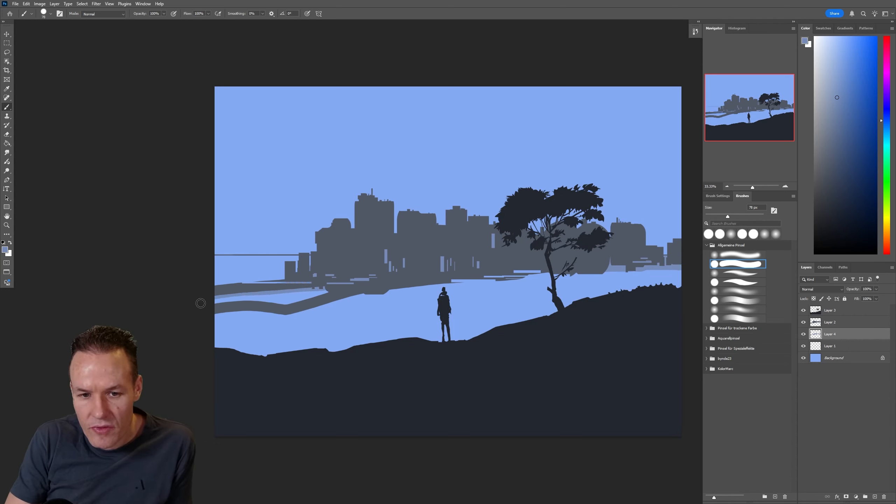
pyautogui.moveTo(210, 308); pyautogui.dragTo(638, 278)
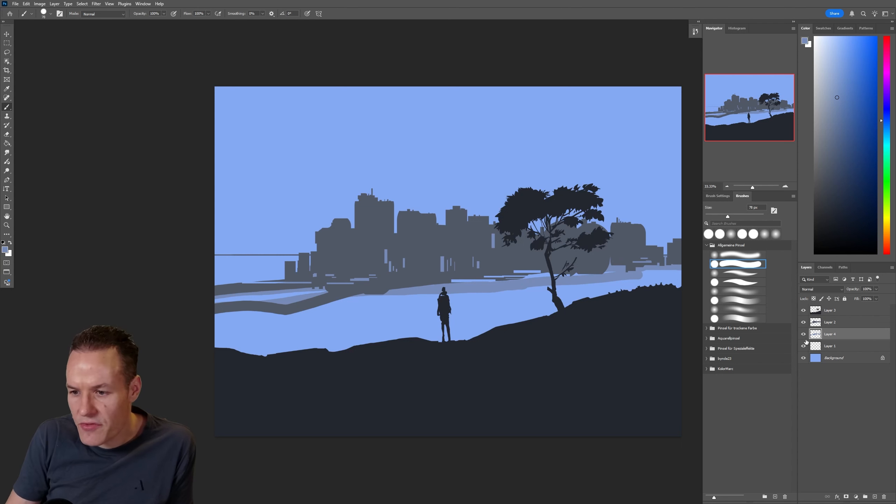
# Check the muted blue strips against transparency by hiding and showing the Background and Layer 1
pyautogui.click(803, 359)
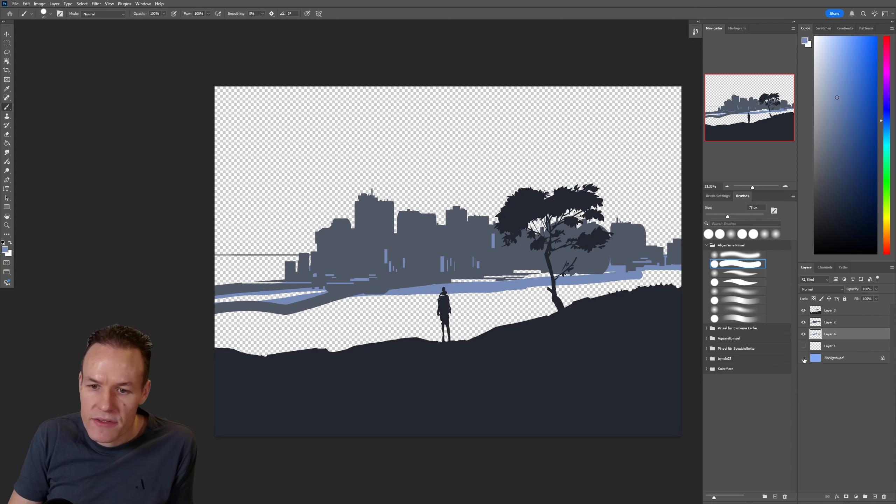
pyautogui.click(804, 359)
pyautogui.click(803, 346)
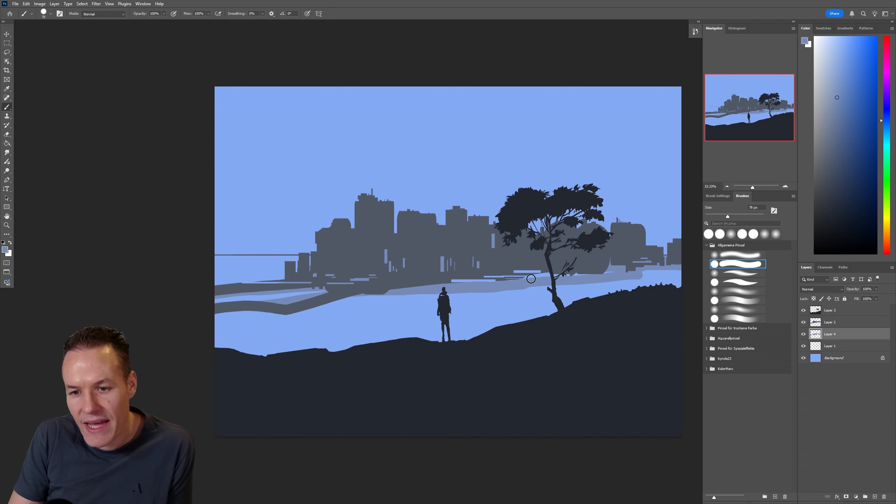
# Paint tapered muted blue streaks across the water with a hard tapered brush, broadening them down to the dark foreground hill
pyautogui.click(731, 283)
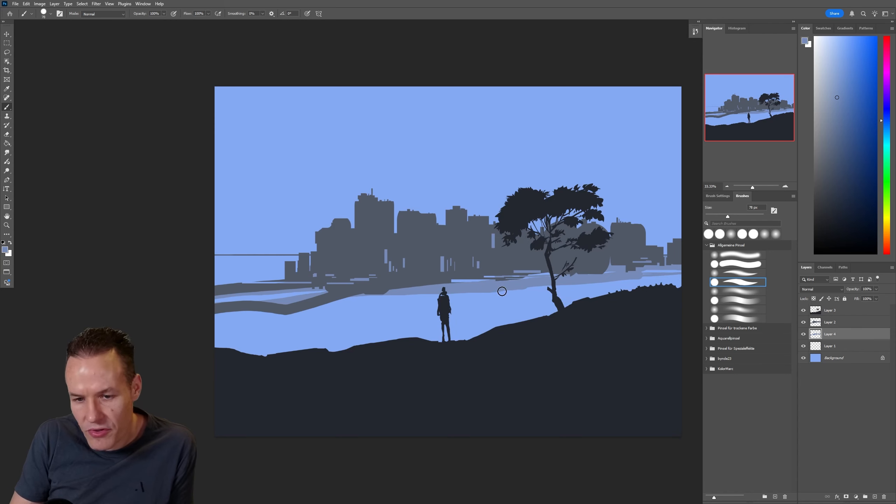
pyautogui.moveTo(206, 323); pyautogui.dragTo(513, 292)
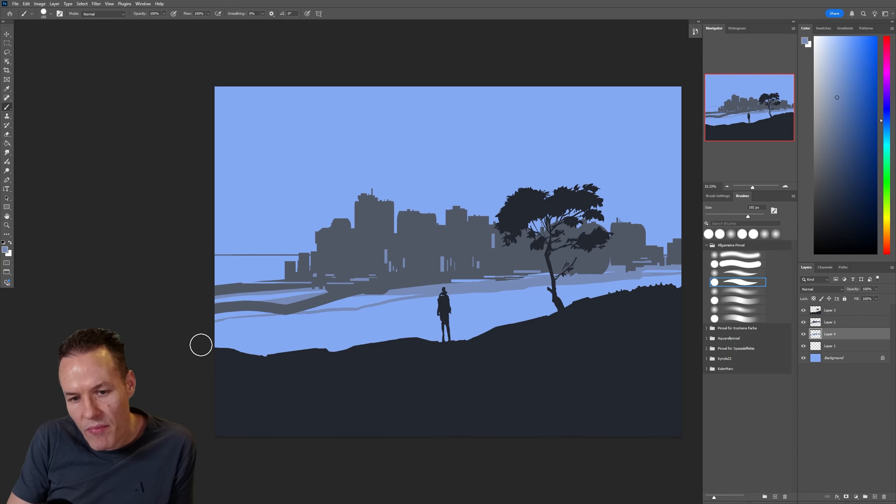
pyautogui.moveTo(200, 344)
pyautogui.mouseDown()
pyautogui.moveTo(371, 325)
pyautogui.moveTo(482, 298)
pyautogui.moveTo(692, 279)
pyautogui.mouseUp()
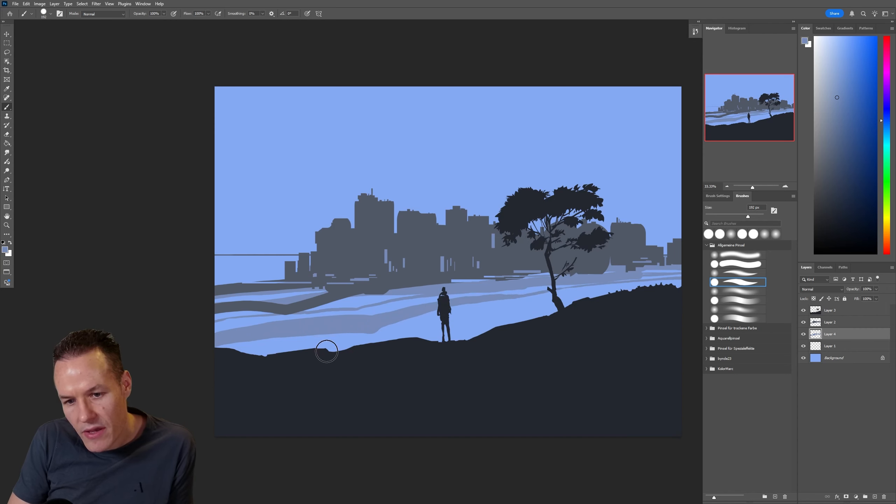
pyautogui.moveTo(326, 354)
pyautogui.mouseDown()
pyautogui.moveTo(671, 297)
pyautogui.moveTo(546, 307)
pyautogui.moveTo(594, 299)
pyautogui.moveTo(578, 300)
pyautogui.moveTo(688, 292)
pyautogui.moveTo(326, 357)
pyautogui.moveTo(341, 338)
pyautogui.moveTo(210, 353)
pyautogui.moveTo(280, 340)
pyautogui.moveTo(246, 366)
pyautogui.mouseUp()
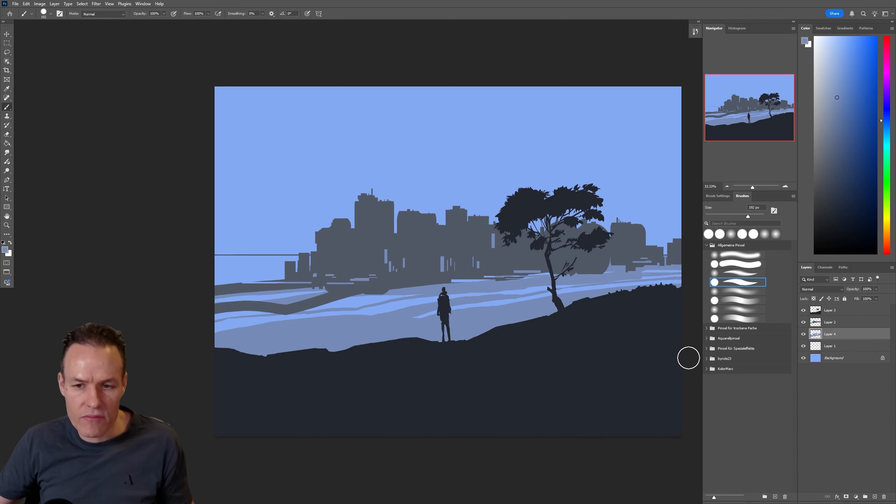
# Merge Layer 4 with Layer 2 and check the merged layer's contents by hiding and showing it
pyautogui.rightClick(830, 324)
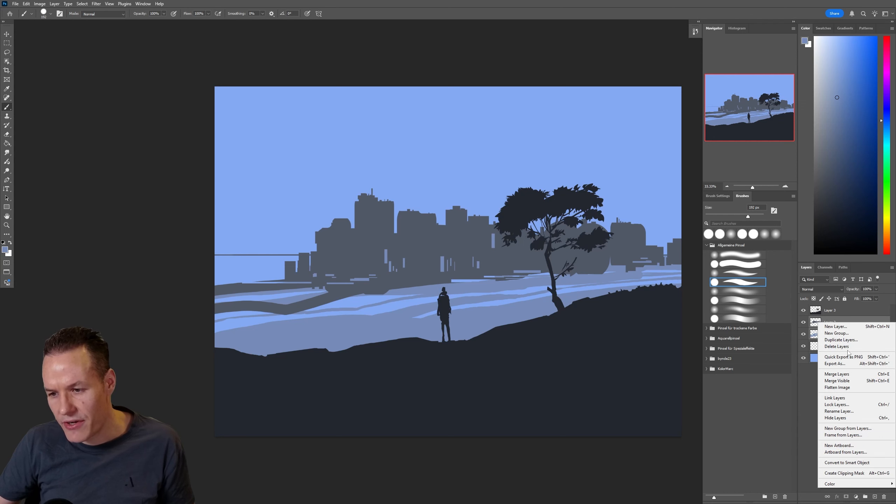
pyautogui.click(838, 320)
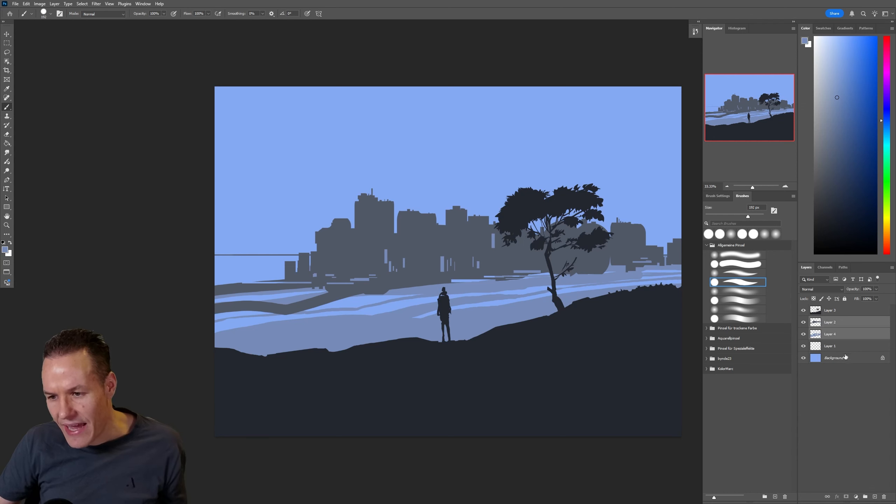
pyautogui.rightClick(841, 322)
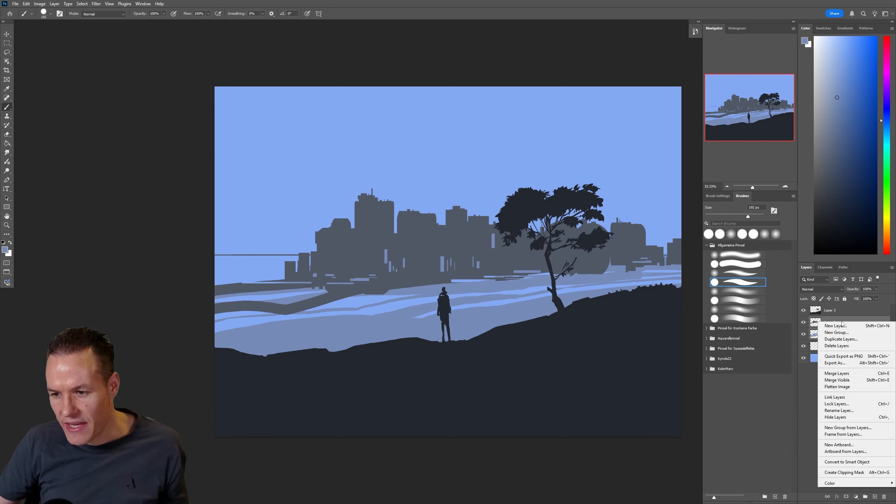
pyautogui.click(841, 373)
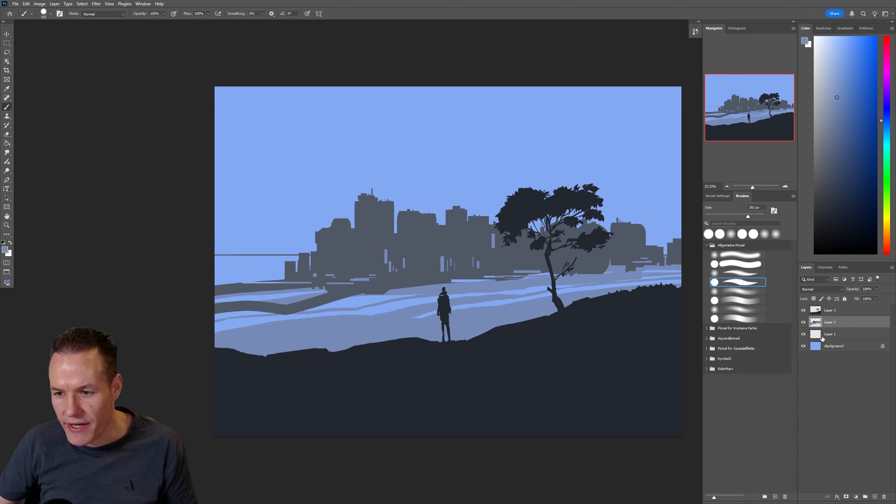
pyautogui.click(804, 322)
pyautogui.click(803, 322)
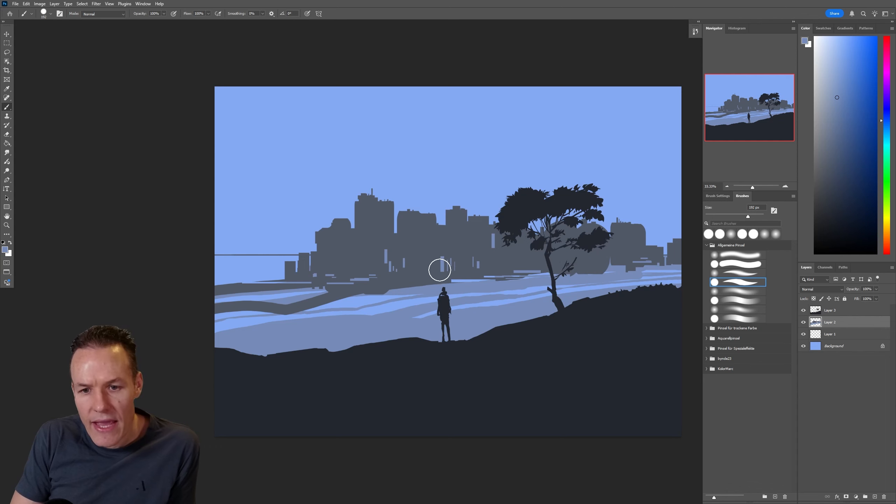
# Erase the lower edge of the grey bank at the left shore and paint sampled muted blue streaks there with a 61 px tapered brush
pyautogui.click(722, 215)
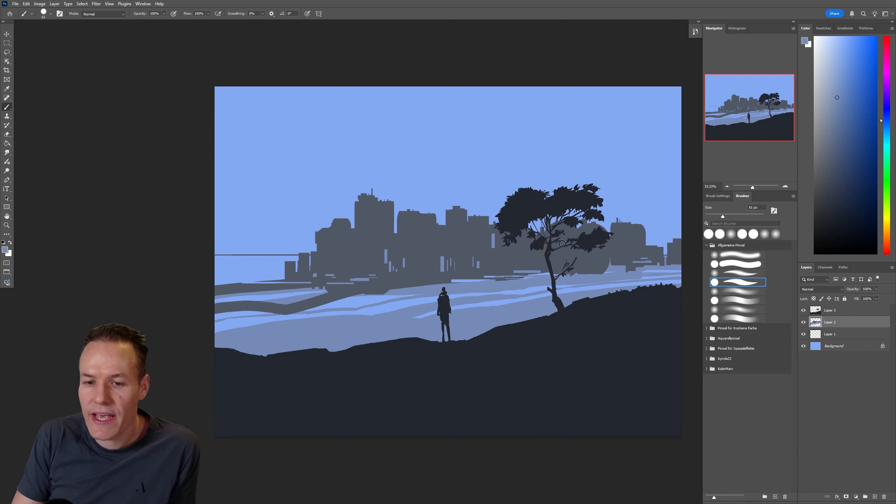
pyautogui.keyDown('alt'); pyautogui.click(339, 302); pyautogui.keyUp('alt')
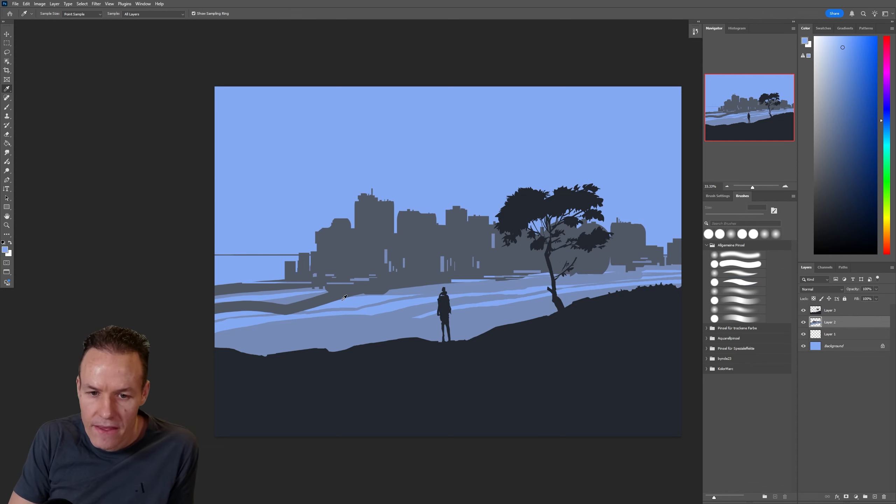
pyautogui.keyDown('alt'); pyautogui.click(401, 290); pyautogui.keyUp('alt')
pyautogui.moveTo(203, 315); pyautogui.dragTo(364, 306)
pyautogui.hotkey('ctrl', 'z')
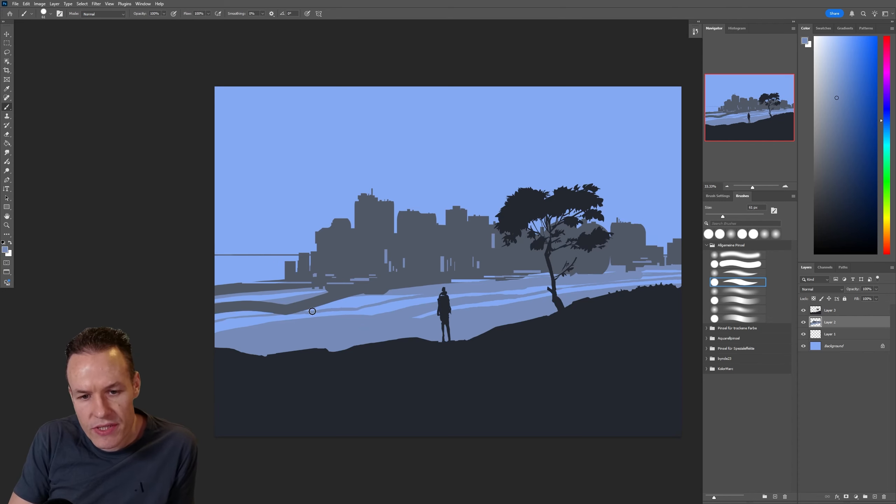
pyautogui.press('e')
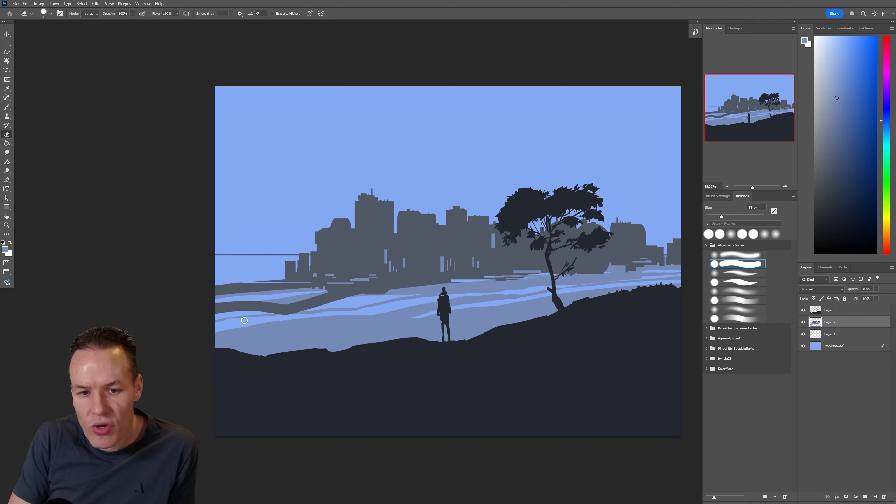
pyautogui.moveTo(252, 316)
pyautogui.mouseDown()
pyautogui.moveTo(333, 307)
pyautogui.moveTo(254, 315)
pyautogui.moveTo(313, 311)
pyautogui.mouseUp()
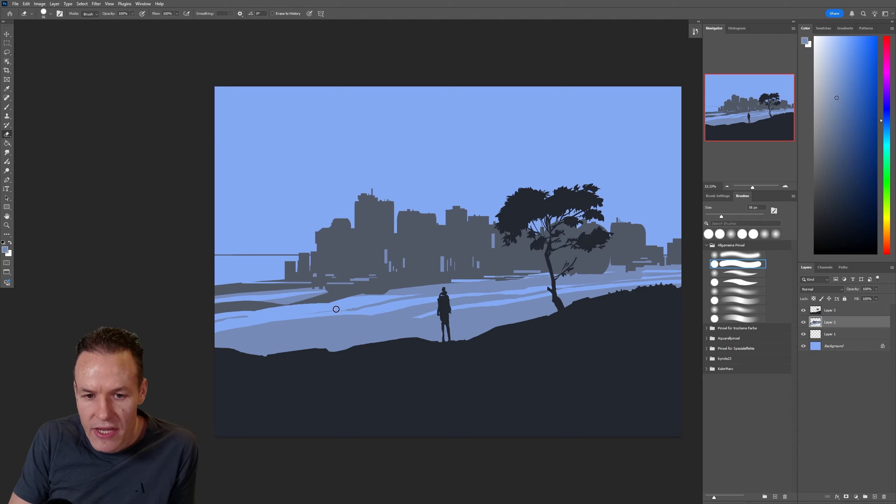
pyautogui.press('b')
pyautogui.moveTo(214, 322); pyautogui.dragTo(316, 308)
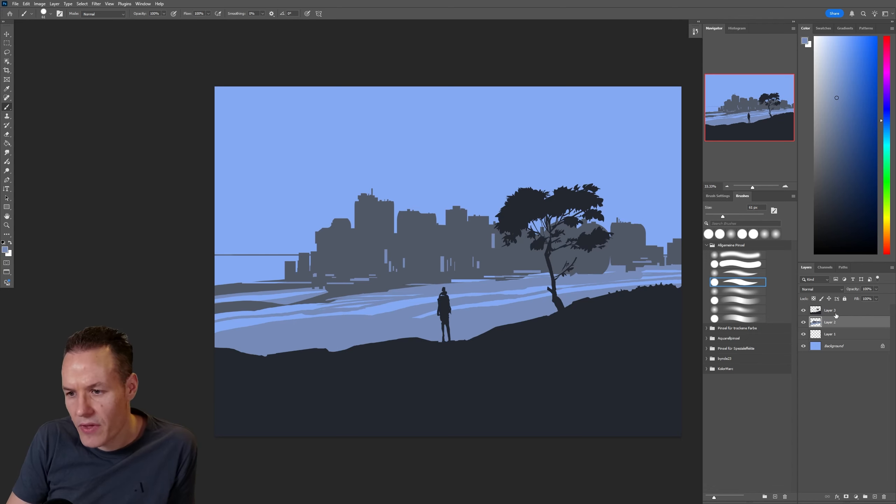
# Lock Layer 2's transparent pixels and paint thin vertical muted blue strips down the facade of the tallest tower
pyautogui.click(813, 298)
pyautogui.moveTo(462, 177)
pyautogui.mouseDown()
pyautogui.moveTo(493, 199)
pyautogui.moveTo(470, 229)
pyautogui.moveTo(492, 160)
pyautogui.mouseUp()
pyautogui.hotkey('ctrl', 'z')
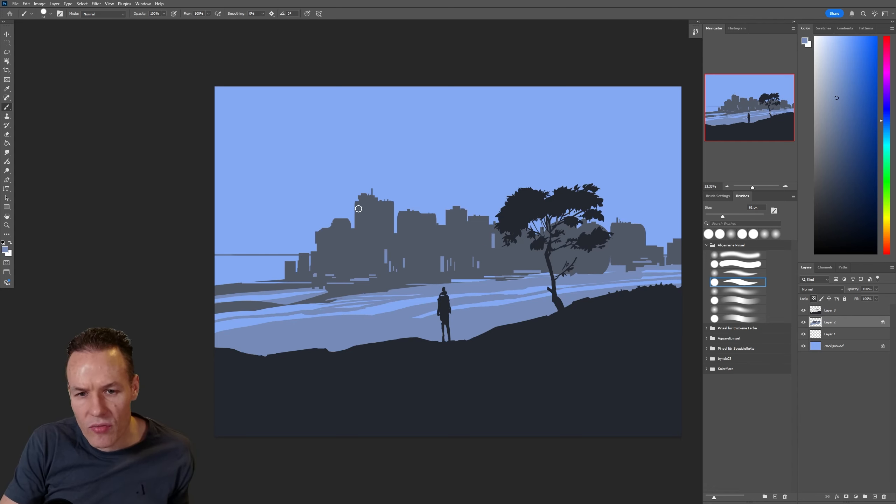
pyautogui.moveTo(358, 234); pyautogui.dragTo(360, 205)
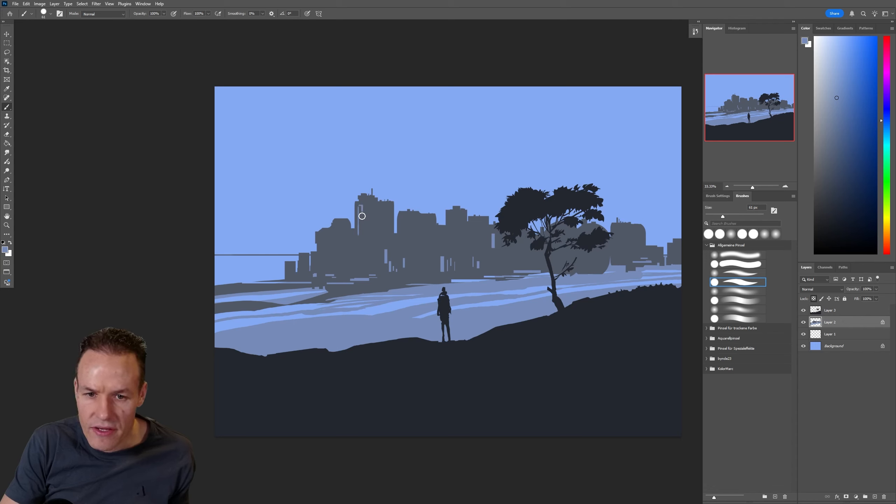
pyautogui.moveTo(367, 205); pyautogui.dragTo(366, 240)
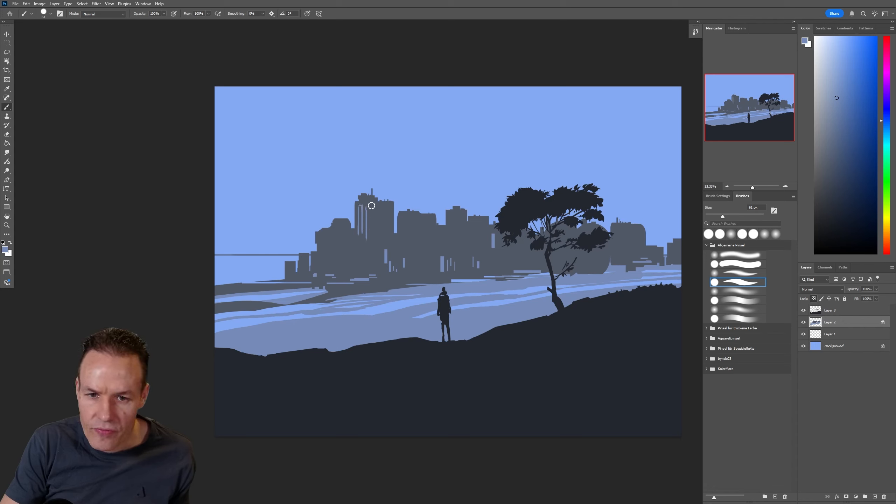
pyautogui.moveTo(371, 208); pyautogui.dragTo(370, 236)
pyautogui.moveTo(376, 205); pyautogui.dragTo(376, 239)
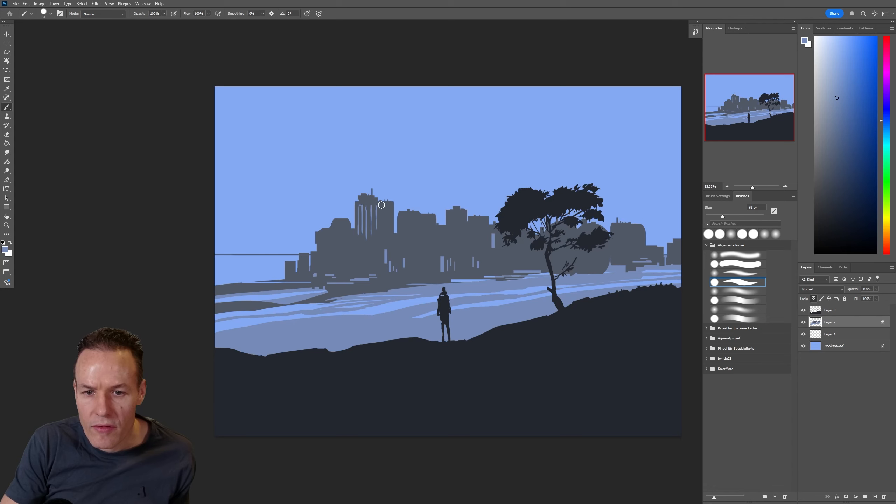
# Paint a muted blue panel on the domed building beside the tallest tower, touching up skyline details with sampled grey and muted blue
pyautogui.moveTo(333, 236)
pyautogui.mouseDown()
pyautogui.moveTo(351, 240)
pyautogui.moveTo(335, 226)
pyautogui.moveTo(349, 230)
pyautogui.moveTo(329, 230)
pyautogui.moveTo(354, 231)
pyautogui.moveTo(333, 249)
pyautogui.mouseUp()
pyautogui.keyDown('alt'); pyautogui.click(350, 240); pyautogui.keyUp('alt')
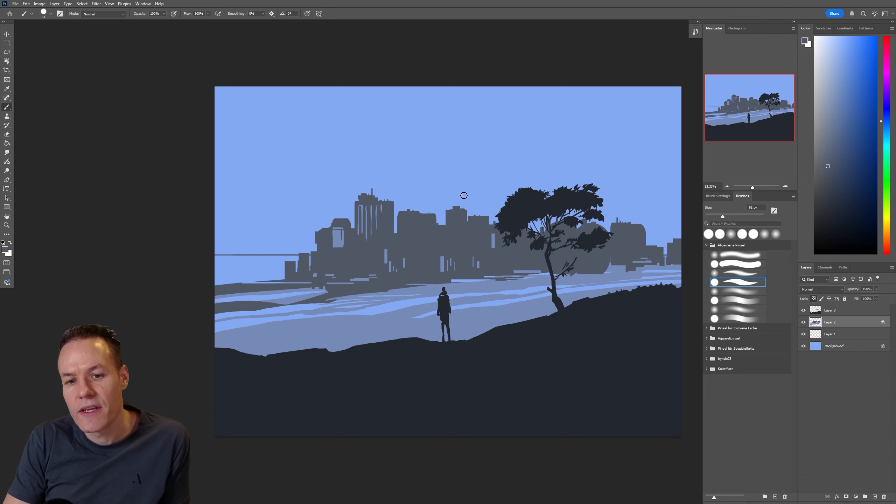
pyautogui.keyDown('alt'); pyautogui.click(443, 265); pyautogui.keyUp('alt')
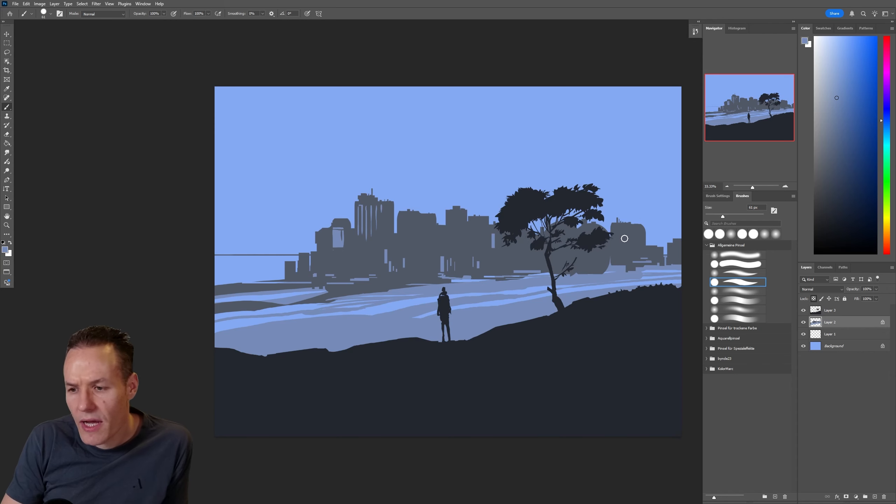
# Unlock Layer 2's transparent pixels and refine the skyline by erasing building edges and painting grey spires and waterline details
pyautogui.click(813, 298)
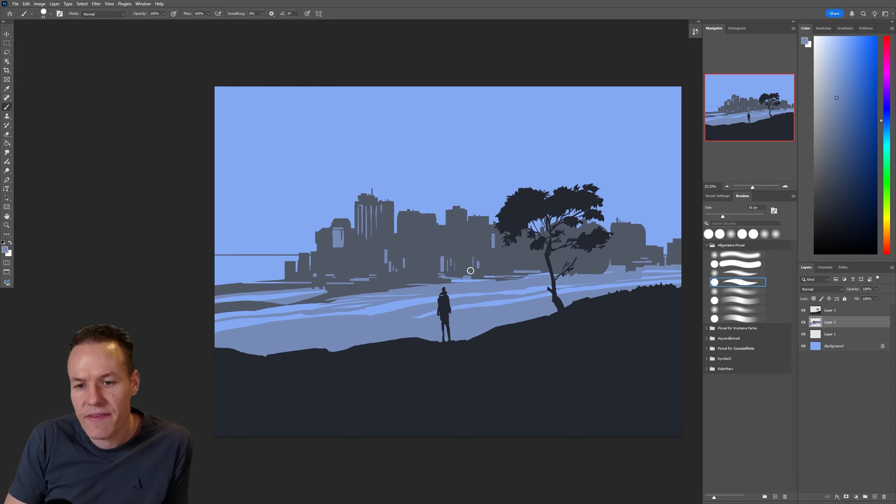
pyautogui.press('e')
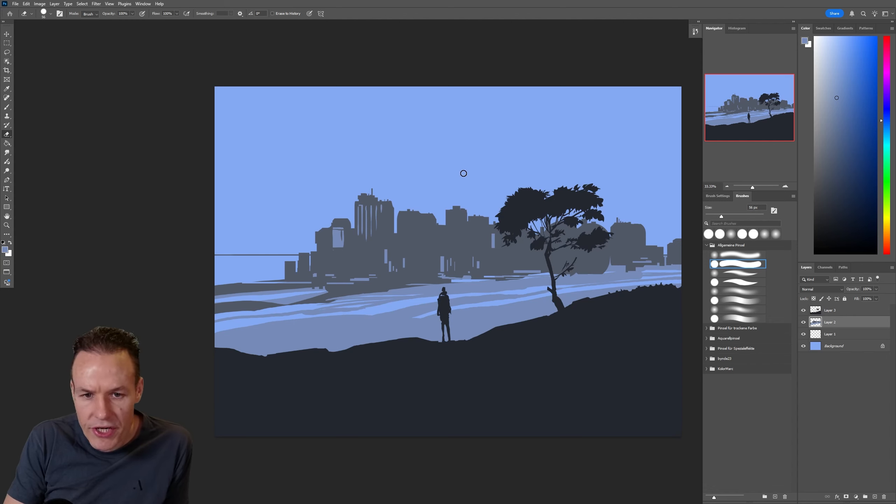
pyautogui.press('b')
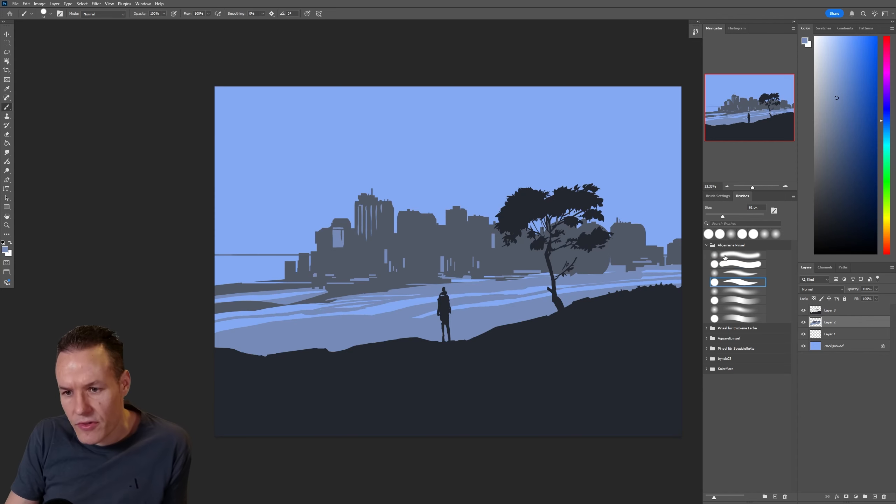
pyautogui.keyDown('alt'); pyautogui.click(621, 245); pyautogui.keyUp('alt')
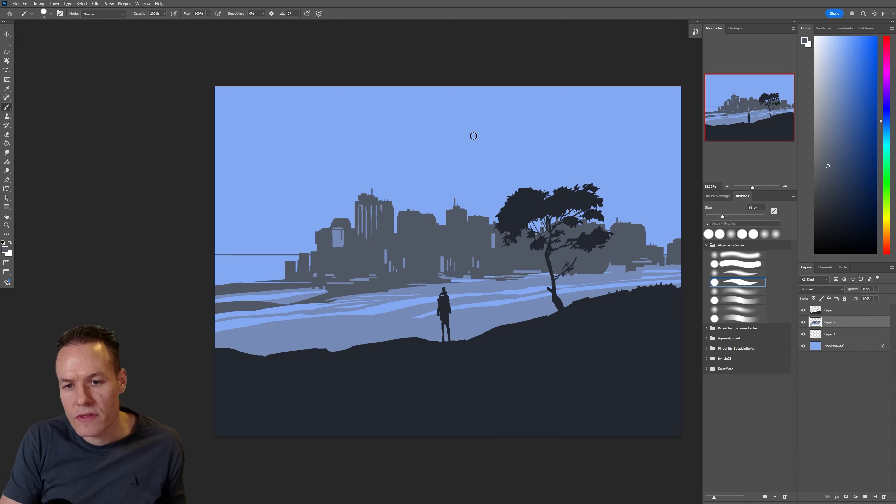
pyautogui.press('e')
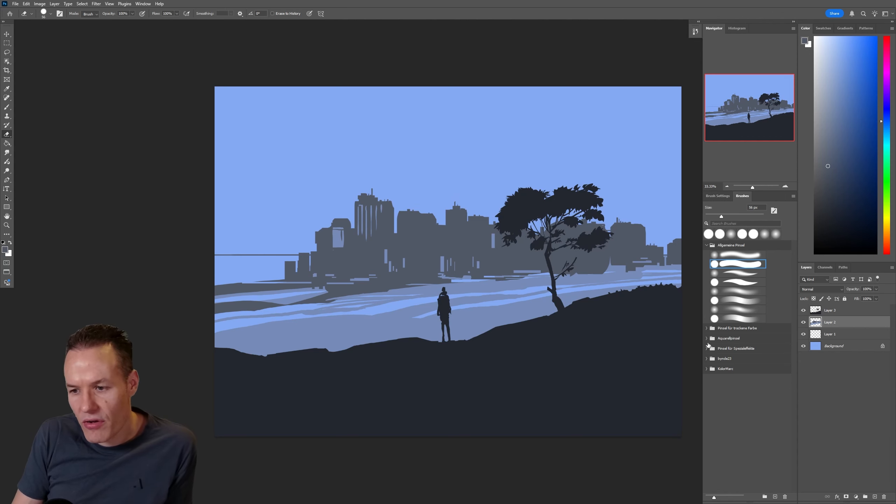
pyautogui.press('b')
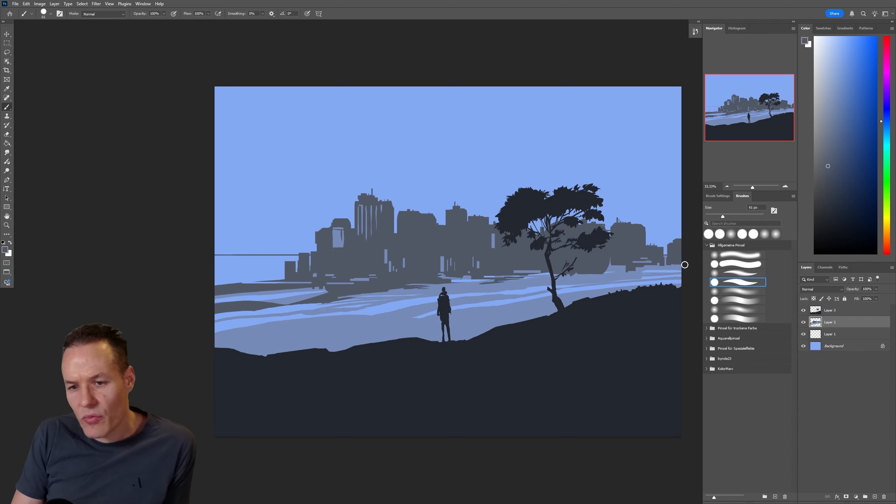
pyautogui.moveTo(601, 271); pyautogui.dragTo(667, 263)
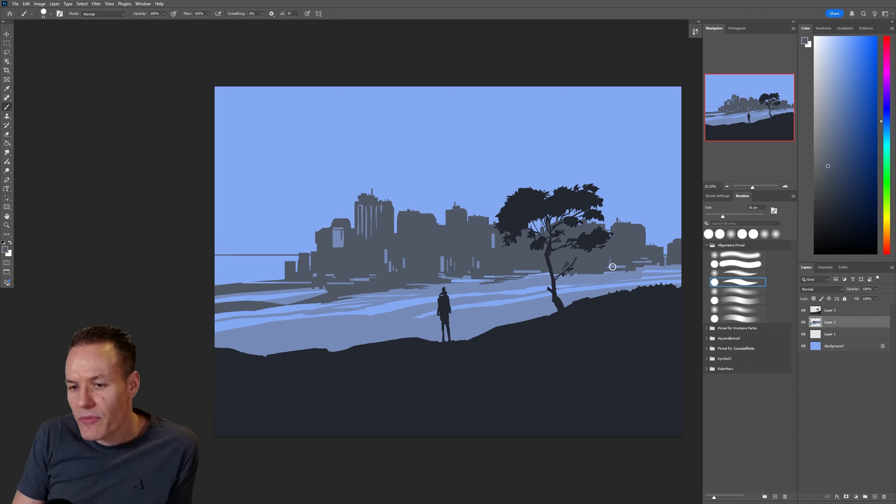
# Paint pale blue cloud contours on Layer 1 behind the left and central skyline with the 61 px tapered brush
pyautogui.click(824, 344)
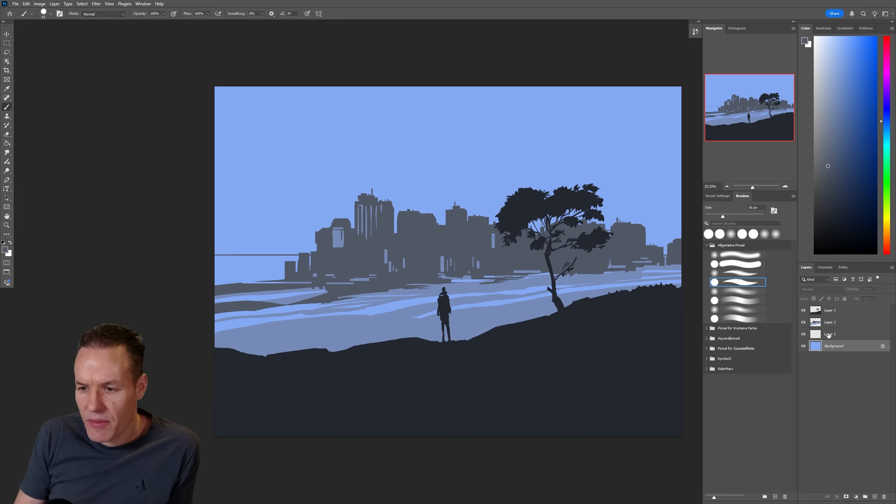
pyautogui.click(828, 334)
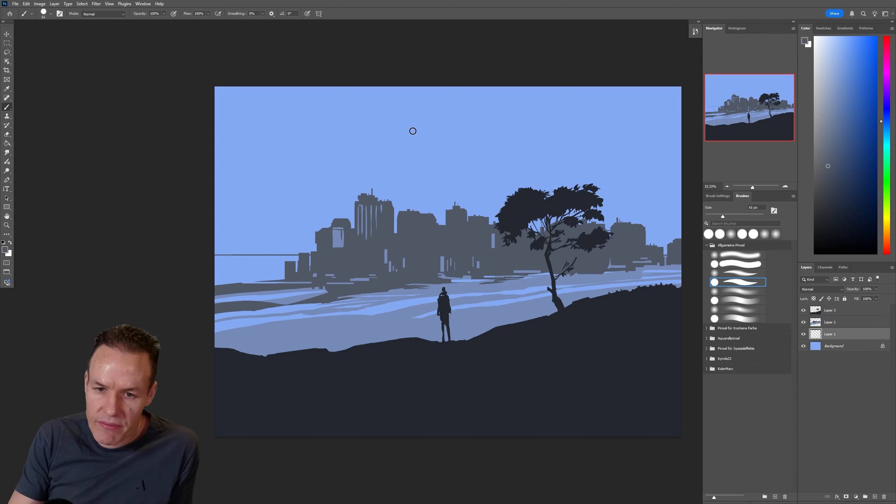
pyautogui.keyDown('alt'); pyautogui.click(455, 155); pyautogui.keyUp('alt')
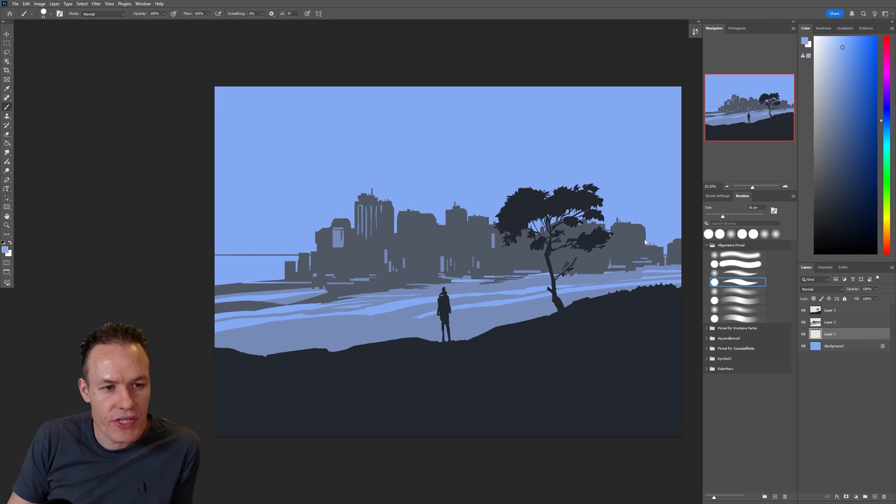
pyautogui.click(825, 38)
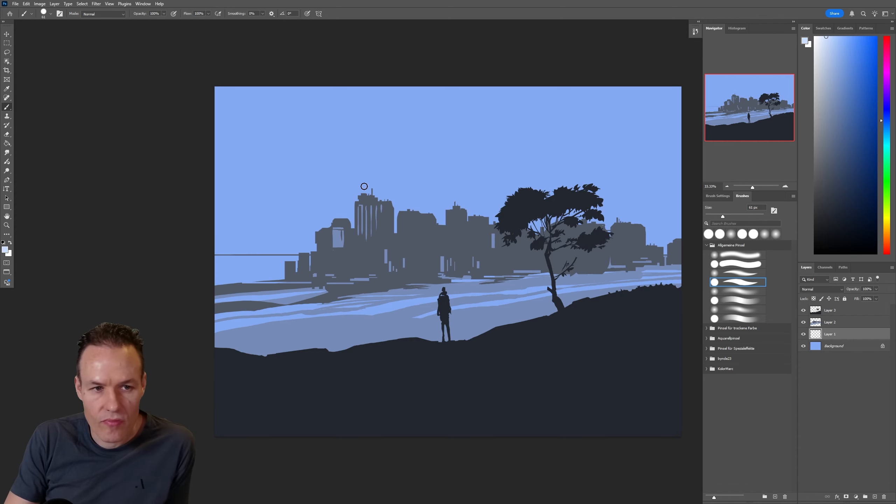
pyautogui.moveTo(210, 237); pyautogui.dragTo(334, 219)
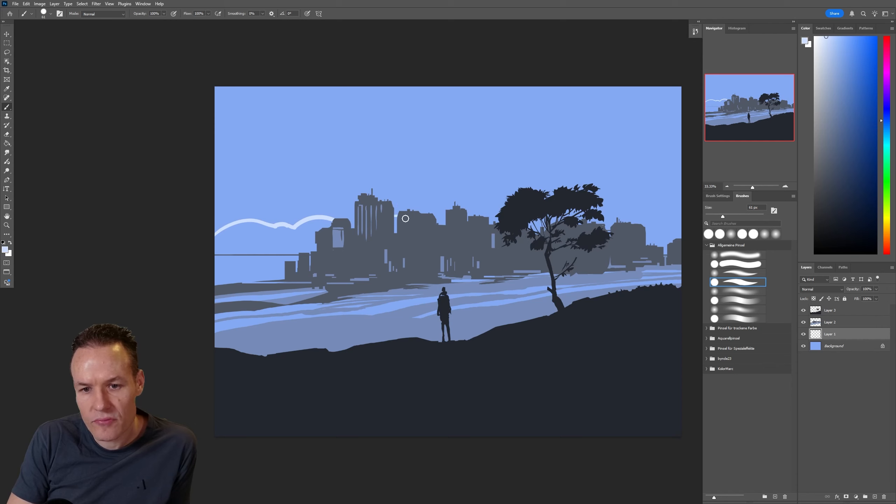
pyautogui.moveTo(406, 218)
pyautogui.mouseDown()
pyautogui.moveTo(450, 211)
pyautogui.moveTo(438, 205)
pyautogui.moveTo(486, 203)
pyautogui.mouseUp()
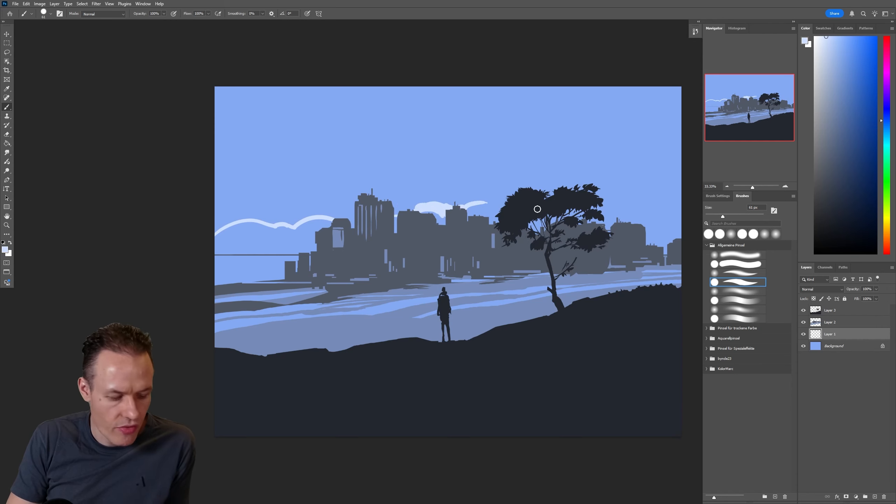
# Lasso combined cloud-shaped selections behind the skyline and tree, in the upper-left sky, and just above the left horizon
pyautogui.press('l')
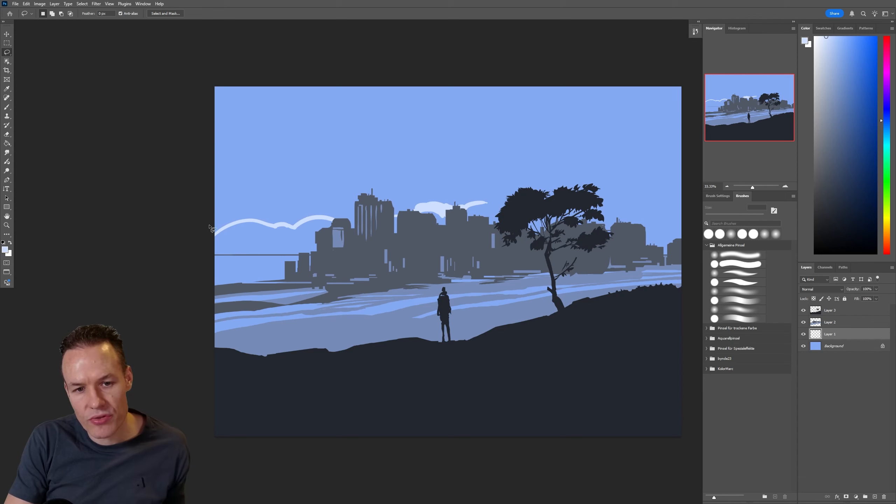
pyautogui.moveTo(206, 229)
pyautogui.mouseDown()
pyautogui.moveTo(247, 219)
pyautogui.moveTo(235, 221)
pyautogui.moveTo(264, 234)
pyautogui.moveTo(340, 234)
pyautogui.moveTo(247, 239)
pyautogui.mouseUp()
pyautogui.moveTo(466, 216)
pyautogui.mouseDown()
pyautogui.moveTo(527, 203)
pyautogui.moveTo(561, 207)
pyautogui.moveTo(584, 186)
pyautogui.moveTo(646, 181)
pyautogui.moveTo(687, 163)
pyautogui.moveTo(695, 210)
pyautogui.moveTo(694, 225)
pyautogui.moveTo(660, 218)
pyautogui.moveTo(533, 243)
pyautogui.moveTo(453, 223)
pyautogui.moveTo(437, 231)
pyautogui.mouseUp()
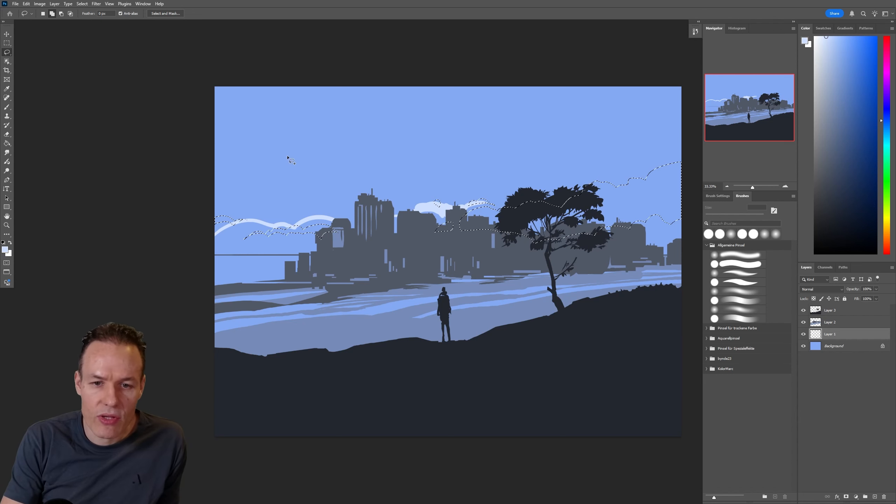
pyautogui.moveTo(252, 125)
pyautogui.mouseDown()
pyautogui.moveTo(241, 126)
pyautogui.moveTo(248, 114)
pyautogui.mouseUp()
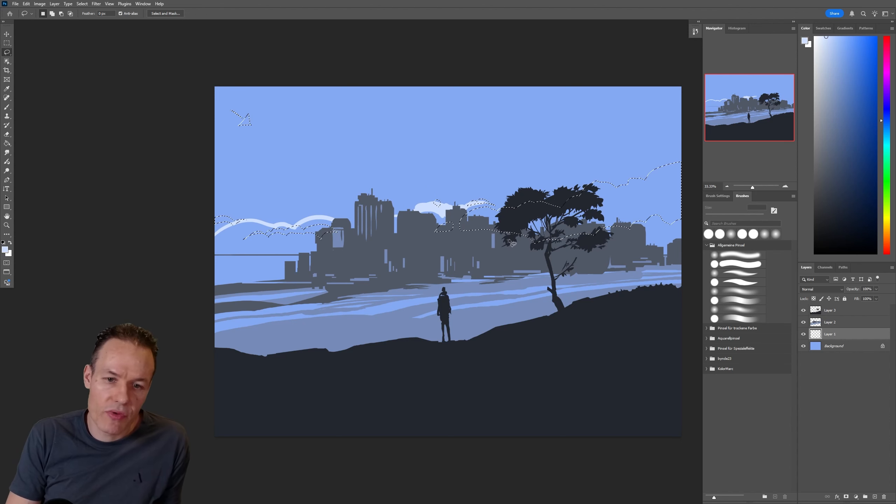
pyautogui.press('shift')
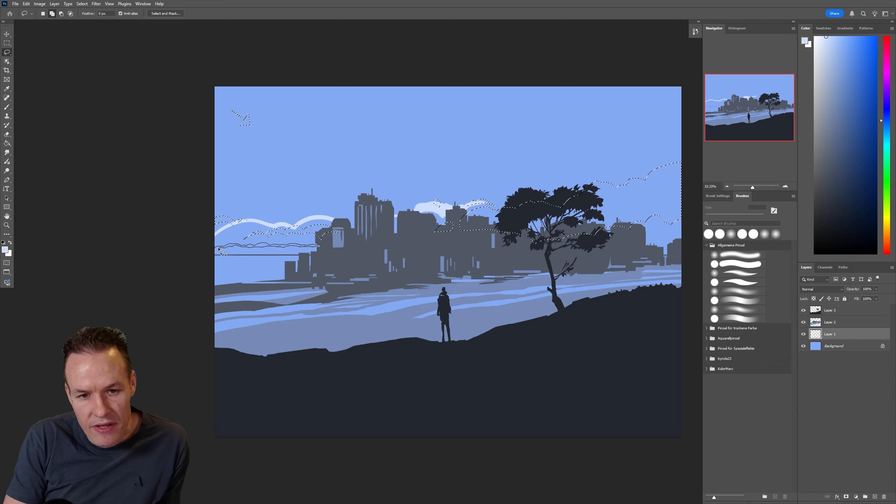
pyautogui.moveTo(217, 250); pyautogui.dragTo(319, 246)
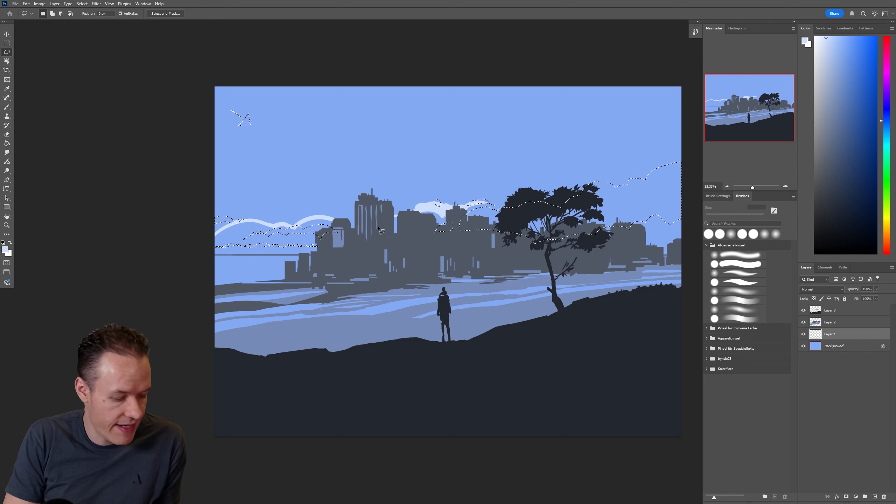
# Fill the selected cloud shapes behind the skyline and tree with pale blue using the 233 px hard round brush, and deselect
pyautogui.press('b')
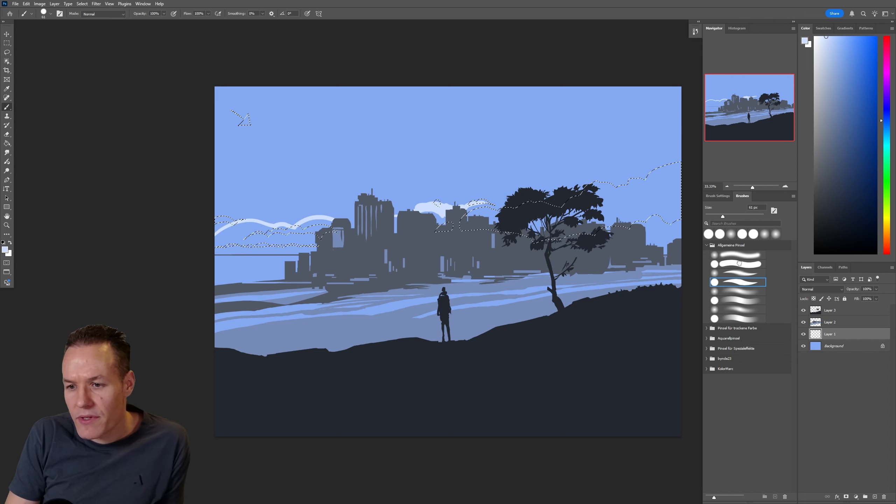
pyautogui.moveTo(723, 216); pyautogui.dragTo(750, 215)
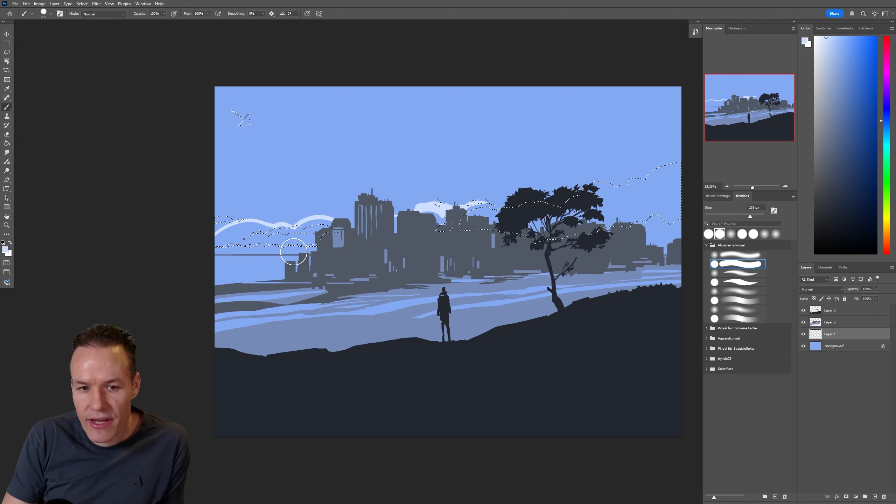
pyautogui.moveTo(259, 245)
pyautogui.mouseDown()
pyautogui.moveTo(187, 228)
pyautogui.moveTo(422, 230)
pyautogui.moveTo(441, 213)
pyautogui.moveTo(488, 211)
pyautogui.mouseUp()
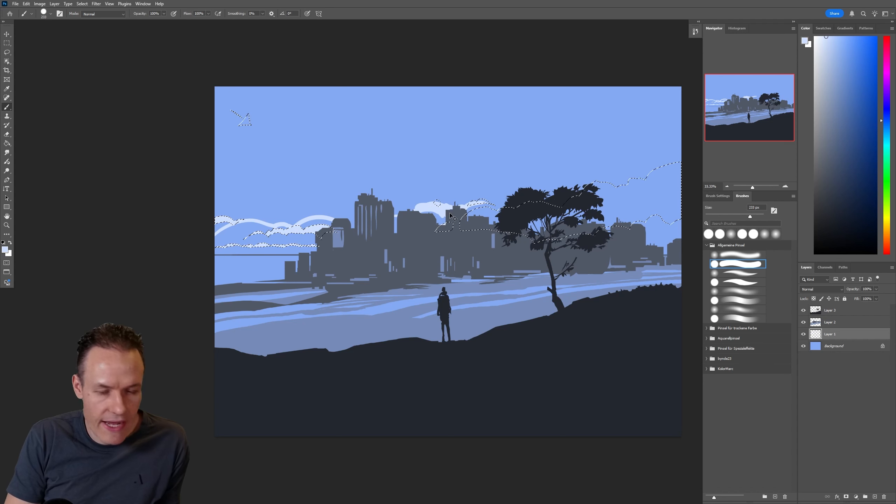
pyautogui.hotkey('ctrl', 'd')
pyautogui.moveTo(385, 250)
pyautogui.mouseDown()
pyautogui.moveTo(501, 233)
pyautogui.moveTo(692, 242)
pyautogui.mouseUp()
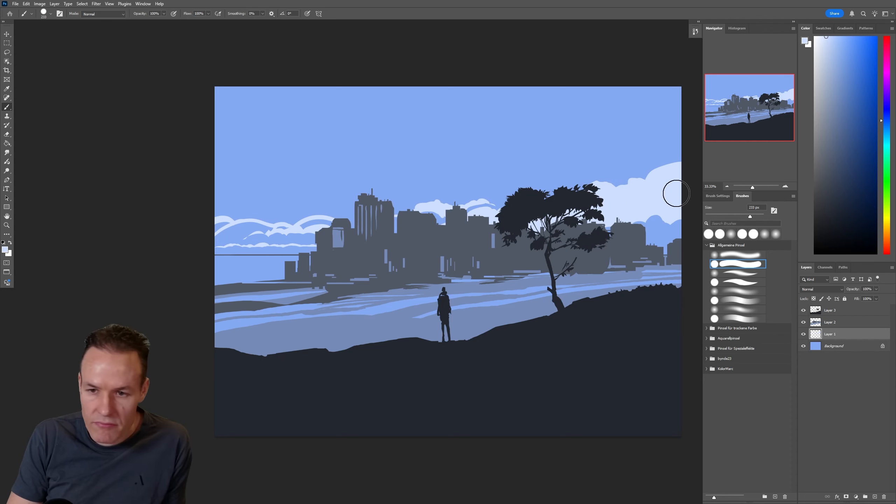
# Lasso combined cloud-shading selections across the lower part of the large right cloud and behind the rightmost buildings
pyautogui.press('l')
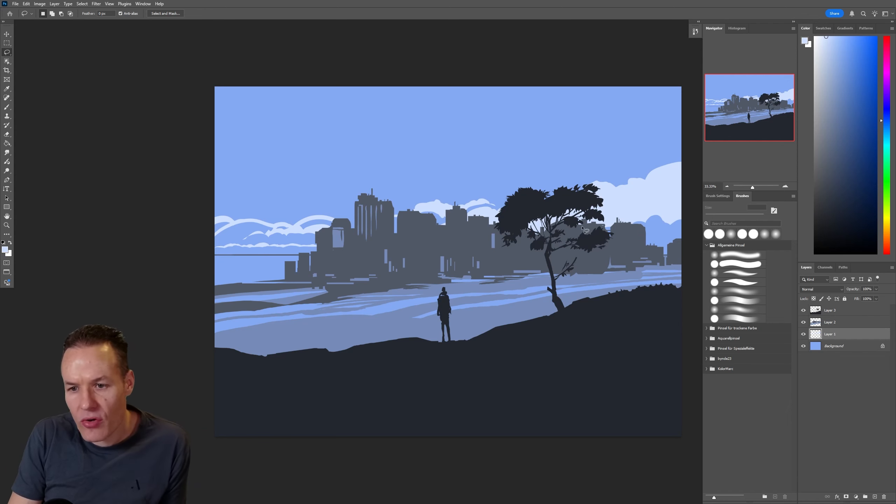
pyautogui.moveTo(574, 218)
pyautogui.mouseDown()
pyautogui.moveTo(619, 215)
pyautogui.moveTo(677, 179)
pyautogui.moveTo(690, 218)
pyautogui.moveTo(681, 225)
pyautogui.mouseUp()
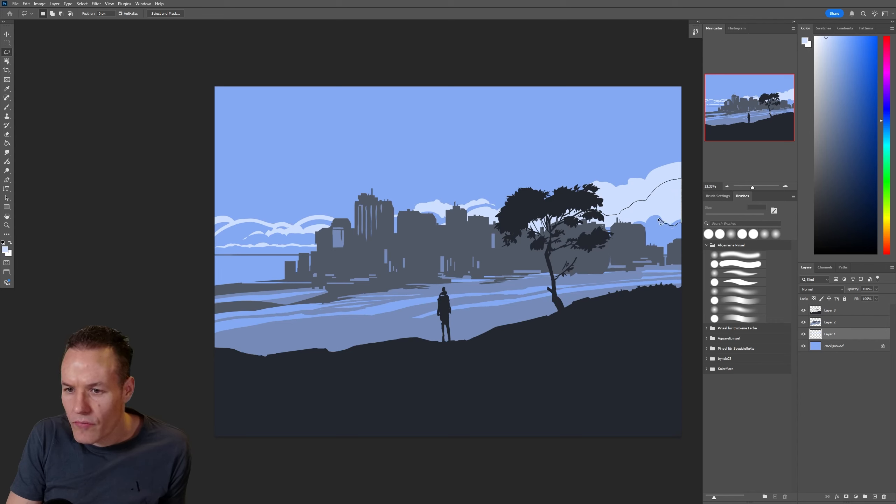
pyautogui.moveTo(635, 228); pyautogui.dragTo(576, 247)
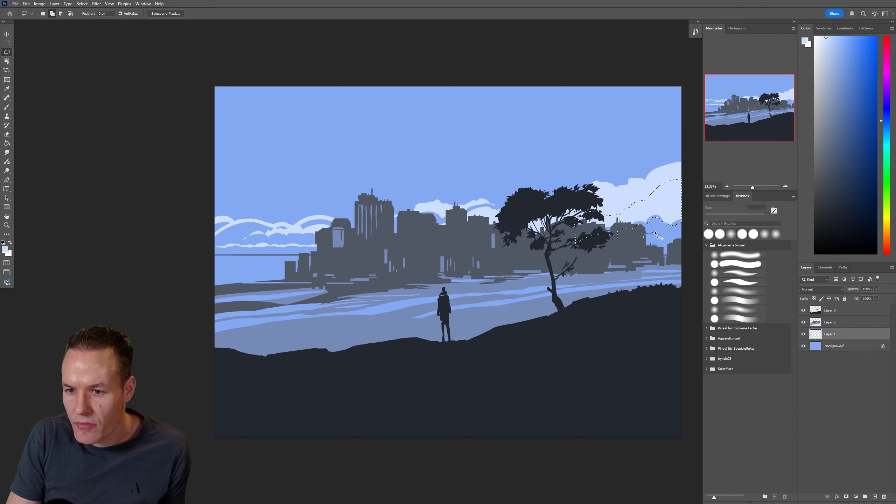
pyautogui.moveTo(665, 233)
pyautogui.mouseDown()
pyautogui.moveTo(687, 232)
pyautogui.moveTo(639, 249)
pyautogui.mouseUp()
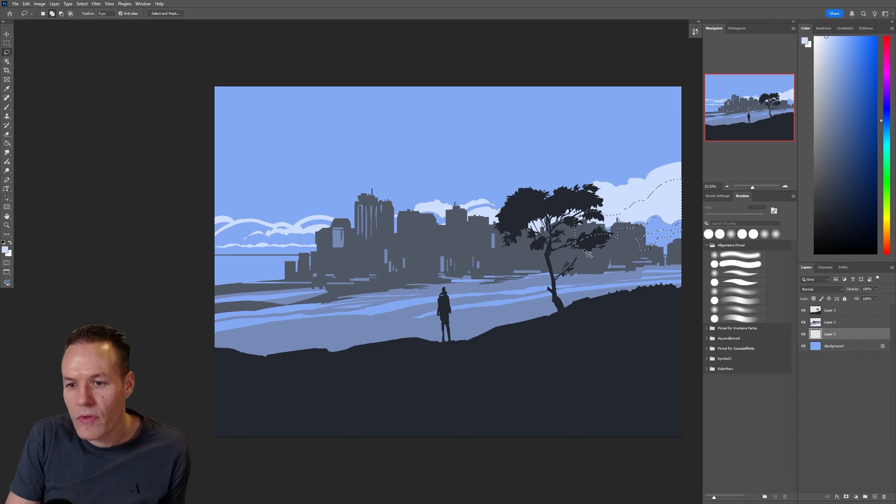
# Add lassoed cloud shapes behind the central skyline, beside the domed building and in thin bands along the left horizon
pyautogui.moveTo(474, 217)
pyautogui.mouseDown()
pyautogui.moveTo(514, 223)
pyautogui.moveTo(482, 234)
pyautogui.moveTo(475, 216)
pyautogui.mouseUp()
pyautogui.moveTo(417, 214)
pyautogui.mouseDown()
pyautogui.moveTo(449, 211)
pyautogui.moveTo(437, 223)
pyautogui.moveTo(417, 215)
pyautogui.mouseUp()
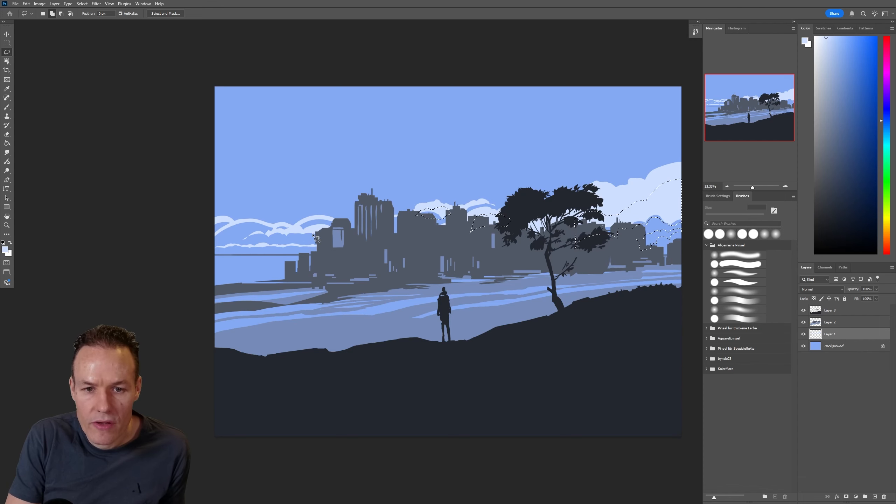
pyautogui.moveTo(295, 233)
pyautogui.mouseDown()
pyautogui.moveTo(327, 230)
pyautogui.moveTo(313, 233)
pyautogui.mouseUp()
pyautogui.moveTo(298, 233); pyautogui.dragTo(298, 234)
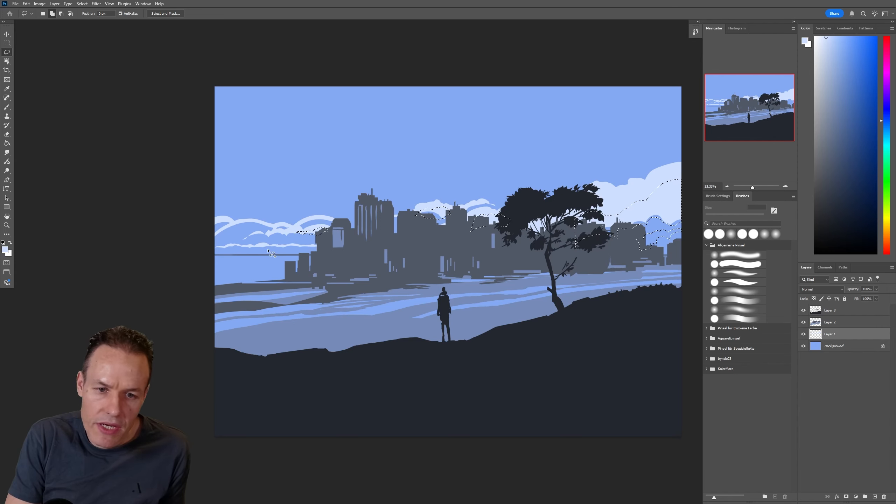
pyautogui.moveTo(250, 249); pyautogui.dragTo(270, 250)
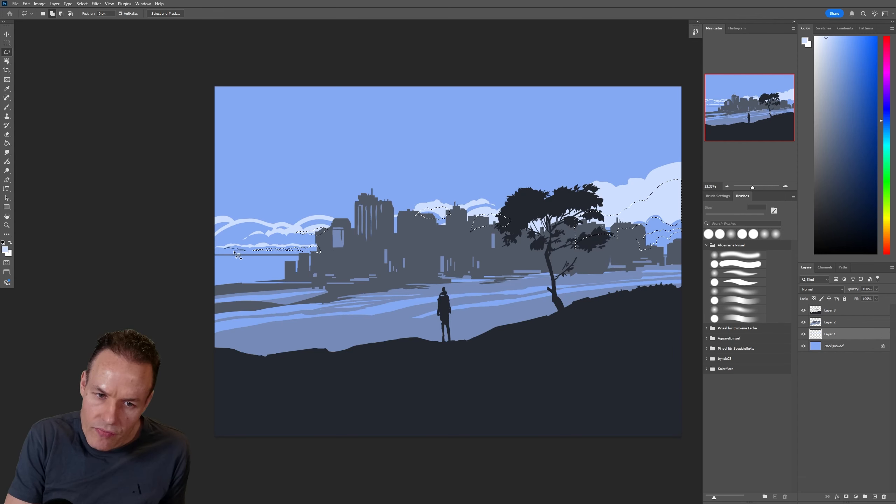
pyautogui.moveTo(224, 250); pyautogui.dragTo(222, 251)
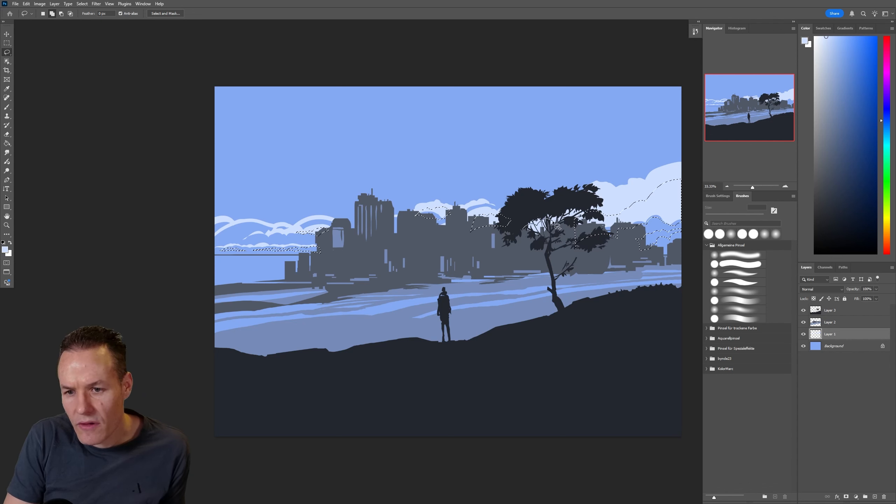
# Add small lassoed streaks near the upper edge of the right cloud and a patch behind the tree, and switch to the brush
pyautogui.moveTo(546, 241); pyautogui.dragTo(544, 240)
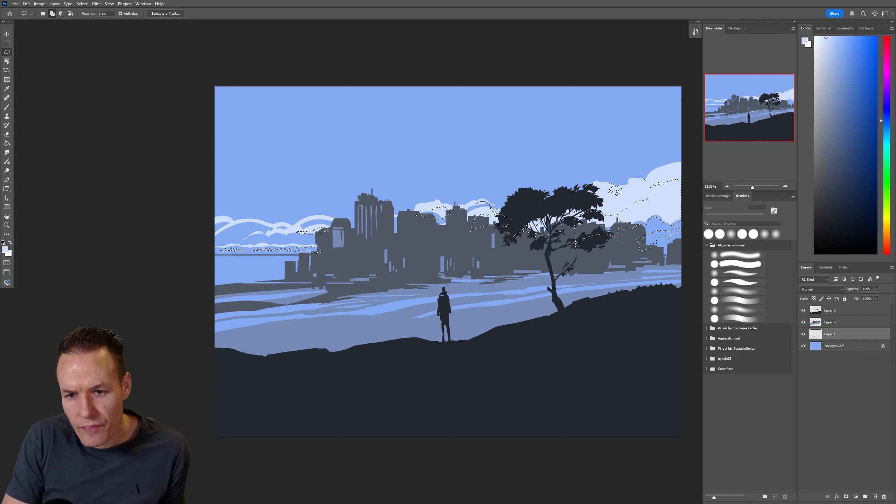
pyautogui.moveTo(480, 208); pyautogui.dragTo(477, 205)
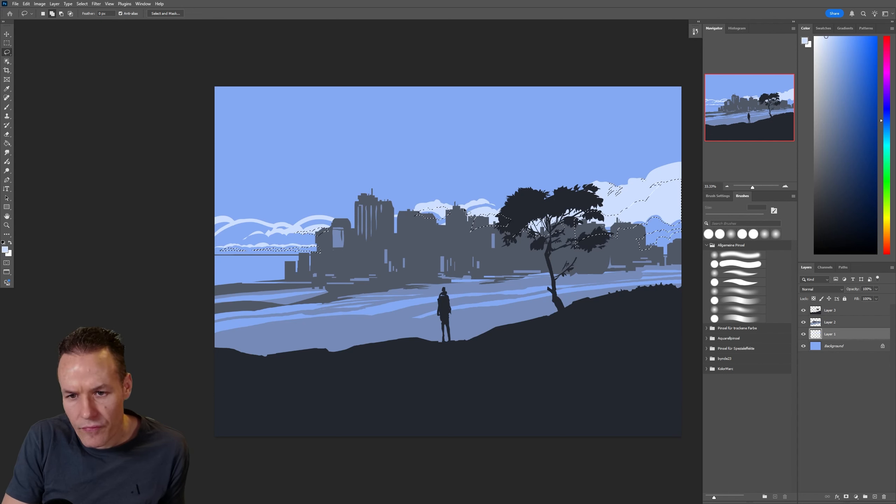
pyautogui.hotkey('ctrl', 'd')
pyautogui.press('b')
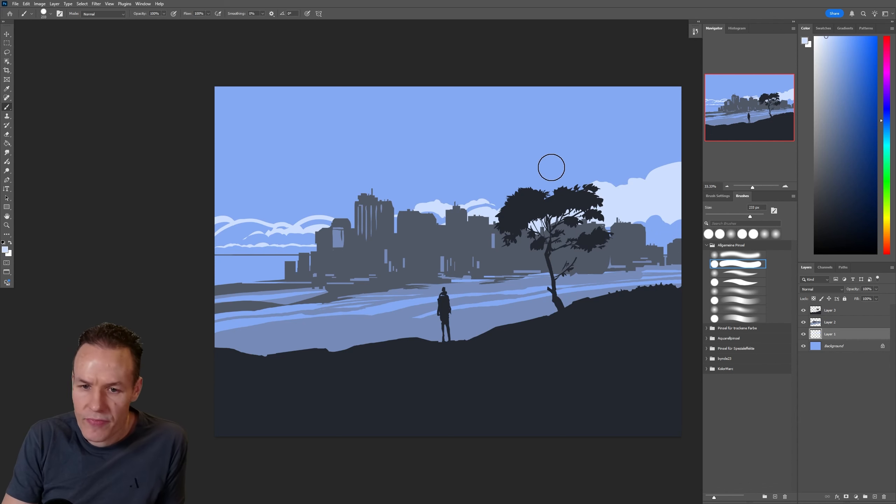
# Compare the pale cloud colour with the sky blue by sampling both, and keep the sky blue as the foreground colour
pyautogui.press('i')
pyautogui.press('b')
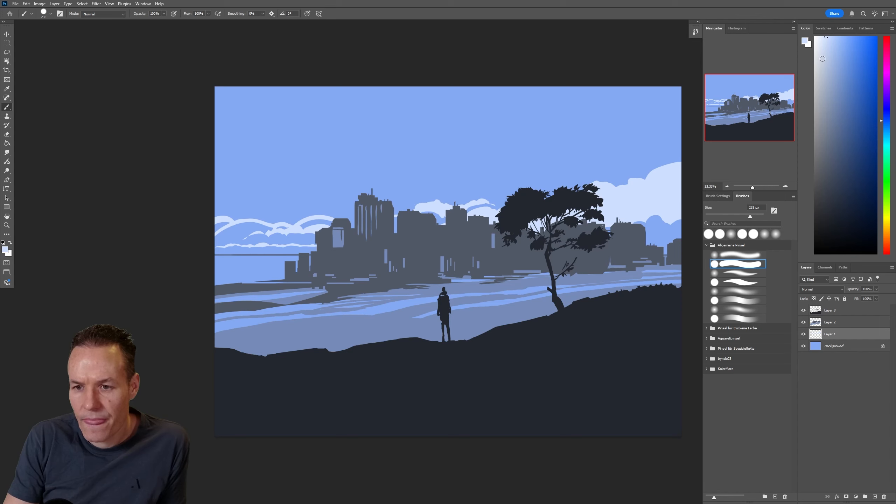
pyautogui.press('i')
pyautogui.click(600, 125)
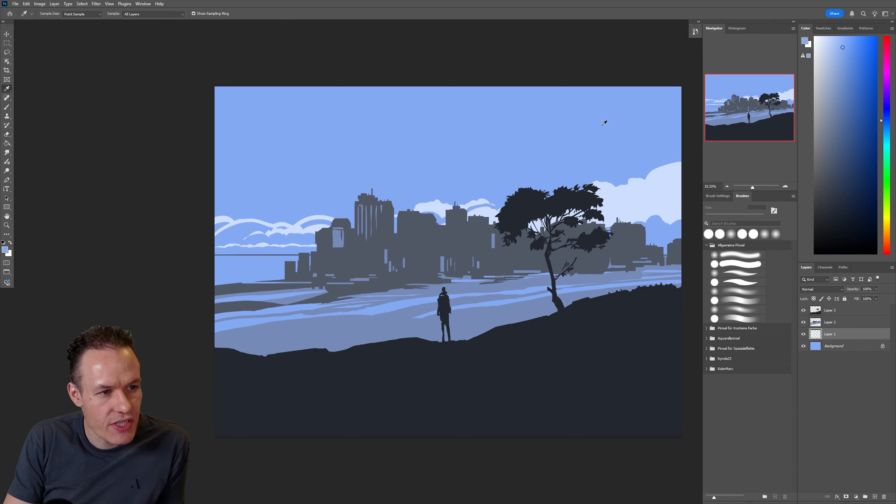
pyautogui.press('b')
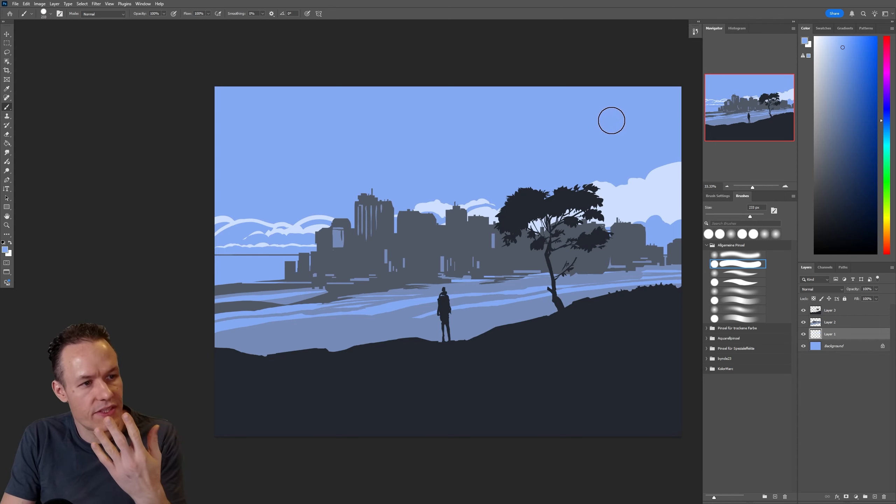
pyautogui.press('i')
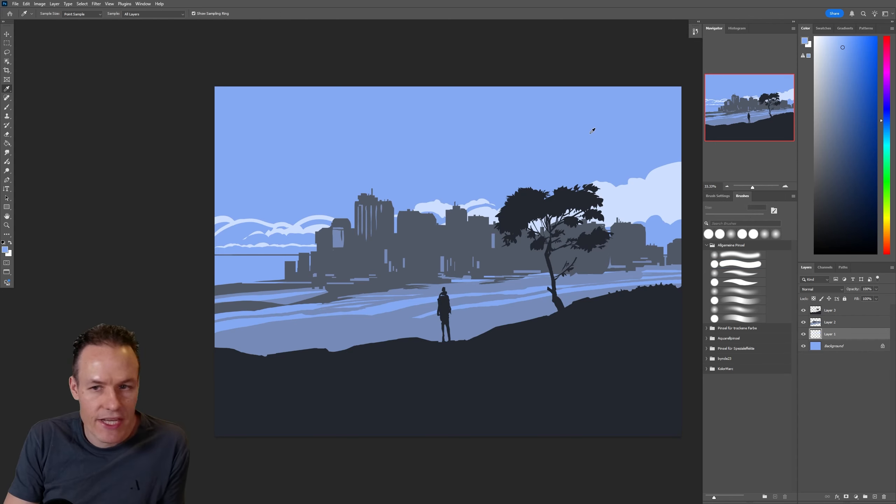
pyautogui.click(635, 192)
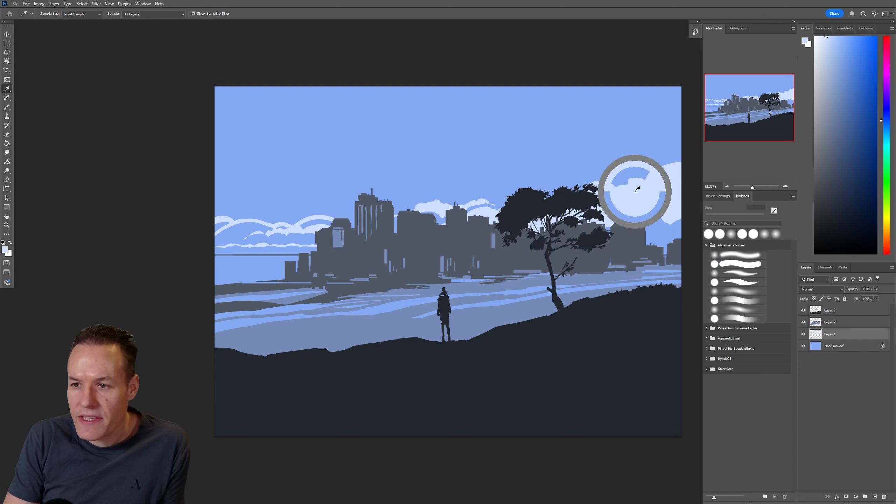
pyautogui.click(582, 139)
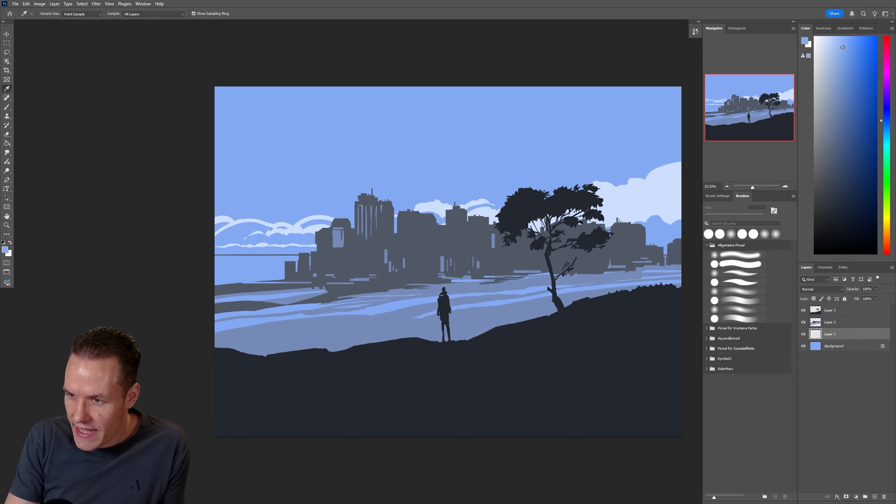
# Choose a muted, greyer blue, brush shadows into the undersides of the clouds on Layer 1, and clear the selection
pyautogui.press('b')
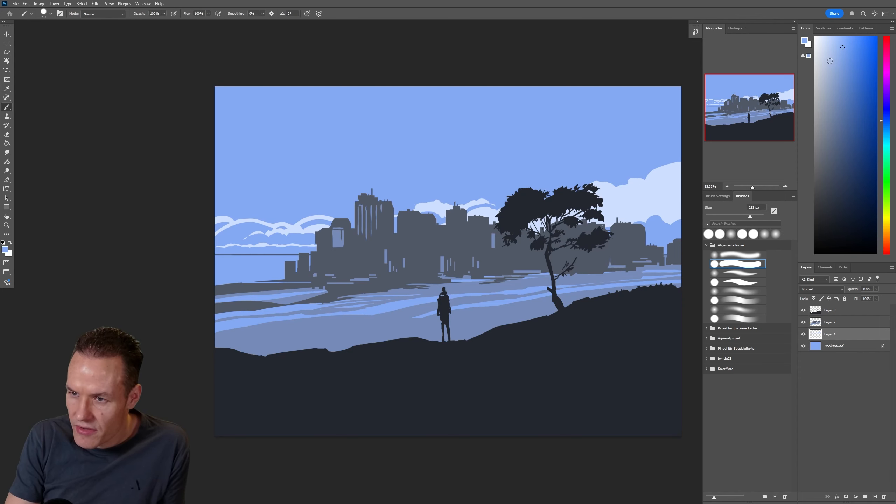
pyautogui.click(830, 61)
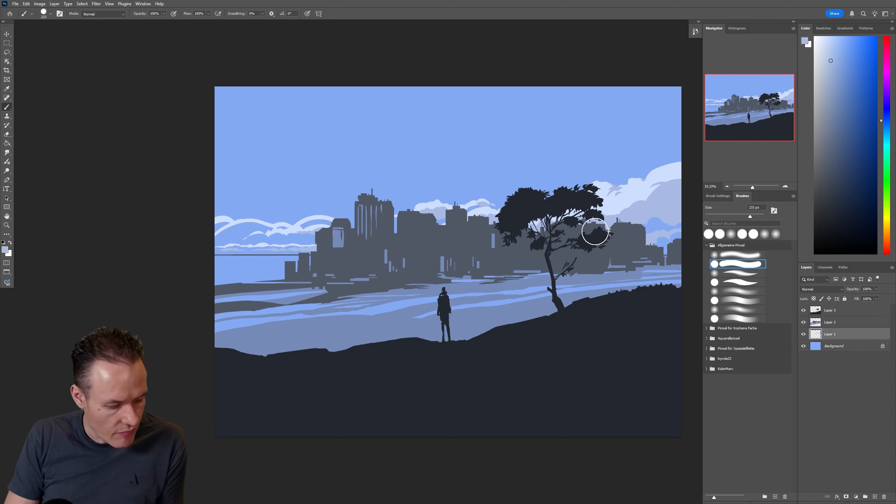
pyautogui.hotkey('ctrl', 'z')
pyautogui.press('l')
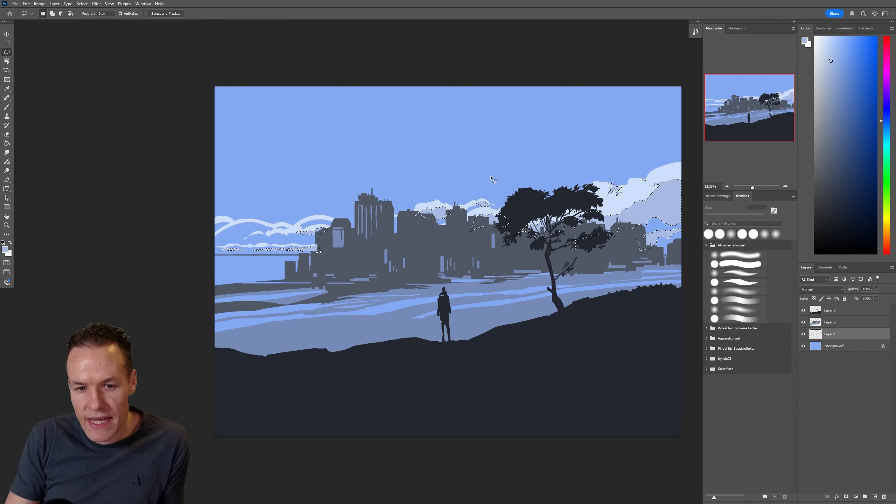
pyautogui.hotkey('ctrl', 'd')
pyautogui.press('b')
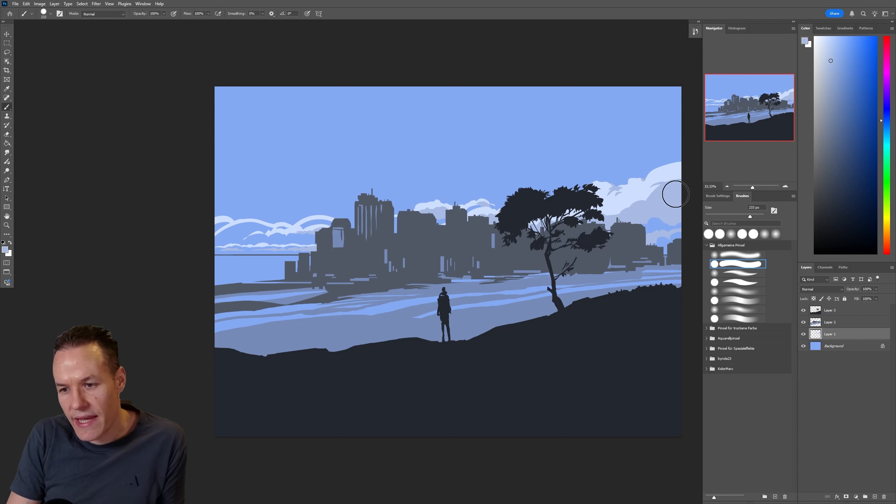
# Paint small grey-blue shadow strokes into the clouds left of the skyline with a hard round, pressure-tapered brush
pyautogui.click(742, 283)
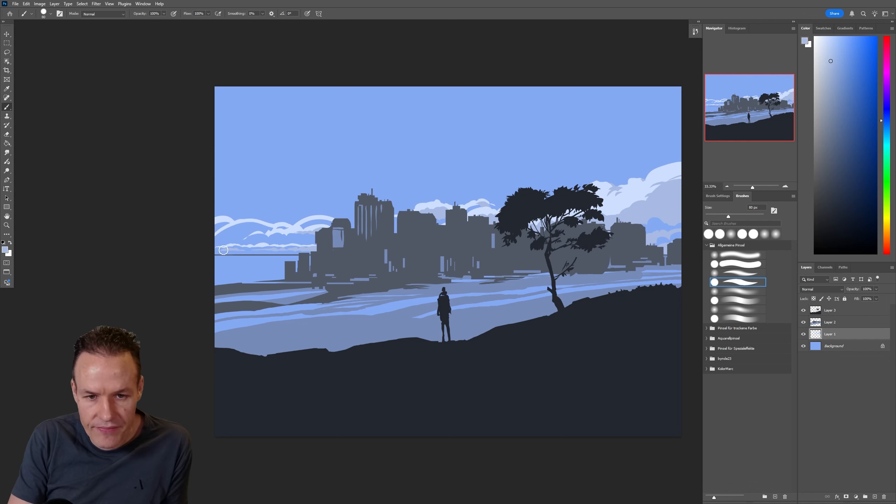
pyautogui.moveTo(274, 243)
pyautogui.mouseDown()
pyautogui.moveTo(258, 236)
pyautogui.moveTo(314, 240)
pyautogui.mouseUp()
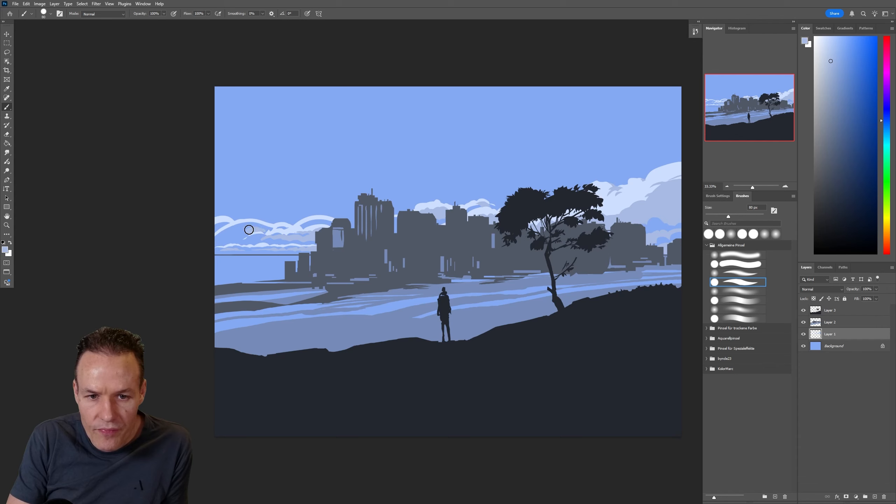
pyautogui.moveTo(245, 228)
pyautogui.mouseDown()
pyautogui.moveTo(265, 231)
pyautogui.moveTo(244, 235)
pyautogui.mouseUp()
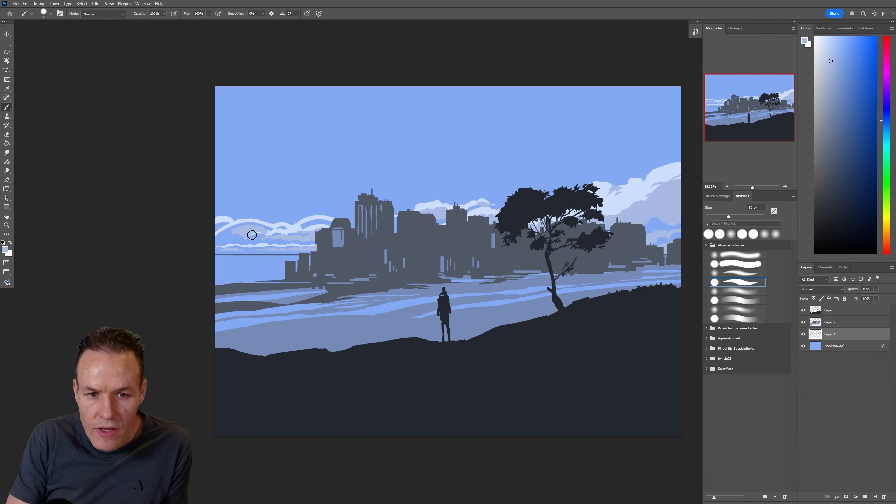
pyautogui.press('i')
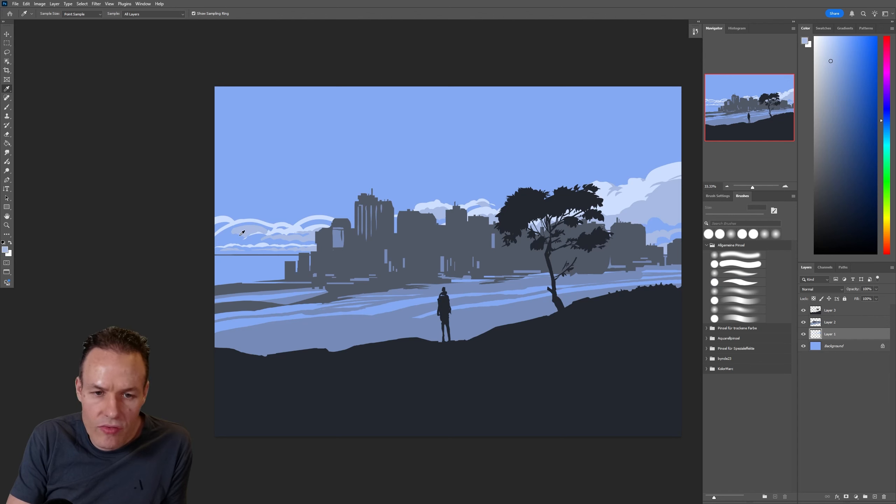
pyautogui.press('e')
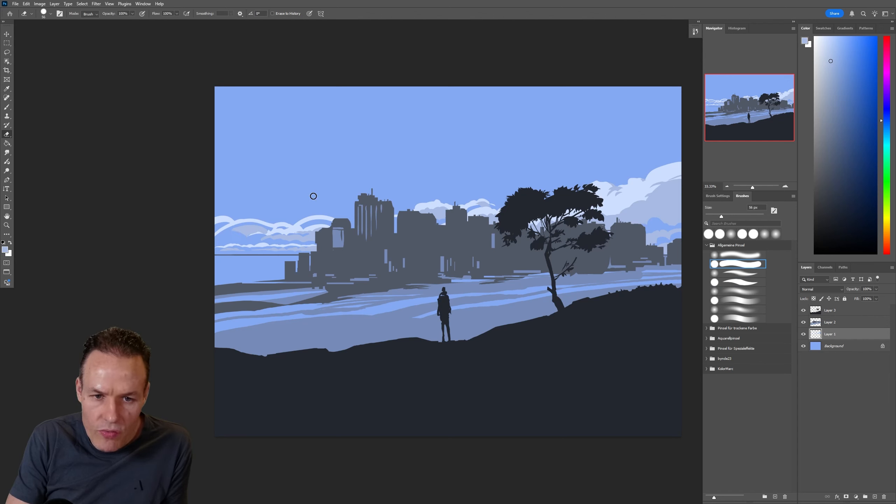
# Sample the pale cloud colour and brush light edges onto the clouds left of the skyline
pyautogui.press('b')
pyautogui.keyDown('alt'); pyautogui.click(278, 231); pyautogui.keyUp('alt')
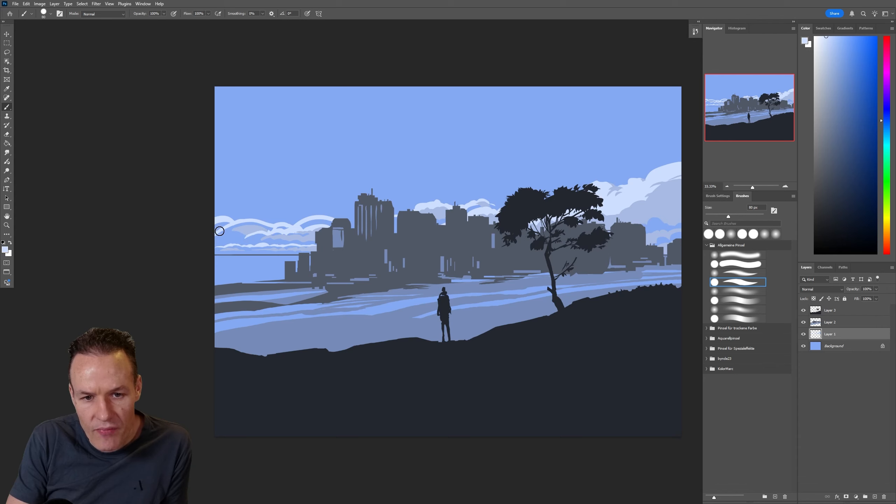
pyautogui.moveTo(236, 227)
pyautogui.mouseDown()
pyautogui.moveTo(262, 224)
pyautogui.moveTo(246, 223)
pyautogui.mouseUp()
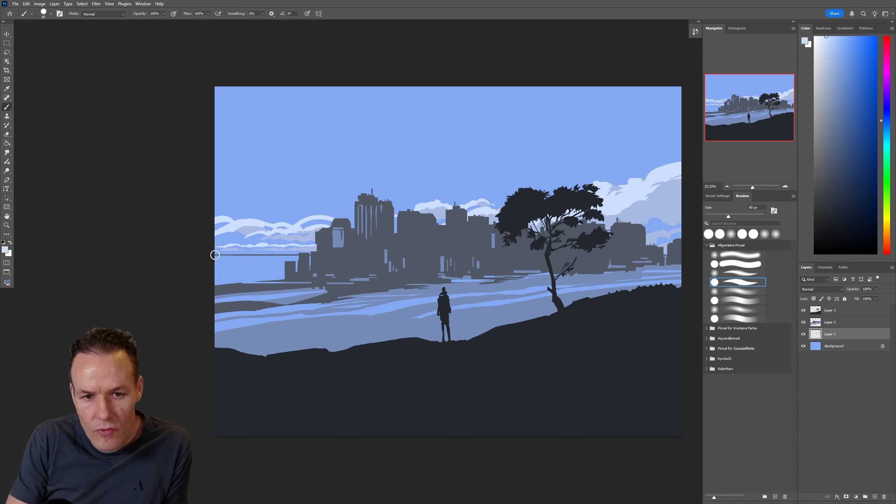
pyautogui.press('e')
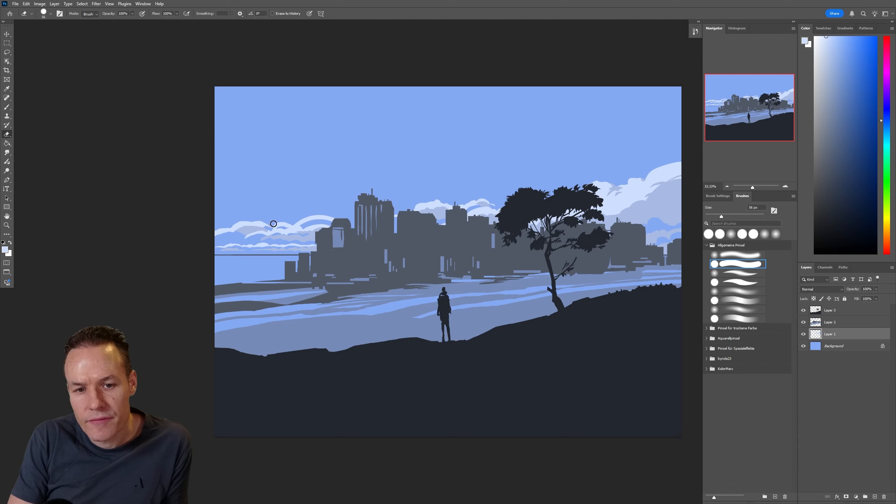
pyautogui.press('b')
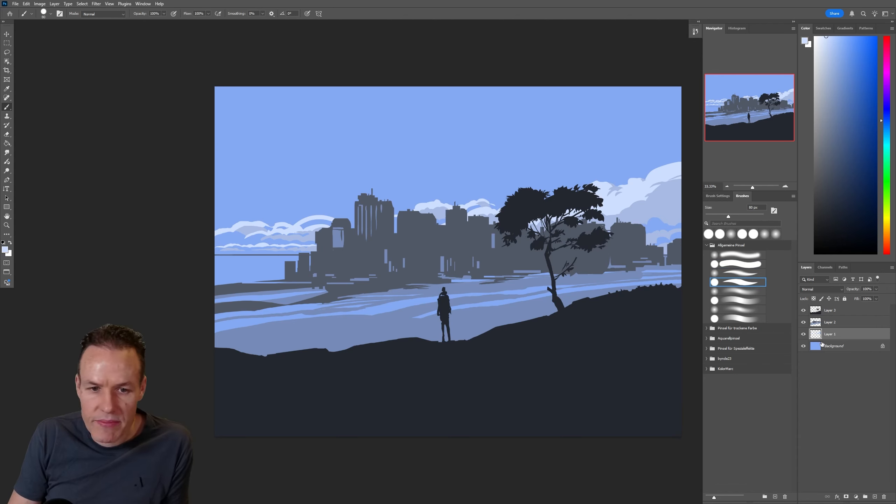
# Fill the gaps beneath the left clouds with their sampled shadow colour on a new layer above Background, and merge it with Layer 1
pyautogui.click(831, 347)
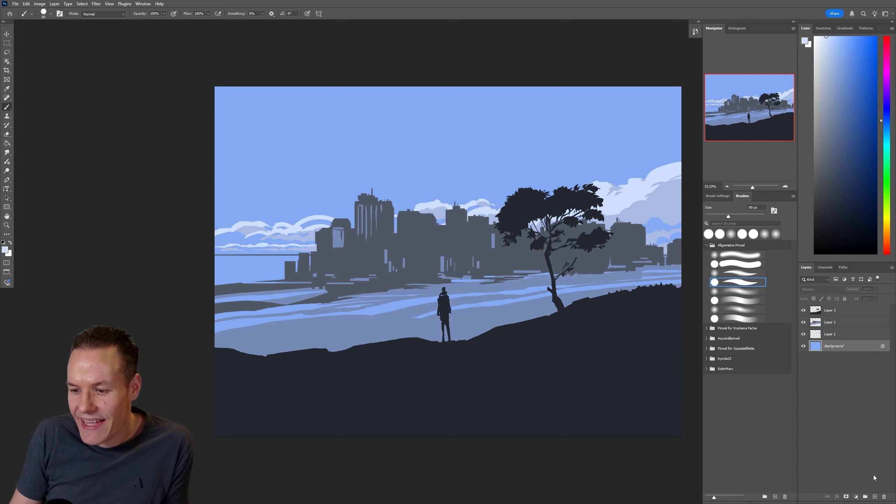
pyautogui.click(874, 497)
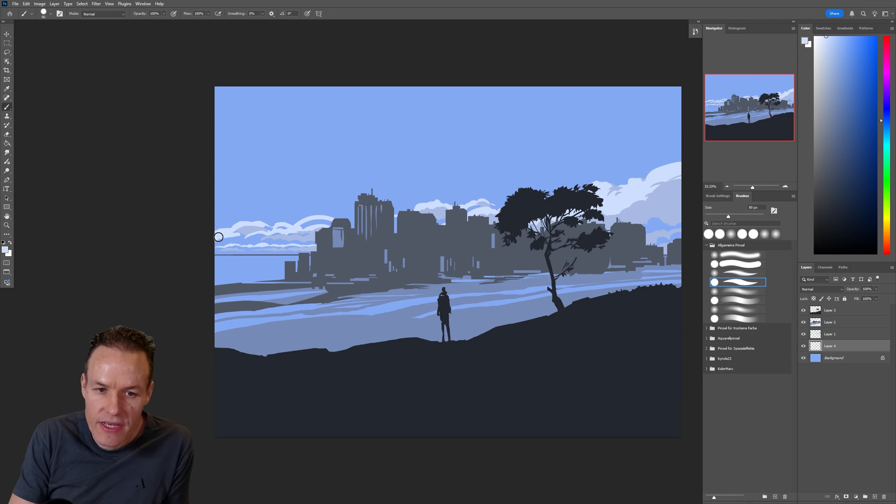
pyautogui.hotkey('ctrl', 'z')
pyautogui.keyDown('alt'); pyautogui.click(252, 228); pyautogui.keyUp('alt')
pyautogui.moveTo(263, 237); pyautogui.dragTo(229, 231)
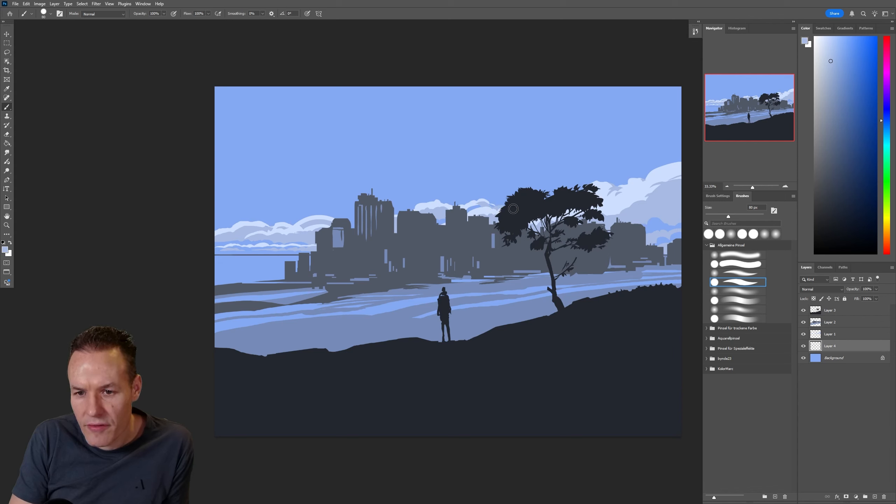
pyautogui.rightClick(819, 338)
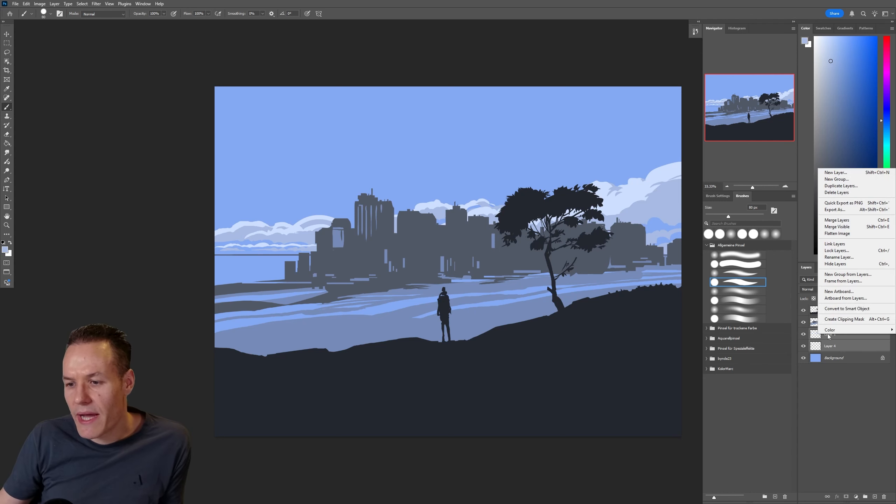
pyautogui.click(837, 220)
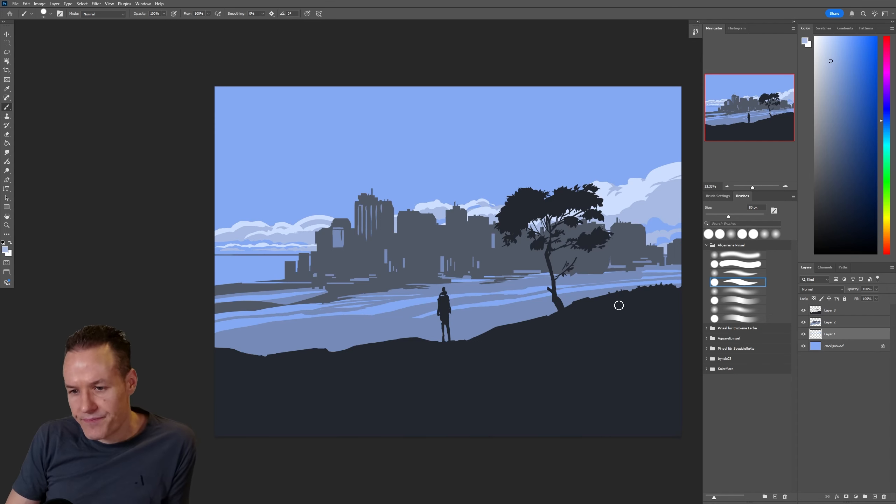
# On the Background layer, brighten the left and lower sky with a pale blue, using an enlarged soft round brush
pyautogui.click(828, 346)
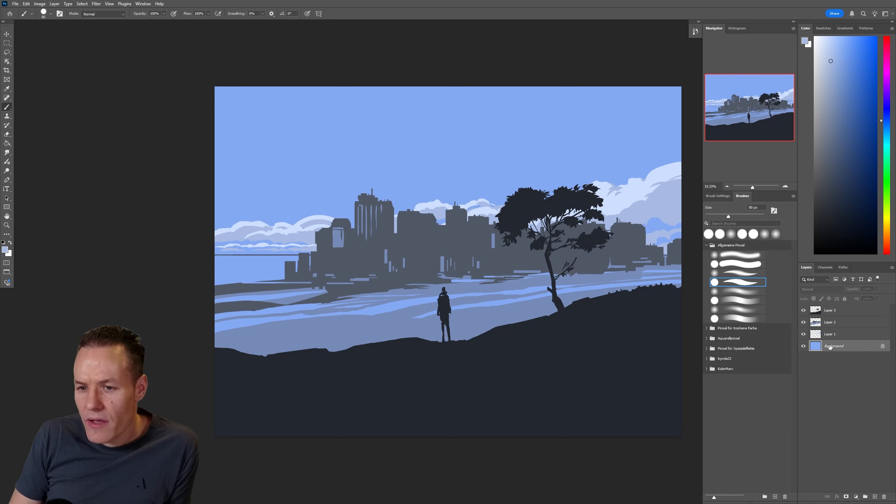
pyautogui.click(804, 345)
pyautogui.click(804, 347)
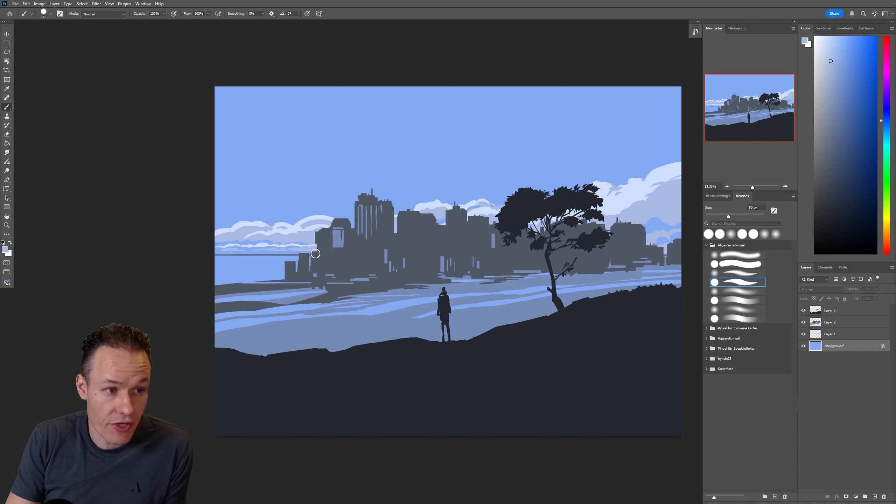
pyautogui.click(739, 310)
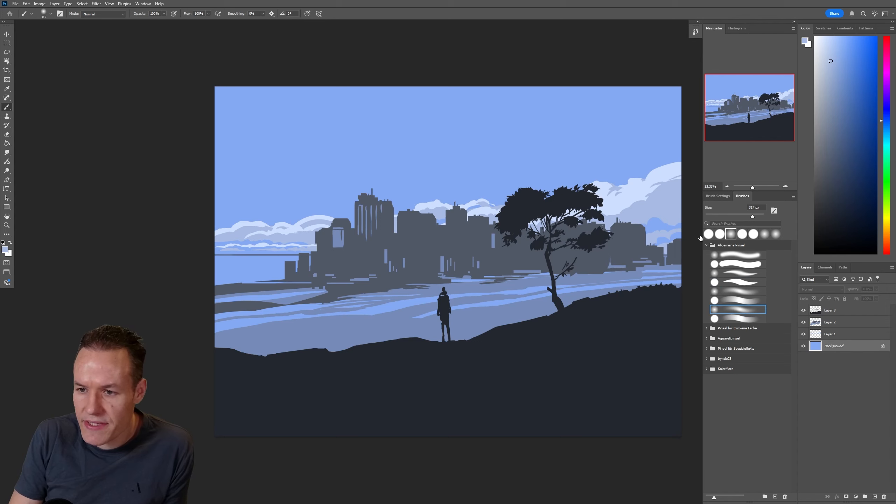
pyautogui.moveTo(754, 219); pyautogui.dragTo(759, 219)
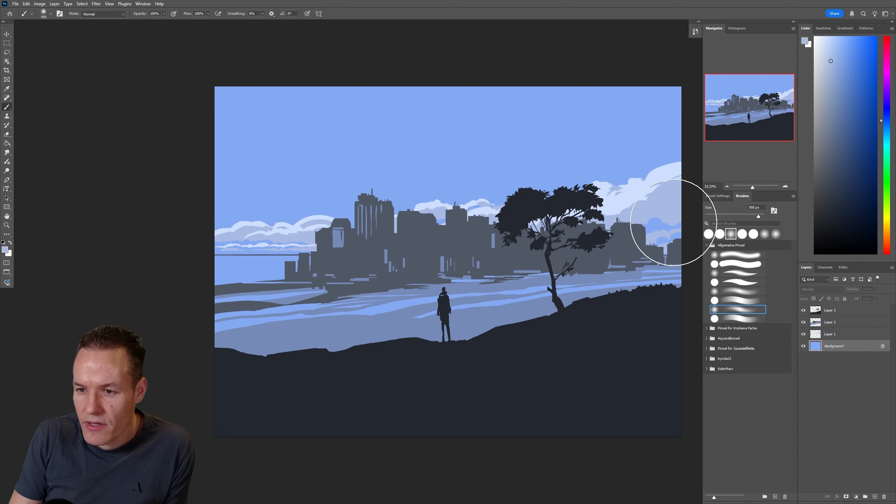
pyautogui.press('i')
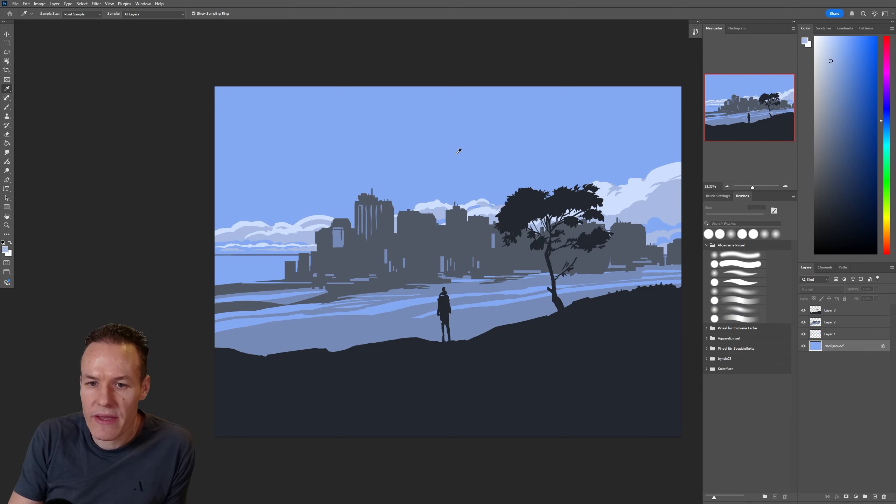
pyautogui.press('b')
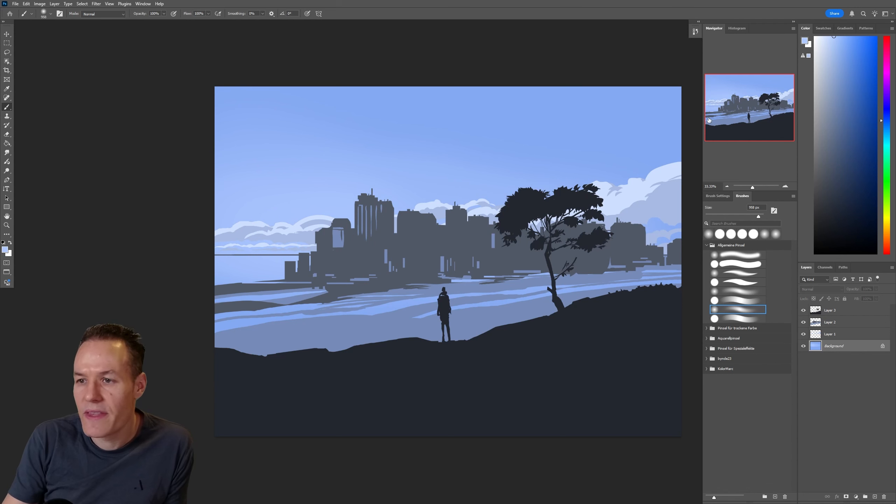
# Sample the upper sky, deepen it to a more saturated blue, and softly darken the upper and right sky
pyautogui.press('i')
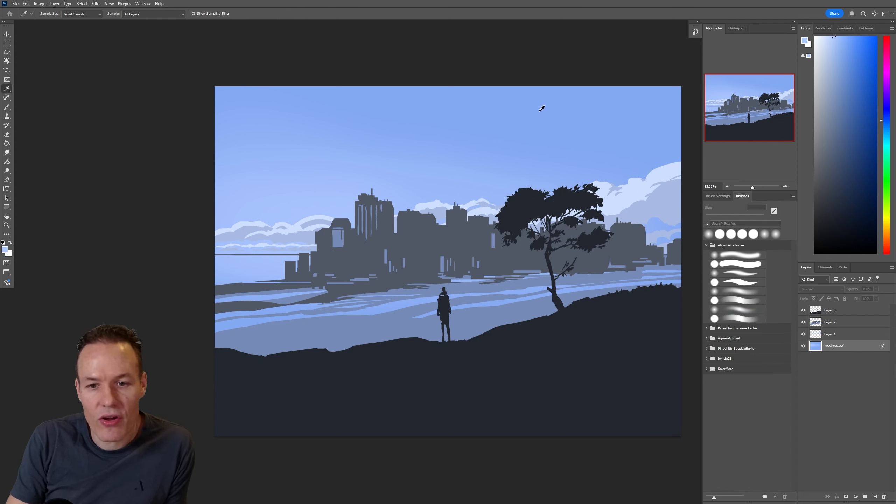
pyautogui.click(543, 113)
pyautogui.press('b')
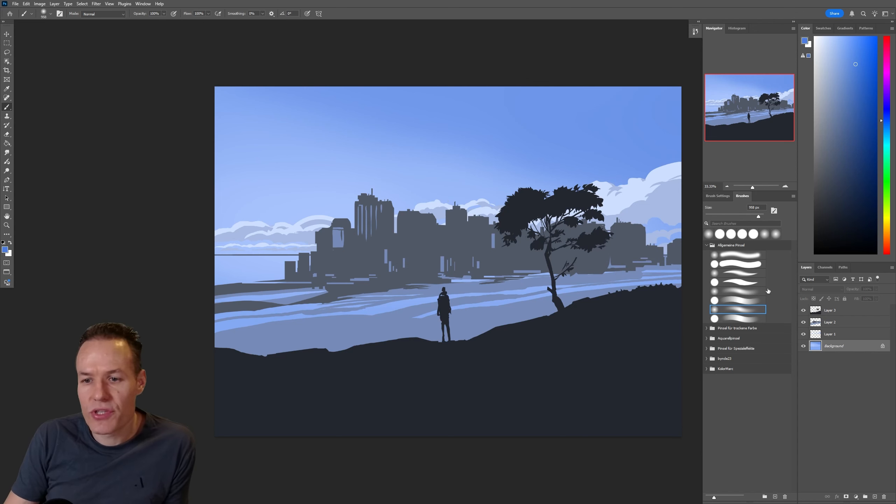
# Identify the cloud layer, Layer 1, lock its transparent pixels, and softly tint the right-hand clouds blue, undoing the last stroke
pyautogui.click(837, 334)
pyautogui.click(803, 334)
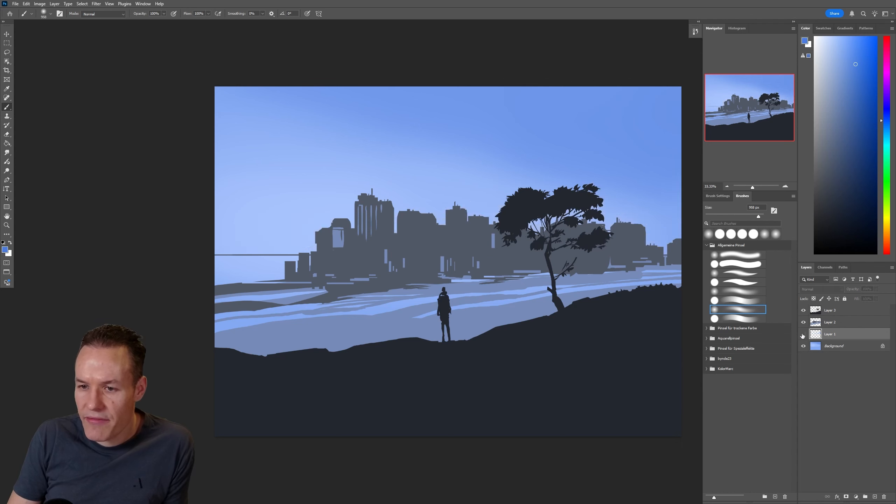
pyautogui.click(803, 334)
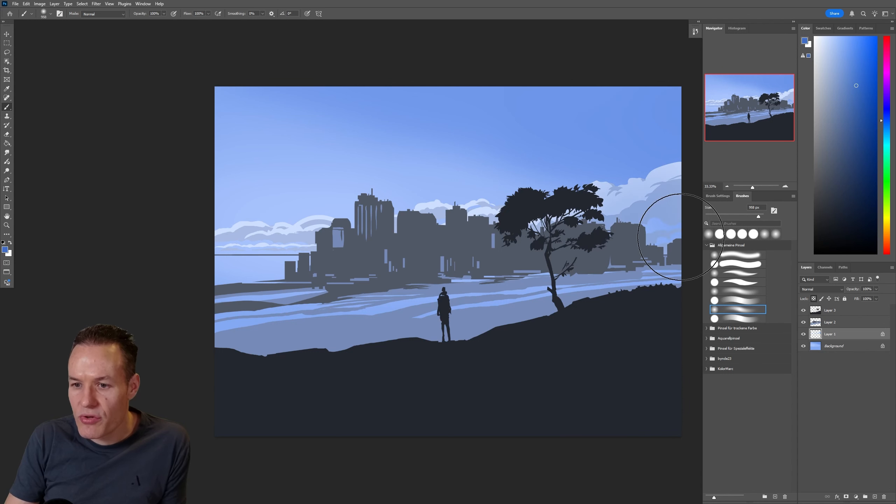
pyautogui.hotkey('ctrl', 'z')
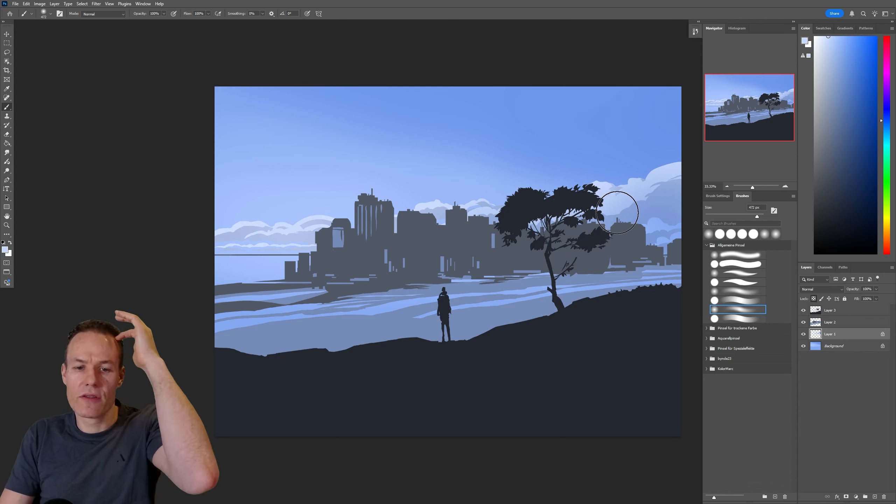
# Enclose the thin dark horizon line left of the city in a rectangular selection, delete it on Layer 2, and deselect
pyautogui.click(834, 345)
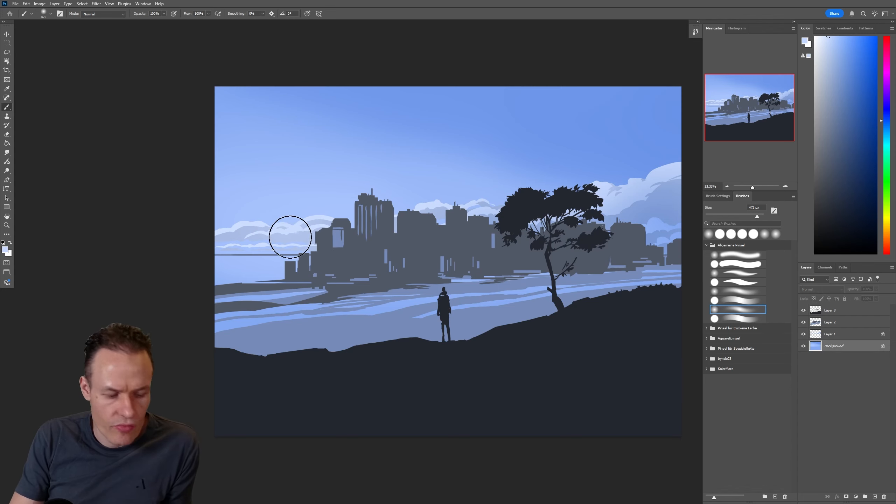
pyautogui.click(803, 346)
pyautogui.click(803, 346)
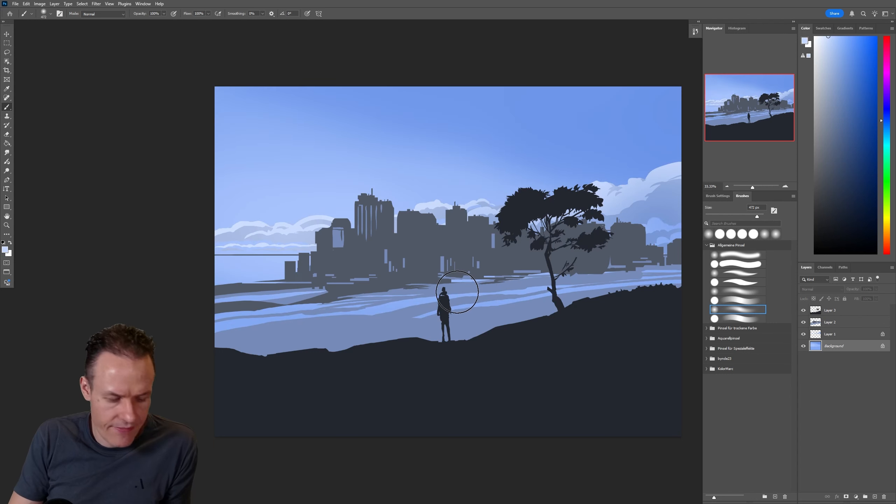
pyautogui.press('l')
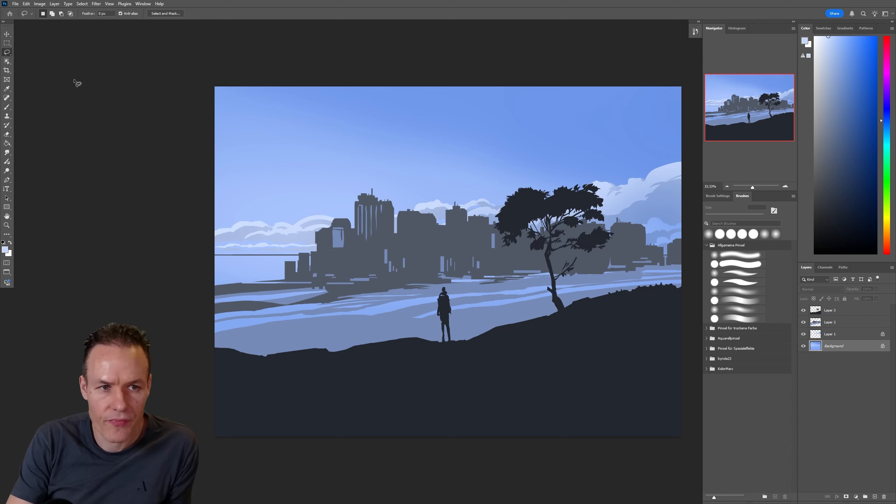
pyautogui.click(7, 43)
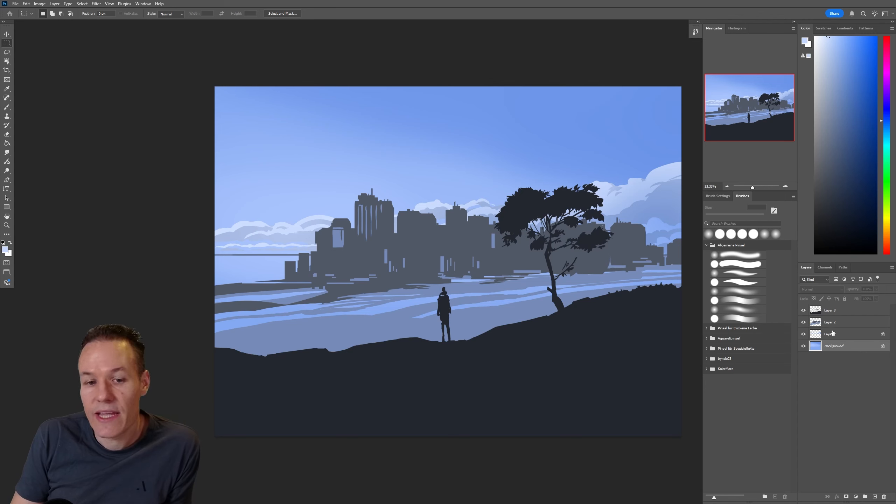
pyautogui.click(830, 310)
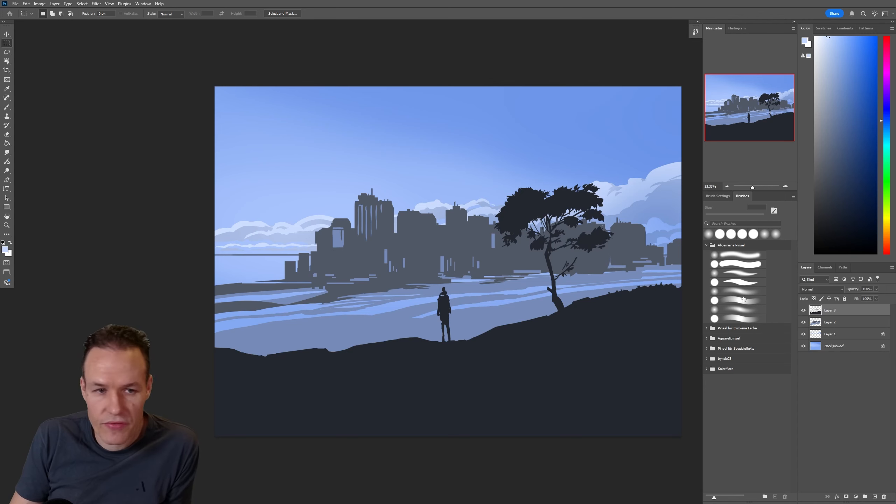
pyautogui.moveTo(297, 251); pyautogui.dragTo(208, 259)
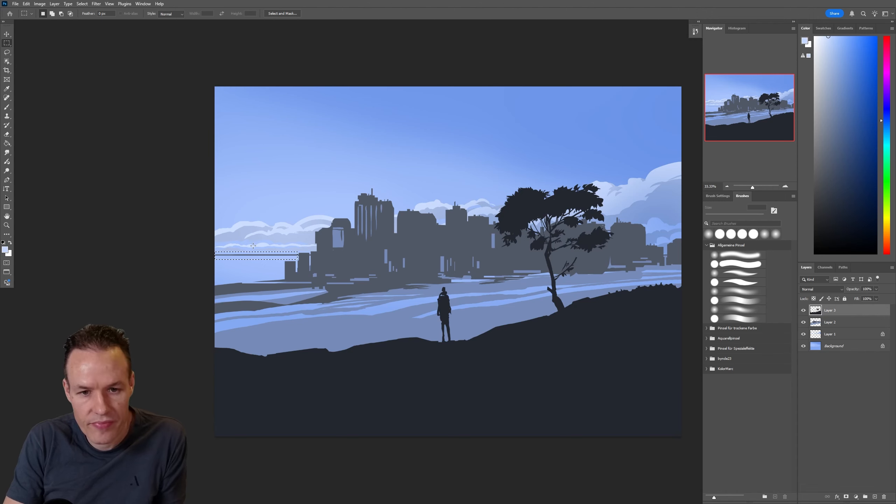
pyautogui.click(824, 322)
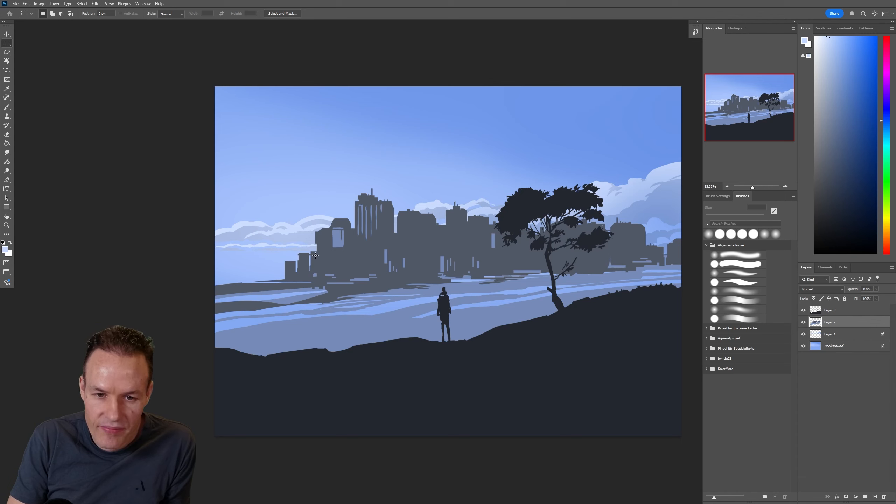
# Select the water strip below the left horizon, softly darken it on the Background layer with the sampled upper-sky blue, and deselect
pyautogui.moveTo(293, 261); pyautogui.dragTo(191, 286)
pyautogui.click(843, 347)
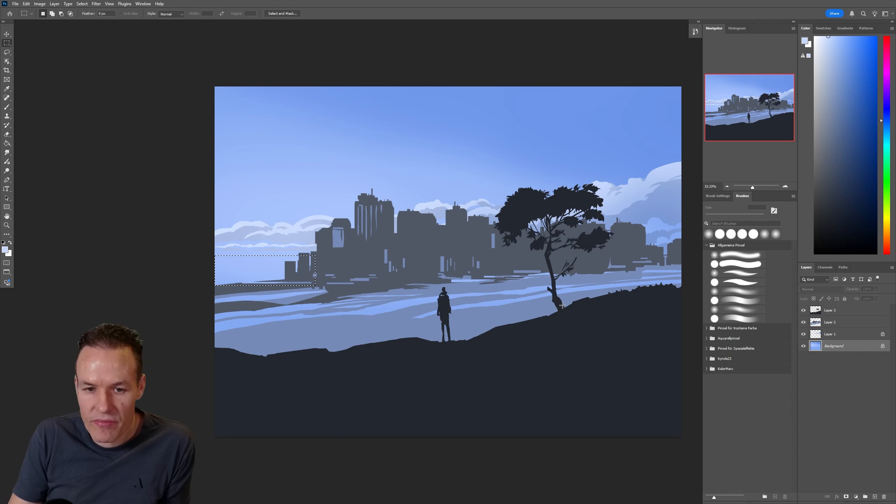
pyautogui.press('b')
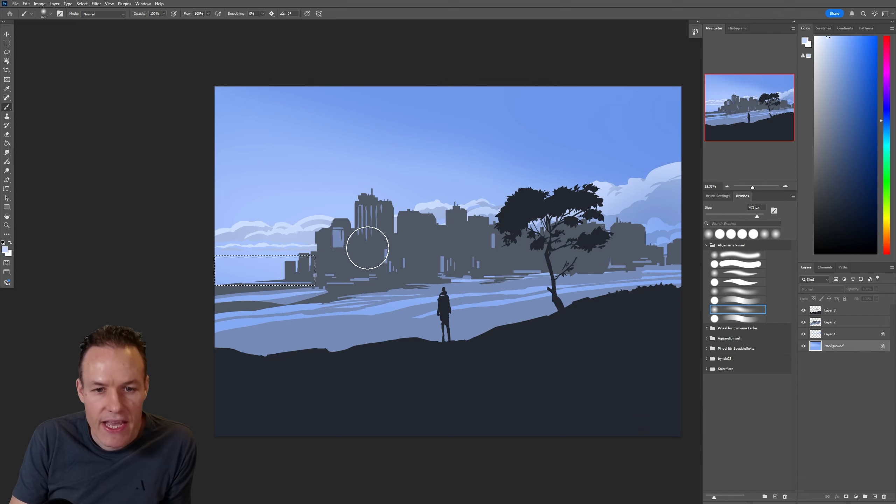
pyautogui.press('i')
pyautogui.click(577, 150)
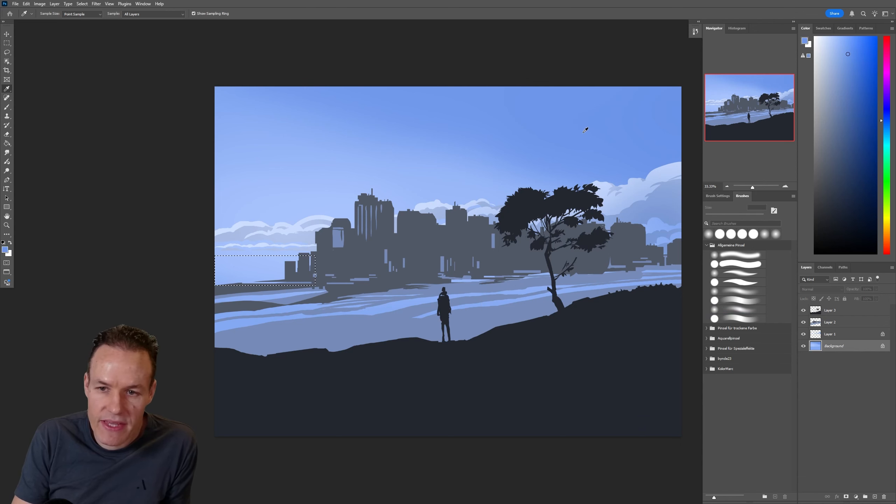
pyautogui.press('b')
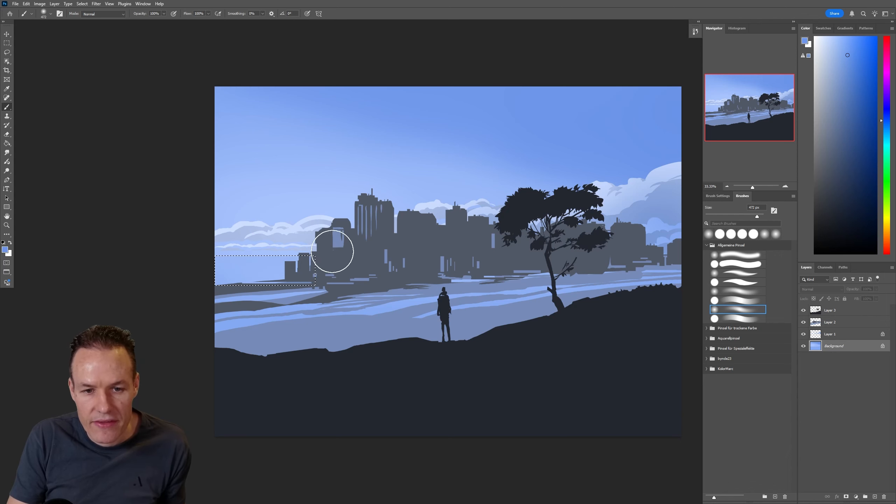
pyautogui.moveTo(219, 245); pyautogui.dragTo(384, 257)
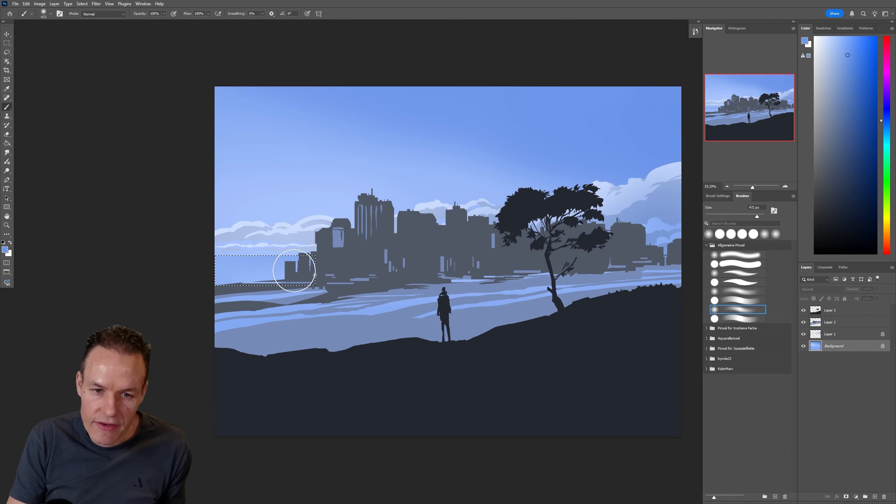
pyautogui.hotkey('ctrl', 'd')
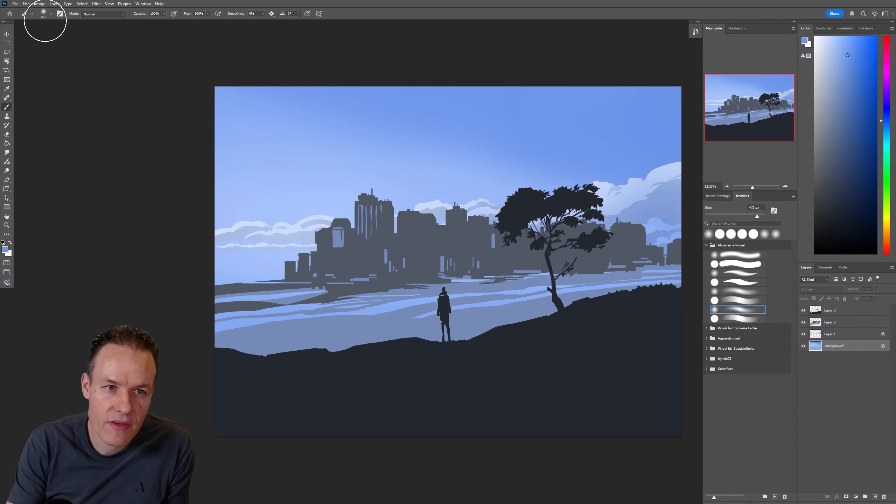
pyautogui.click(26, 5)
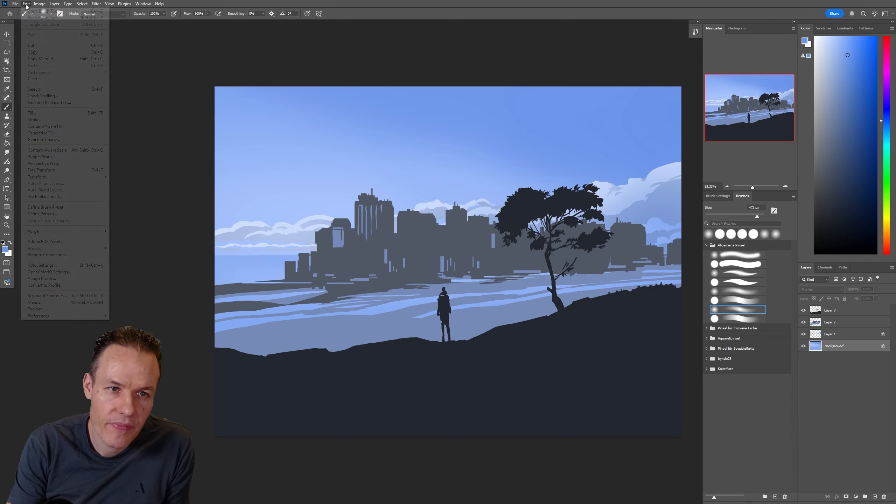
pyautogui.click(36, 19)
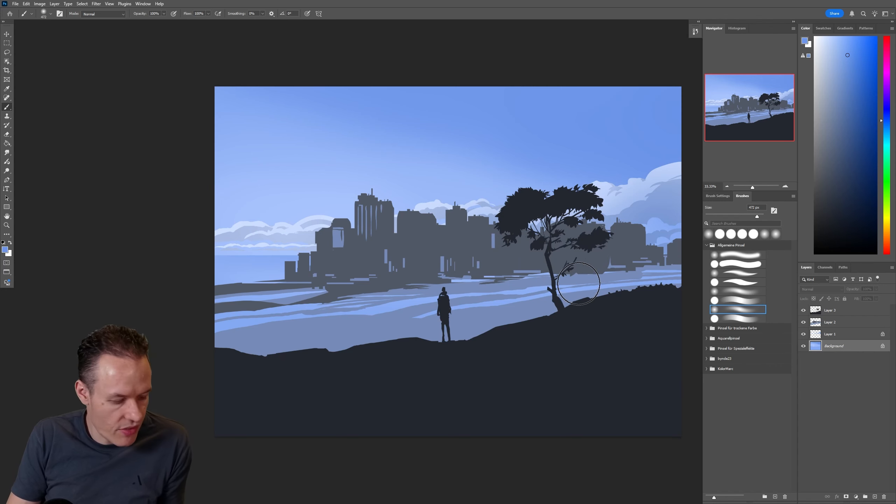
pyautogui.hotkey('ctrl', 'z')
pyautogui.press('l')
pyautogui.click(171, 253)
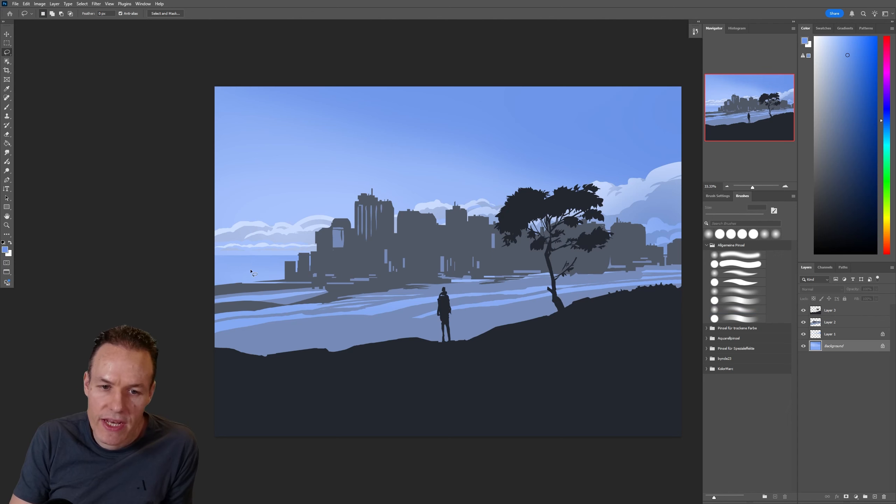
# Paint pale horizontal reflections on the water below the left horizon with the sampled cloud highlight colour and a 25 px hard round brush
pyautogui.press('b')
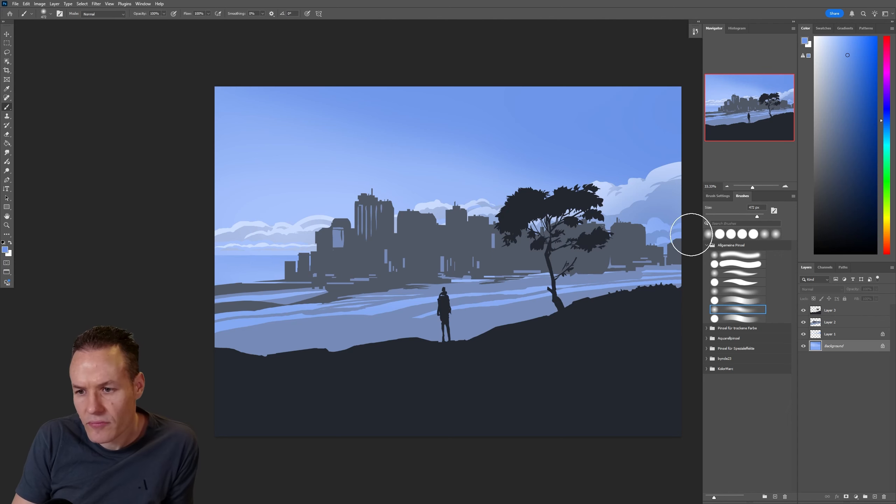
pyautogui.click(719, 233)
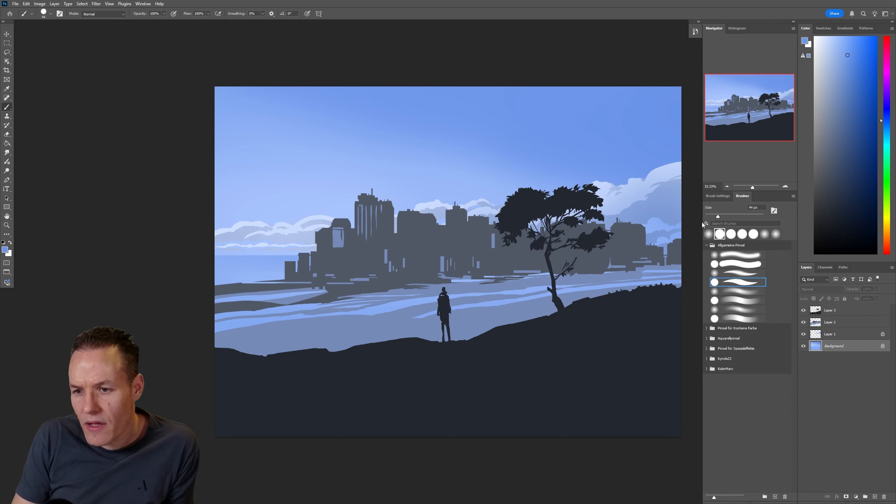
pyautogui.press('i')
pyautogui.click(267, 240)
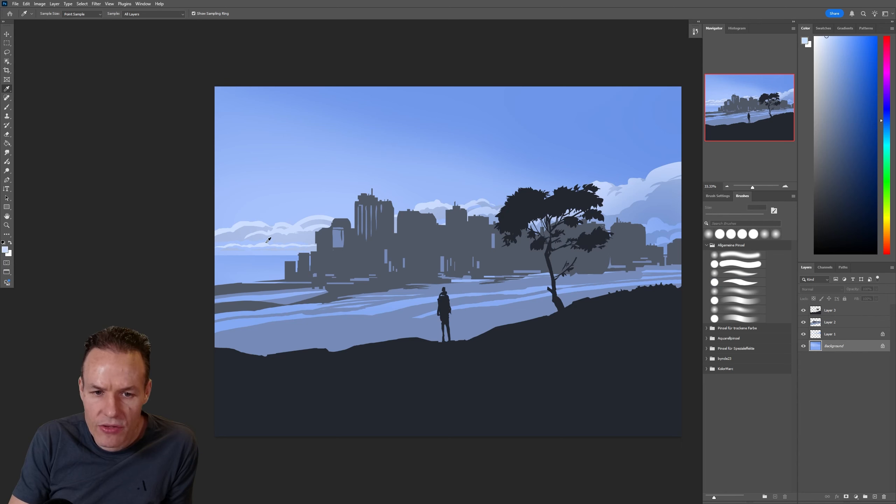
pyautogui.press('b')
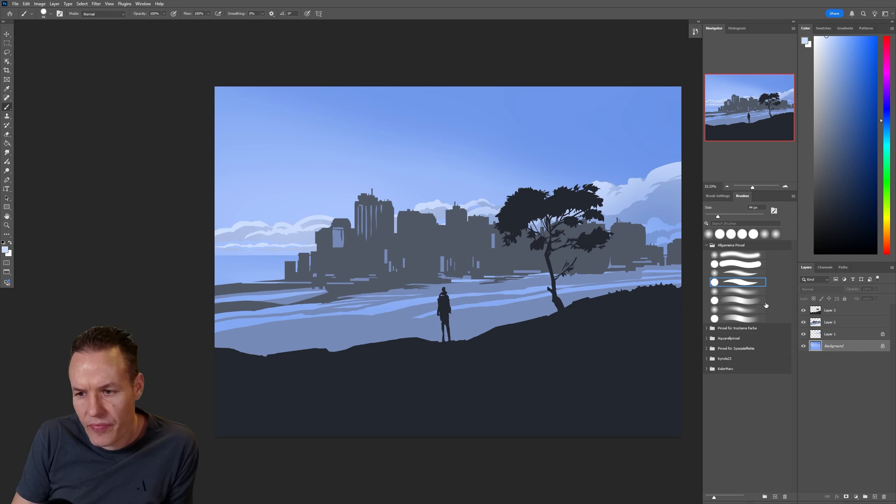
pyautogui.click(743, 319)
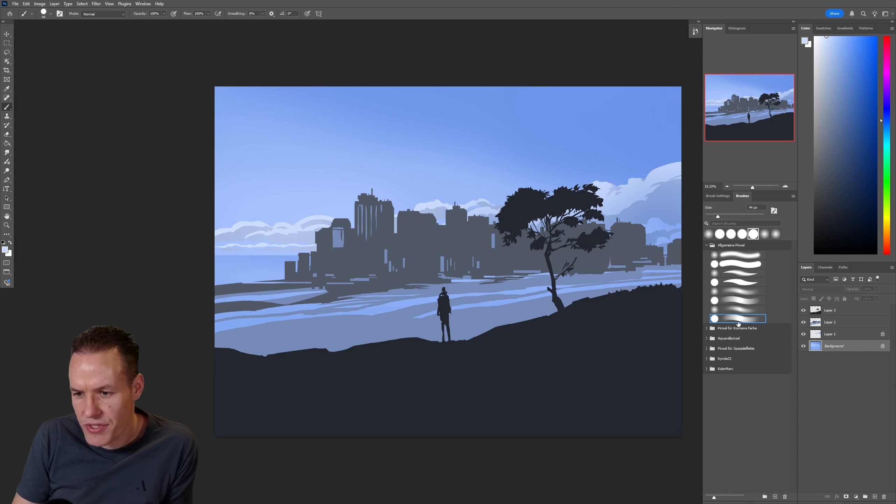
pyautogui.click(736, 300)
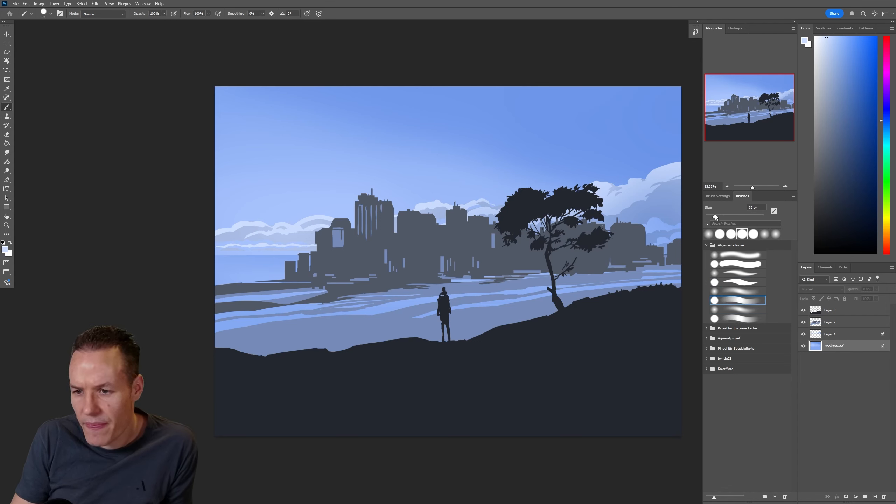
pyautogui.moveTo(716, 216); pyautogui.dragTo(712, 216)
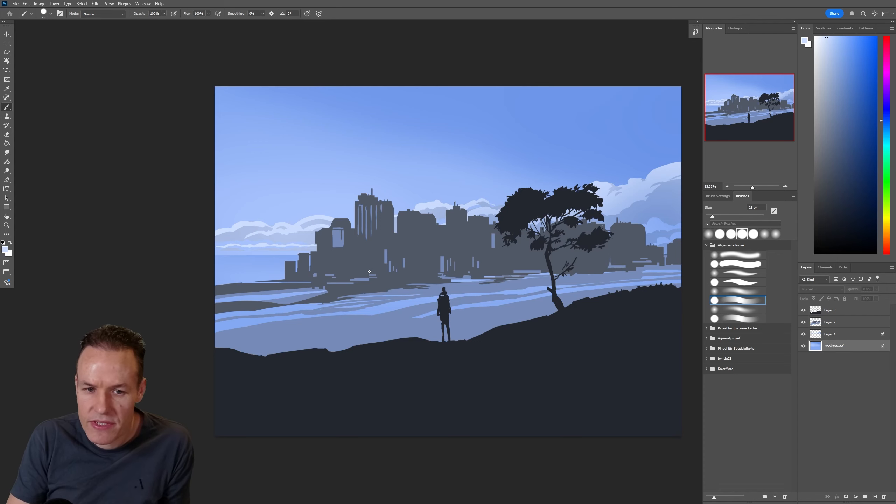
pyautogui.moveTo(211, 260); pyautogui.dragTo(243, 260)
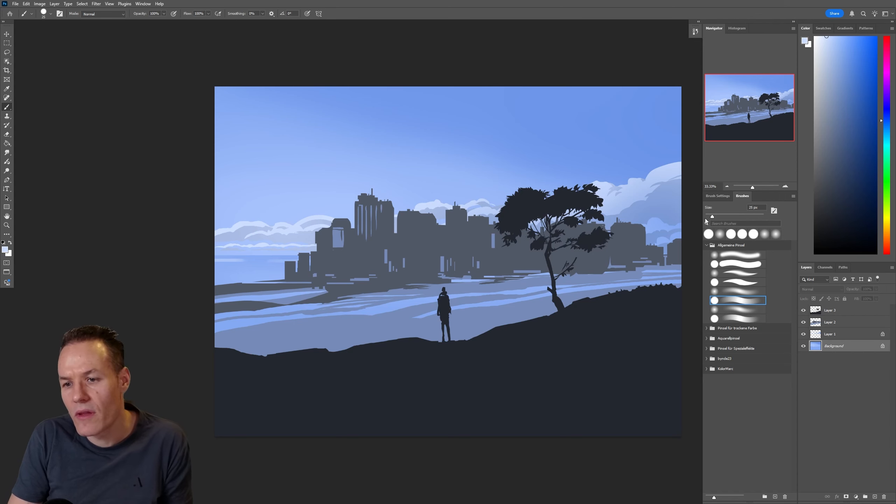
# Add finer streaks to the left water with a 13 px brush, using the sampled water blue and a darker blue
pyautogui.moveTo(712, 216); pyautogui.dragTo(710, 216)
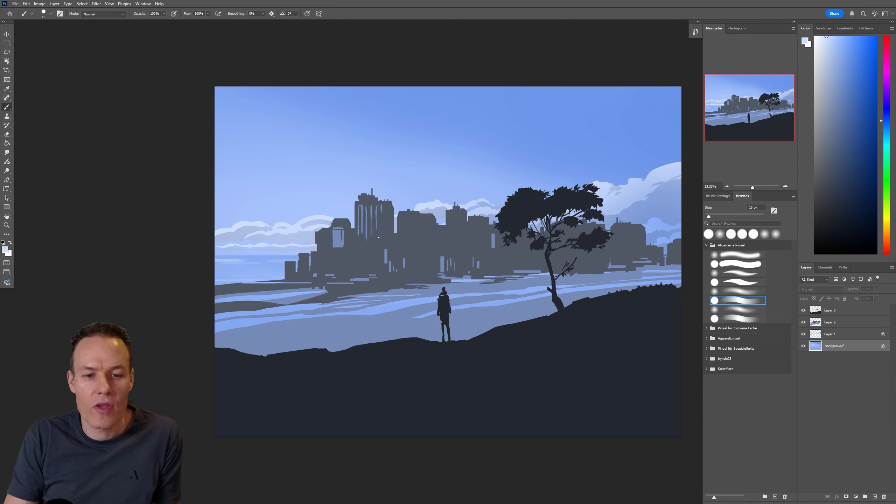
pyautogui.keyDown('alt'); pyautogui.click(255, 257); pyautogui.keyUp('alt')
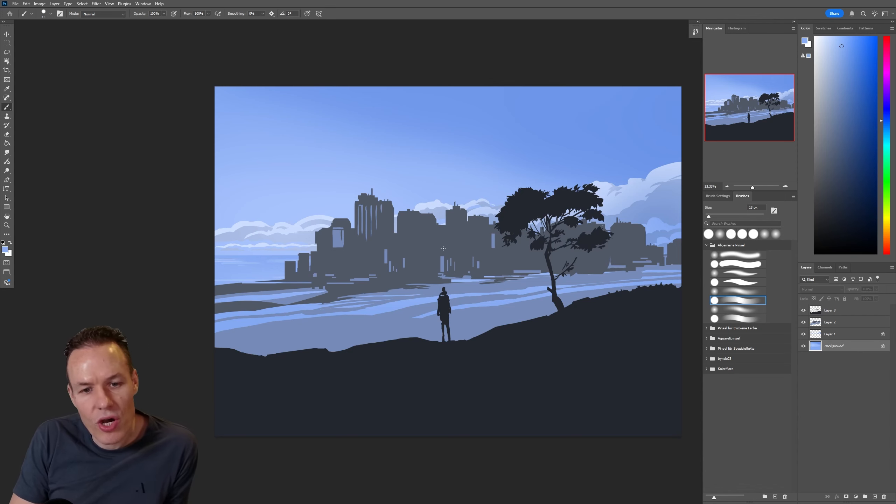
pyautogui.press('i')
pyautogui.click(273, 256)
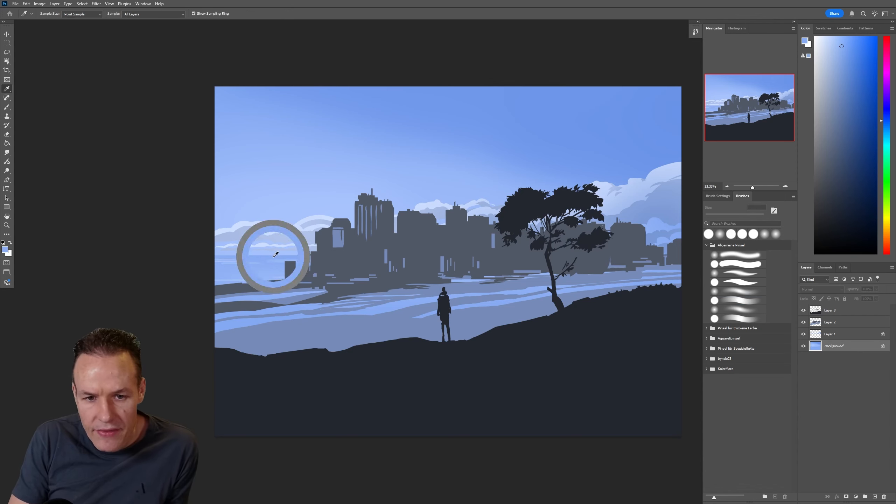
pyautogui.press('b')
pyautogui.click(848, 69)
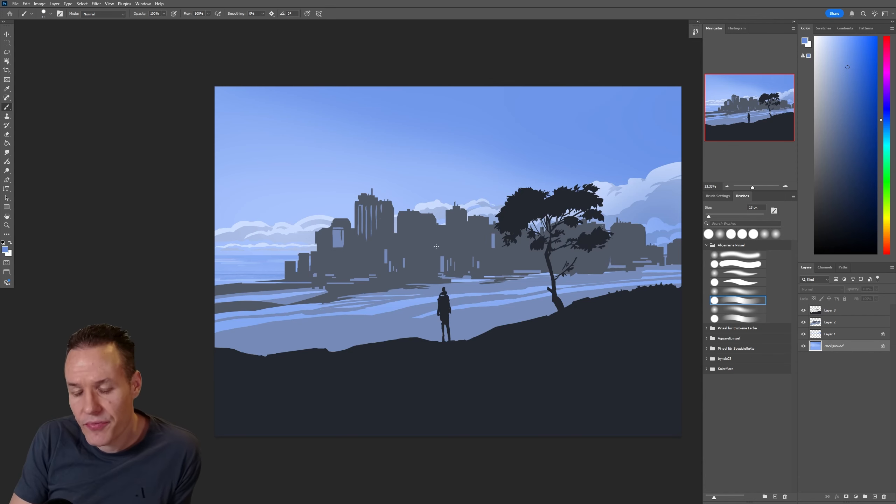
# Paint mid-grey highlights on the base of the tree trunk and the adjacent ground on Layer 3, using a 64 px hard round brush
pyautogui.click(830, 311)
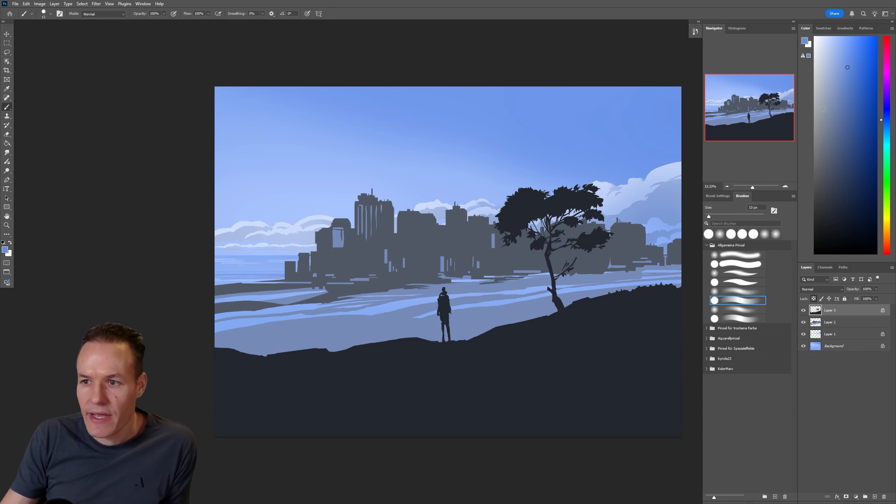
pyautogui.press('i')
pyautogui.click(570, 326)
pyautogui.click(579, 334)
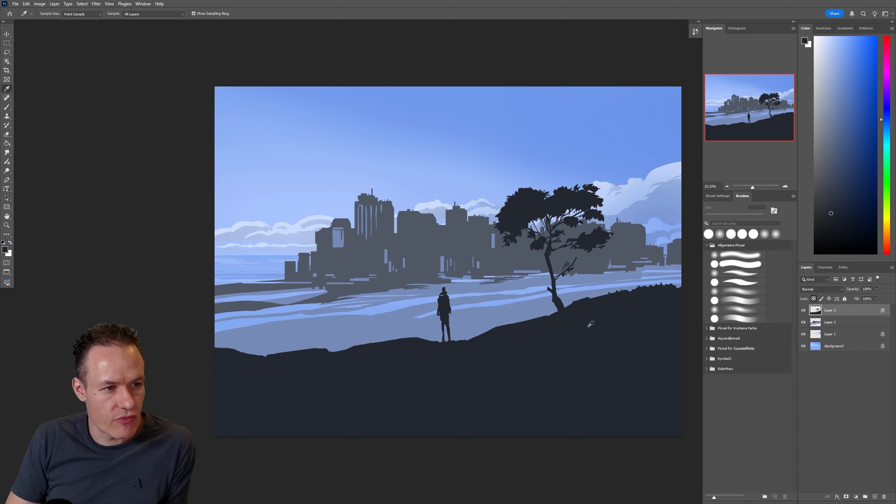
pyautogui.press('b')
pyautogui.click(819, 150)
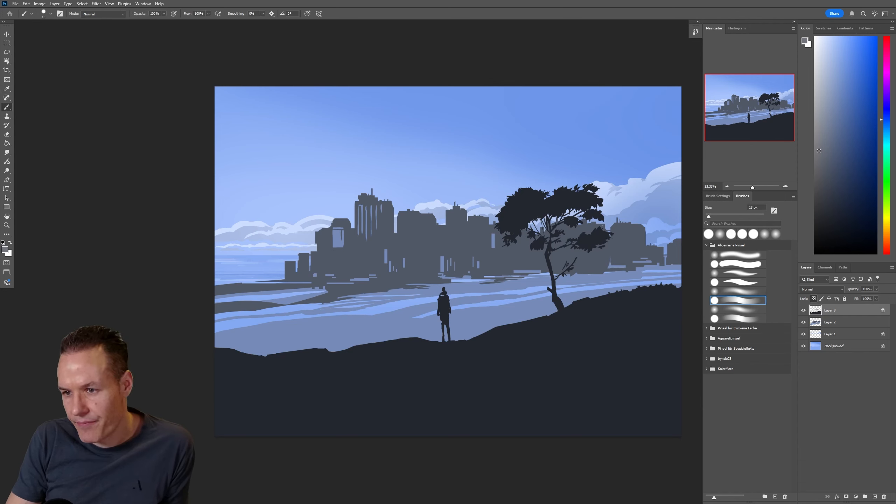
pyautogui.click(818, 152)
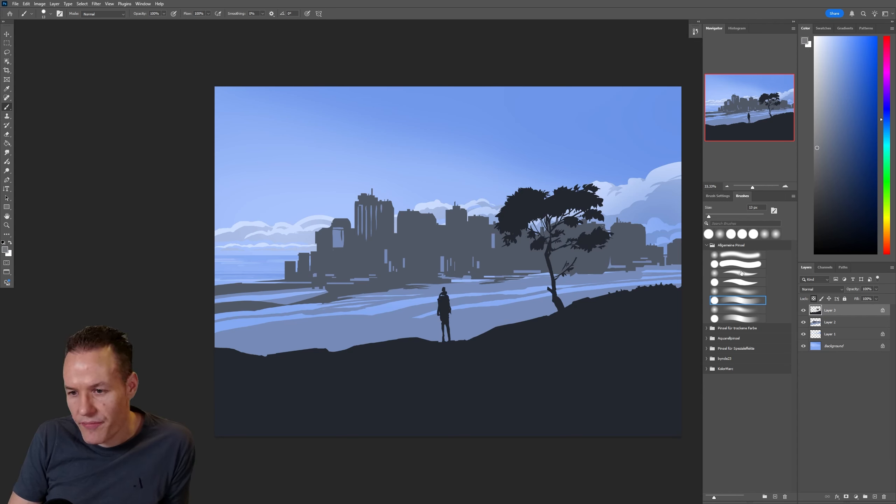
pyautogui.click(740, 282)
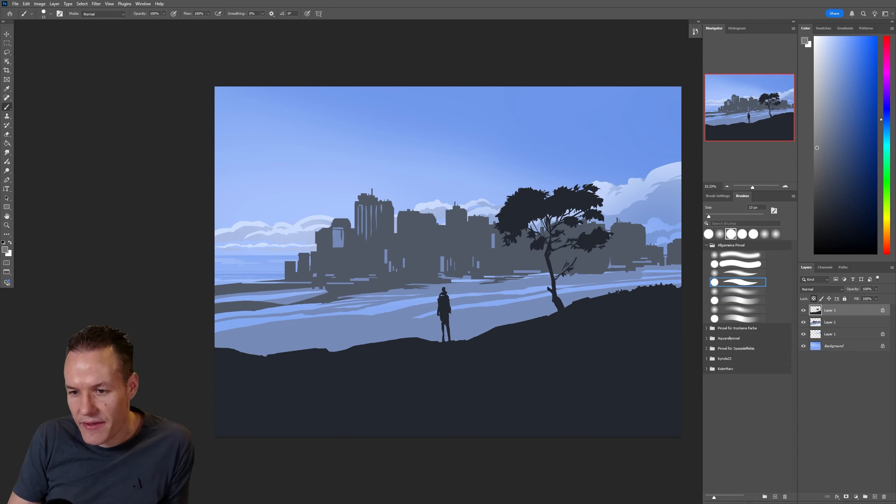
pyautogui.click(723, 216)
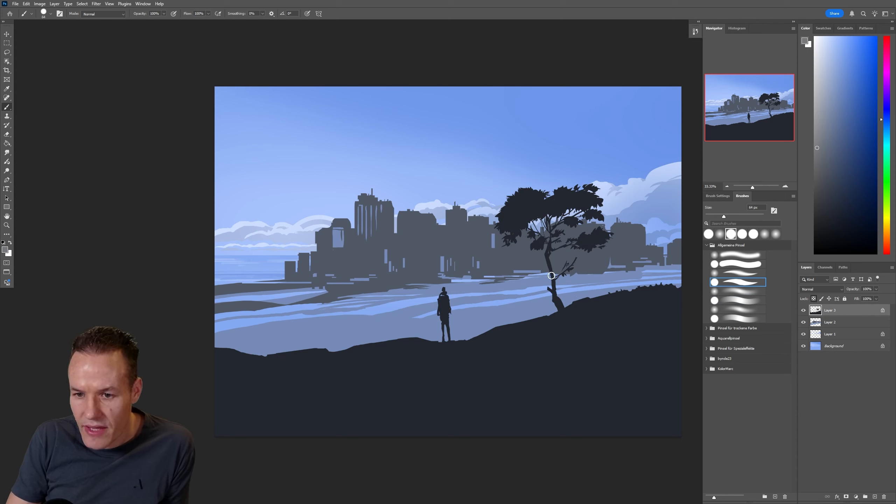
pyautogui.moveTo(550, 275); pyautogui.dragTo(551, 298)
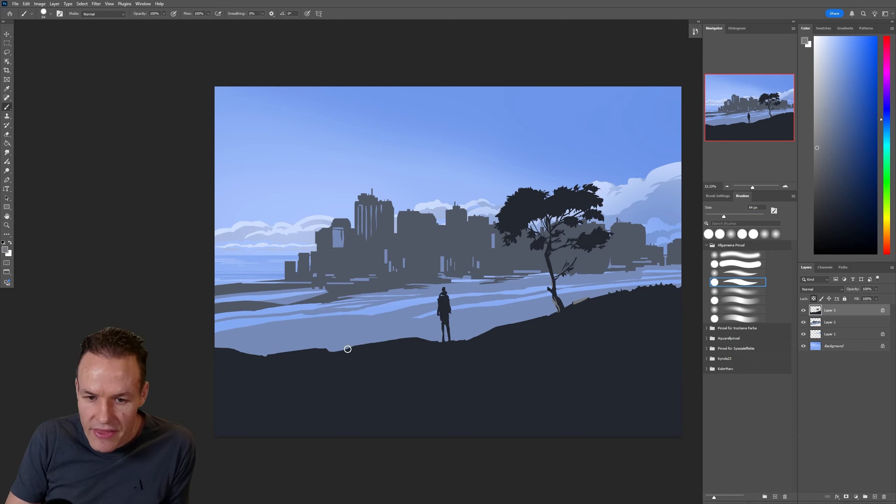
# Paint broad grey highlight patches along the foreground ridge from the left edge of the painting to the slope below the tree
pyautogui.moveTo(344, 349)
pyautogui.mouseDown()
pyautogui.moveTo(409, 337)
pyautogui.moveTo(354, 349)
pyautogui.moveTo(421, 347)
pyautogui.moveTo(368, 349)
pyautogui.moveTo(421, 345)
pyautogui.mouseUp()
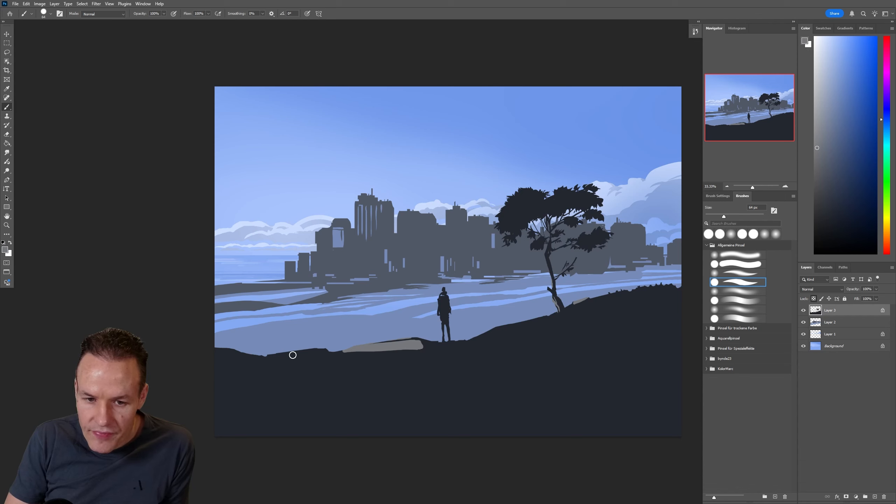
pyautogui.moveTo(271, 355); pyautogui.dragTo(355, 367)
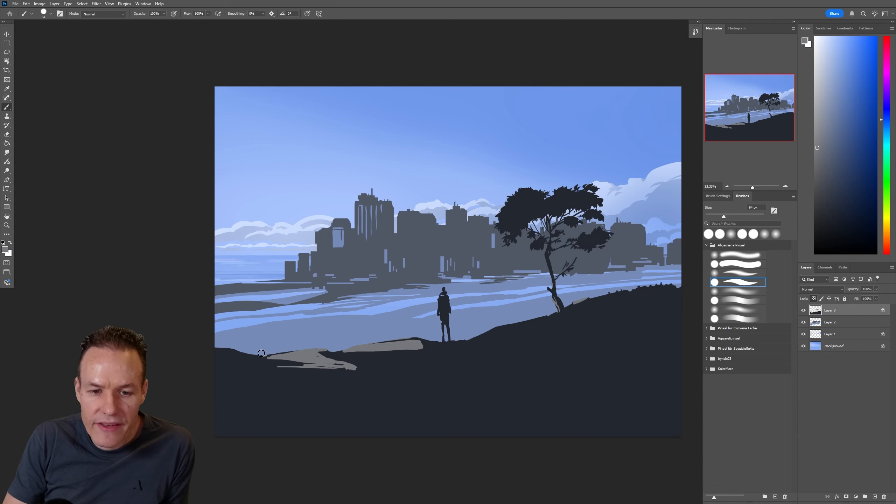
pyautogui.moveTo(249, 337)
pyautogui.mouseDown()
pyautogui.moveTo(215, 361)
pyautogui.moveTo(289, 361)
pyautogui.mouseUp()
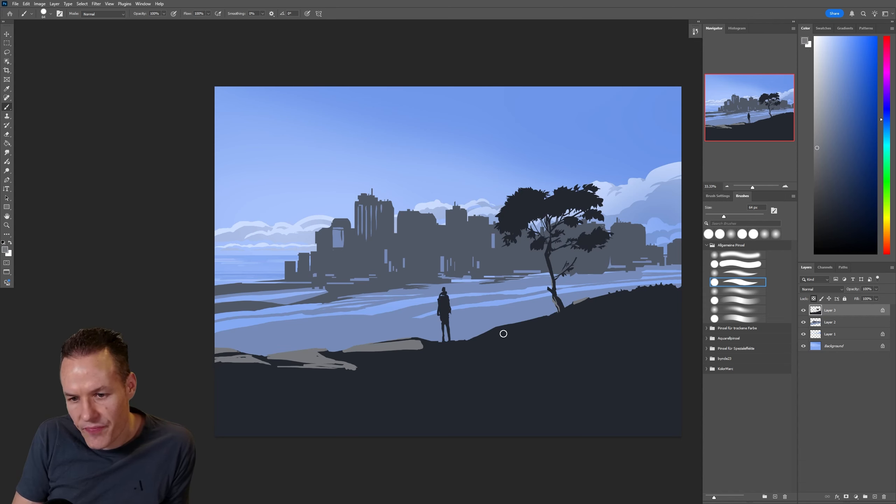
pyautogui.moveTo(480, 336)
pyautogui.mouseDown()
pyautogui.moveTo(543, 321)
pyautogui.moveTo(485, 335)
pyautogui.moveTo(551, 330)
pyautogui.mouseUp()
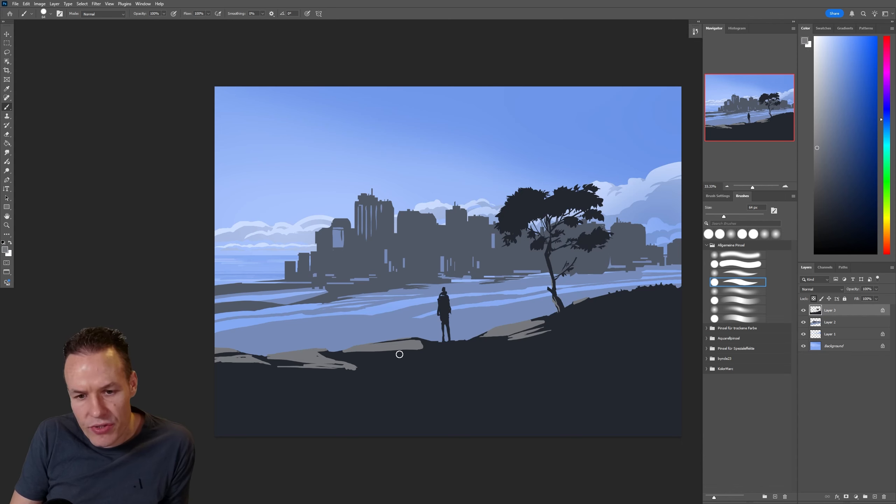
# Paint a grey path curving from the figure's feet to the lower-left edge of the painting and fill in its surface
pyautogui.moveTo(466, 347)
pyautogui.mouseDown()
pyautogui.moveTo(449, 343)
pyautogui.moveTo(456, 349)
pyautogui.moveTo(420, 368)
pyautogui.moveTo(193, 407)
pyautogui.moveTo(250, 414)
pyautogui.moveTo(386, 381)
pyautogui.moveTo(452, 346)
pyautogui.mouseUp()
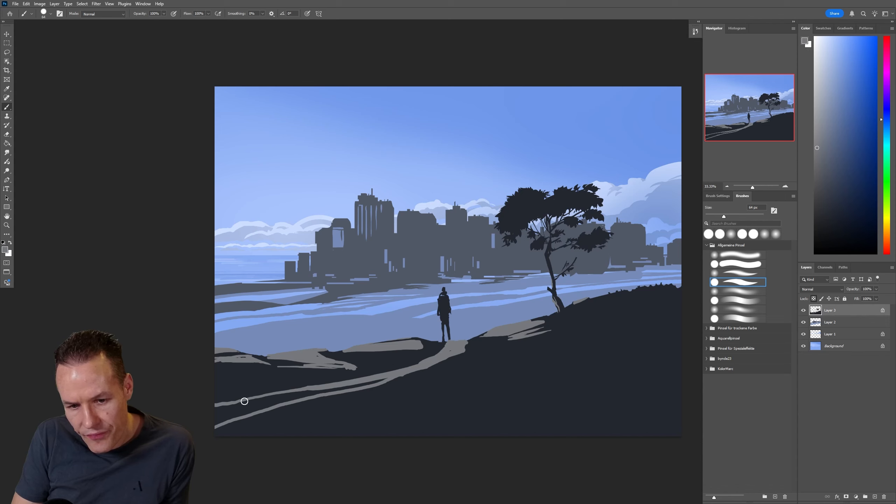
pyautogui.moveTo(229, 397); pyautogui.dragTo(320, 385)
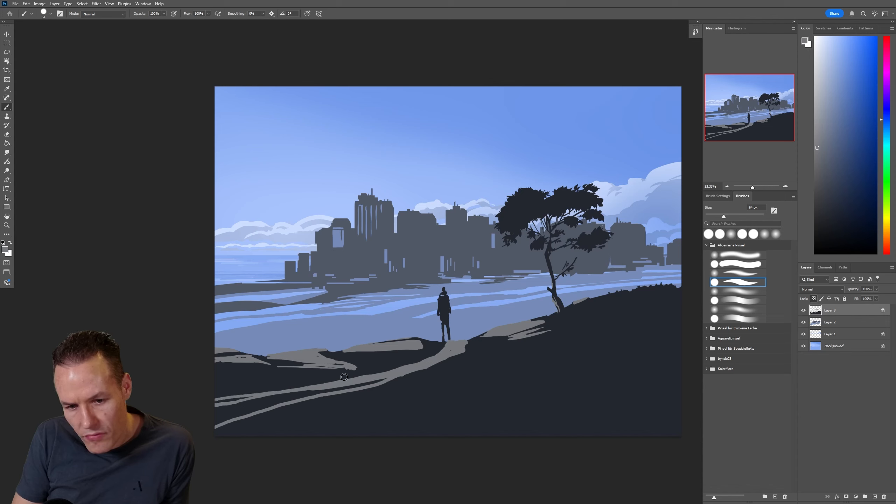
pyautogui.moveTo(230, 406)
pyautogui.mouseDown()
pyautogui.moveTo(276, 401)
pyautogui.moveTo(199, 425)
pyautogui.moveTo(395, 376)
pyautogui.mouseUp()
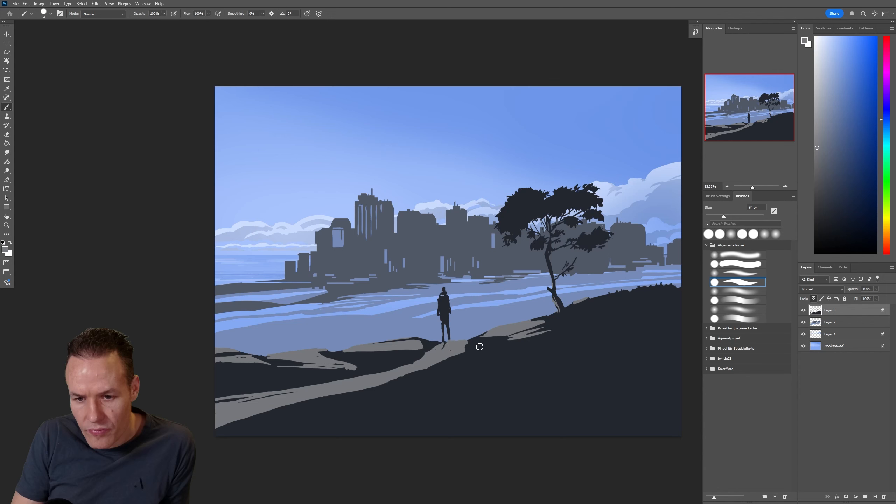
# Trim the path beside the figure with the sampled dark ground colour, and add thin strokes of the sampled path grey on both sides of it
pyautogui.keyDown('alt'); pyautogui.click(490, 345); pyautogui.keyUp('alt')
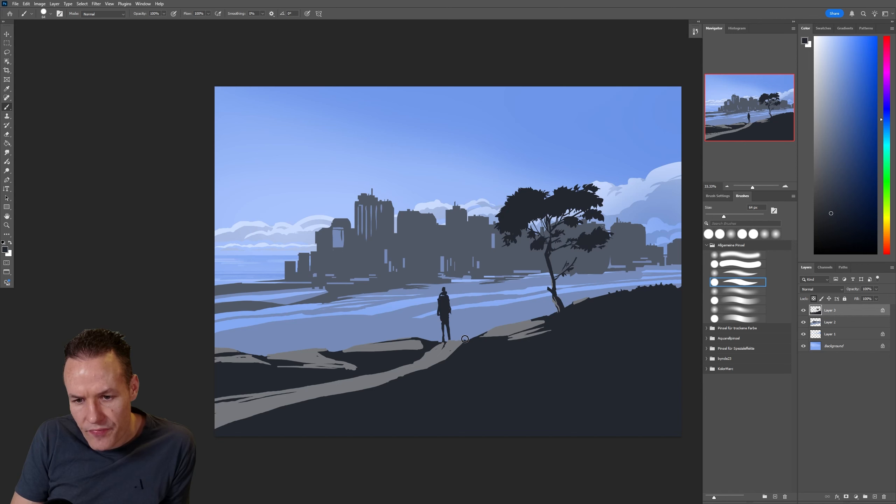
pyautogui.keyDown('alt'); pyautogui.click(404, 366); pyautogui.keyUp('alt')
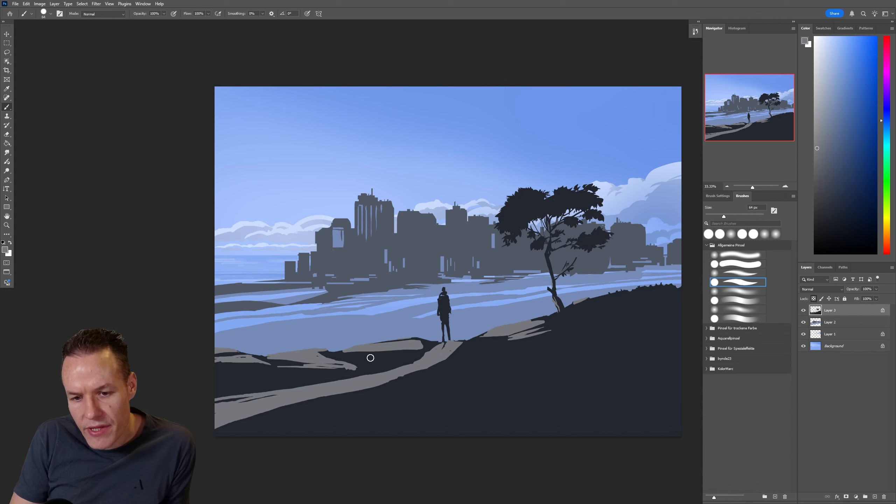
pyautogui.moveTo(358, 354)
pyautogui.mouseDown()
pyautogui.moveTo(419, 353)
pyautogui.moveTo(349, 356)
pyautogui.moveTo(365, 362)
pyautogui.mouseUp()
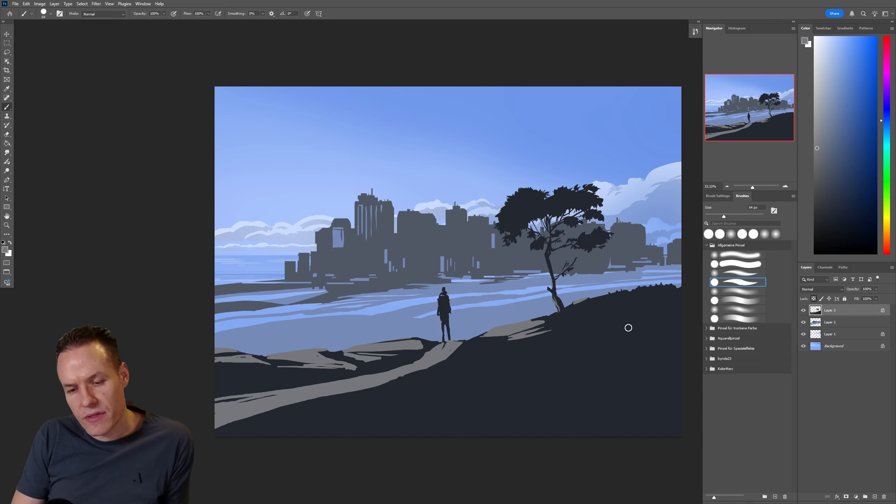
pyautogui.moveTo(461, 349); pyautogui.dragTo(479, 348)
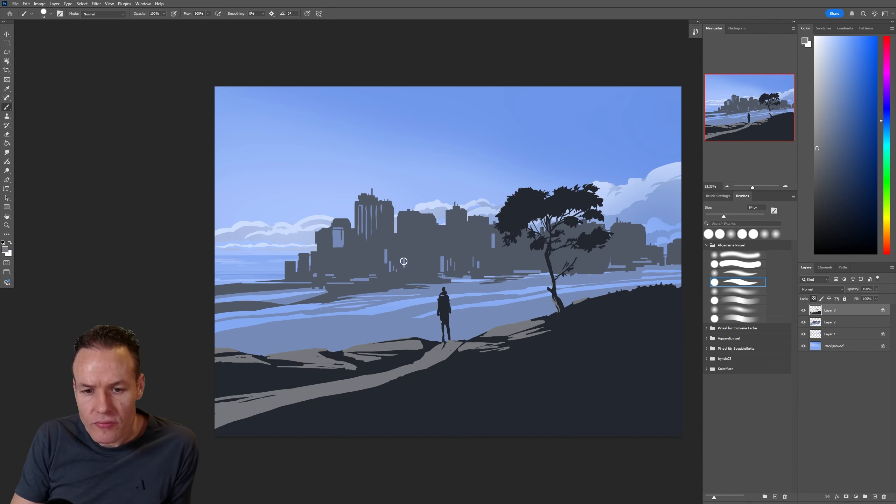
# Lasso several jagged, combined selections over the dark ground left of the path, right of the figure and below the tree
pyautogui.click(6, 52)
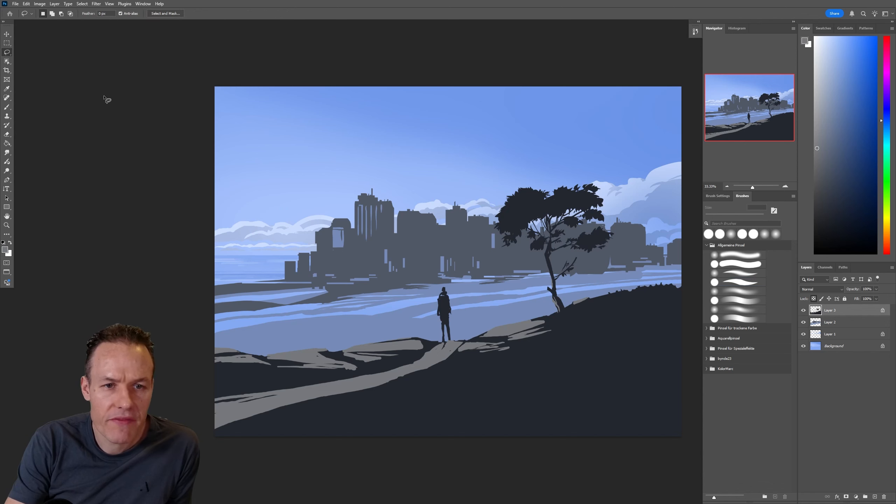
pyautogui.moveTo(348, 359)
pyautogui.mouseDown()
pyautogui.moveTo(309, 355)
pyautogui.moveTo(399, 367)
pyautogui.moveTo(370, 362)
pyautogui.moveTo(434, 342)
pyautogui.moveTo(409, 338)
pyautogui.mouseUp()
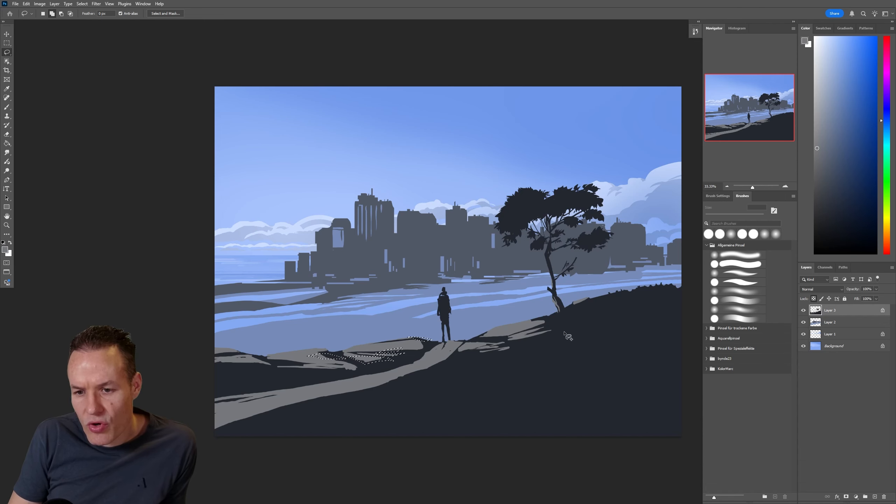
pyautogui.moveTo(534, 330)
pyautogui.mouseDown()
pyautogui.moveTo(558, 328)
pyautogui.moveTo(533, 330)
pyautogui.mouseUp()
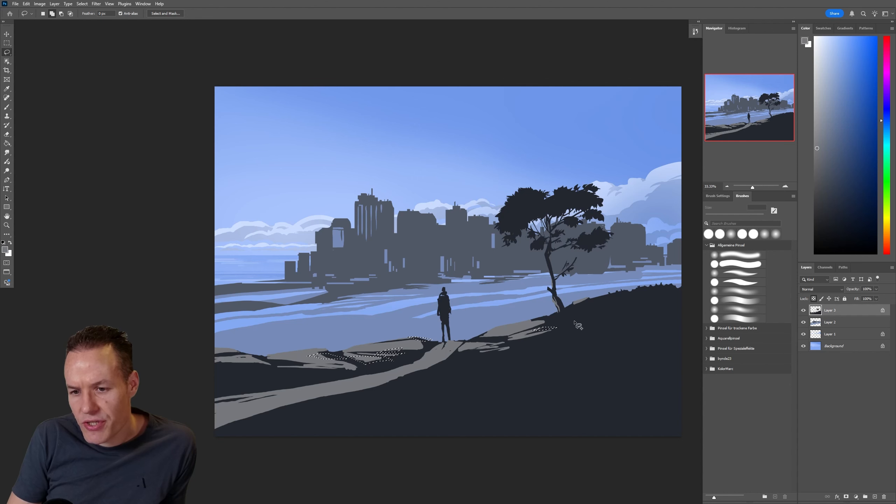
pyautogui.moveTo(573, 310)
pyautogui.mouseDown()
pyautogui.moveTo(601, 299)
pyautogui.moveTo(577, 304)
pyautogui.moveTo(648, 307)
pyautogui.moveTo(574, 320)
pyautogui.moveTo(603, 312)
pyautogui.mouseUp()
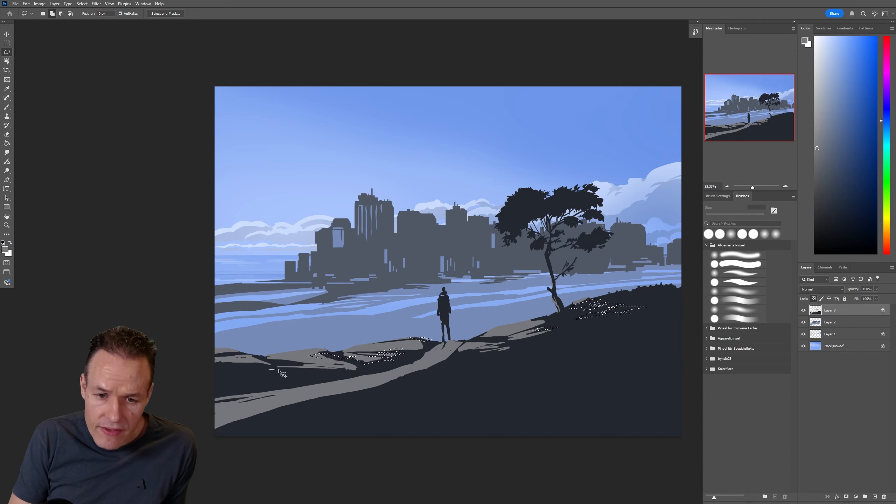
pyautogui.moveTo(238, 372); pyautogui.dragTo(239, 371)
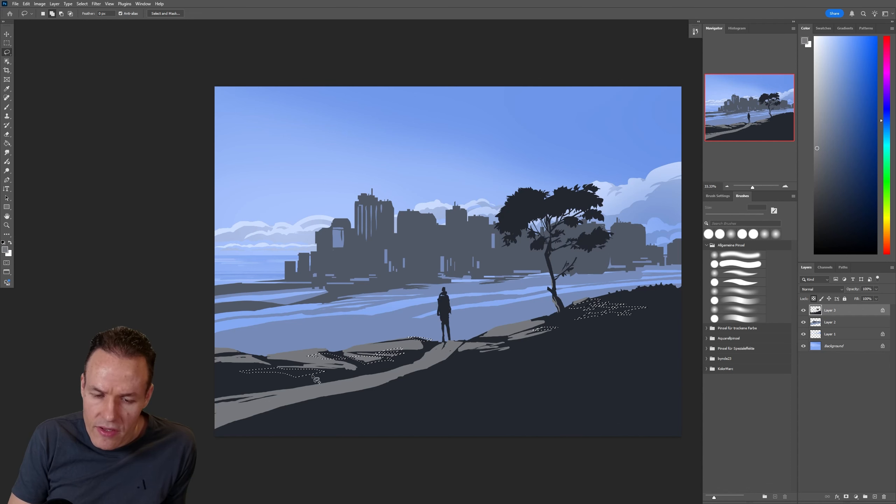
pyautogui.moveTo(324, 377); pyautogui.dragTo(319, 374)
pyautogui.moveTo(214, 367)
pyautogui.mouseDown()
pyautogui.moveTo(268, 369)
pyautogui.moveTo(259, 376)
pyautogui.moveTo(282, 381)
pyautogui.moveTo(209, 390)
pyautogui.moveTo(215, 367)
pyautogui.mouseUp()
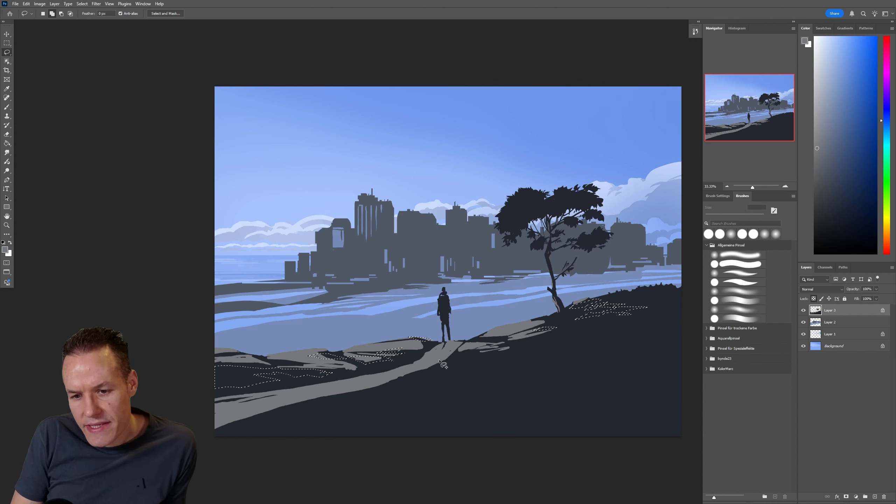
pyautogui.moveTo(439, 362); pyautogui.dragTo(498, 353)
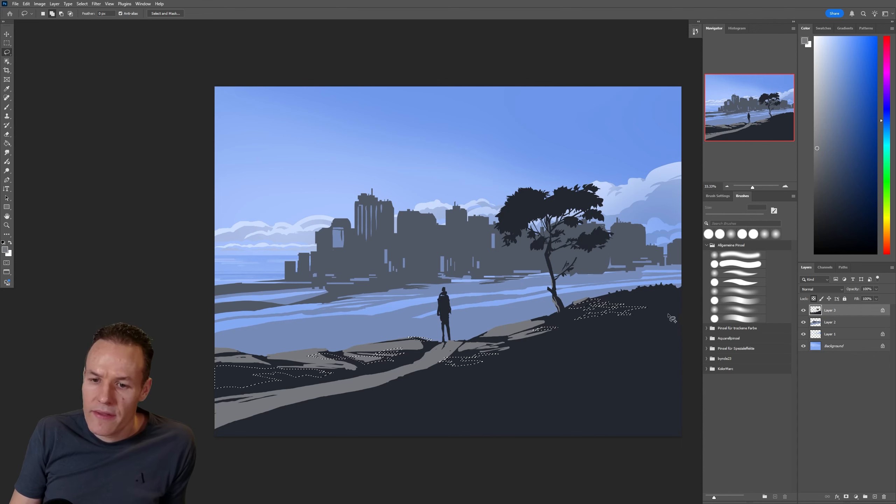
# Softly brush the grey into the selected ground patches with a large soft round brush
pyautogui.click(734, 310)
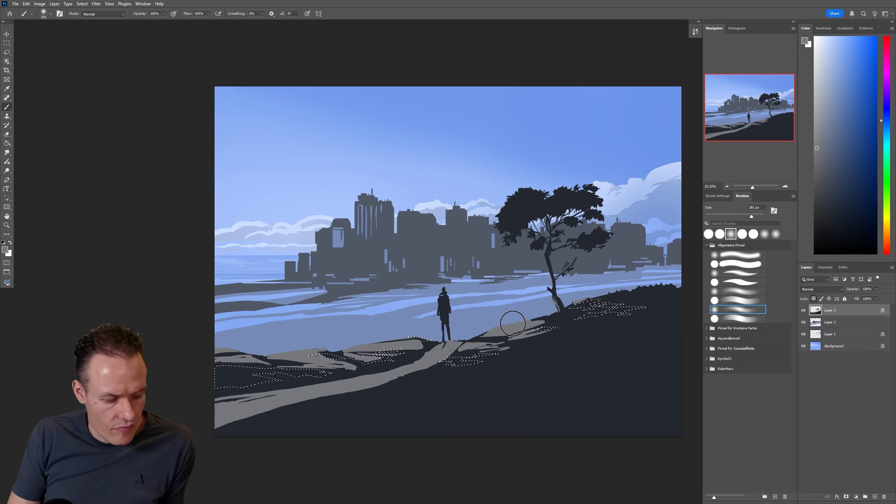
pyautogui.hotkey('ctrl', 'd')
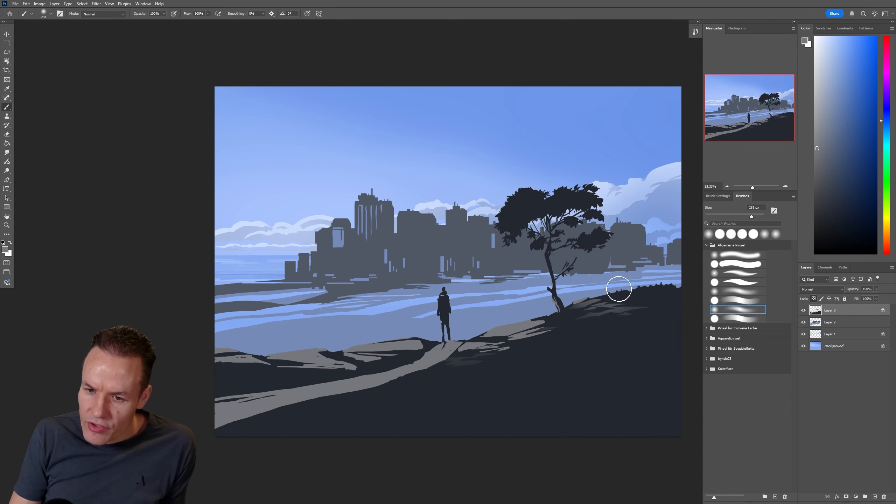
pyautogui.moveTo(307, 371)
pyautogui.mouseDown()
pyautogui.moveTo(176, 366)
pyautogui.moveTo(176, 390)
pyautogui.moveTo(308, 376)
pyautogui.mouseUp()
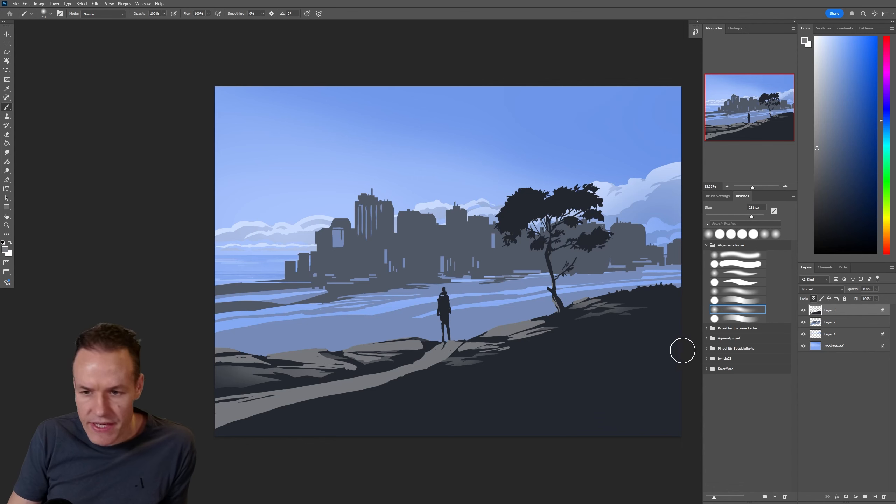
# Paint near-black shadows on the tree trunk, its base and the bushy ridge on the right with a 57 px hard round brush
pyautogui.press('l')
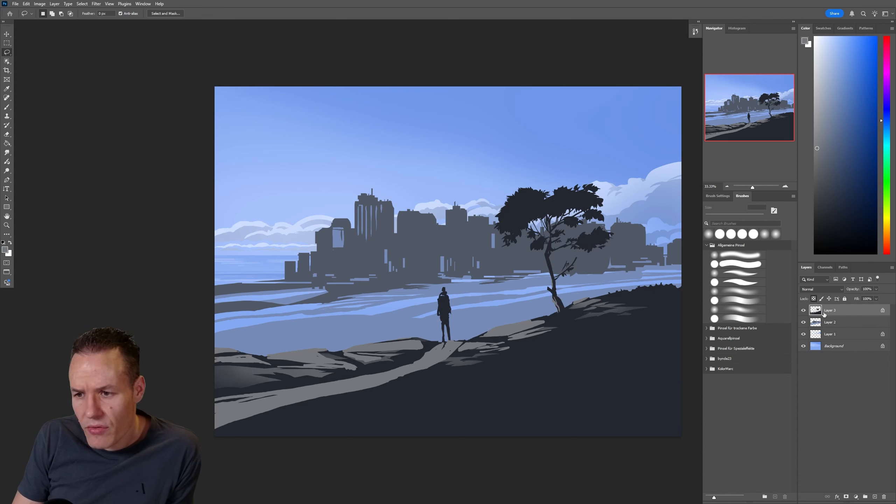
pyautogui.press('i')
pyautogui.click(569, 319)
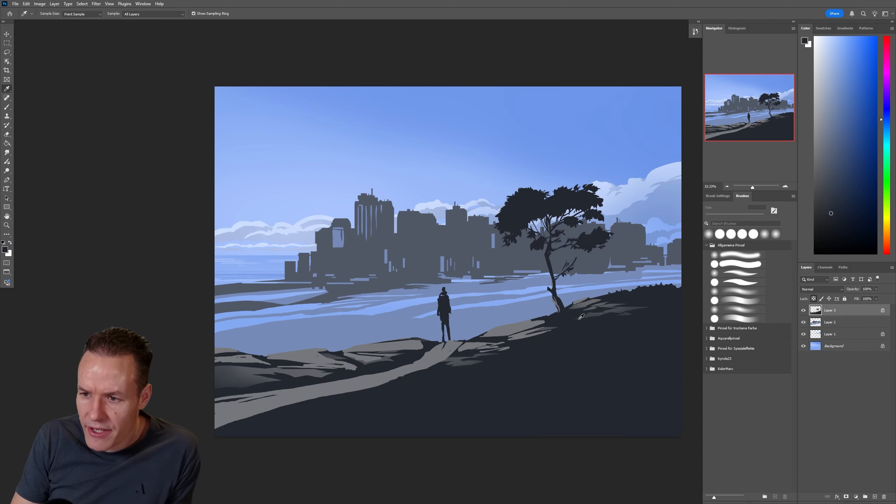
pyautogui.press('l')
pyautogui.press('i')
pyautogui.press('l')
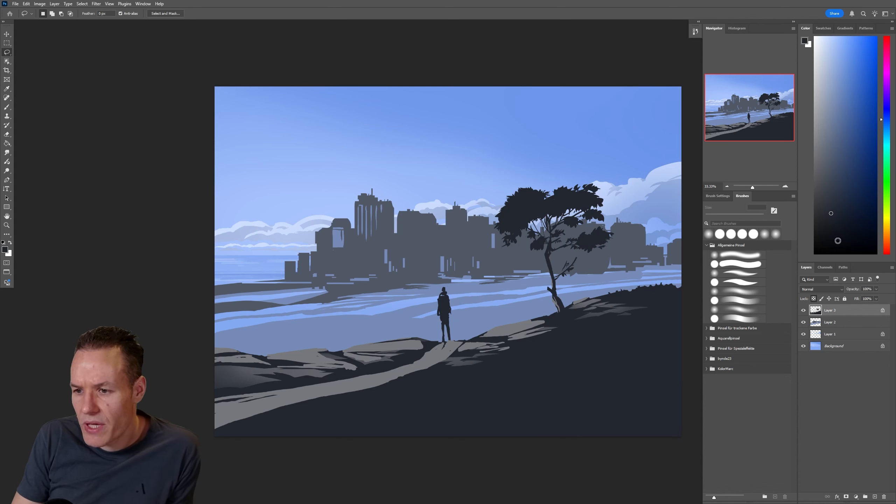
pyautogui.moveTo(837, 241); pyautogui.dragTo(849, 249)
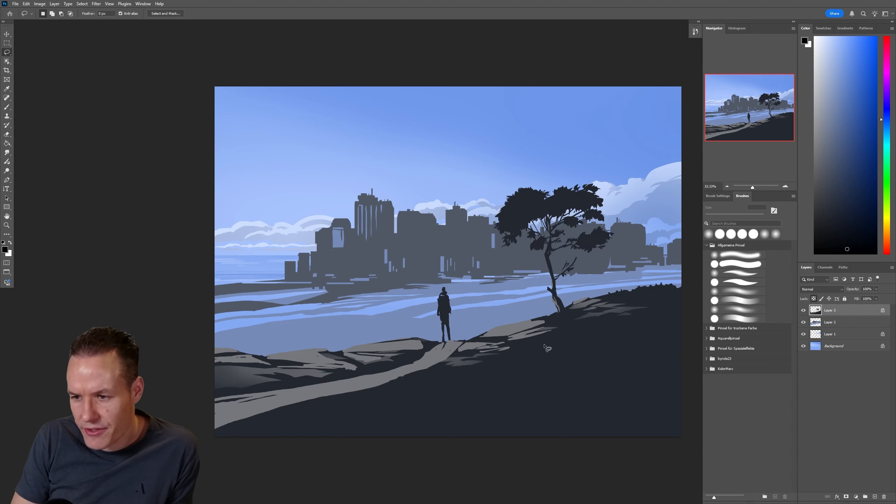
pyautogui.press('b')
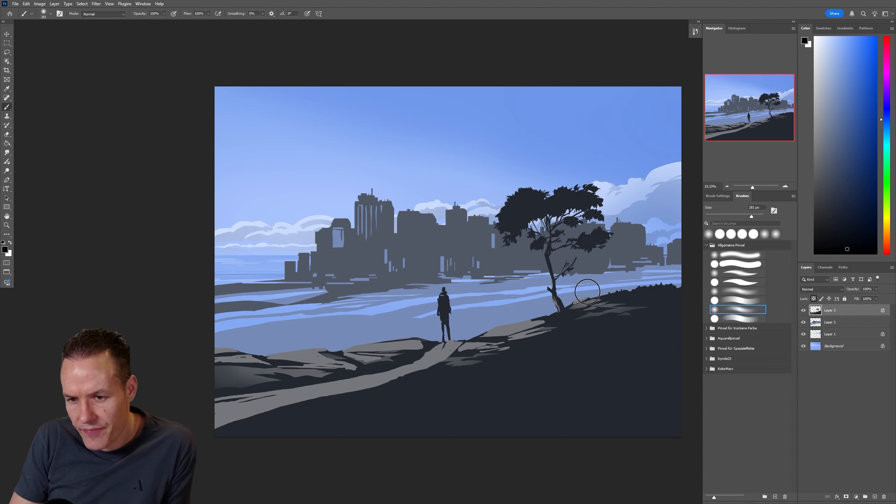
pyautogui.click(738, 282)
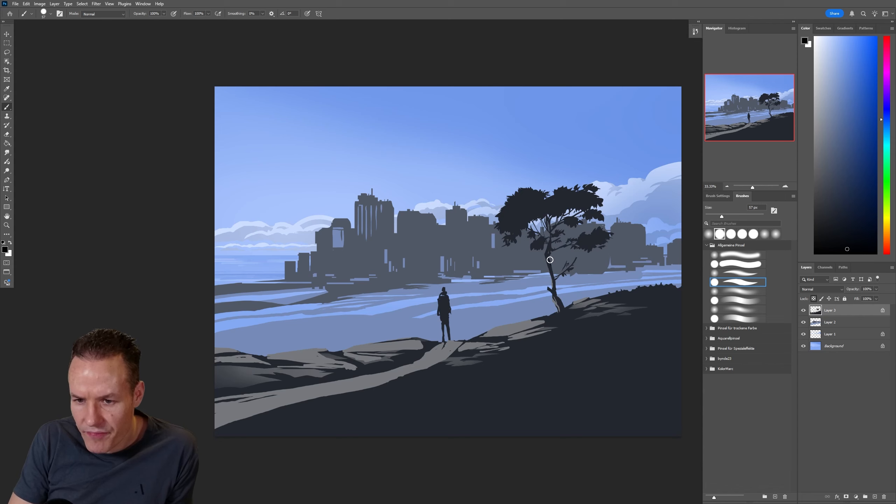
pyautogui.moveTo(553, 272); pyautogui.dragTo(554, 274)
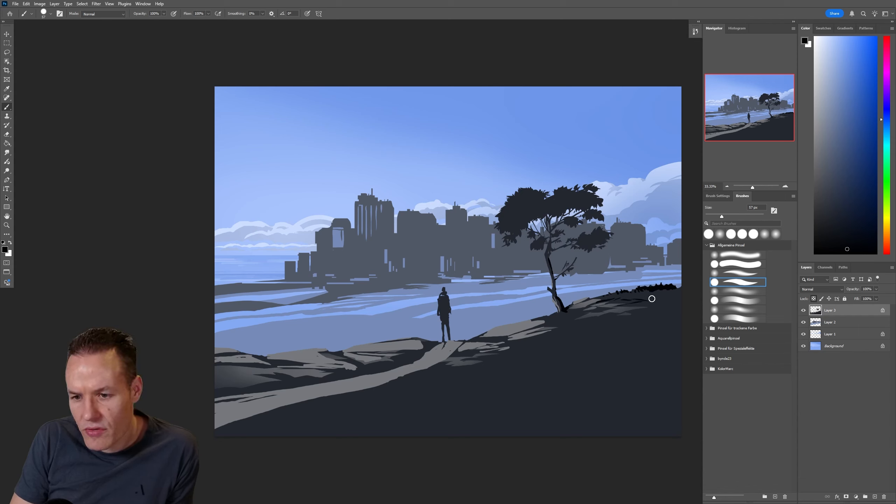
# Add near-black brush strokes to the ground below the tree and the rocks left of the path, with the layer's transparent pixels locked
pyautogui.moveTo(631, 306); pyautogui.dragTo(657, 306)
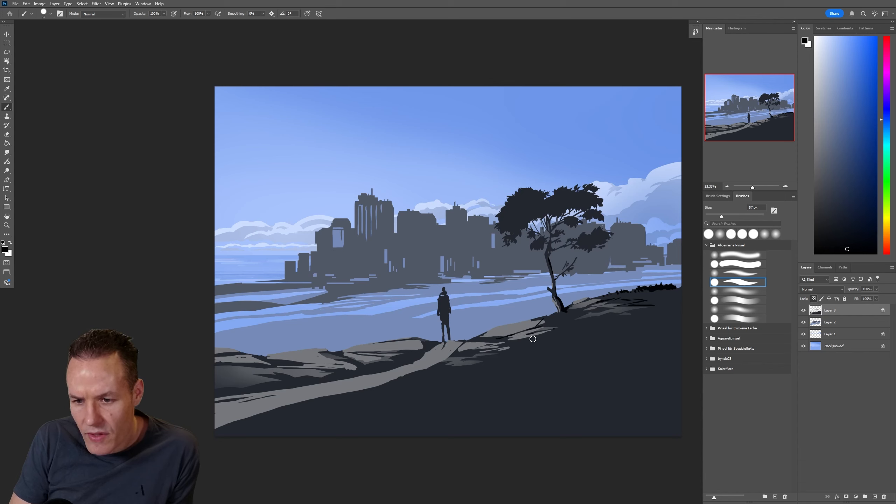
pyautogui.moveTo(533, 338); pyautogui.dragTo(556, 330)
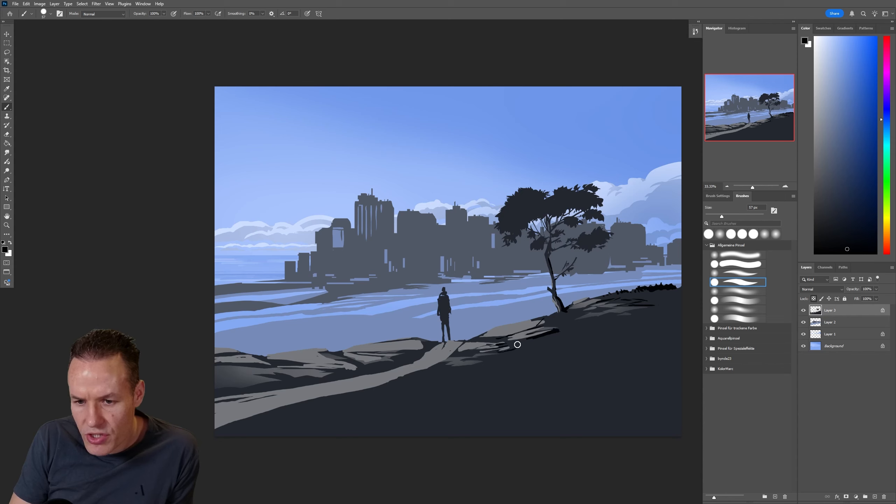
pyautogui.moveTo(515, 356)
pyautogui.mouseDown()
pyautogui.moveTo(562, 341)
pyautogui.moveTo(524, 345)
pyautogui.moveTo(542, 346)
pyautogui.mouseUp()
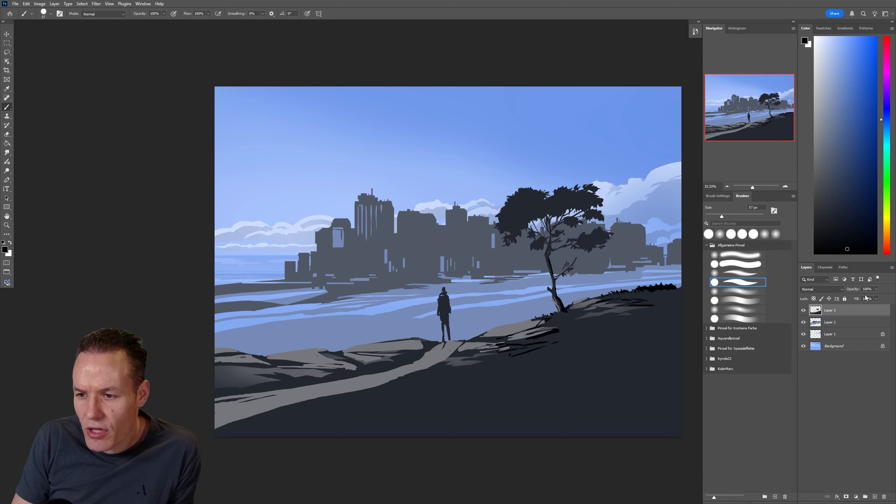
pyautogui.click(813, 298)
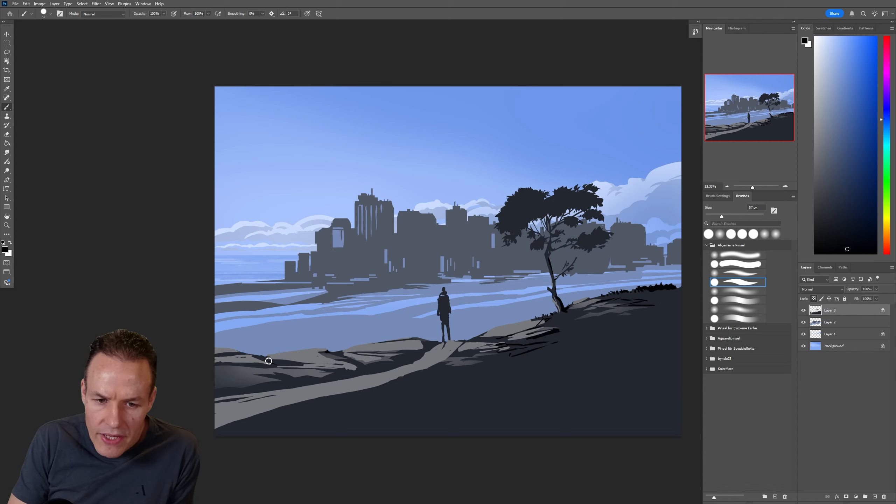
pyautogui.moveTo(268, 361); pyautogui.dragTo(274, 365)
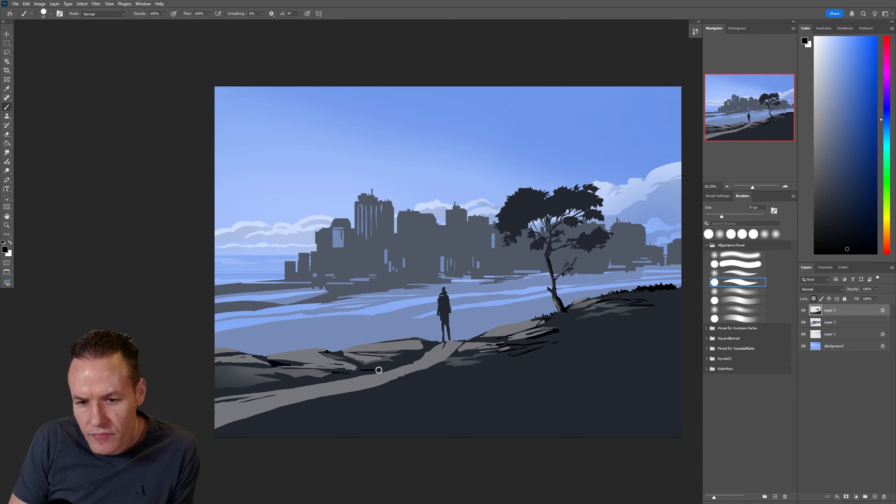
pyautogui.moveTo(378, 370)
pyautogui.mouseDown()
pyautogui.moveTo(402, 364)
pyautogui.moveTo(379, 367)
pyautogui.mouseUp()
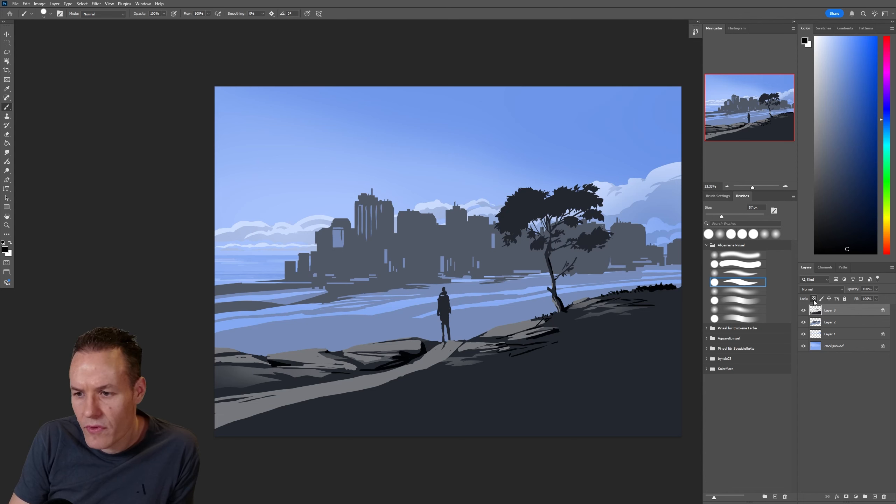
# Draw a small black arrow-shaped mark in the sky, relock the layer's transparent pixels, and add near-black strokes to the ground right of the figure
pyautogui.moveTo(250, 145)
pyautogui.mouseDown()
pyautogui.moveTo(269, 155)
pyautogui.moveTo(254, 169)
pyautogui.mouseUp()
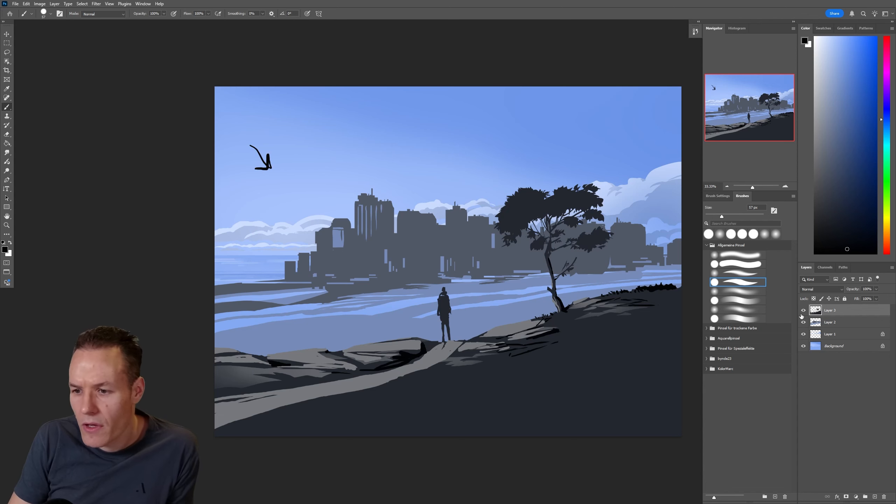
pyautogui.click(813, 299)
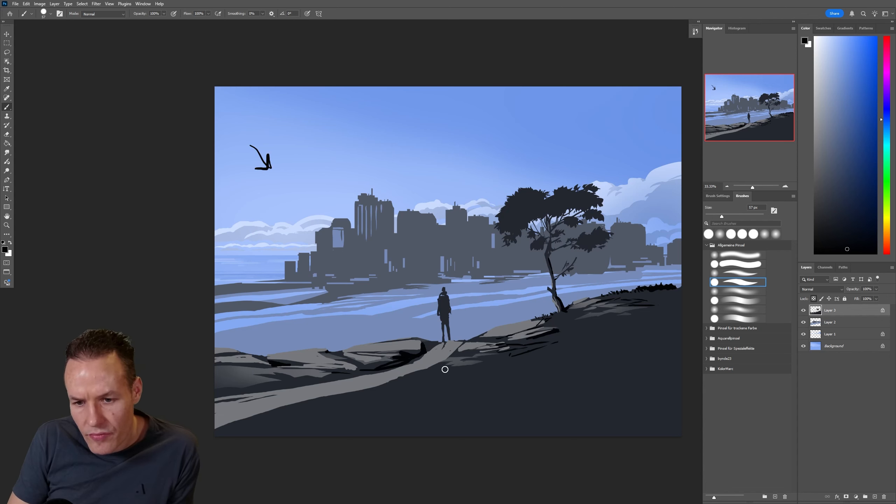
pyautogui.moveTo(461, 369); pyautogui.dragTo(486, 367)
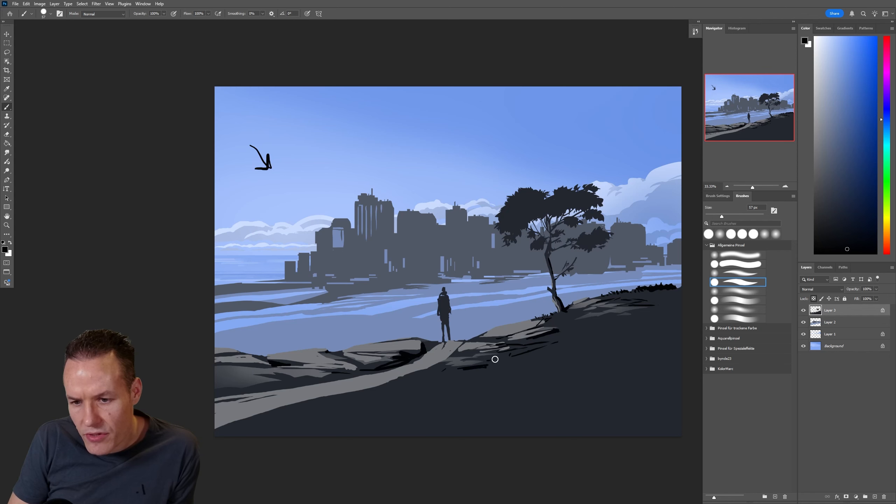
# Lasso several jagged, combined selections over the bushy ridge on the right and the leaf clusters of the tree crown
pyautogui.press('l')
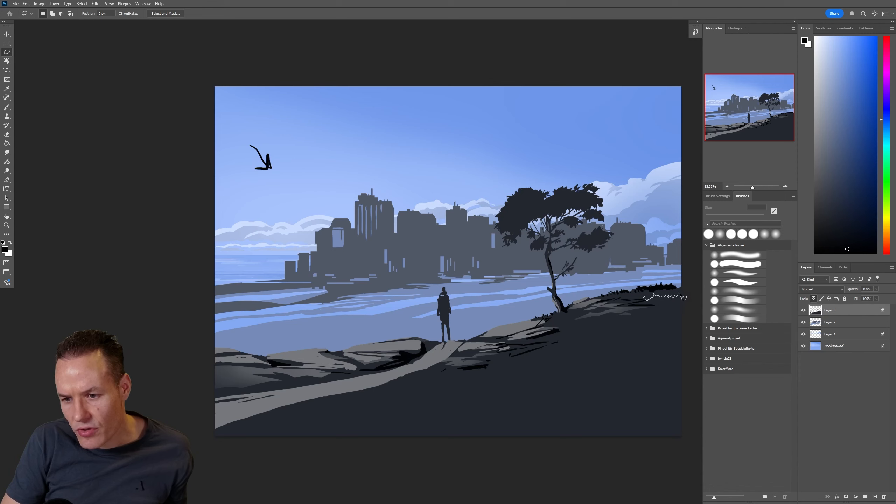
pyautogui.moveTo(675, 291); pyautogui.dragTo(679, 288)
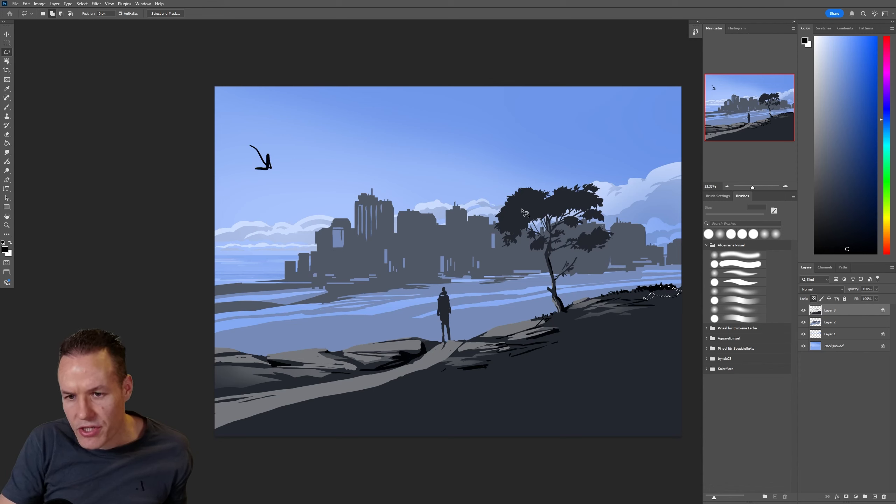
pyautogui.moveTo(508, 221)
pyautogui.mouseDown()
pyautogui.moveTo(534, 204)
pyautogui.moveTo(548, 212)
pyautogui.moveTo(507, 222)
pyautogui.moveTo(525, 231)
pyautogui.moveTo(507, 217)
pyautogui.mouseUp()
pyautogui.moveTo(507, 231)
pyautogui.mouseDown()
pyautogui.moveTo(543, 250)
pyautogui.moveTo(546, 242)
pyautogui.mouseUp()
pyautogui.moveTo(550, 245)
pyautogui.mouseDown()
pyautogui.moveTo(589, 233)
pyautogui.moveTo(611, 238)
pyautogui.moveTo(613, 247)
pyautogui.moveTo(574, 246)
pyautogui.mouseUp()
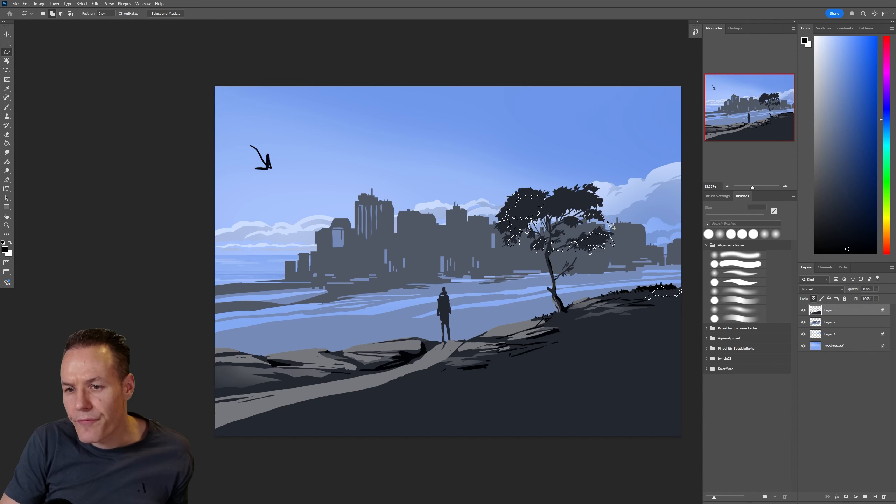
pyautogui.moveTo(611, 225); pyautogui.dragTo(559, 197)
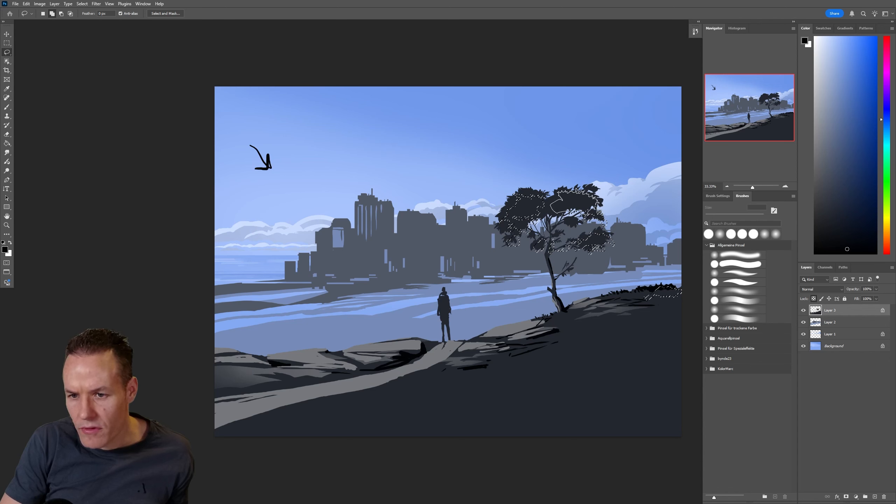
pyautogui.moveTo(599, 211); pyautogui.dragTo(553, 217)
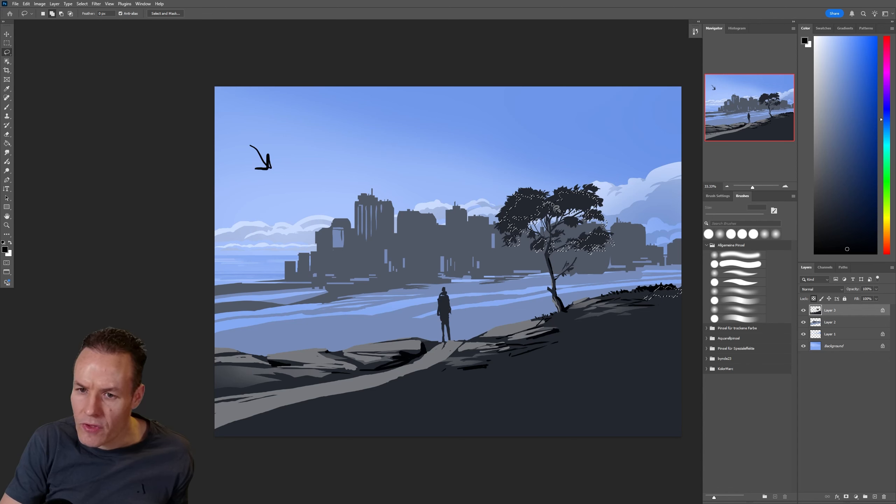
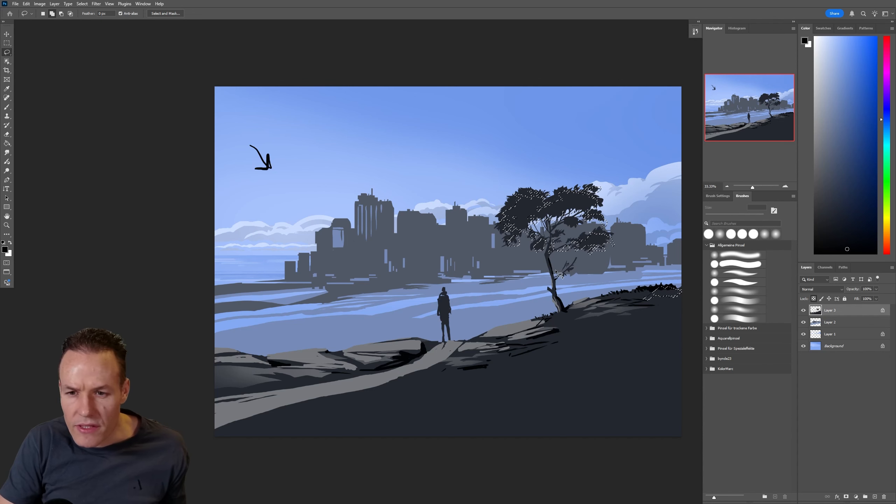
# Hide the selection edges, brush near-black into the selected patches of the tree crown with the hard round brush, and deselect
pyautogui.hotkey('ctrl', 'd')
pyautogui.press('b')
pyautogui.moveTo(504, 217); pyautogui.dragTo(578, 201)
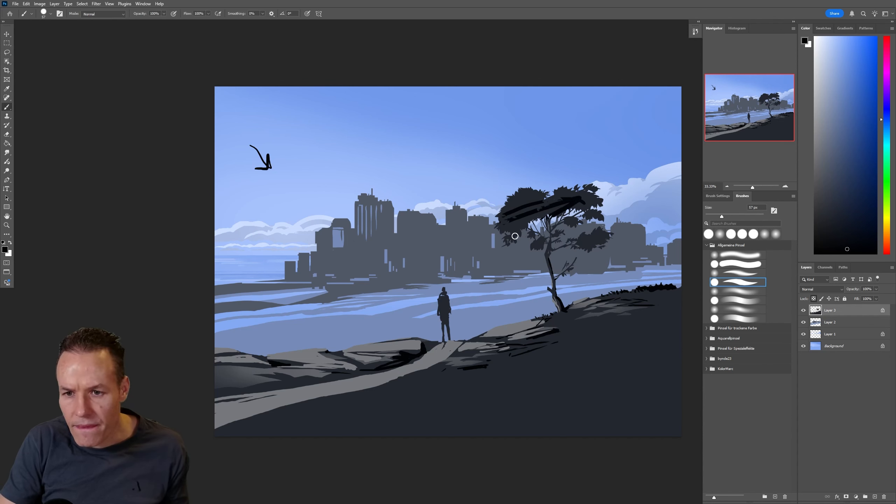
pyautogui.moveTo(517, 208); pyautogui.dragTo(596, 200)
pyautogui.moveTo(583, 244); pyautogui.dragTo(608, 234)
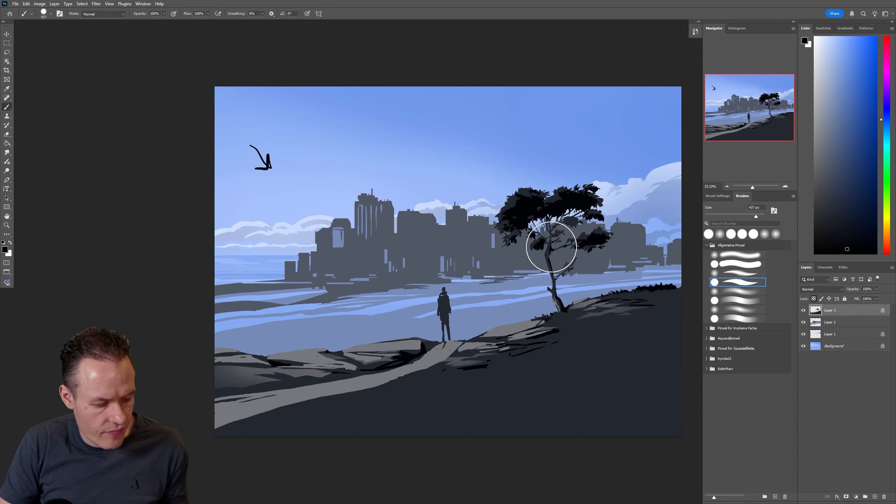
pyautogui.hotkey('ctrl', 'h')
pyautogui.press('l')
pyautogui.hotkey('ctrl', 'd')
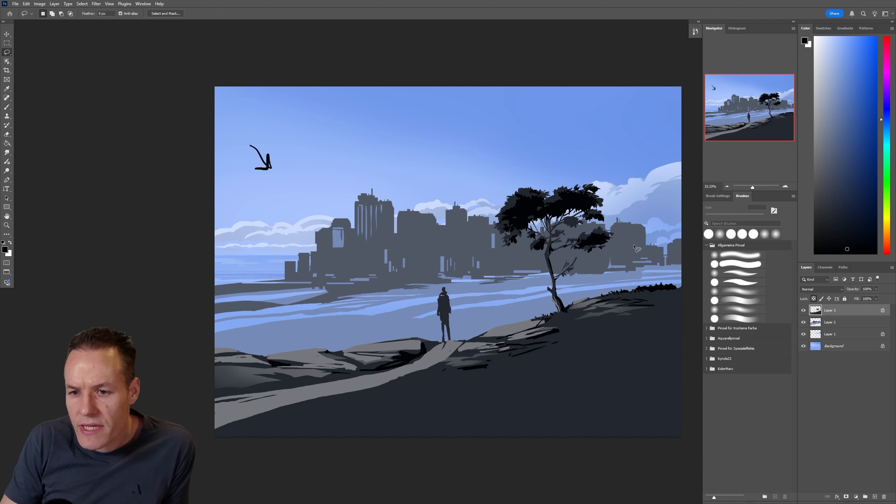
pyautogui.press('b')
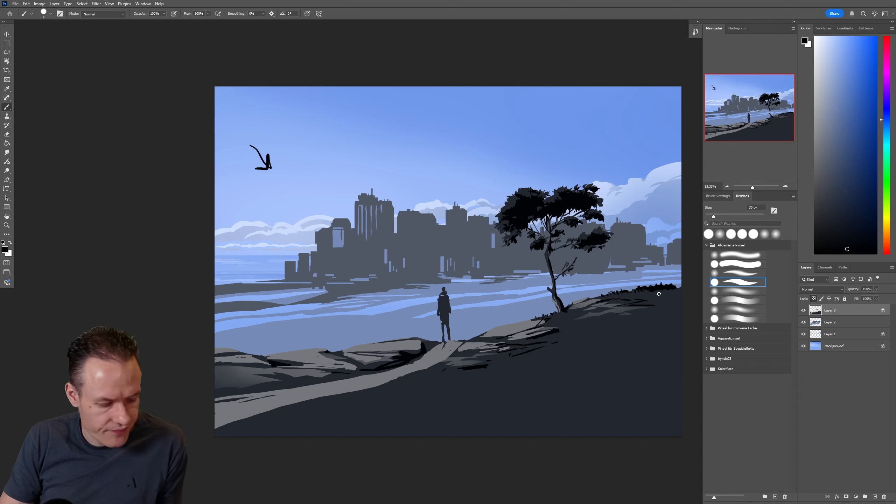
# Lasso long, jagged, combined selections across the dark slope beside the path, below the tree and down to the canvas's lower right corner
pyautogui.press('l')
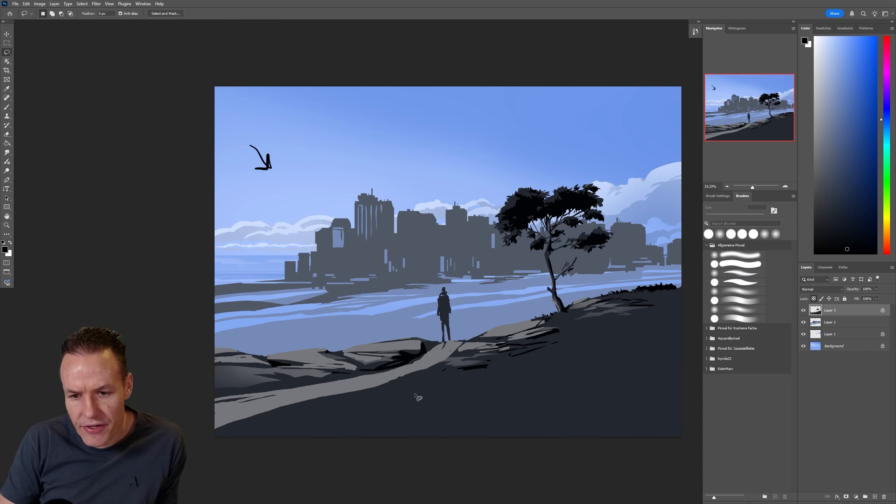
pyautogui.moveTo(263, 423)
pyautogui.mouseDown()
pyautogui.moveTo(401, 387)
pyautogui.moveTo(485, 376)
pyautogui.moveTo(326, 409)
pyautogui.moveTo(211, 448)
pyautogui.moveTo(244, 435)
pyautogui.mouseUp()
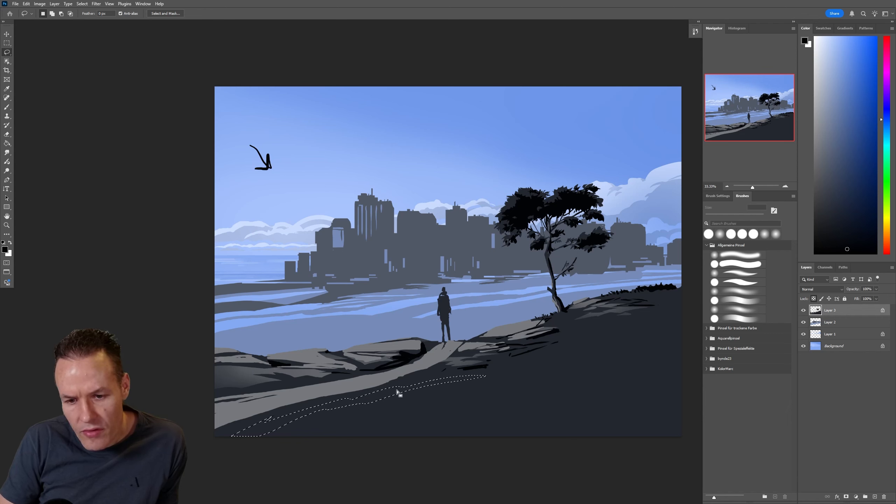
pyautogui.moveTo(363, 414)
pyautogui.mouseDown()
pyautogui.moveTo(522, 379)
pyautogui.moveTo(568, 355)
pyautogui.mouseUp()
pyautogui.moveTo(499, 367)
pyautogui.mouseDown()
pyautogui.moveTo(581, 338)
pyautogui.moveTo(687, 323)
pyautogui.moveTo(654, 343)
pyautogui.moveTo(575, 363)
pyautogui.moveTo(553, 357)
pyautogui.moveTo(491, 376)
pyautogui.mouseUp()
pyautogui.moveTo(551, 360); pyautogui.dragTo(537, 361)
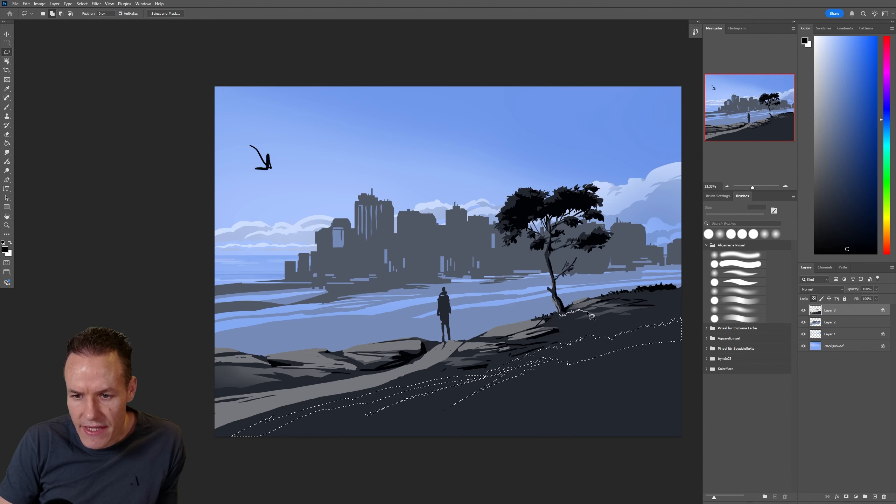
pyautogui.moveTo(574, 325); pyautogui.dragTo(557, 322)
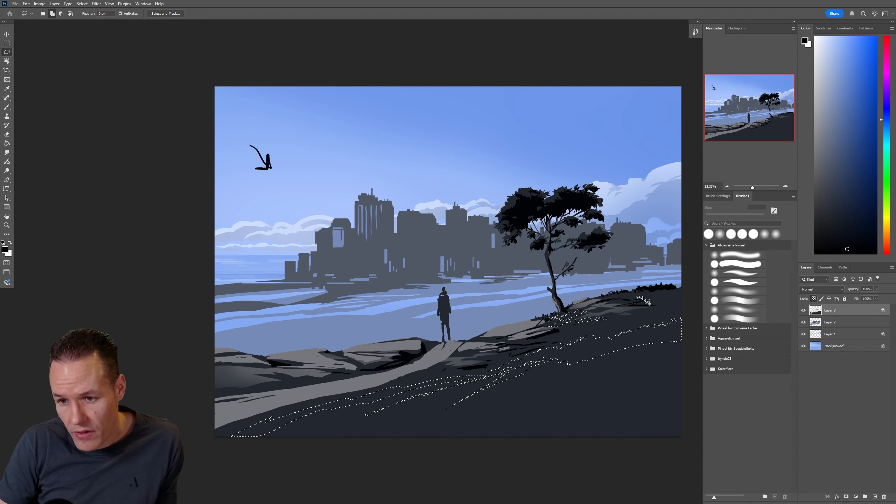
pyautogui.moveTo(647, 300)
pyautogui.mouseDown()
pyautogui.moveTo(684, 295)
pyautogui.moveTo(629, 299)
pyautogui.mouseUp()
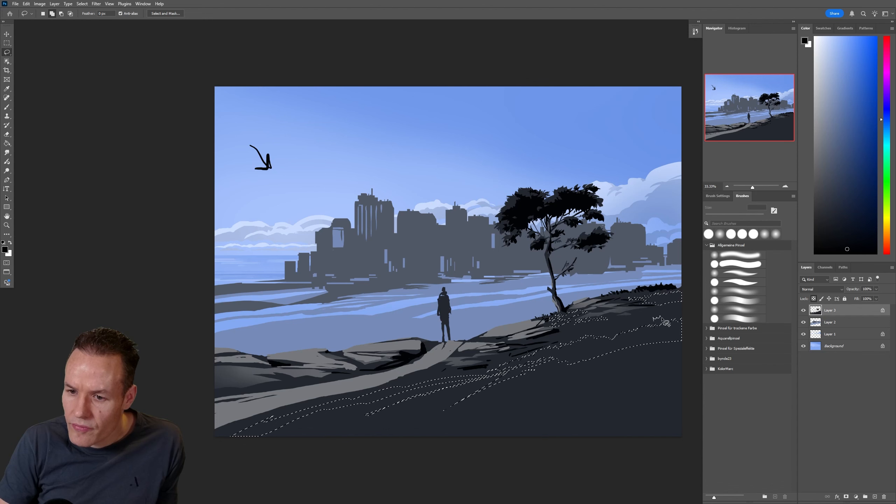
pyautogui.moveTo(677, 324)
pyautogui.mouseDown()
pyautogui.moveTo(645, 322)
pyautogui.moveTo(671, 322)
pyautogui.mouseUp()
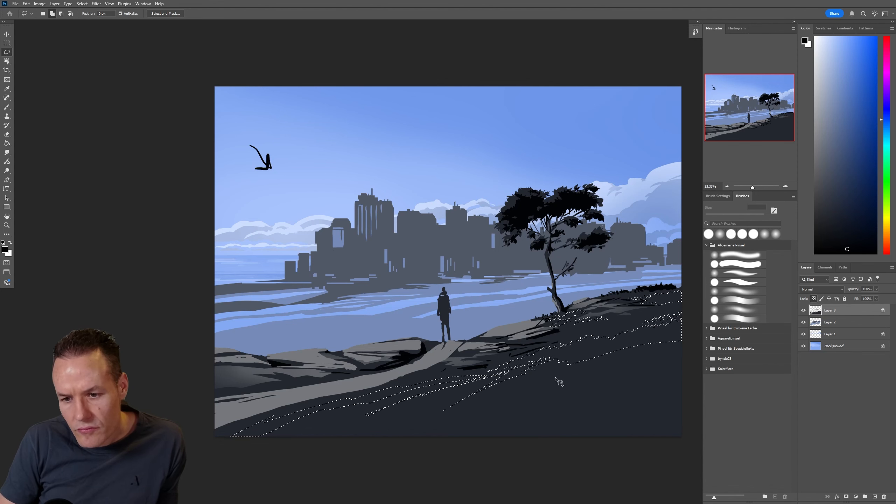
pyautogui.moveTo(554, 376)
pyautogui.mouseDown()
pyautogui.moveTo(612, 352)
pyautogui.moveTo(679, 342)
pyautogui.moveTo(694, 350)
pyautogui.moveTo(709, 445)
pyautogui.moveTo(542, 442)
pyautogui.moveTo(343, 457)
pyautogui.moveTo(468, 402)
pyautogui.moveTo(561, 381)
pyautogui.mouseUp()
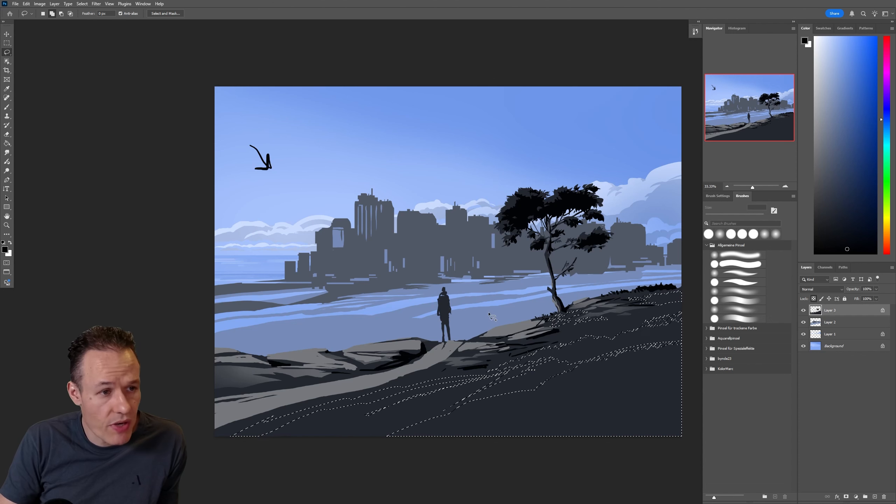
# Hide the selection edges, softly brush near-black into the selected slope areas with a 413 px soft round brush, and deselect
pyautogui.hotkey('ctrl', 'd')
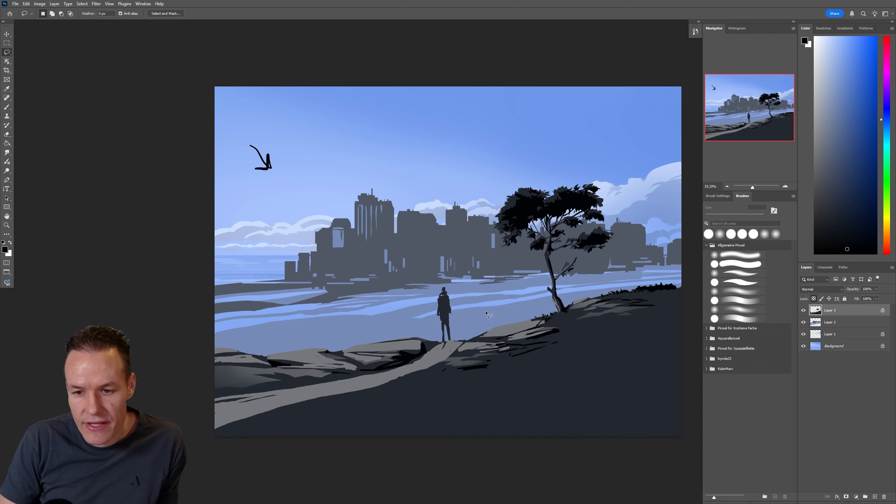
pyautogui.click(737, 282)
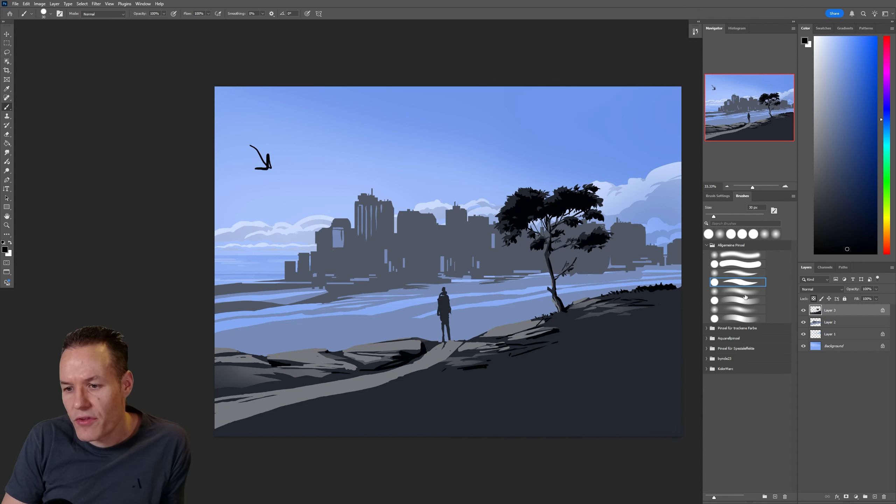
pyautogui.click(741, 309)
pyautogui.click(755, 216)
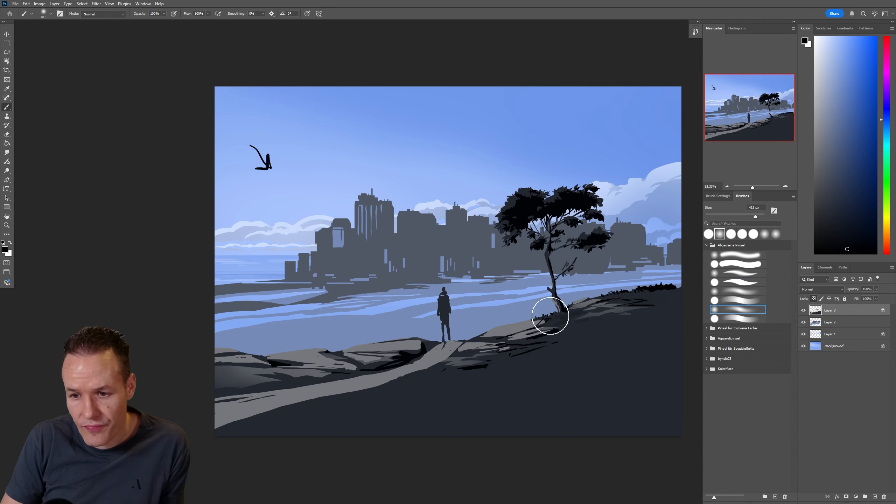
pyautogui.moveTo(548, 354); pyautogui.dragTo(386, 408)
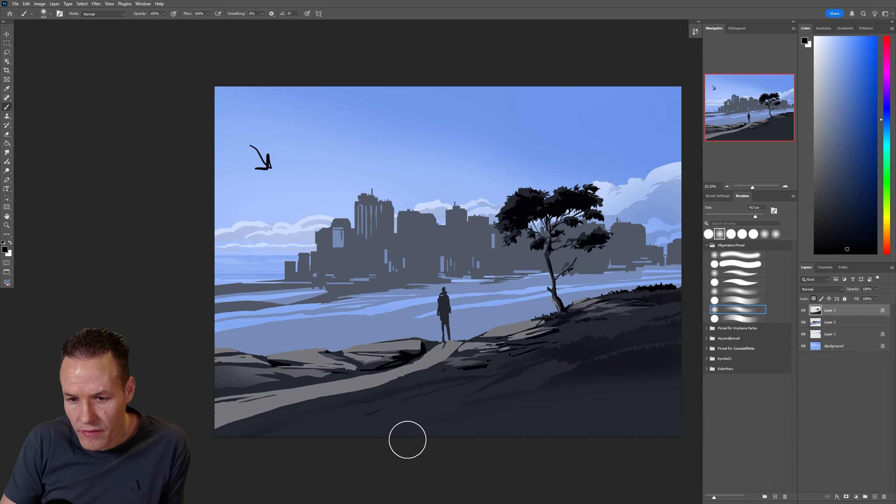
pyautogui.moveTo(406, 438)
pyautogui.mouseDown()
pyautogui.moveTo(717, 418)
pyautogui.moveTo(631, 383)
pyautogui.mouseUp()
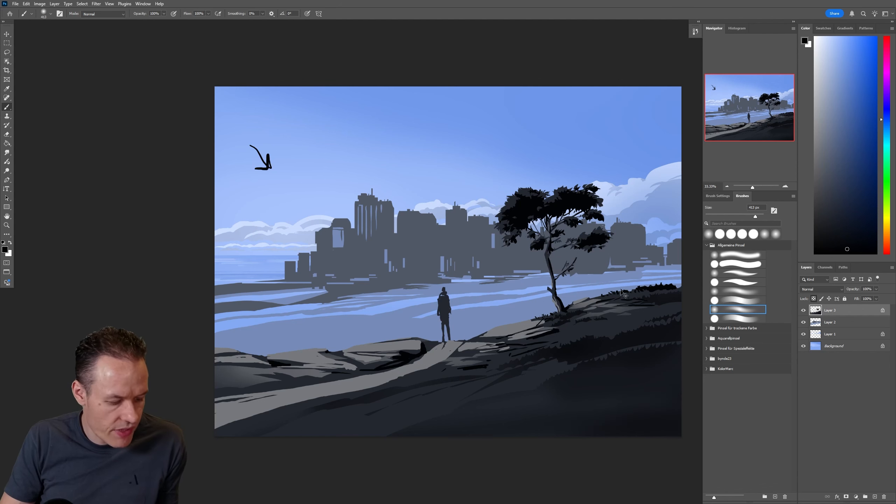
pyautogui.hotkey('ctrl', 'shift', 'd')
pyautogui.press('l')
pyautogui.hotkey('ctrl', 'd')
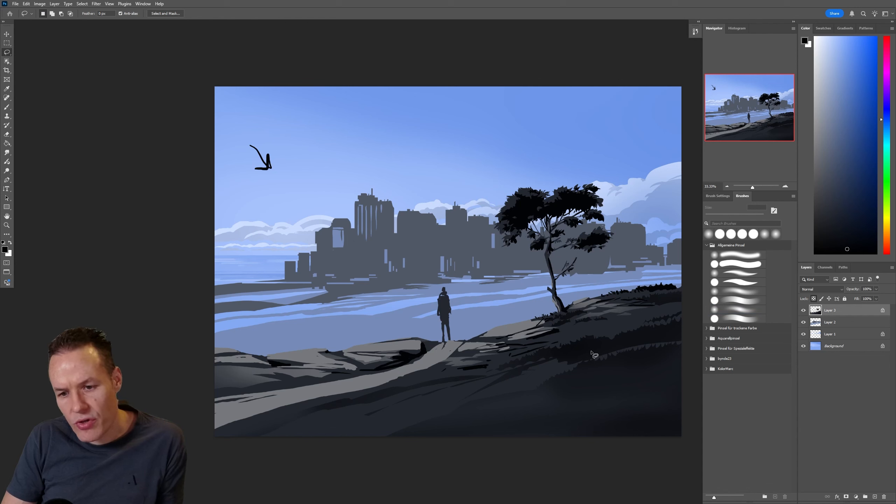
# Sample the slope's grey, choose a lighter grey, and softly highlight the ground beside the figure with the 413 px soft round brush
pyautogui.press('b')
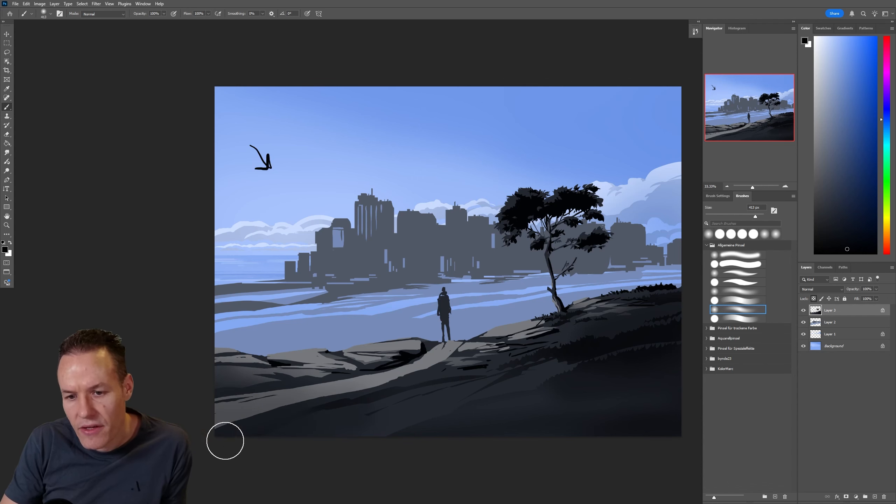
pyautogui.keyDown('alt'); pyautogui.click(517, 328); pyautogui.keyUp('alt')
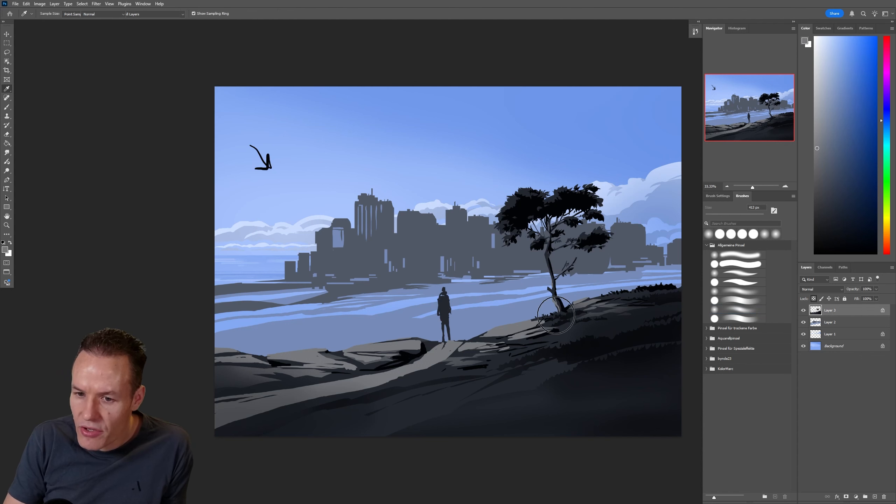
pyautogui.click(816, 103)
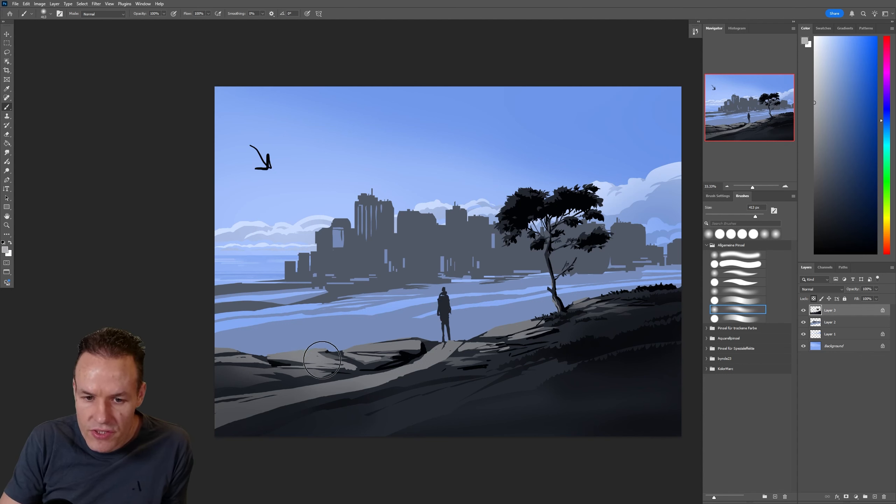
pyautogui.moveTo(478, 332); pyautogui.dragTo(479, 339)
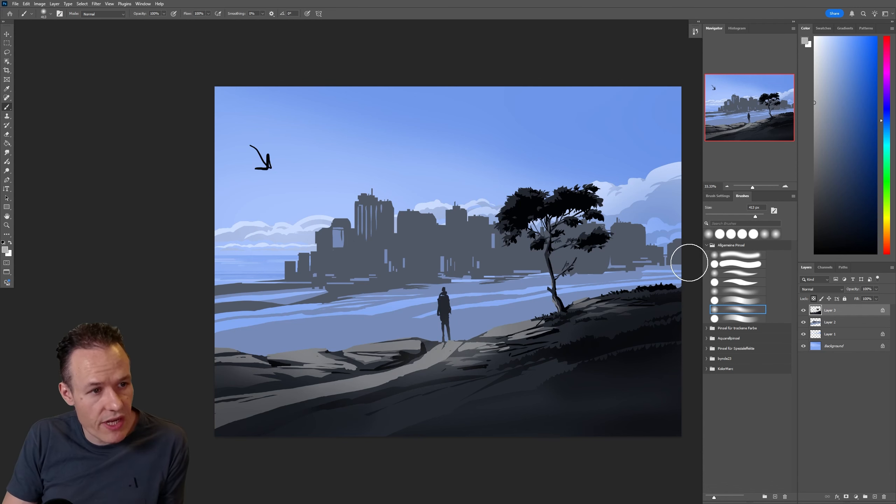
pyautogui.moveTo(552, 340)
pyautogui.mouseDown()
pyautogui.moveTo(613, 322)
pyautogui.moveTo(469, 385)
pyautogui.moveTo(611, 305)
pyautogui.moveTo(610, 335)
pyautogui.moveTo(501, 364)
pyautogui.moveTo(684, 300)
pyautogui.mouseUp()
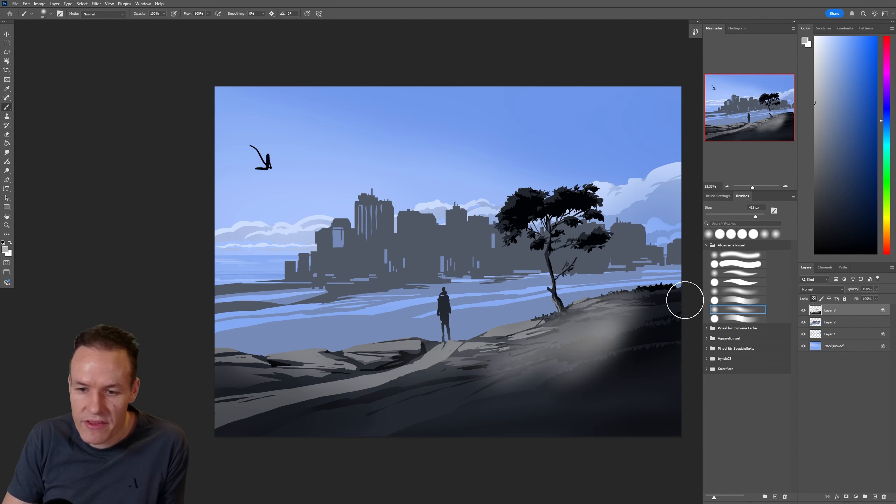
pyautogui.hotkey('ctrl', 'z')
pyautogui.hotkey('ctrl', 'z')
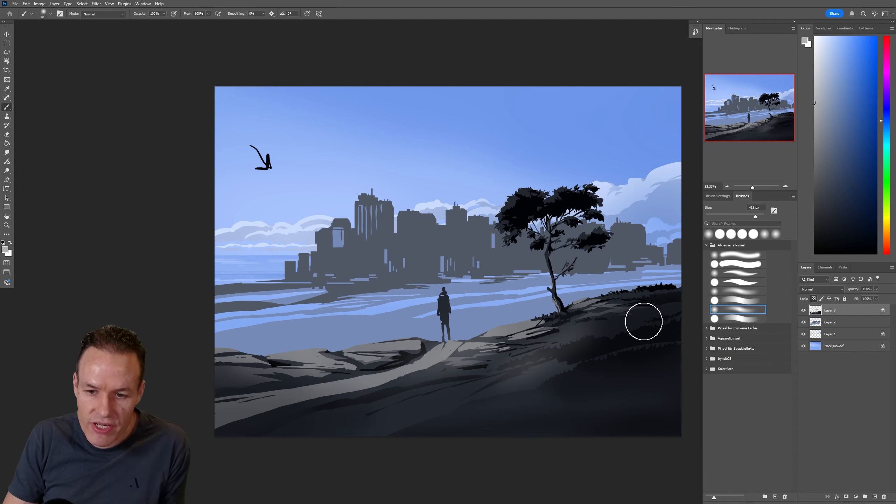
pyautogui.hotkey('ctrl', 'z')
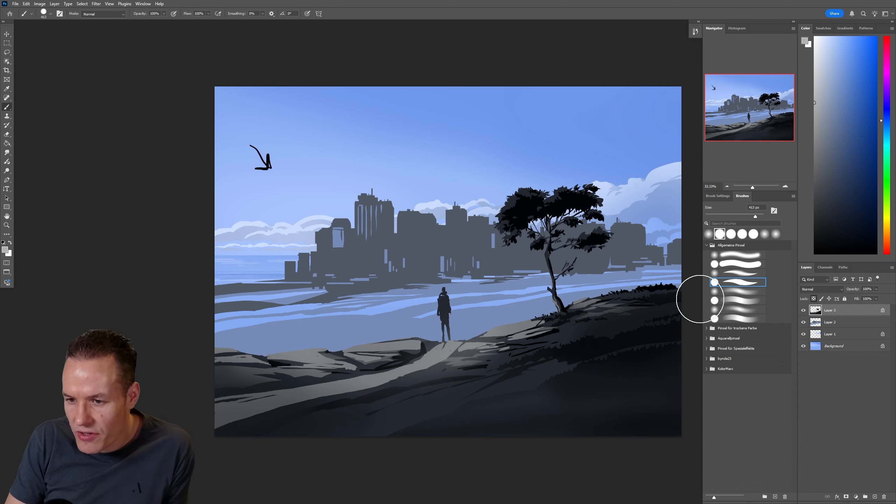
# Sample the slope's mid grey and brush light strokes onto the dark ground below the tree with a 31 px hard round brush
pyautogui.click(737, 318)
pyautogui.click(737, 301)
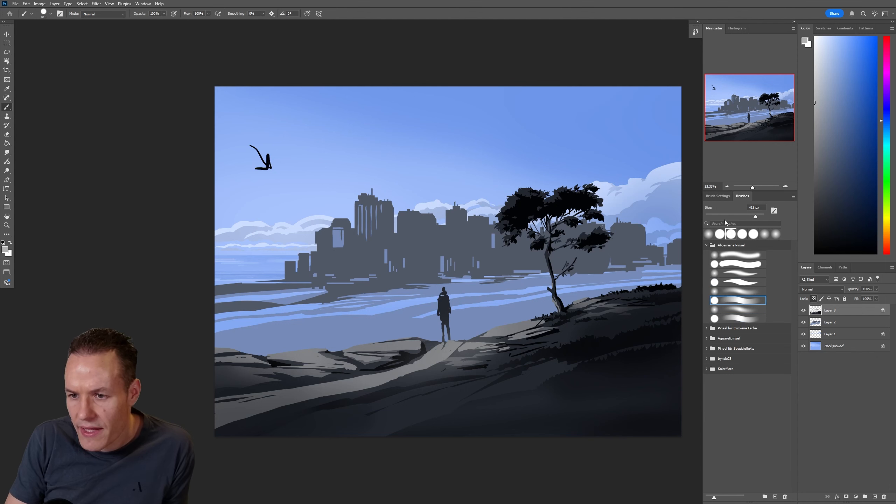
pyautogui.keyDown('alt'); pyautogui.click(501, 330); pyautogui.keyUp('alt')
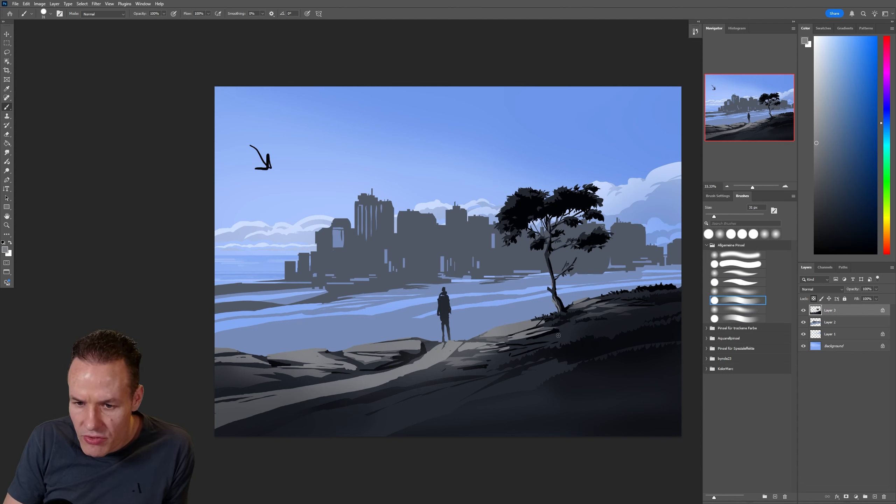
pyautogui.keyDown('alt'); pyautogui.click(512, 338); pyautogui.keyUp('alt')
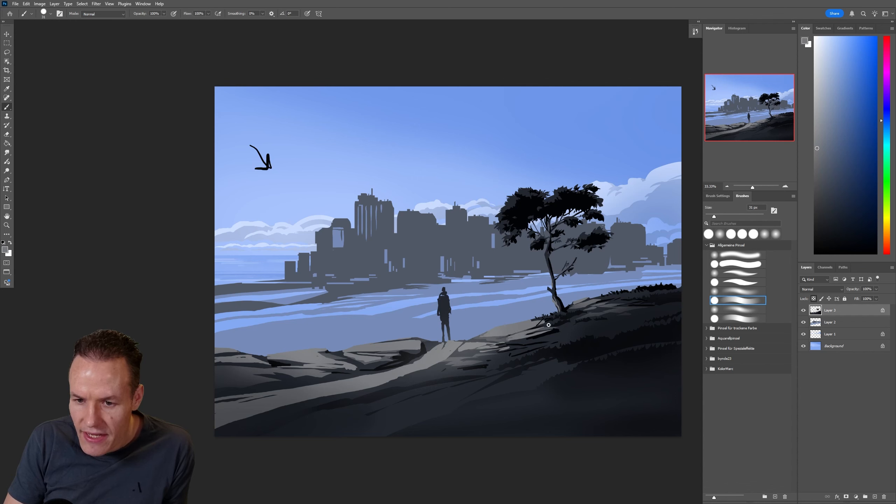
pyautogui.moveTo(531, 341)
pyautogui.mouseDown()
pyautogui.moveTo(518, 342)
pyautogui.moveTo(550, 339)
pyautogui.mouseUp()
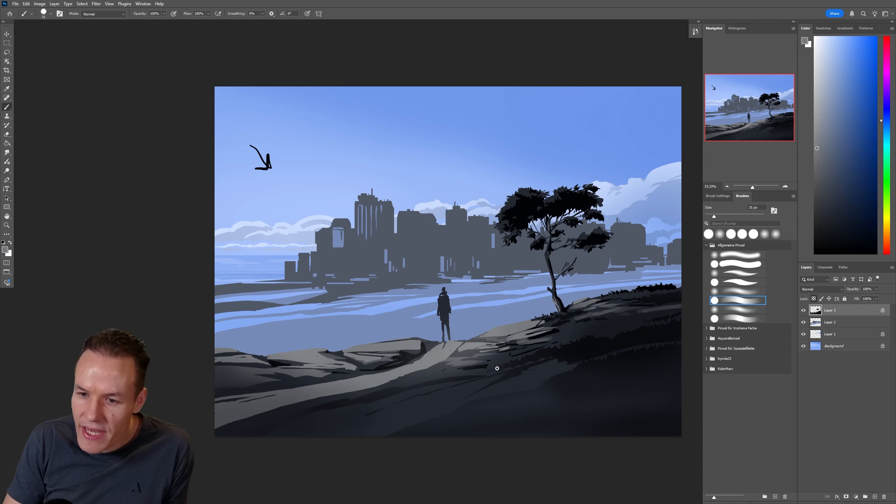
# Sample dark tones from the ground and brush shadow streaks across the path below the figure and along its lower stretch, reducing the brush to 18 px
pyautogui.keyDown('alt'); pyautogui.click(665, 305); pyautogui.keyUp('alt')
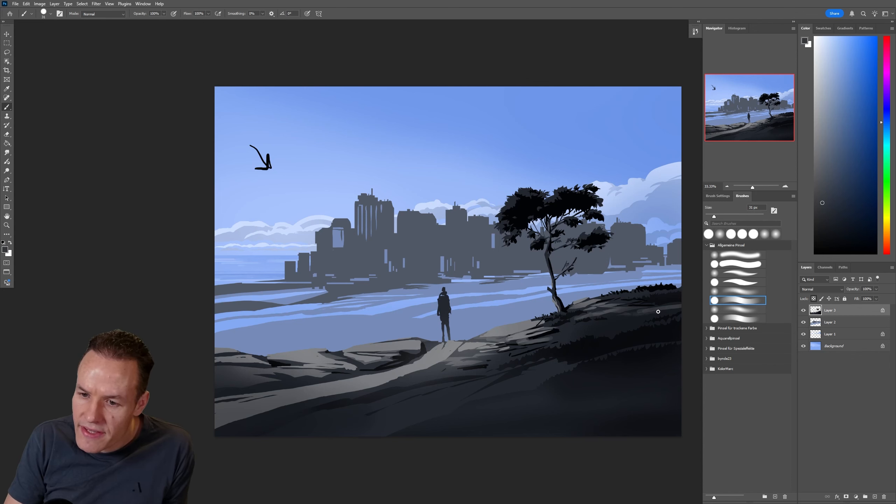
pyautogui.keyDown('alt'); pyautogui.click(423, 369); pyautogui.keyUp('alt')
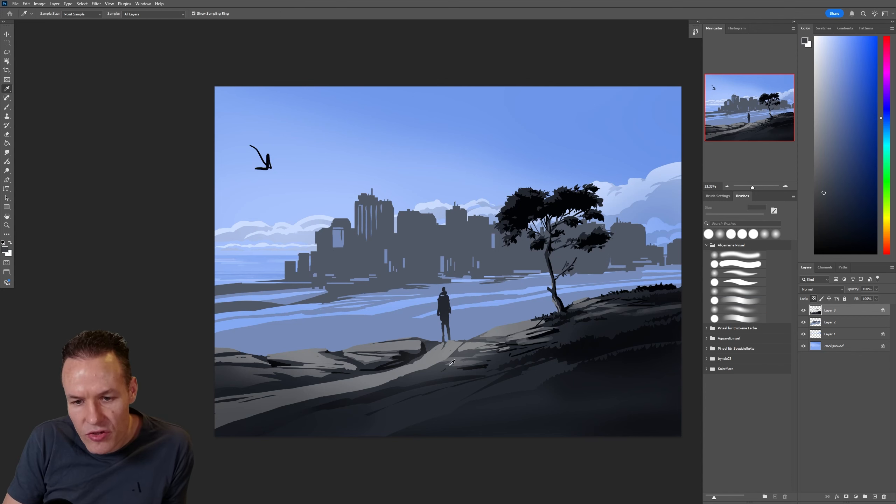
pyautogui.moveTo(430, 362)
pyautogui.mouseDown()
pyautogui.moveTo(482, 357)
pyautogui.moveTo(453, 352)
pyautogui.mouseUp()
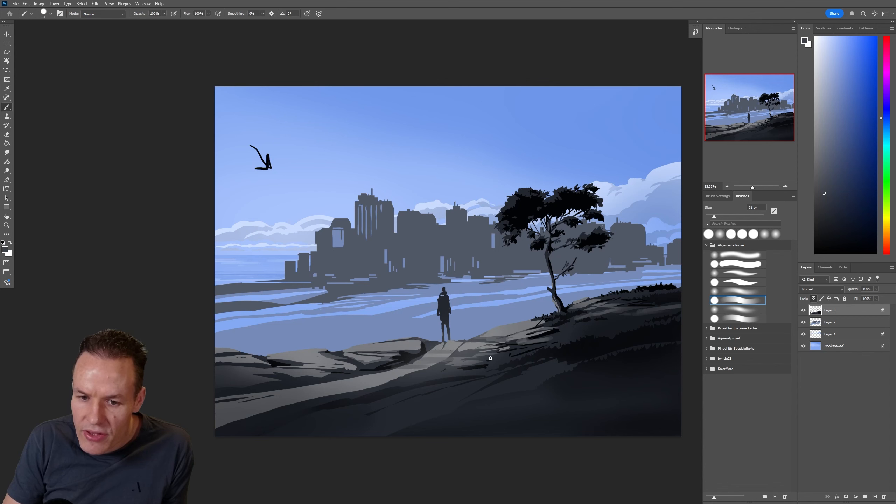
pyautogui.keyDown('alt'); pyautogui.click(377, 369); pyautogui.keyUp('alt')
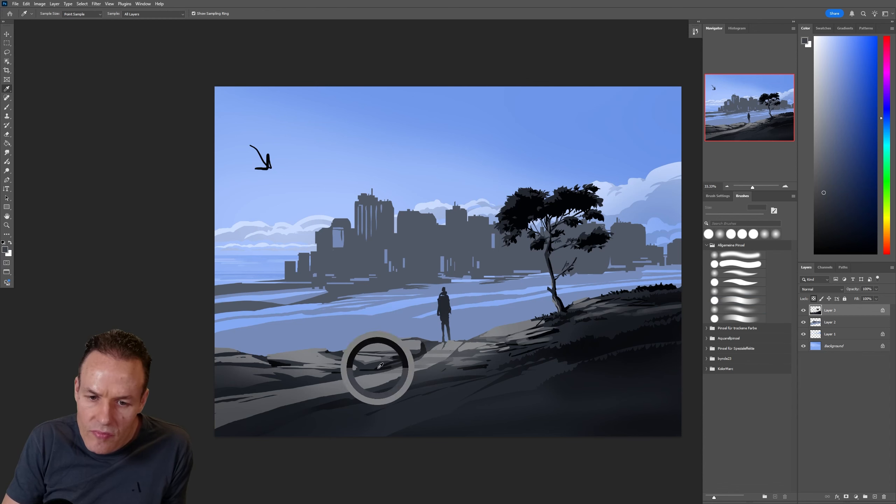
pyautogui.moveTo(712, 216); pyautogui.dragTo(710, 216)
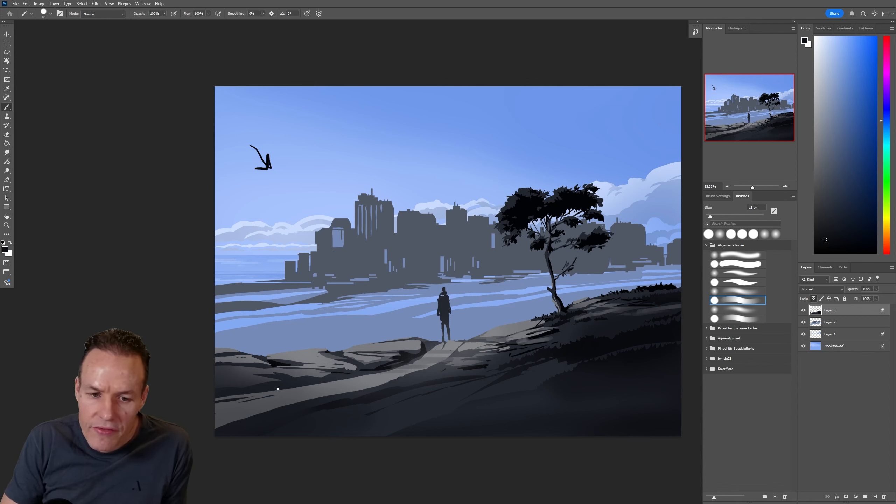
pyautogui.moveTo(284, 388); pyautogui.dragTo(352, 389)
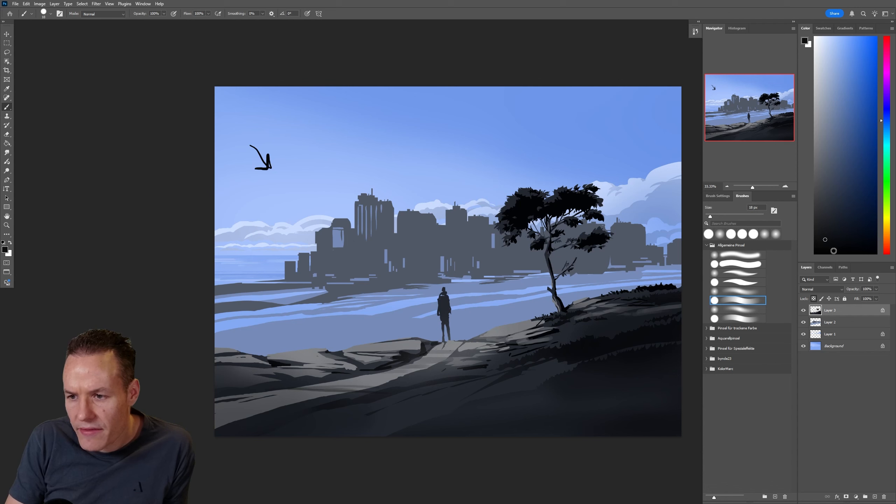
# Choose near-black, darken the figure's body and feet with a 35 px brush, and add fine 12 px strokes on the crest near the tree's base
pyautogui.press('i')
pyautogui.click(846, 251)
pyautogui.press('b')
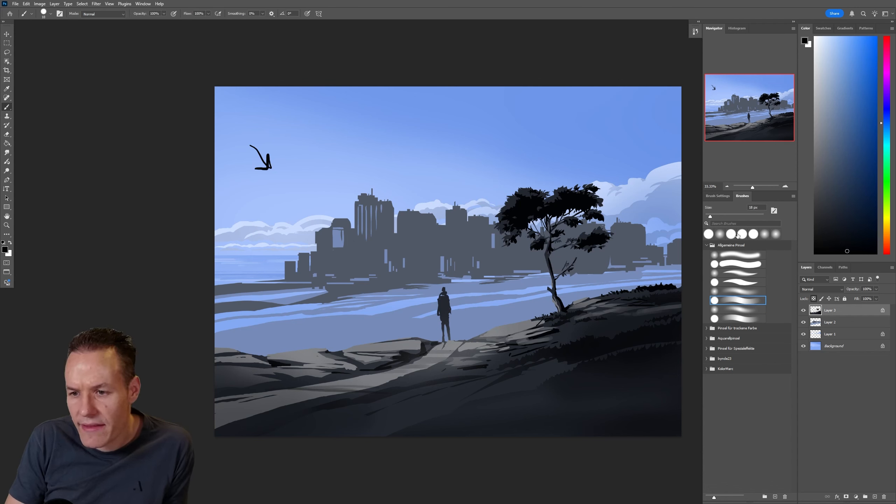
pyautogui.click(716, 216)
pyautogui.moveTo(444, 297)
pyautogui.mouseDown()
pyautogui.moveTo(440, 320)
pyautogui.moveTo(449, 339)
pyautogui.mouseUp()
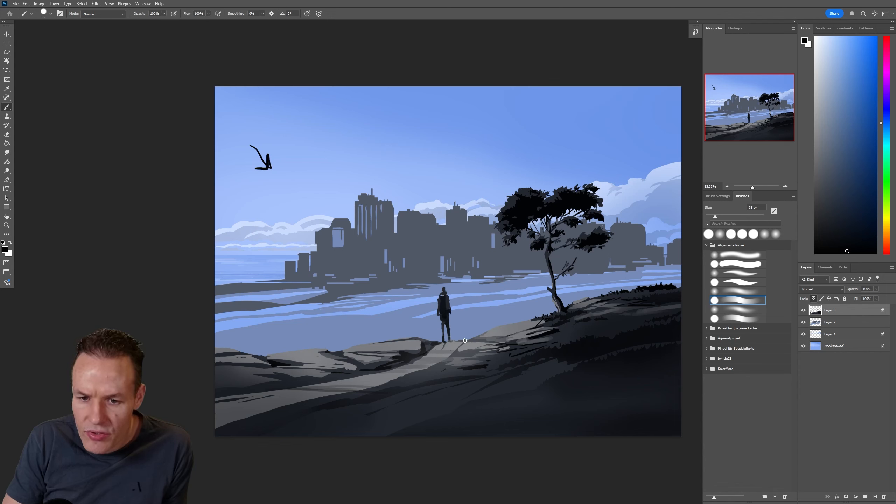
pyautogui.moveTo(448, 339); pyautogui.dragTo(454, 340)
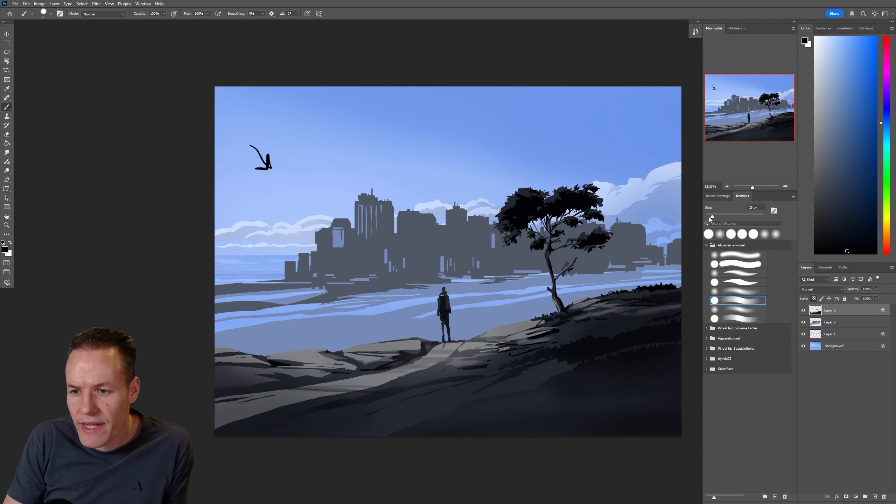
pyautogui.moveTo(714, 217); pyautogui.dragTo(708, 216)
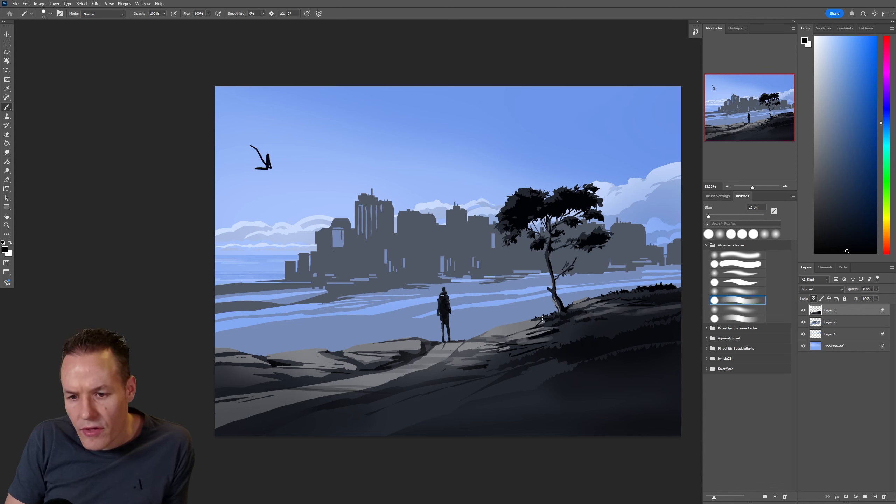
pyautogui.moveTo(542, 319); pyautogui.dragTo(520, 332)
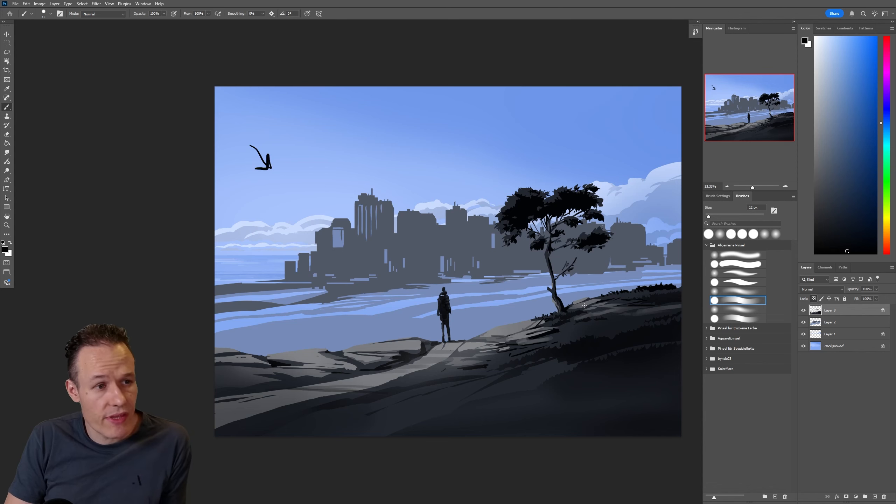
# Sample light and dark greys from the rocks left of the path and brush thin strokes along their upper edge
pyautogui.press('i')
pyautogui.click(353, 352)
pyautogui.press('b')
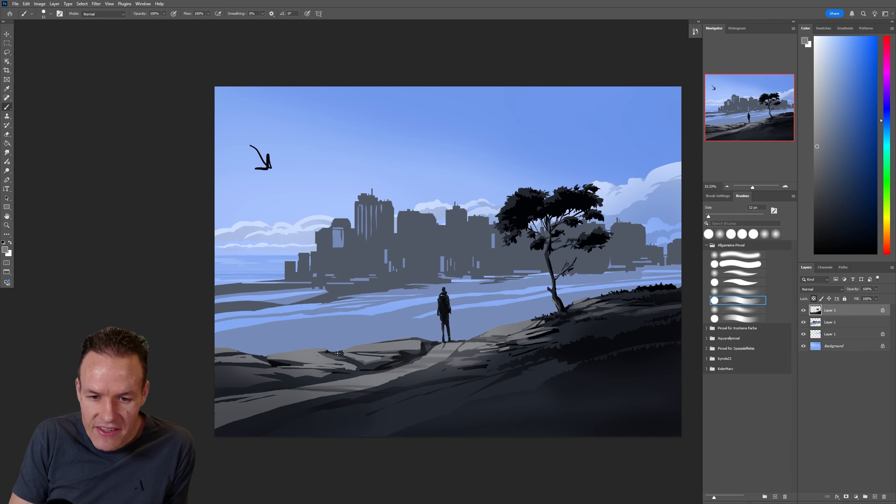
pyautogui.keyDown('alt'); pyautogui.click(406, 338); pyautogui.keyUp('alt')
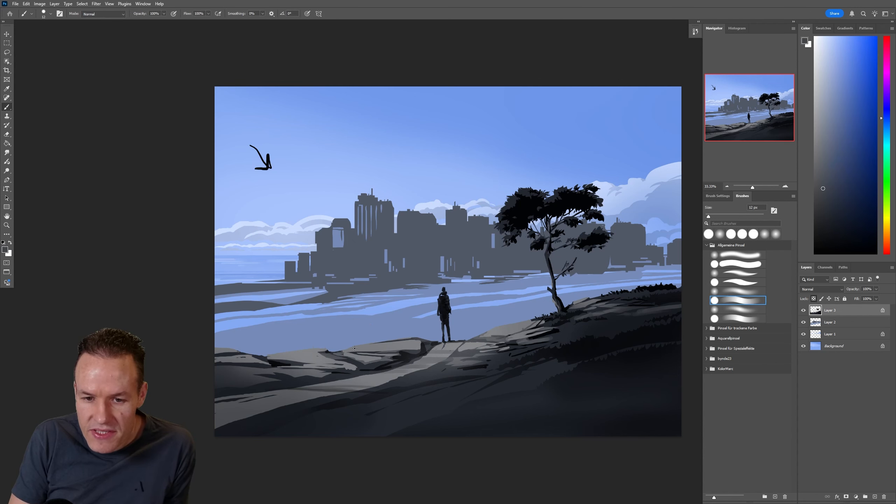
pyautogui.moveTo(355, 348); pyautogui.dragTo(384, 349)
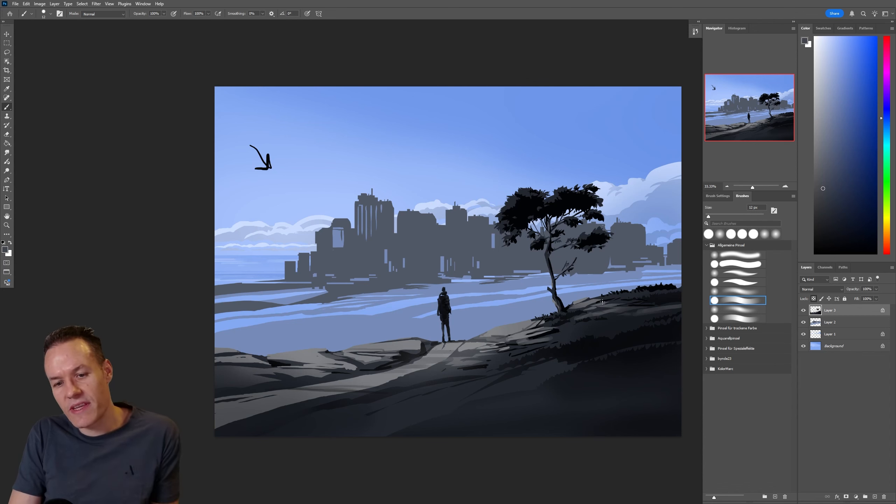
# Sample path and slope tones and brush fine 12 px strokes along the path's right edge and the adjoining slope
pyautogui.keyDown('alt'); pyautogui.click(396, 377); pyautogui.keyUp('alt')
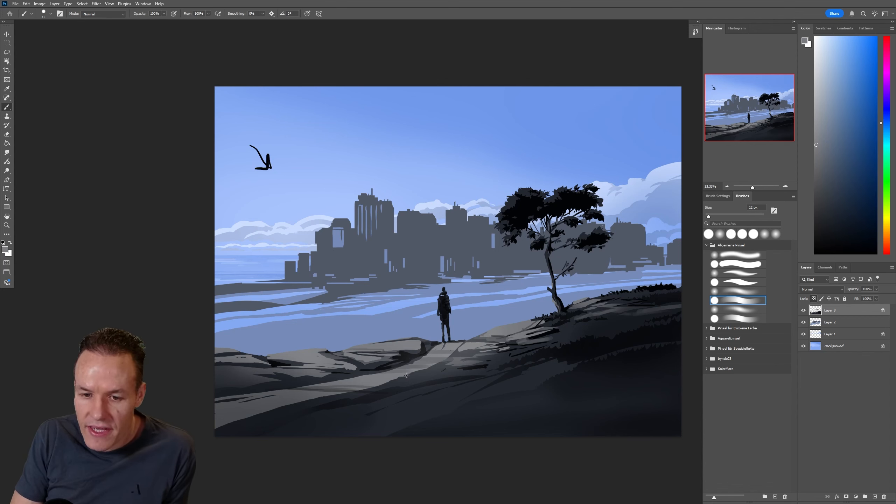
pyautogui.moveTo(409, 374); pyautogui.dragTo(433, 366)
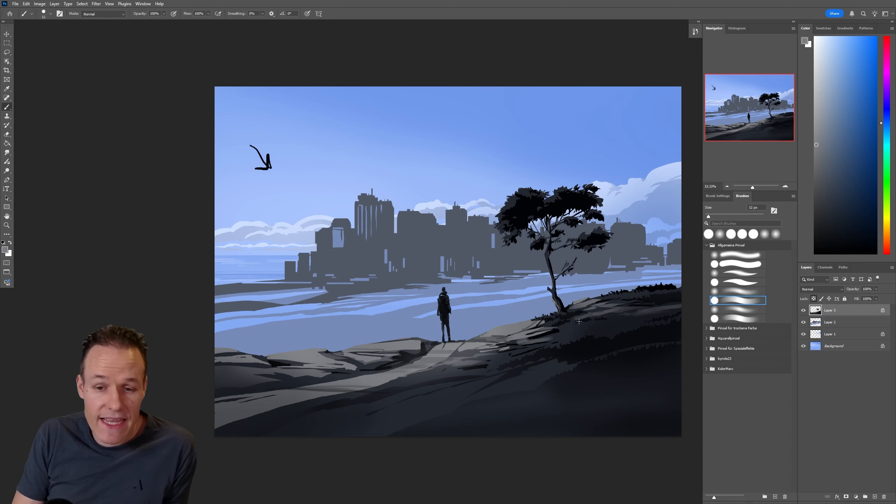
pyautogui.keyDown('alt'); pyautogui.click(471, 350); pyautogui.keyUp('alt')
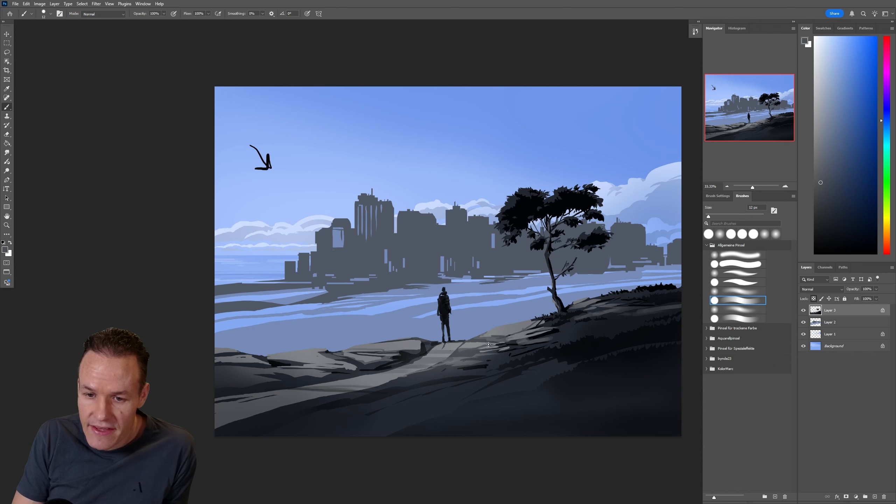
pyautogui.keyDown('alt'); pyautogui.click(544, 334); pyautogui.keyUp('alt')
pyautogui.moveTo(481, 346); pyautogui.dragTo(457, 356)
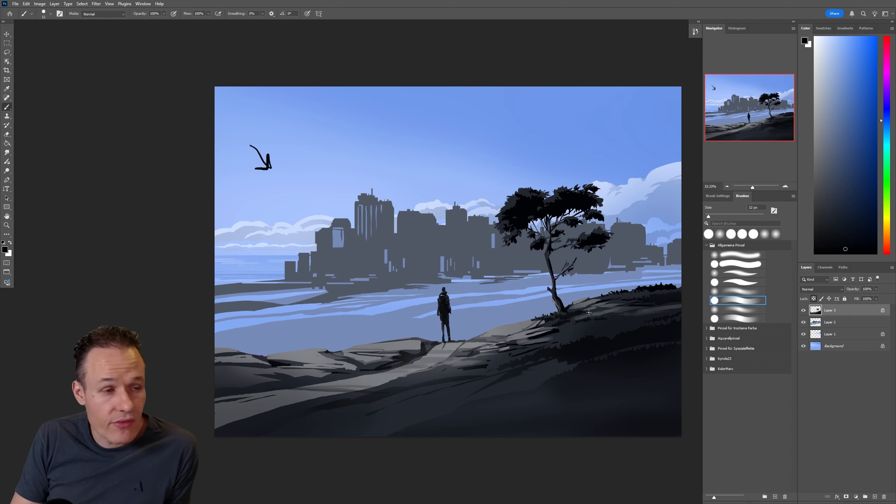
pyautogui.keyDown('alt'); pyautogui.click(589, 302); pyautogui.keyUp('alt')
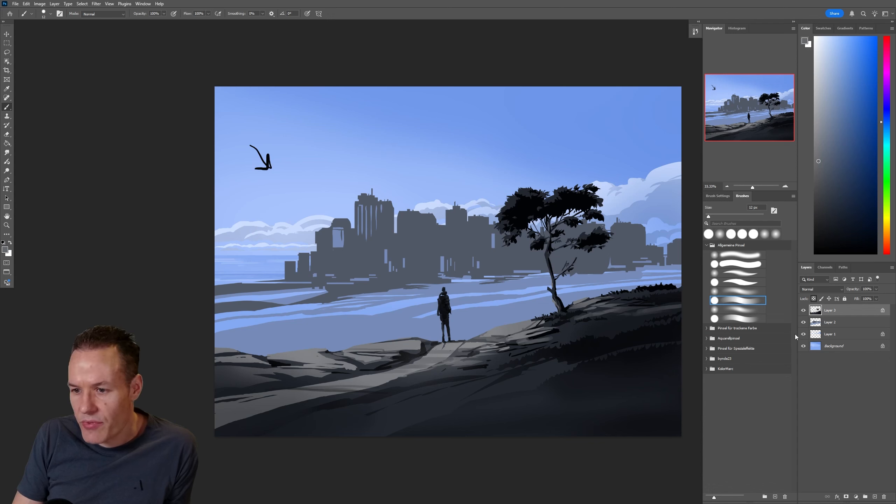
# Unlock Layer 3's transparent pixels, lasso the black arrow mark in the sky, delete it, and deselect
pyautogui.click(814, 298)
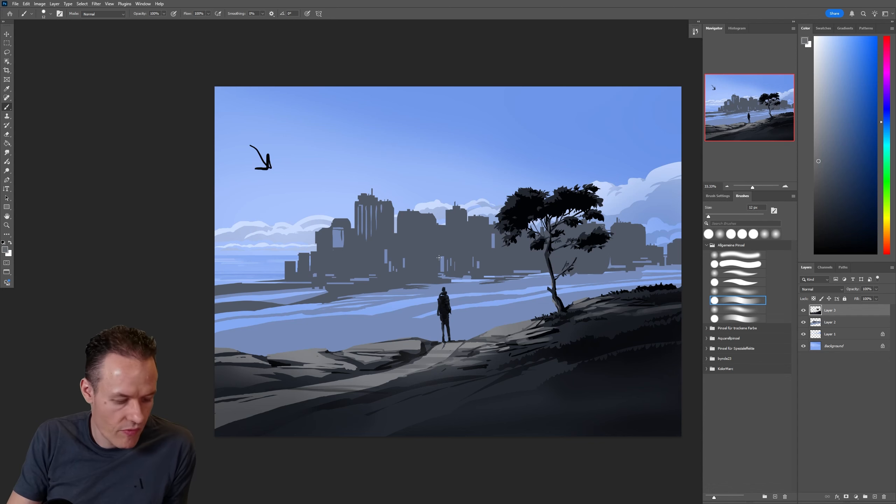
pyautogui.press('l')
pyautogui.moveTo(235, 170)
pyautogui.mouseDown()
pyautogui.moveTo(298, 130)
pyautogui.moveTo(235, 165)
pyautogui.mouseUp()
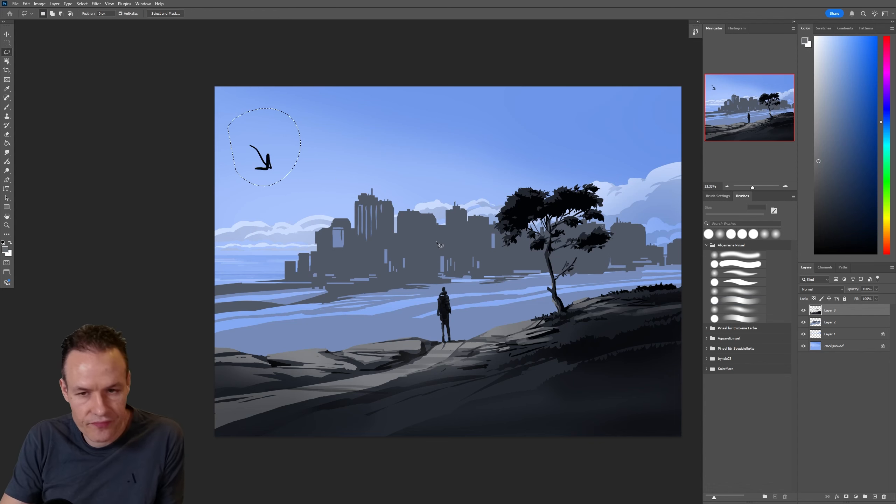
pyautogui.press('Delete')
pyautogui.hotkey('ctrl', 'd')
pyautogui.press('b')
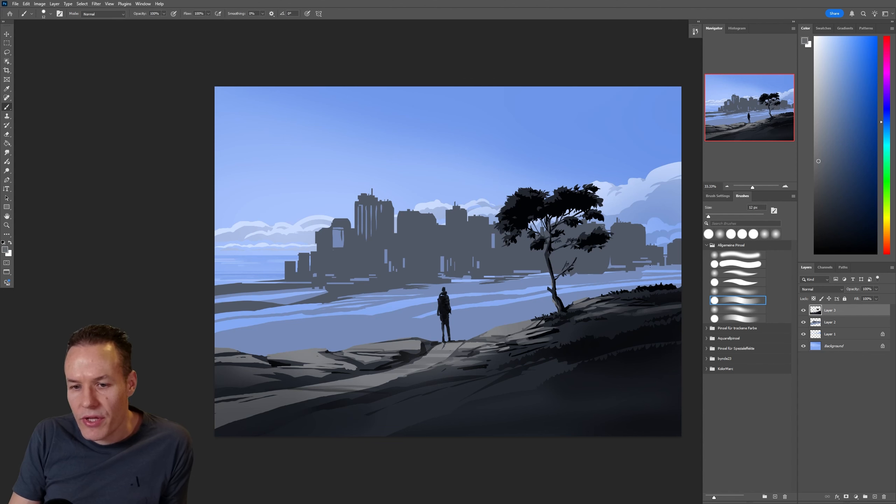
# Make Layer 2 active and toggle its visibility off and on to check its contents
pyautogui.click(811, 322)
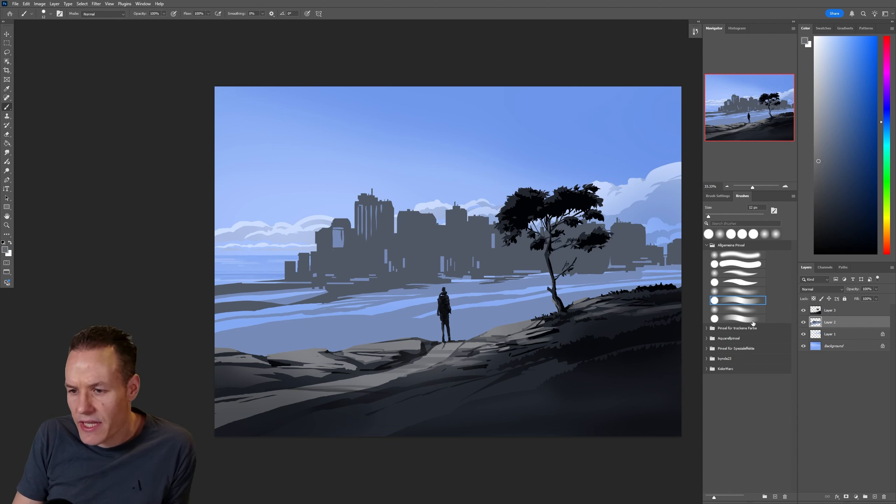
pyautogui.click(804, 322)
pyautogui.click(804, 322)
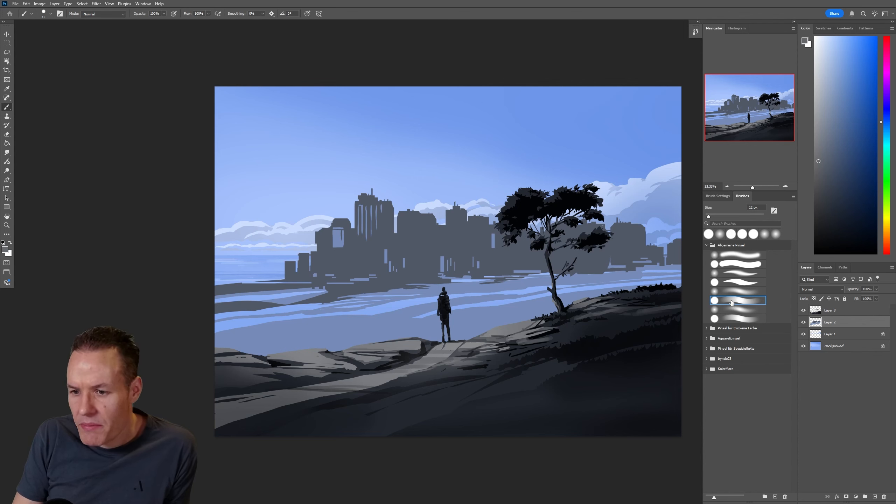
# Set the brush to 24 px, sample the shoreline grey, and brush along the waterline below the city
pyautogui.click(711, 216)
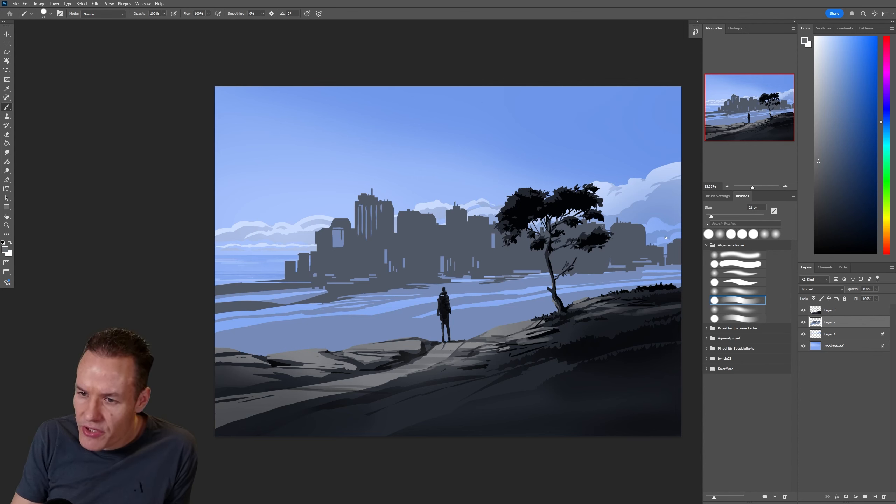
pyautogui.click(711, 216)
pyautogui.keyDown('alt'); pyautogui.click(405, 286); pyautogui.keyUp('alt')
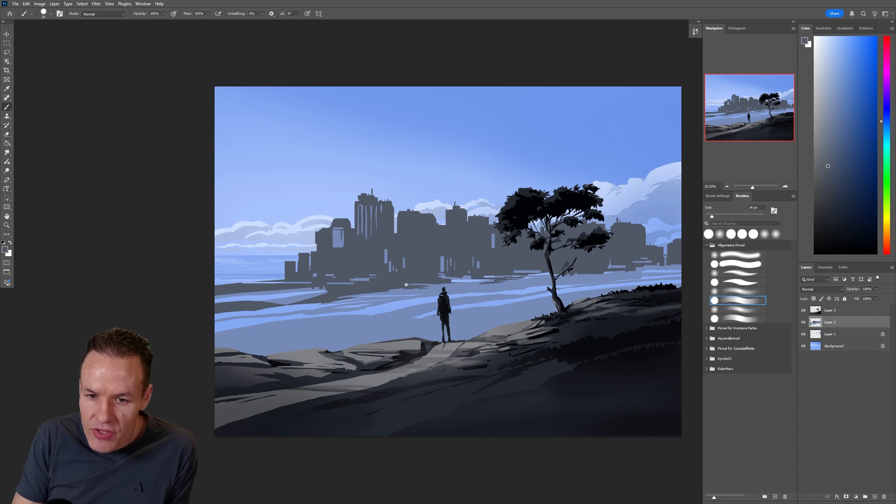
pyautogui.moveTo(406, 284); pyautogui.dragTo(512, 282)
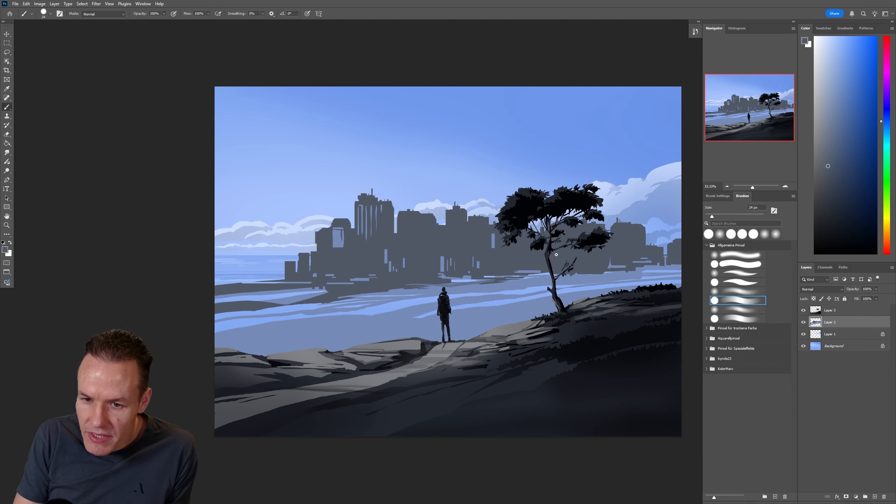
# Sample the blue-grey of the shore gaps and brush lighter facades onto the central buildings with a 24 px brush
pyautogui.keyDown('alt'); pyautogui.click(526, 270); pyautogui.keyUp('alt')
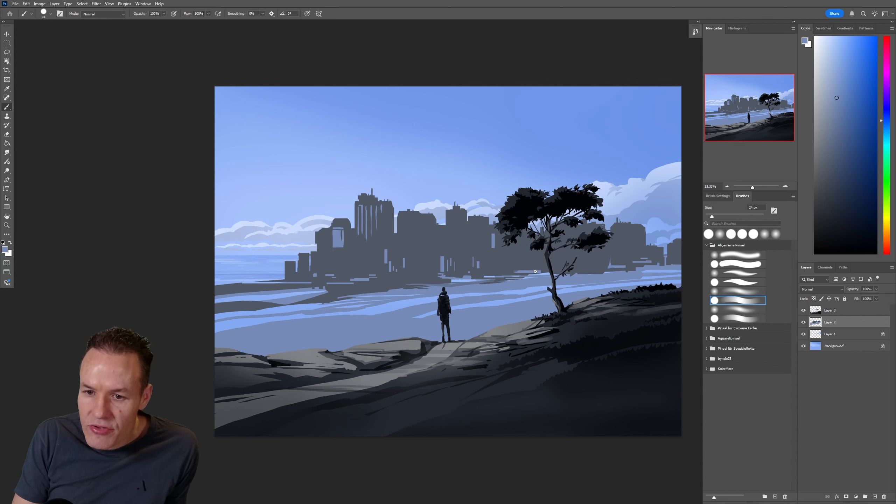
pyautogui.moveTo(535, 271); pyautogui.dragTo(535, 258)
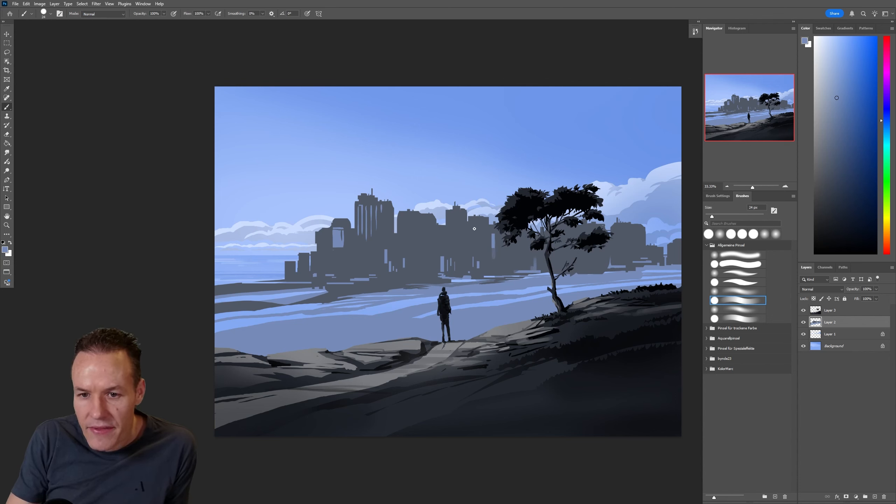
pyautogui.moveTo(448, 213); pyautogui.dragTo(457, 226)
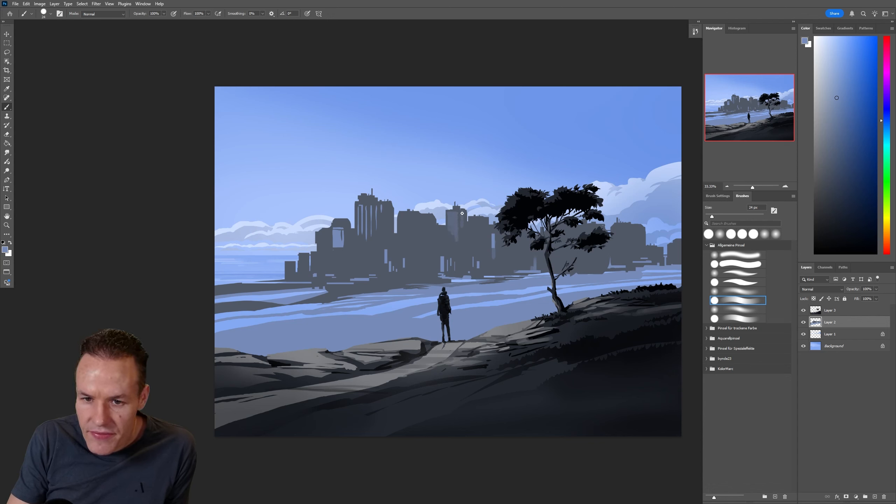
pyautogui.moveTo(479, 220)
pyautogui.mouseDown()
pyautogui.moveTo(473, 233)
pyautogui.moveTo(478, 224)
pyautogui.mouseUp()
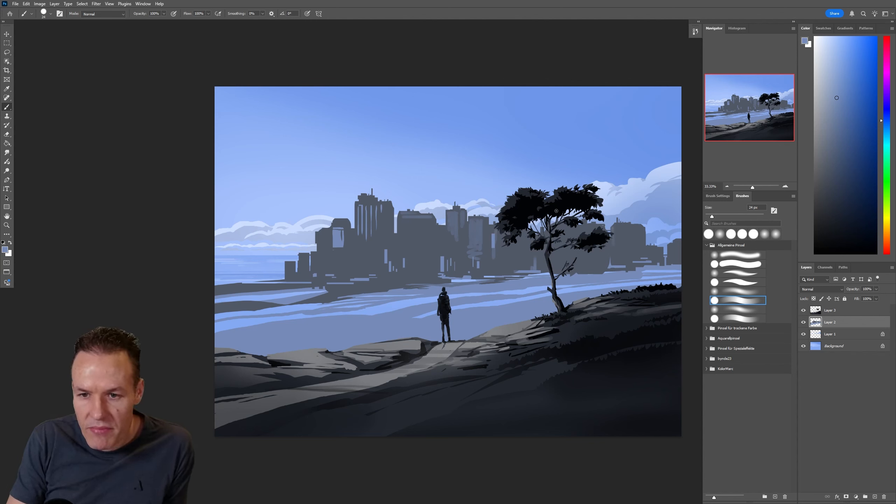
# Lock Layer 2's transparent pixels and paint fine 13 px and 11 px facade details across the skyline with sampled light and dark city tones
pyautogui.moveTo(710, 217); pyautogui.dragTo(708, 217)
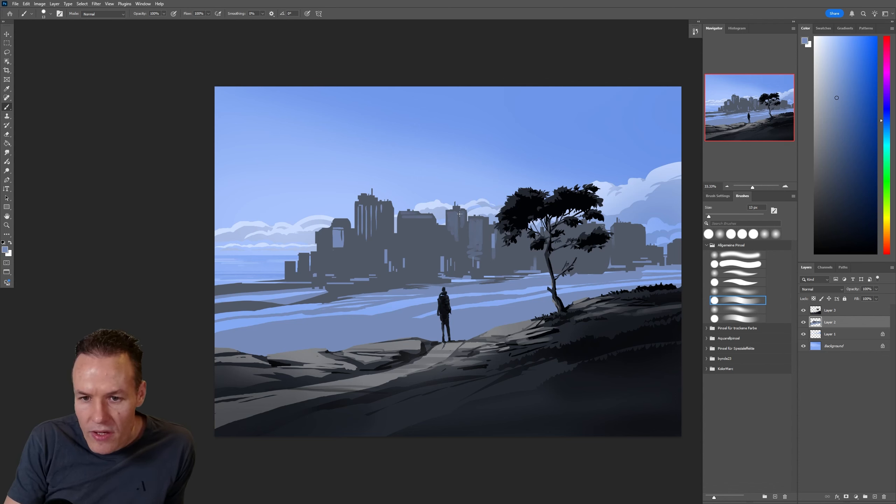
pyautogui.moveTo(460, 214); pyautogui.dragTo(457, 250)
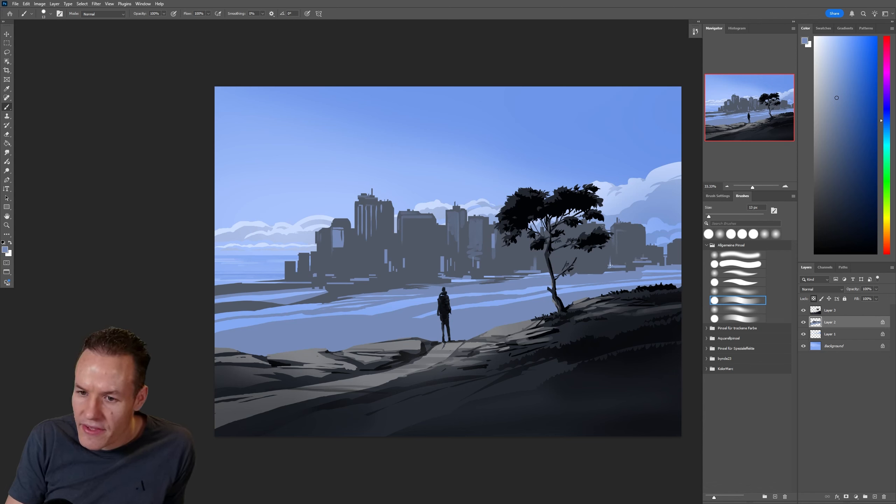
pyautogui.keyDown('alt'); pyautogui.click(590, 274); pyautogui.keyUp('alt')
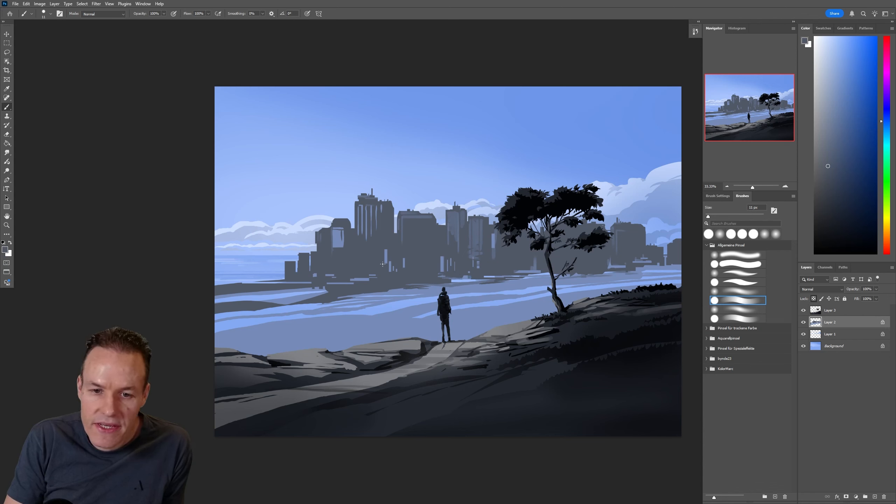
pyautogui.keyDown('alt'); pyautogui.click(371, 281); pyautogui.keyUp('alt')
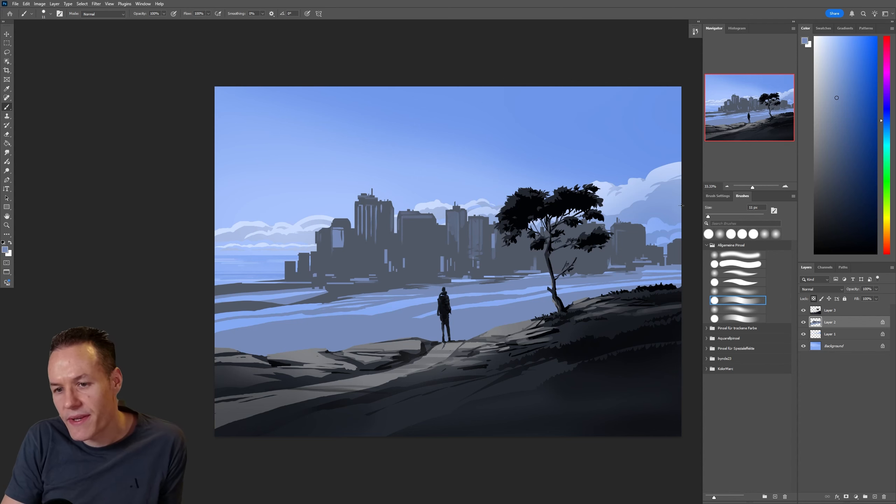
pyautogui.keyDown('alt'); pyautogui.click(457, 236); pyautogui.keyUp('alt')
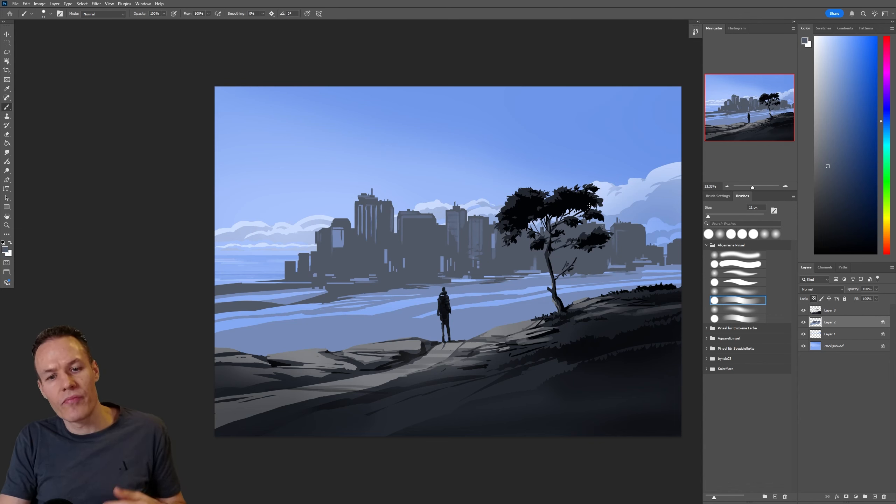
pyautogui.keyDown('alt'); pyautogui.click(489, 229); pyautogui.keyUp('alt')
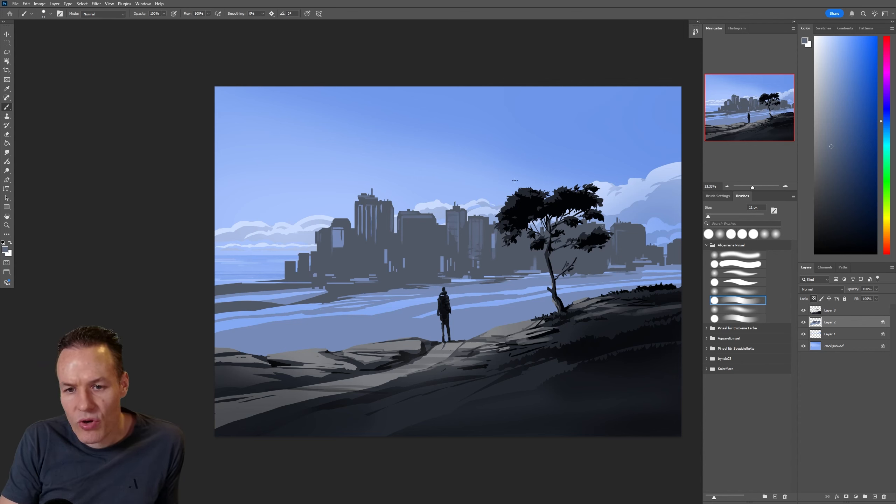
# Sample the grey of the buildings and brush broad 47 px shadow bands across the blue shore behind the figure and tree
pyautogui.press('i')
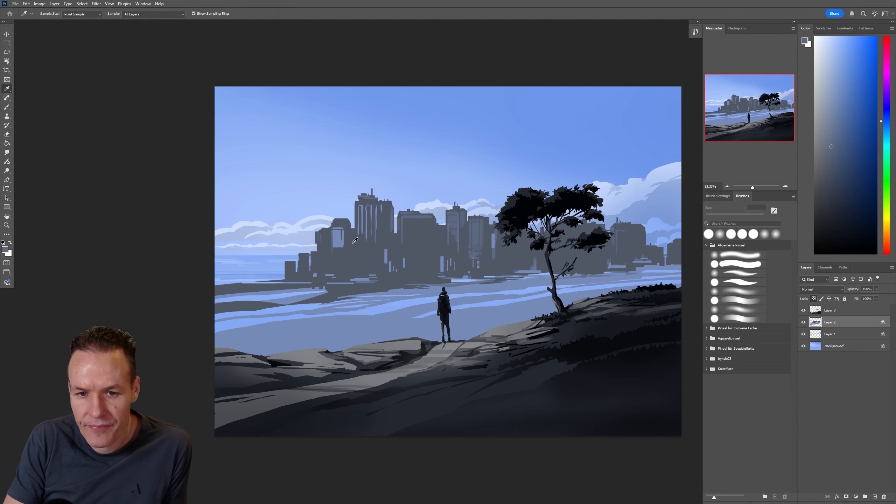
pyautogui.click(355, 241)
pyautogui.press('b')
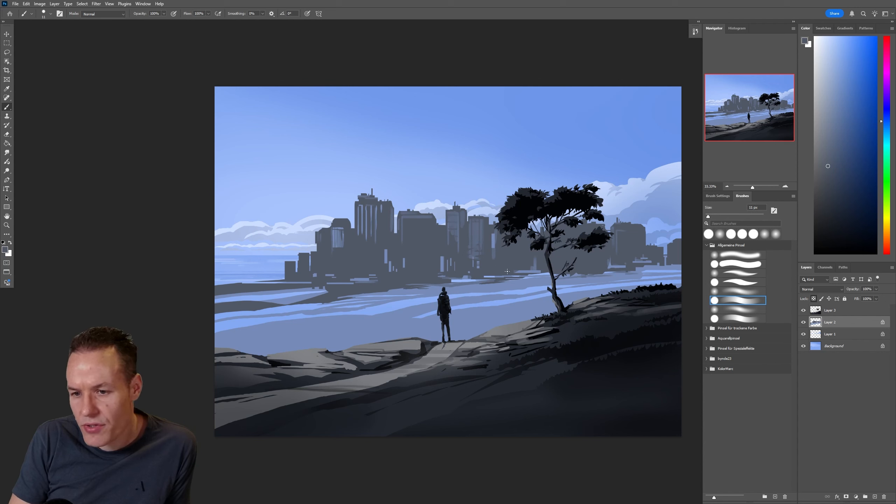
pyautogui.click(718, 216)
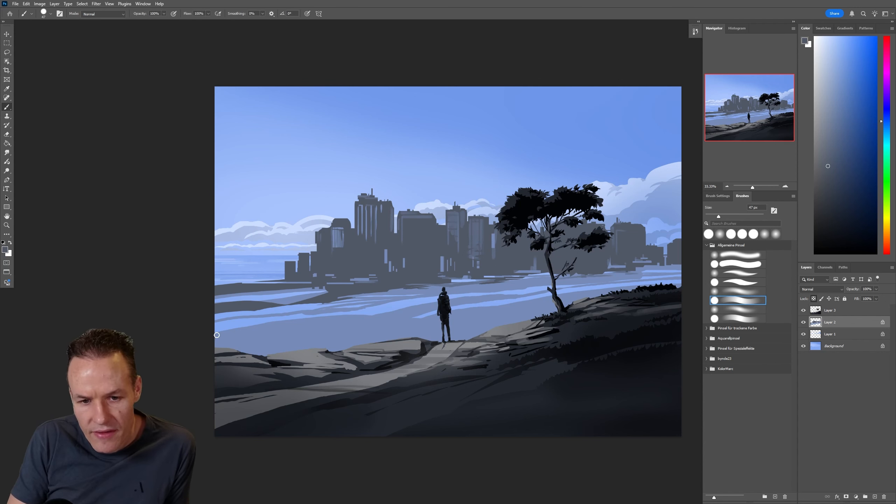
pyautogui.moveTo(217, 335); pyautogui.dragTo(535, 297)
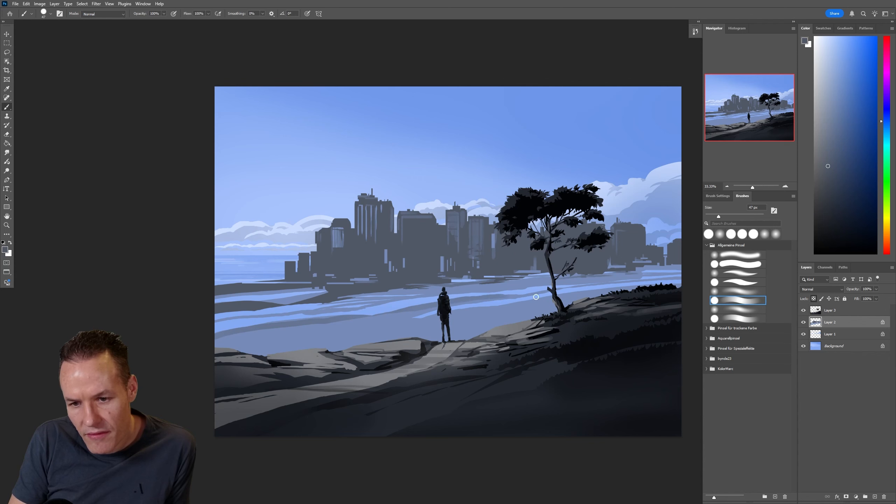
pyautogui.moveTo(311, 352)
pyautogui.mouseDown()
pyautogui.moveTo(519, 304)
pyautogui.moveTo(367, 341)
pyautogui.mouseUp()
pyautogui.moveTo(481, 320); pyautogui.dragTo(488, 328)
pyautogui.moveTo(638, 293)
pyautogui.mouseDown()
pyautogui.moveTo(610, 291)
pyautogui.moveTo(698, 284)
pyautogui.mouseUp()
pyautogui.moveTo(600, 284); pyautogui.dragTo(702, 275)
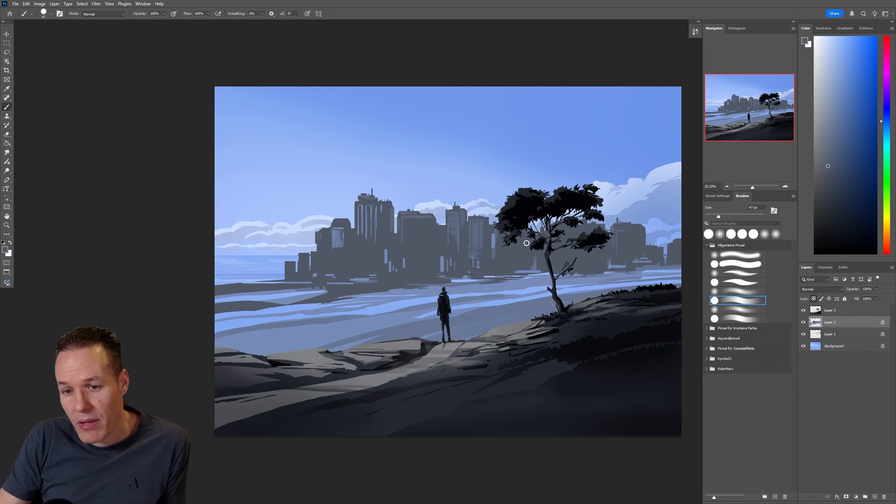
# Pick dark blue and pale blue tones based on the sky and shade the city and shoreline with a large soft brush
pyautogui.keyDown('alt'); pyautogui.click(654, 114); pyautogui.keyUp('alt')
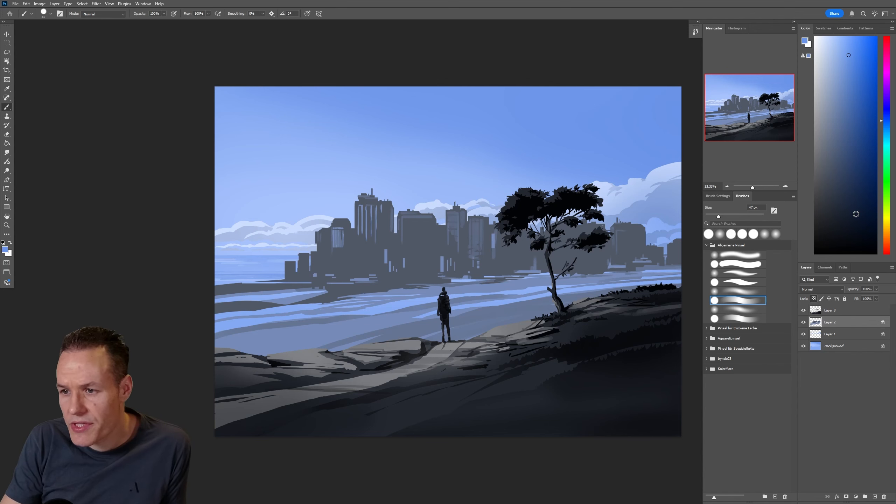
pyautogui.click(861, 191)
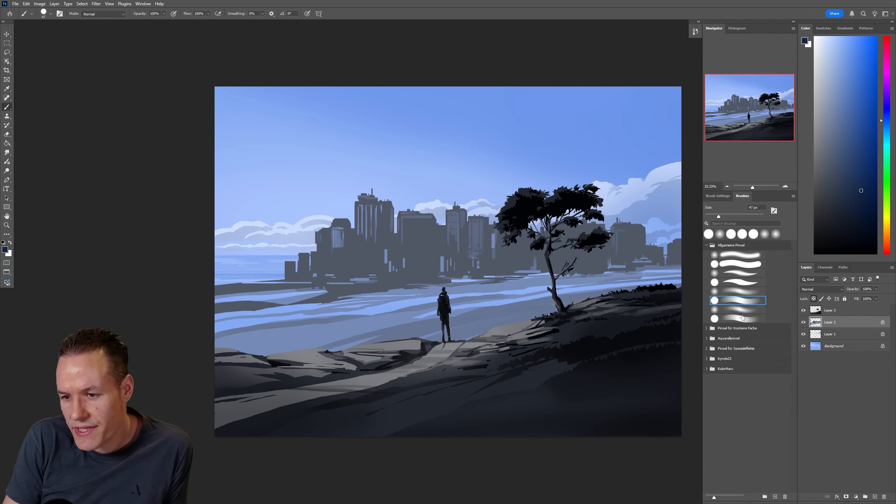
pyautogui.click(730, 309)
pyautogui.moveTo(656, 233); pyautogui.dragTo(670, 233)
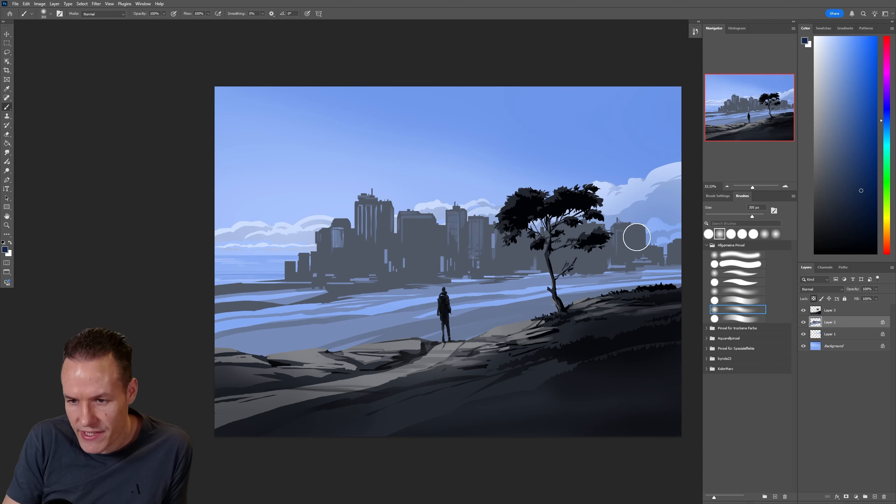
pyautogui.click(860, 171)
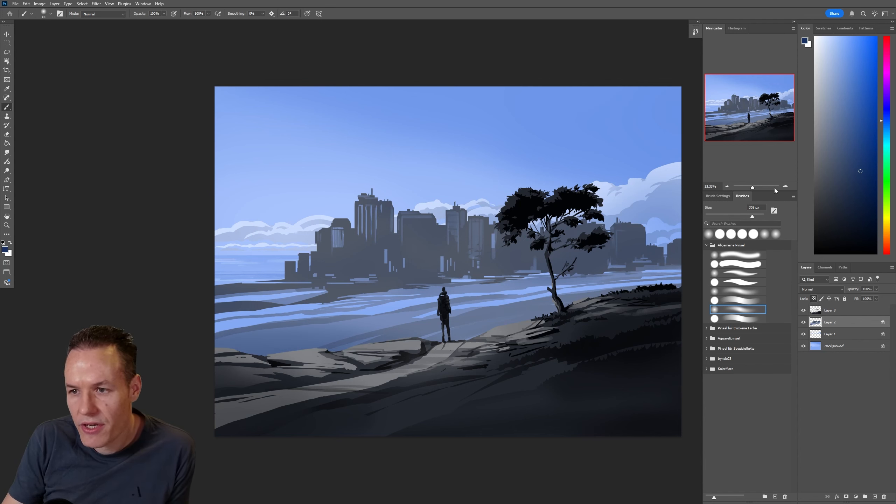
pyautogui.moveTo(832, 61); pyautogui.dragTo(829, 55)
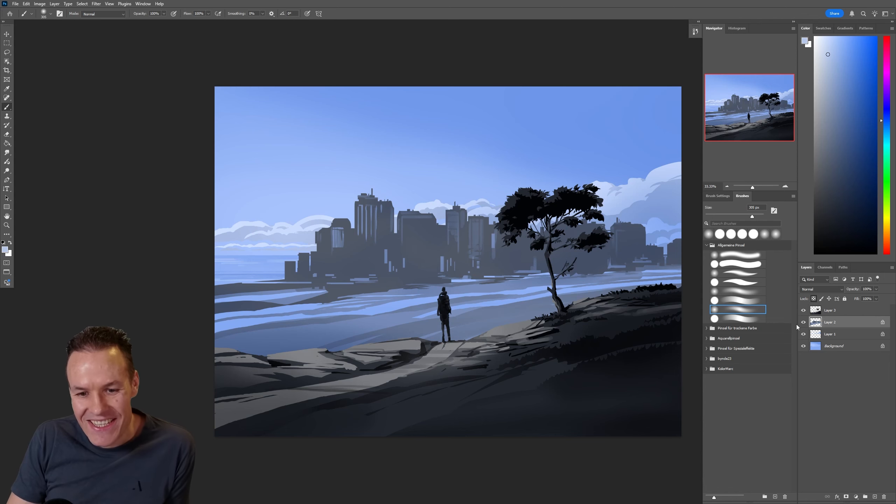
# Make Layer 3 active and refine the rocks and path with a 20 px brush in greys sampled from them
pyautogui.click(827, 310)
pyautogui.press(',')
pyautogui.press(',')
pyautogui.press(',')
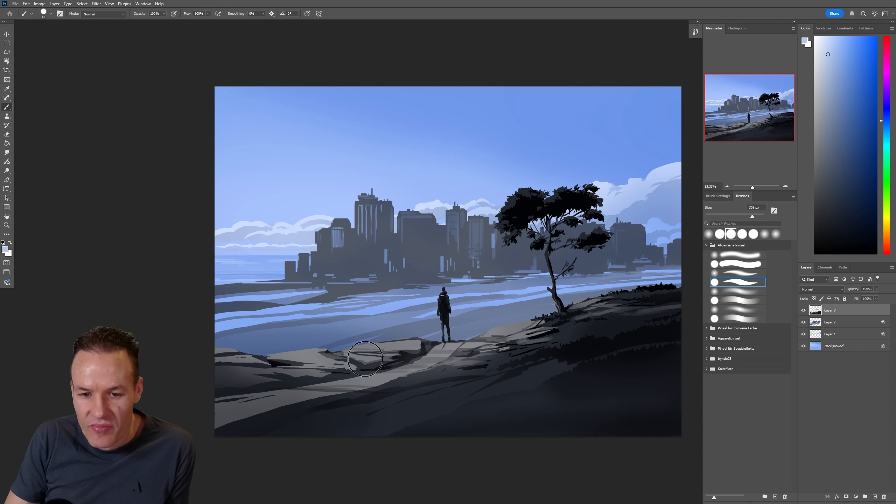
pyautogui.click(736, 318)
pyautogui.click(739, 301)
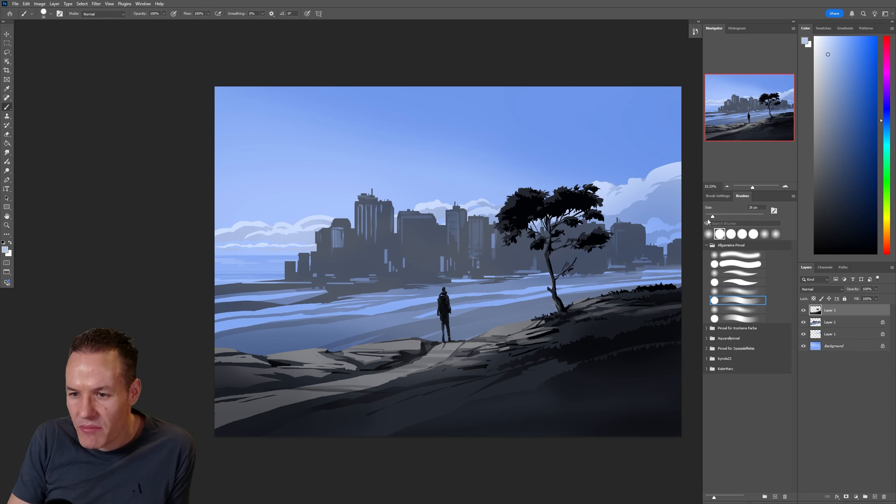
pyautogui.keyDown('alt'); pyautogui.click(342, 370); pyautogui.keyUp('alt')
pyautogui.keyDown('alt'); pyautogui.click(365, 369); pyautogui.keyUp('alt')
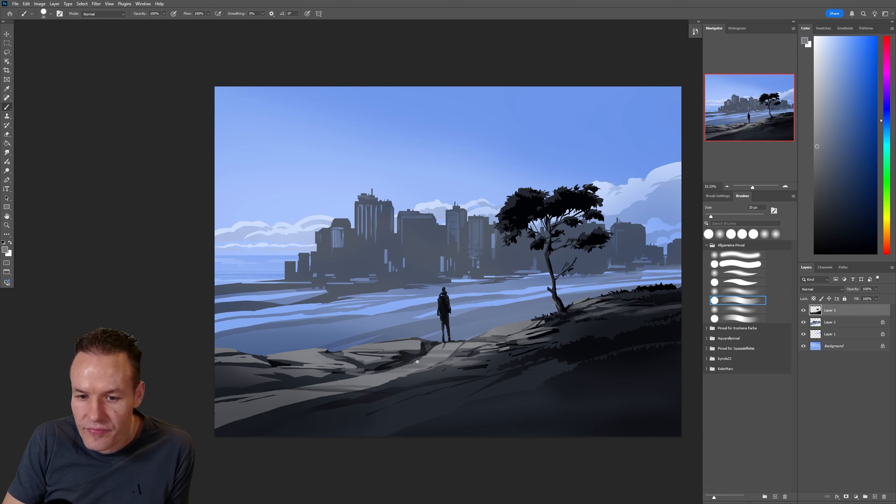
# Refine the figure's backpack, head and outline with a 20 px brush, using grey and near-black tones sampled around the figure
pyautogui.keyDown('alt'); pyautogui.click(446, 312); pyautogui.keyUp('alt')
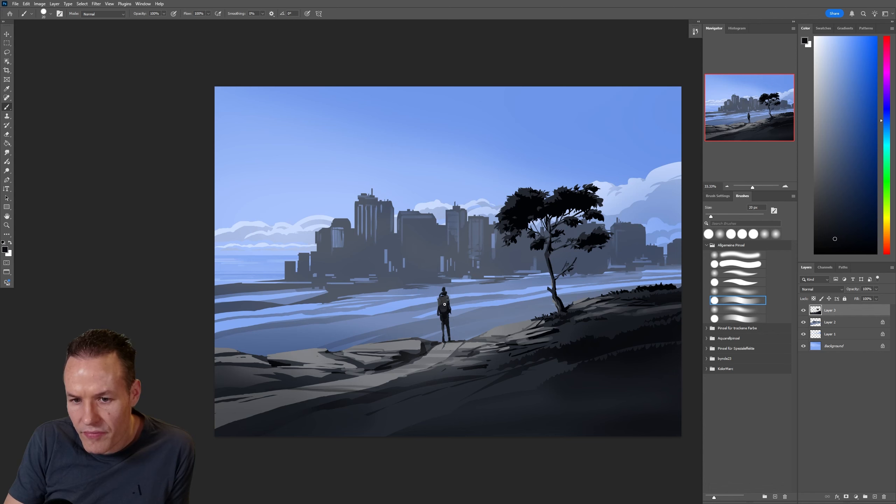
pyautogui.press('e')
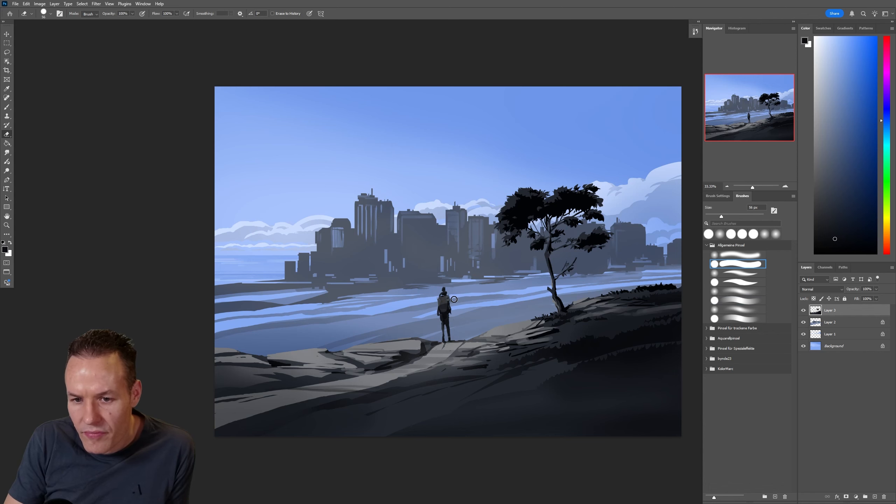
pyautogui.press('b')
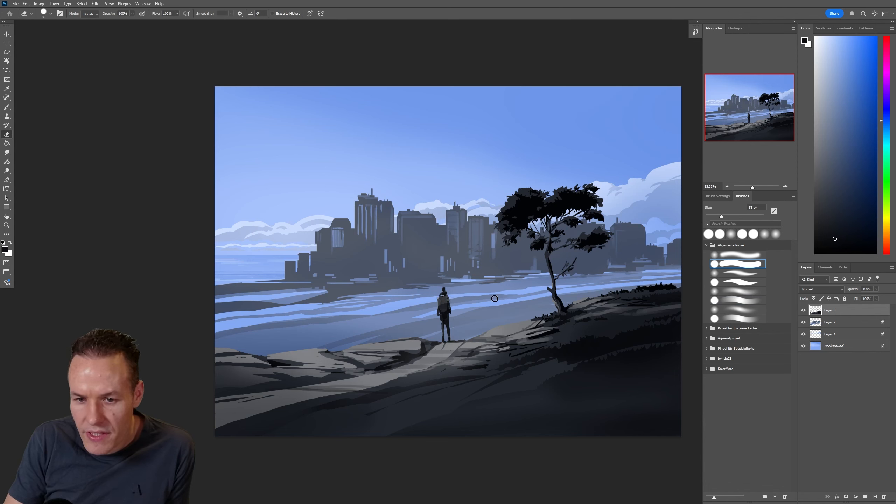
pyautogui.click(737, 300)
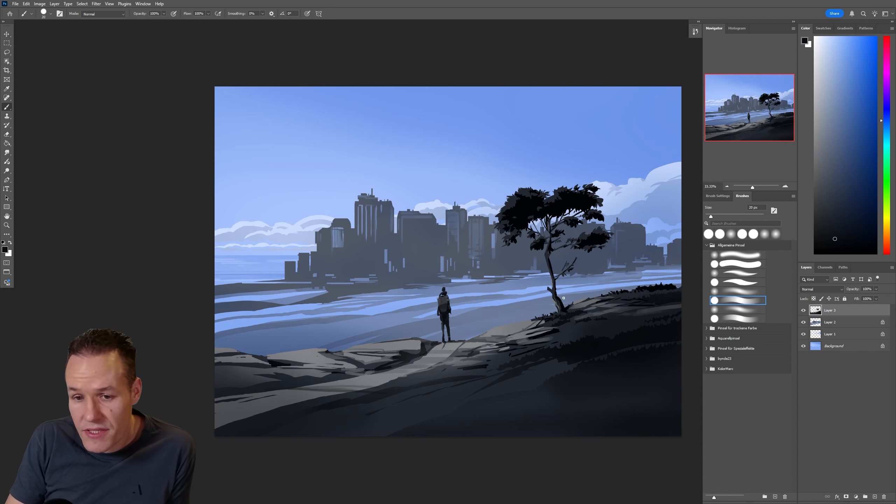
pyautogui.keyDown('alt'); pyautogui.click(443, 295); pyautogui.keyUp('alt')
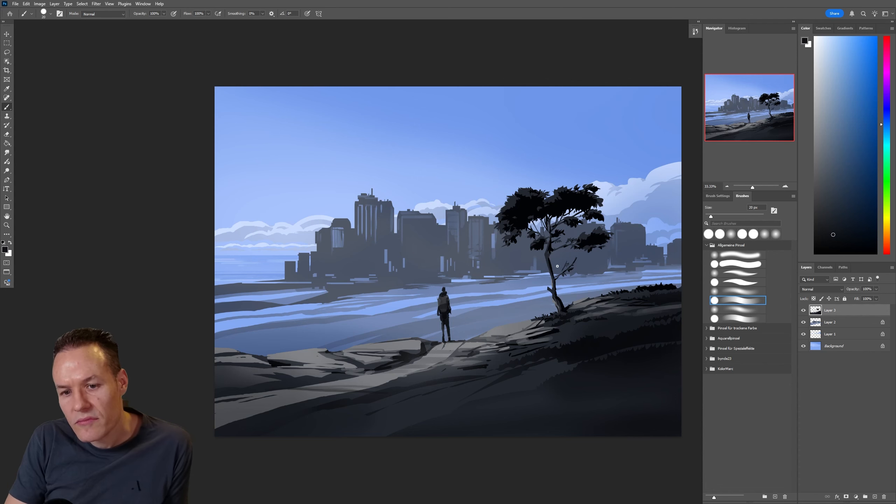
pyautogui.keyDown('alt'); pyautogui.click(450, 296); pyautogui.keyUp('alt')
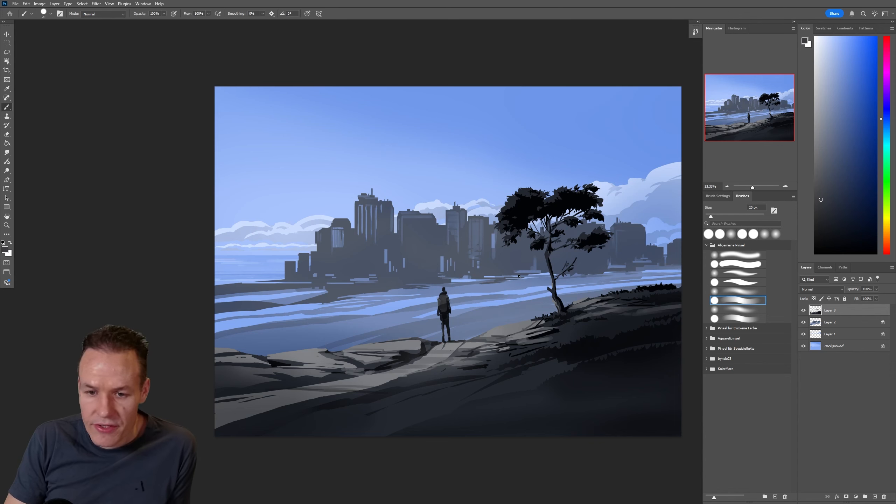
# Create a new layer above Layer 3 and lasso the first bird-shaped selections over the water beside the figure
pyautogui.press('l')
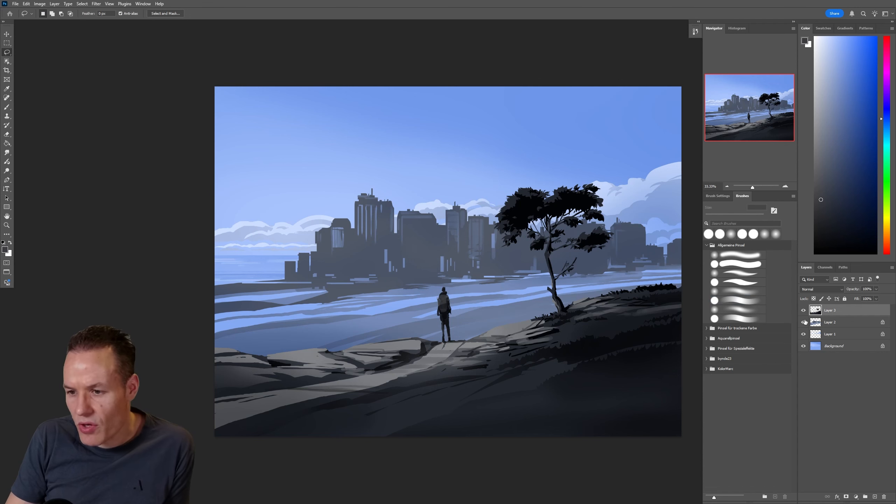
pyautogui.click(876, 496)
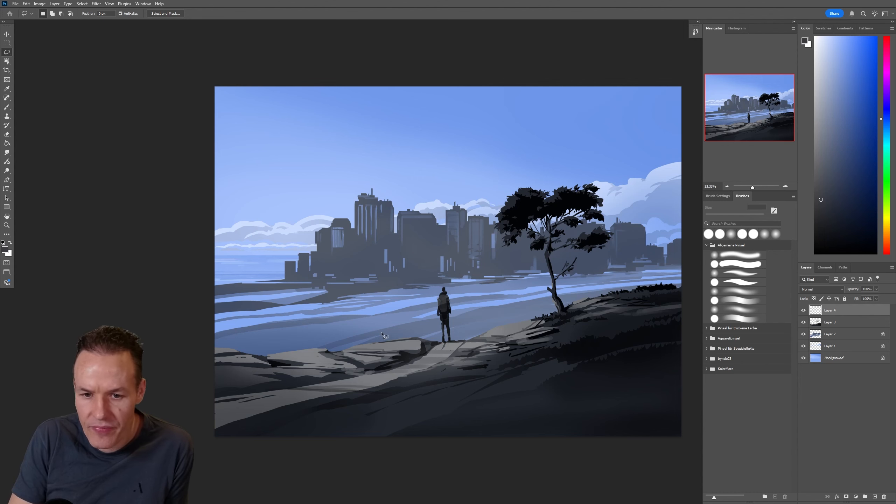
pyautogui.moveTo(370, 331); pyautogui.dragTo(388, 329)
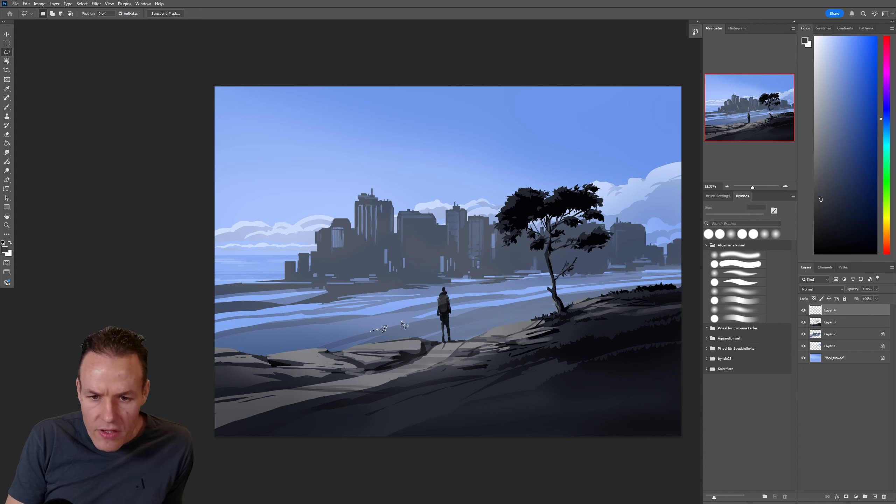
pyautogui.press('shift')
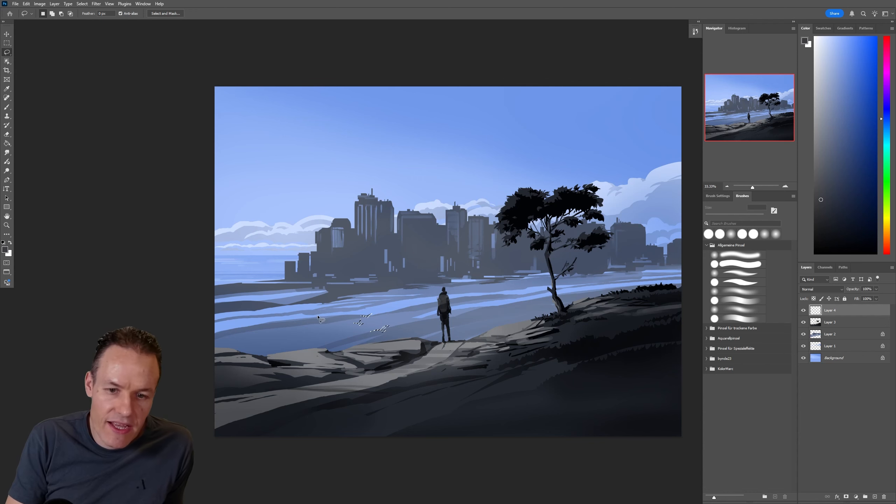
pyautogui.press('shift')
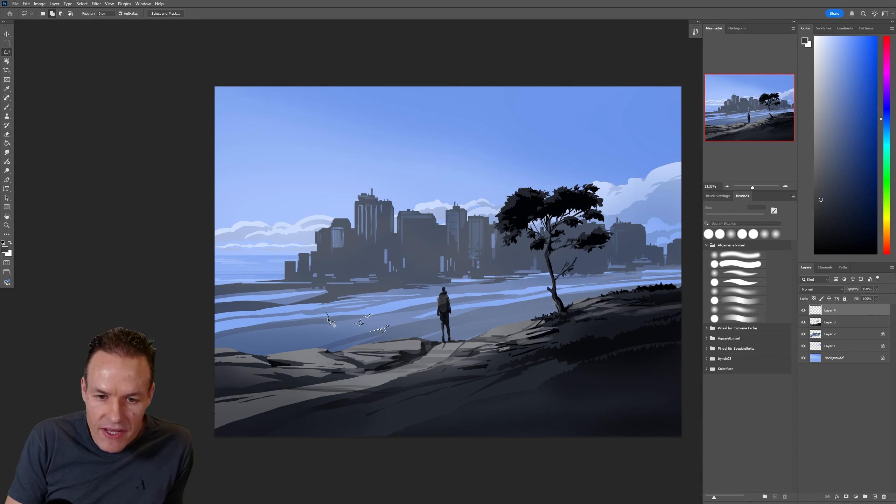
# Add more small bird shapes to the lasso selection, scattered across the water toward the far shore, and hide the selection edges
pyautogui.moveTo(327, 314); pyautogui.dragTo(306, 315)
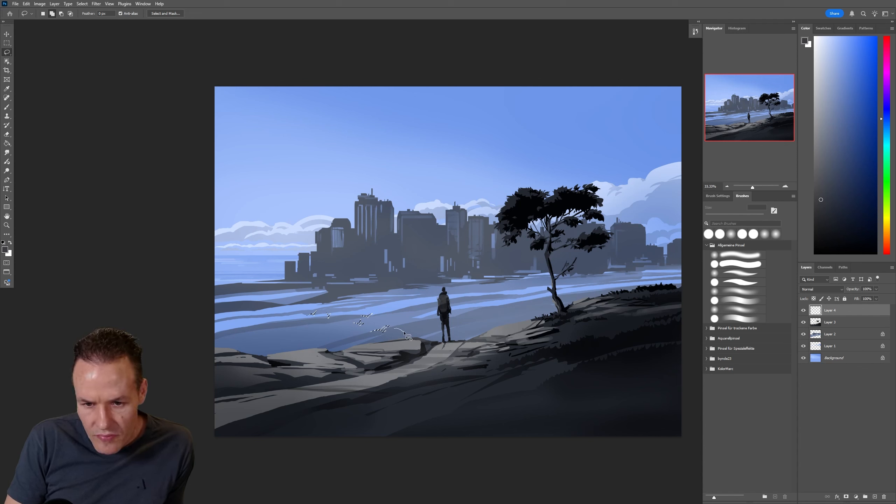
pyautogui.moveTo(406, 332)
pyautogui.mouseDown()
pyautogui.moveTo(414, 327)
pyautogui.moveTo(402, 330)
pyautogui.mouseUp()
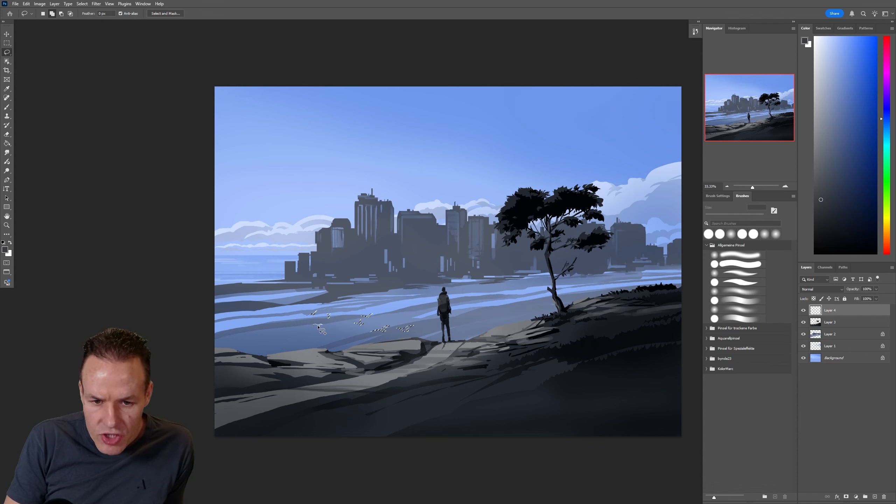
pyautogui.moveTo(316, 326)
pyautogui.mouseDown()
pyautogui.moveTo(291, 309)
pyautogui.moveTo(294, 299)
pyautogui.moveTo(280, 301)
pyautogui.moveTo(300, 294)
pyautogui.moveTo(279, 297)
pyautogui.mouseUp()
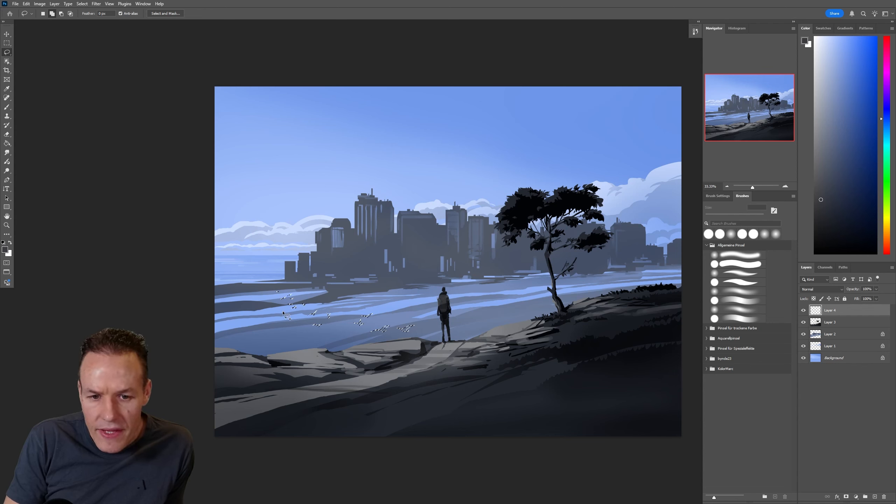
pyautogui.moveTo(283, 313); pyautogui.dragTo(281, 318)
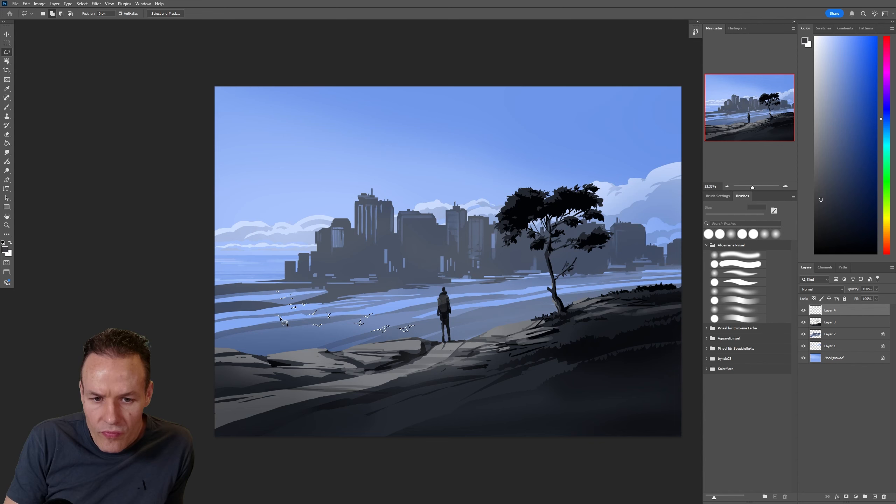
pyautogui.moveTo(281, 317); pyautogui.dragTo(279, 319)
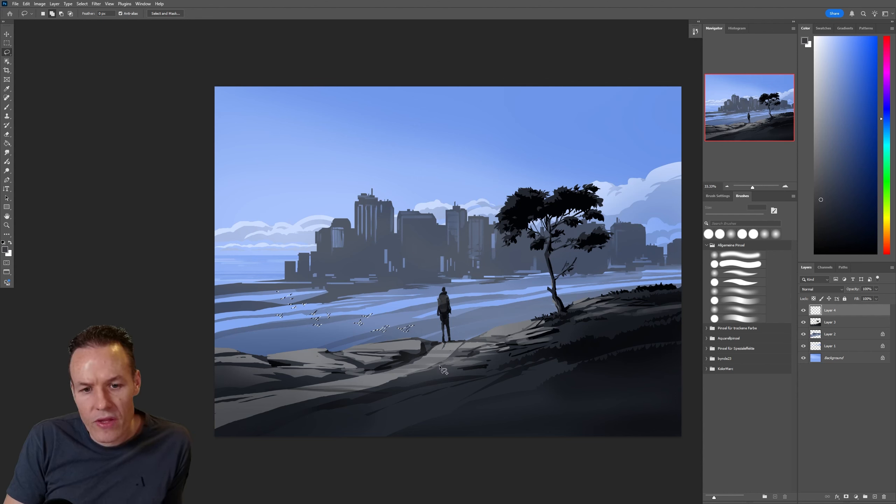
pyautogui.hotkey('ctrl', 'd')
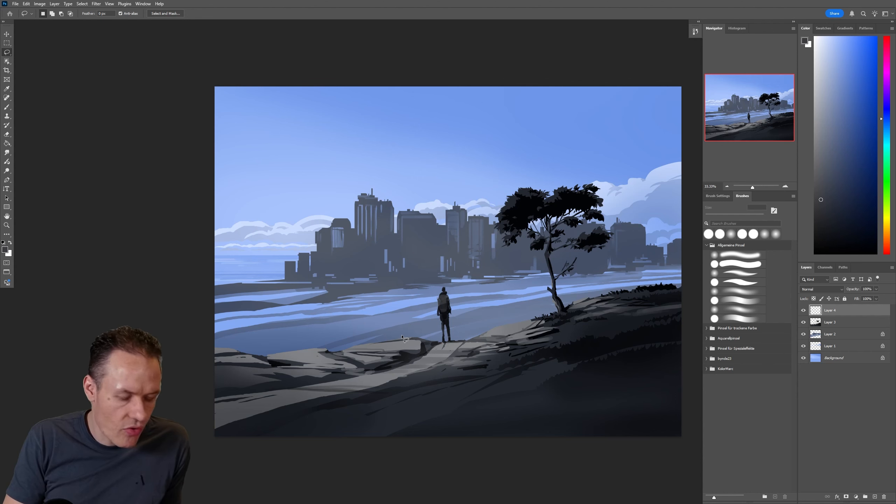
# Paint the selected bird shapes white with a soft brush set to 168 px
pyautogui.press('b')
pyautogui.click(740, 309)
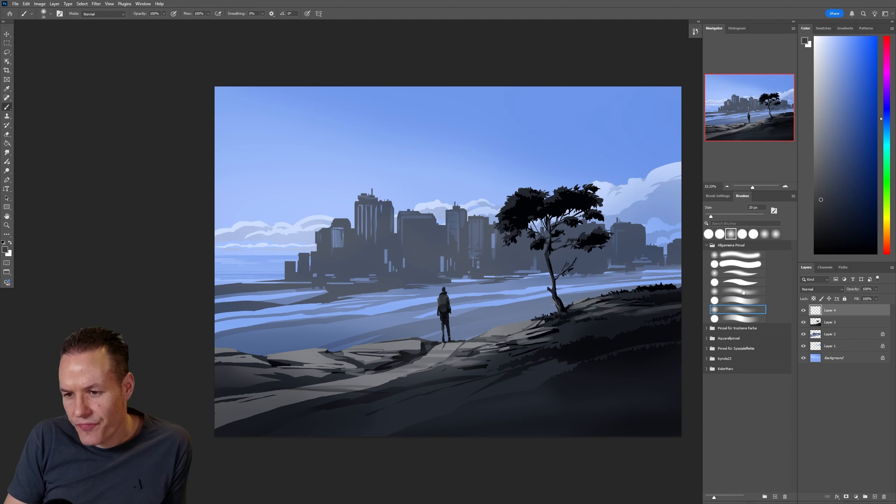
pyautogui.click(744, 216)
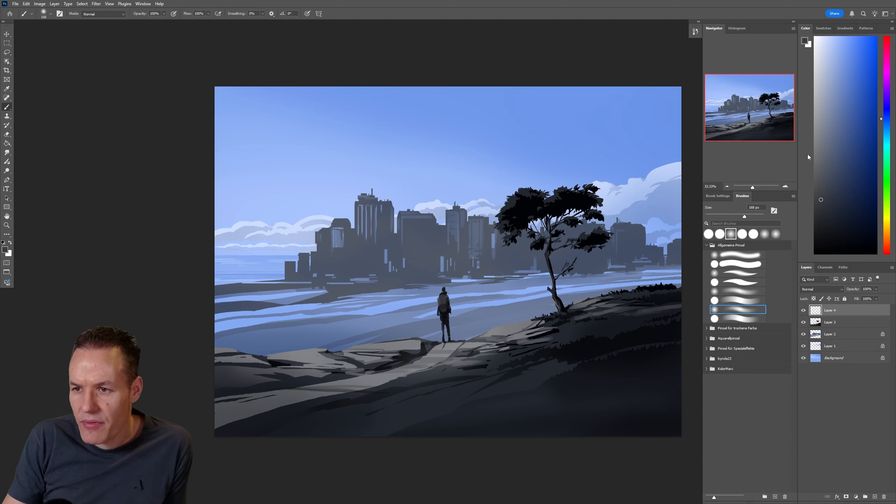
pyautogui.moveTo(826, 55); pyautogui.dragTo(799, 45)
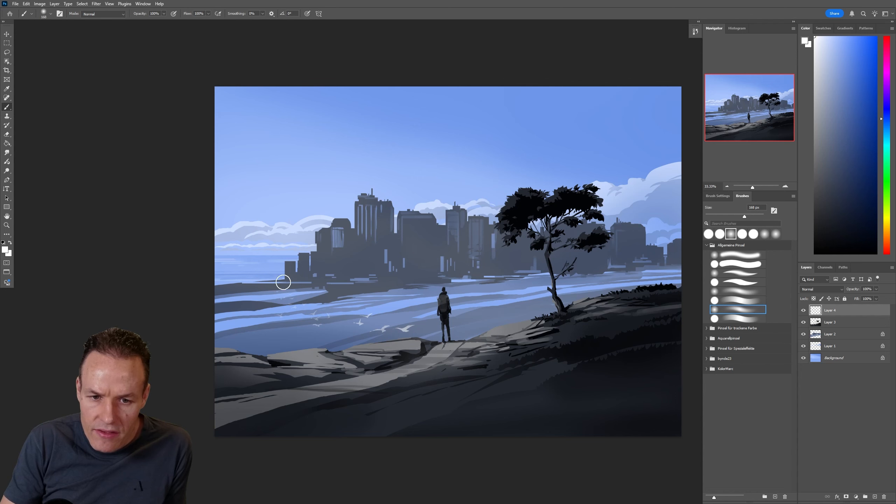
pyautogui.click(301, 351)
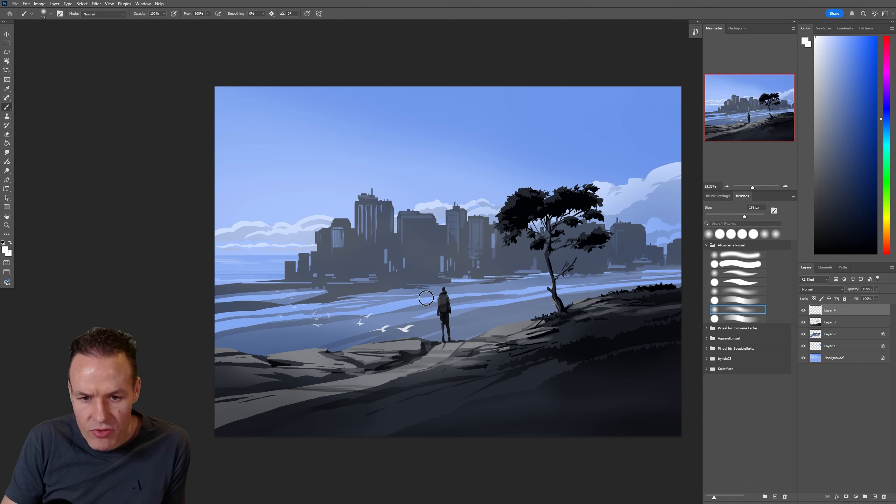
# Sample a light grey from the birds for touching them up with the soft brush, and drop the selection
pyautogui.press('i')
pyautogui.click(372, 318)
pyautogui.press('b')
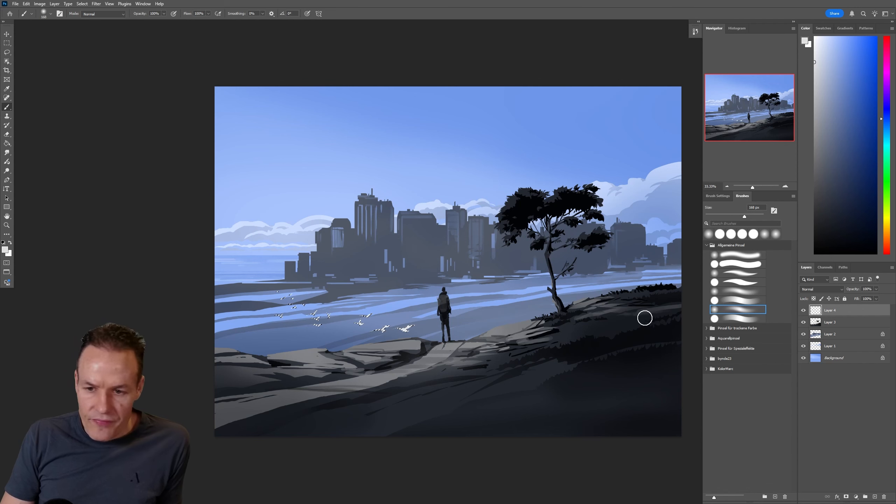
pyautogui.press('l')
pyautogui.press('b')
pyautogui.click(738, 309)
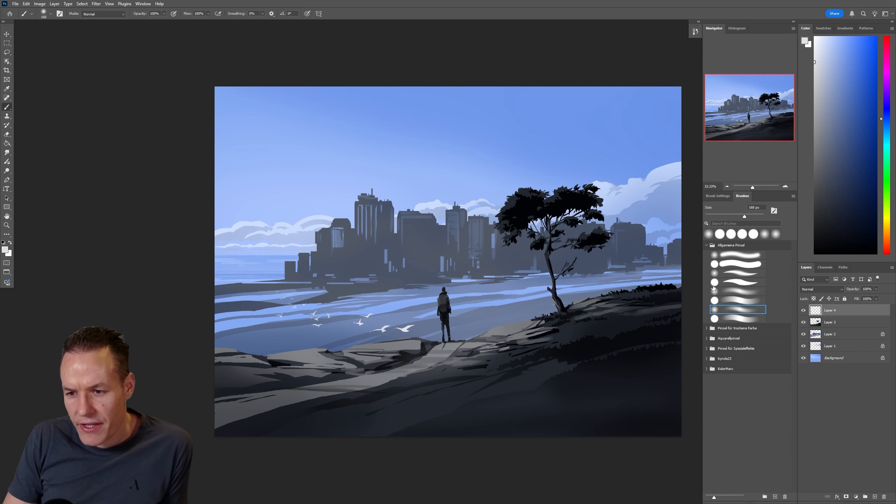
# Lock Layer 4's transparent pixels and shade the birds with a smaller hard brush in progressively darker greys, finishing with off-white sampled from a bird
pyautogui.click(735, 273)
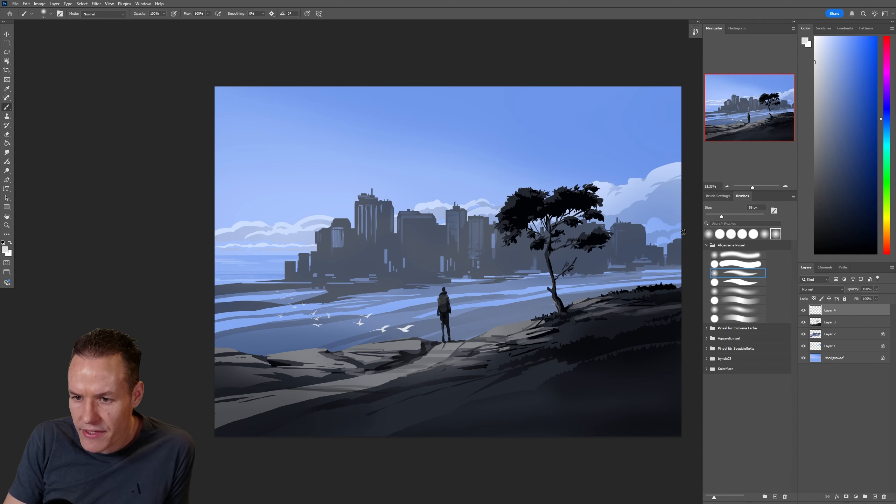
pyautogui.keyDown('alt'); pyautogui.click(406, 326); pyautogui.keyUp('alt')
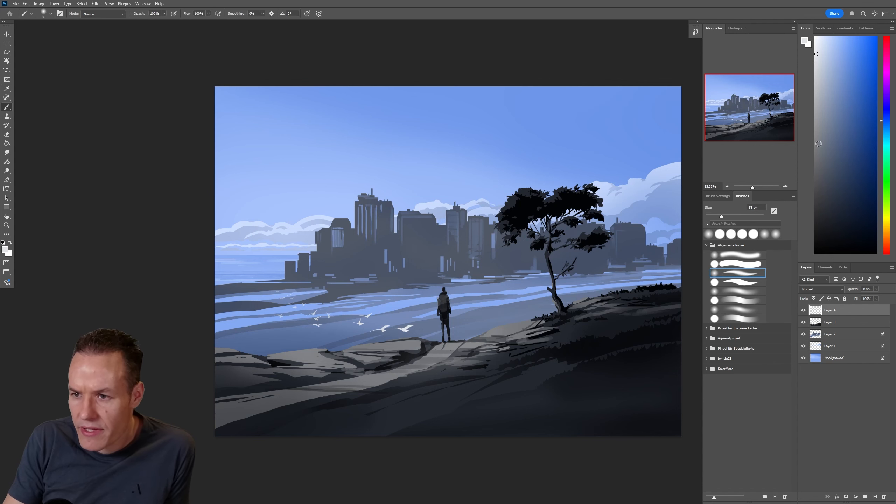
pyautogui.click(808, 138)
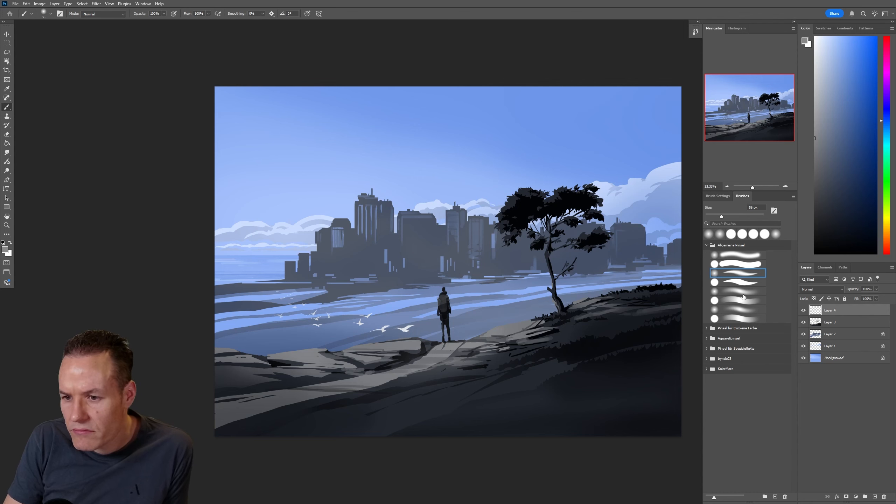
pyautogui.click(735, 282)
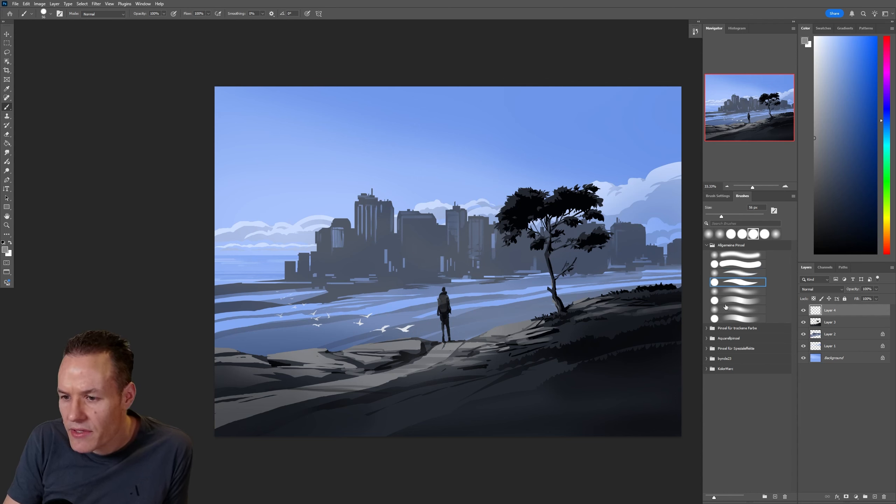
pyautogui.click(813, 298)
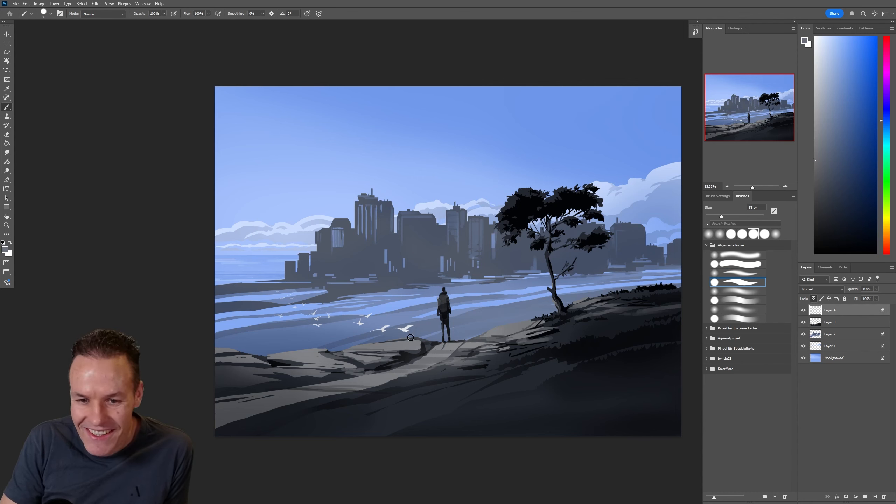
pyautogui.moveTo(408, 332); pyautogui.dragTo(400, 332)
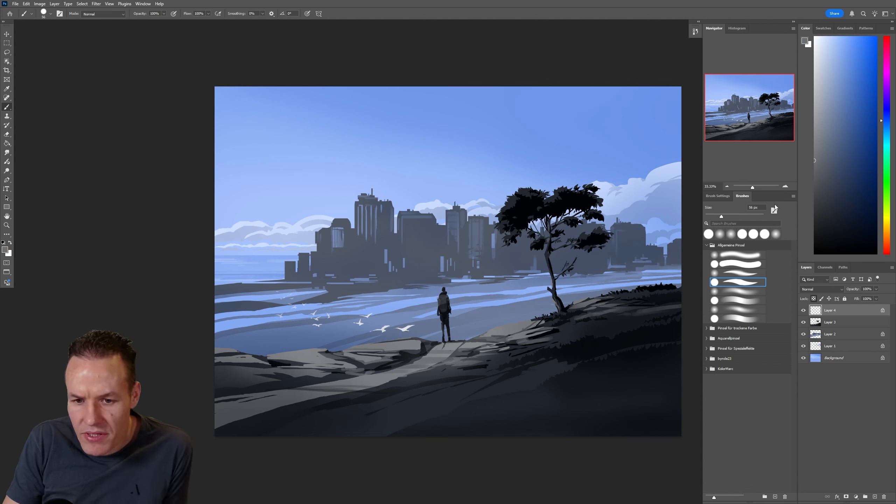
pyautogui.click(814, 183)
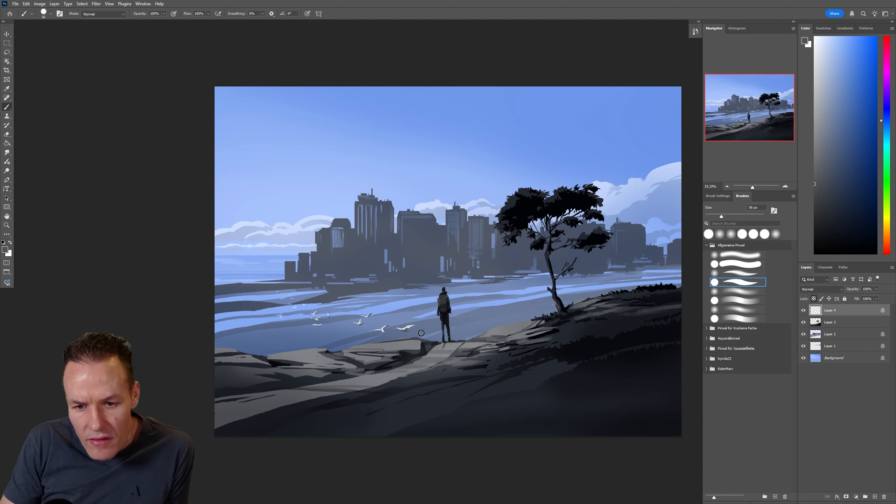
pyautogui.keyDown('alt'); pyautogui.click(410, 326); pyautogui.keyUp('alt')
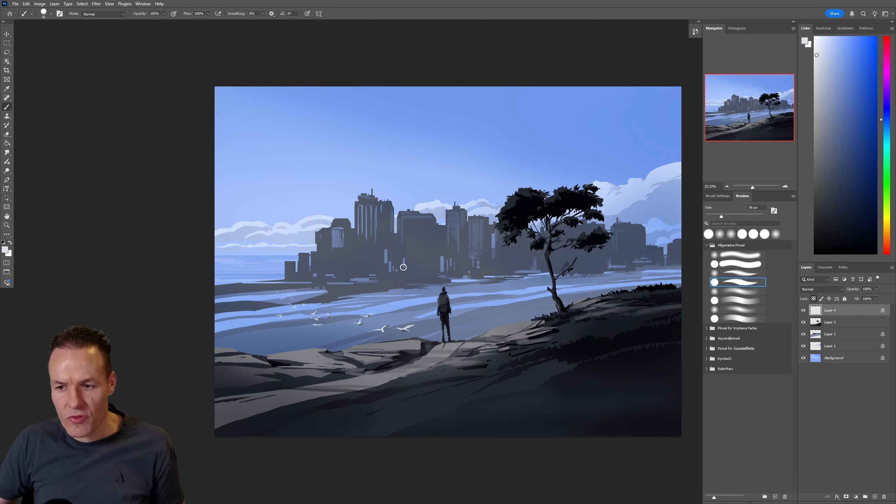
# Reposition the flock of birds on Layer 4 with the Move tool
pyautogui.click(7, 34)
pyautogui.moveTo(320, 241)
pyautogui.mouseDown()
pyautogui.moveTo(324, 228)
pyautogui.moveTo(314, 222)
pyautogui.moveTo(328, 241)
pyautogui.mouseUp()
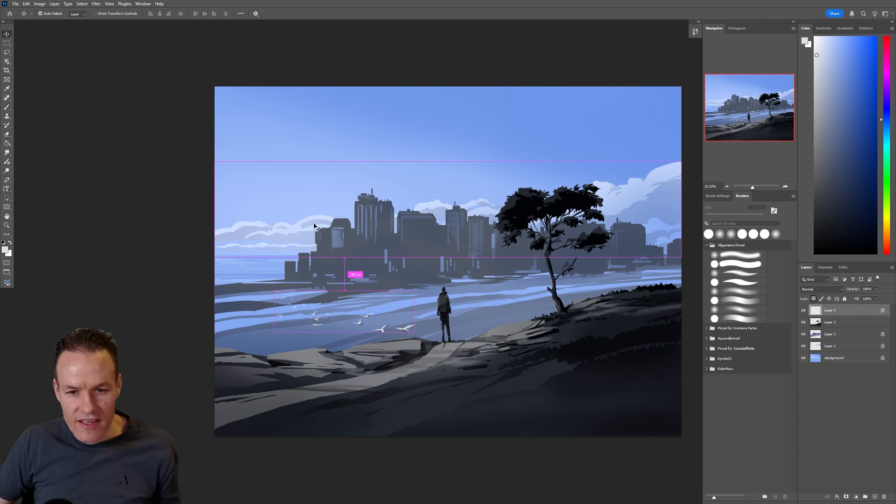